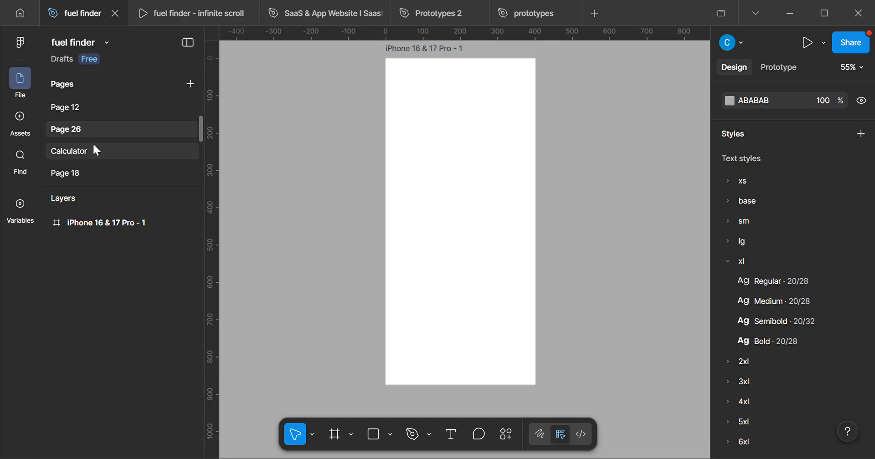
# Open the Nav bar animation page and start a prototype preview of the iPhone 16 & 17 Pro - 2 frame.
pyautogui.scroll(-10, 93, 172)
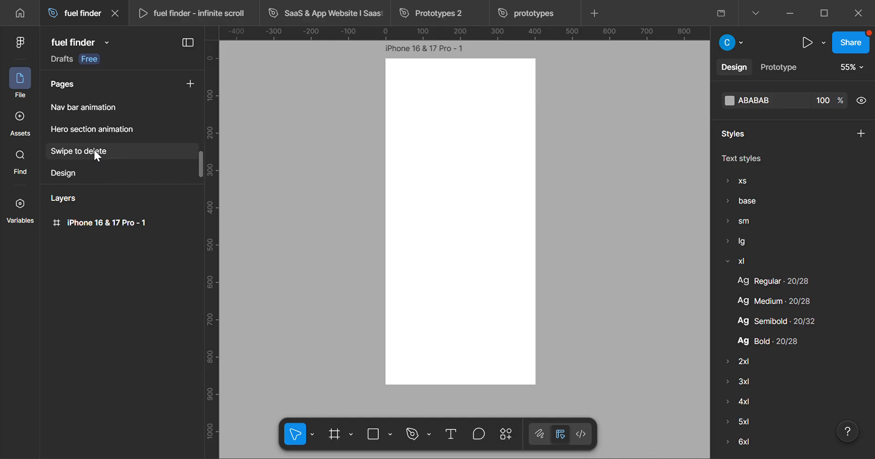
pyautogui.click(109, 106)
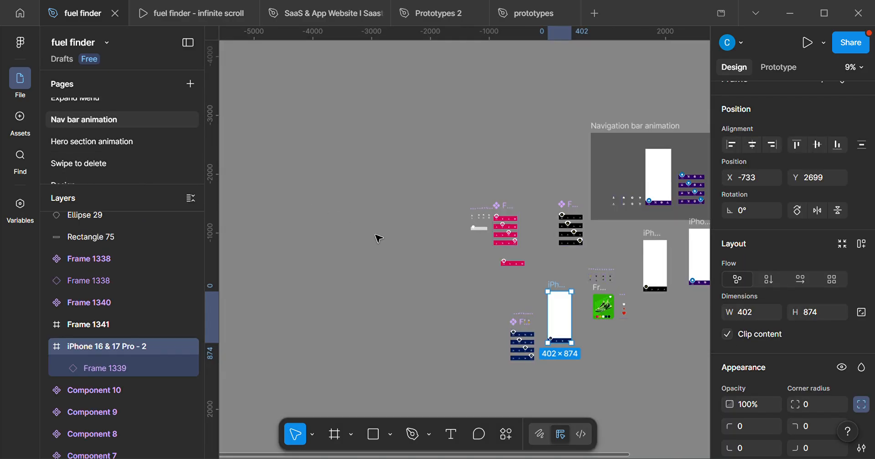
pyautogui.scroll(5, 565, 293)
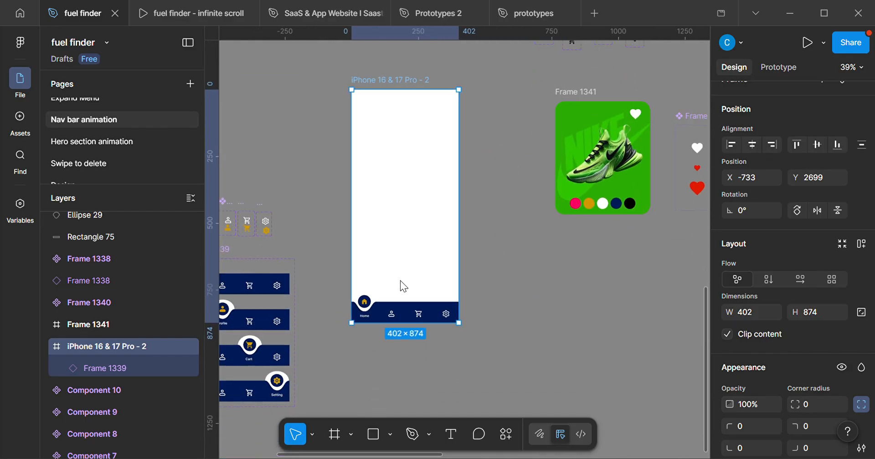
pyautogui.hotkey('shift', 'space')
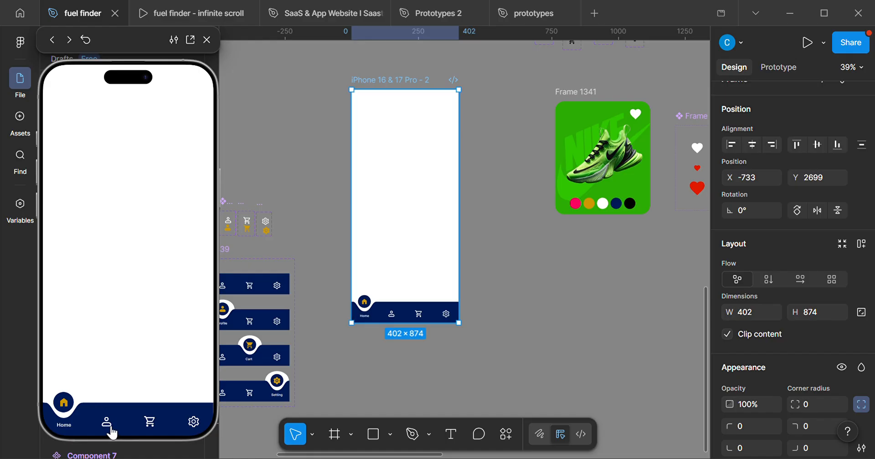
# Test the previewed navigation bar by switching back and forth between Home, Profile, Cart and Setting, and close the preview.
pyautogui.click(111, 429)
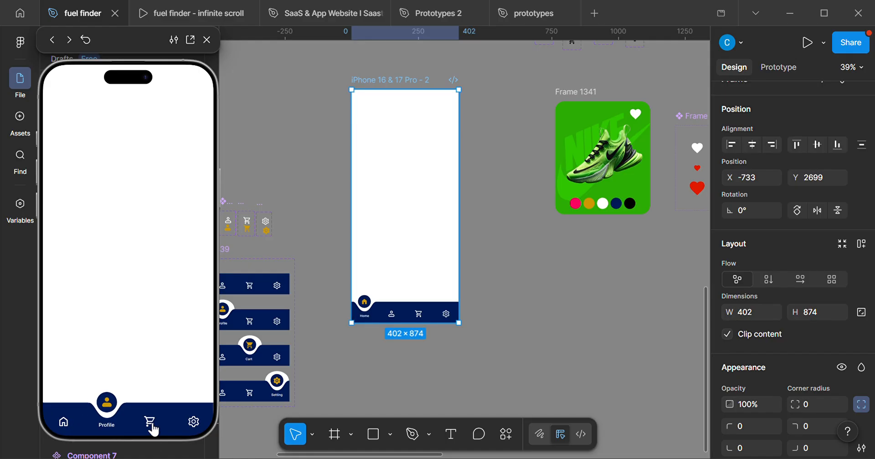
pyautogui.click(153, 431)
pyautogui.click(194, 423)
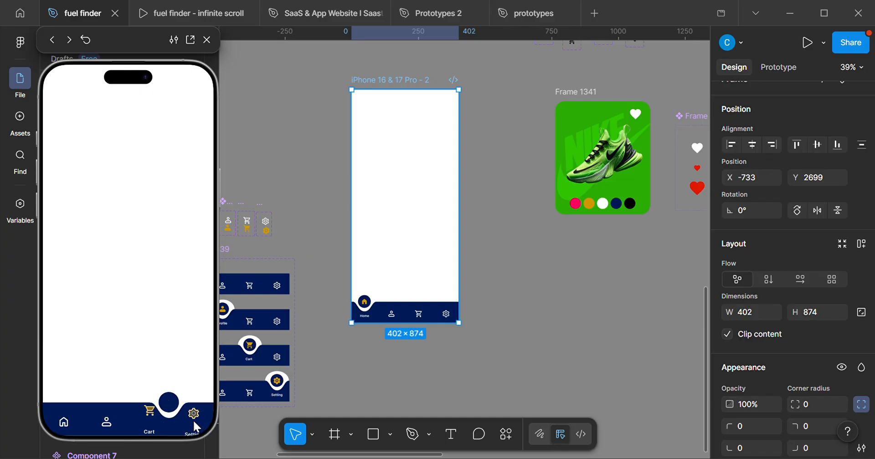
pyautogui.click(154, 425)
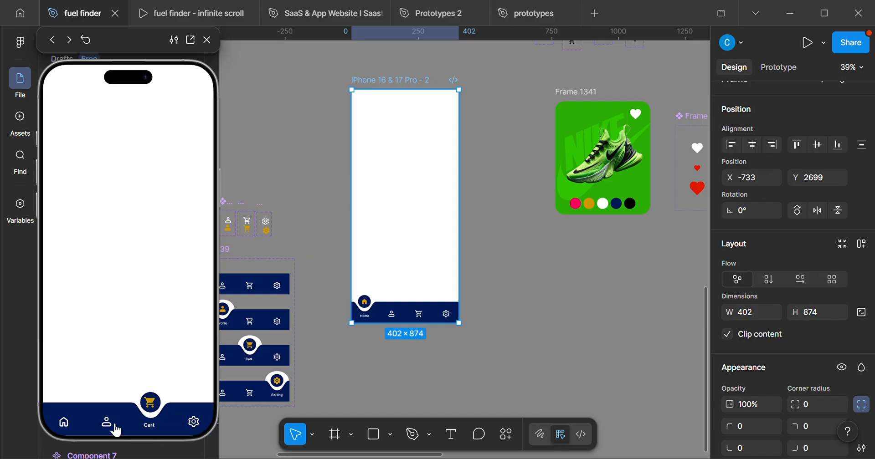
pyautogui.click(112, 425)
pyautogui.click(65, 423)
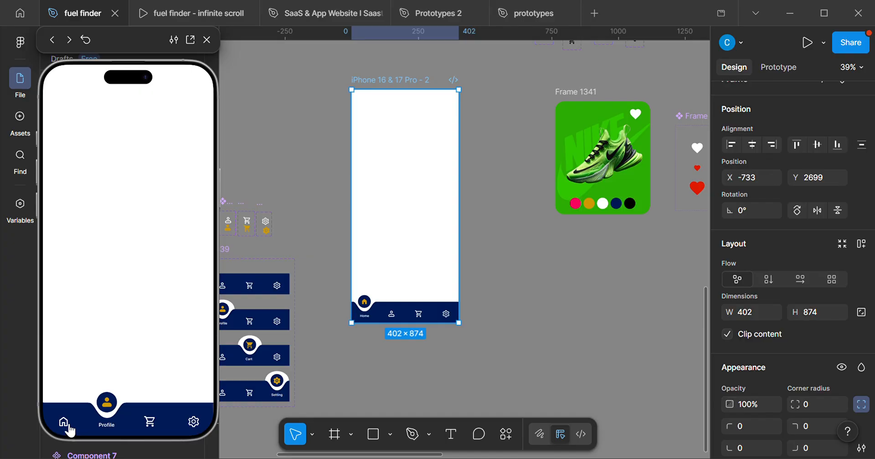
pyautogui.click(113, 424)
pyautogui.click(152, 424)
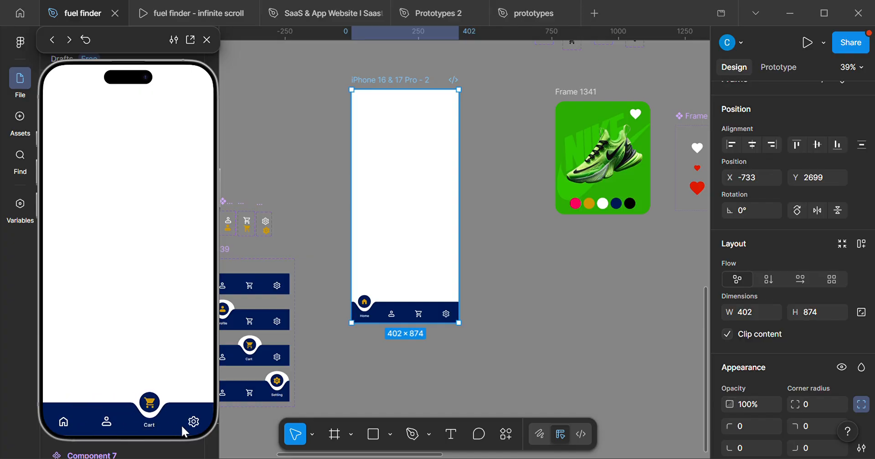
pyautogui.click(201, 427)
pyautogui.click(154, 424)
pyautogui.click(114, 432)
pyautogui.click(66, 424)
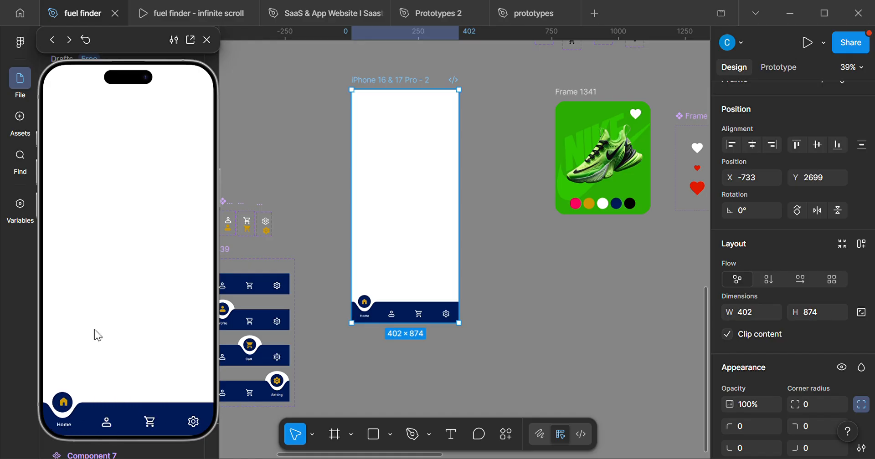
pyautogui.click(207, 39)
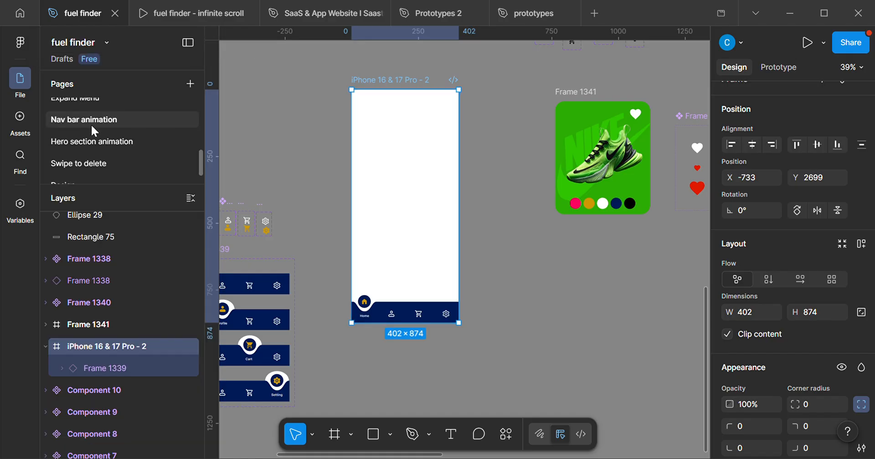
# Return to Page 26 with the empty iPhone 16 & 17 Pro - 1 frame and leave nothing selected.
pyautogui.scroll(-5, 97, 157)
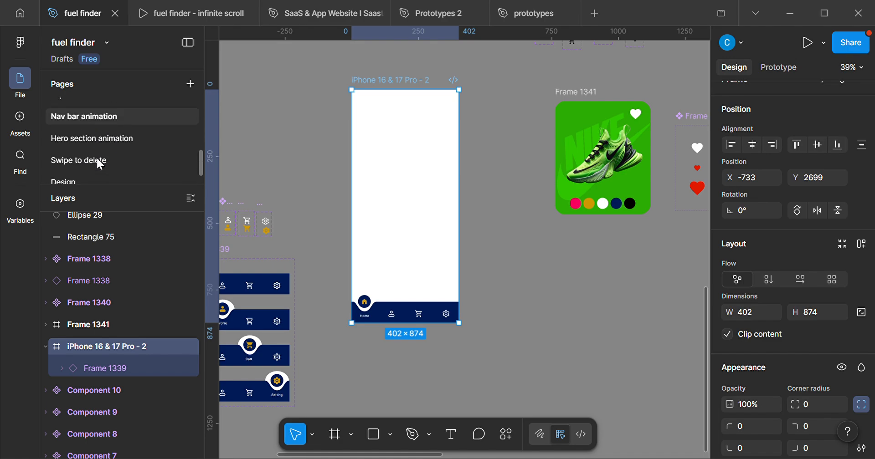
pyautogui.scroll(10, 98, 162)
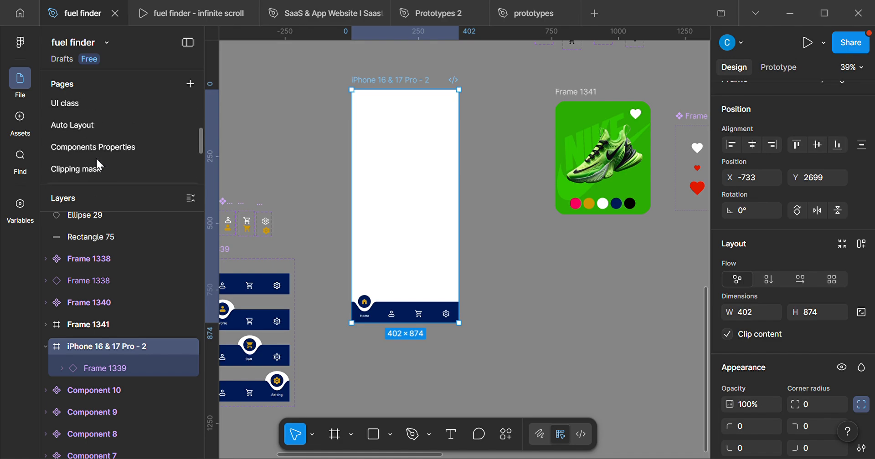
pyautogui.scroll(8, 97, 159)
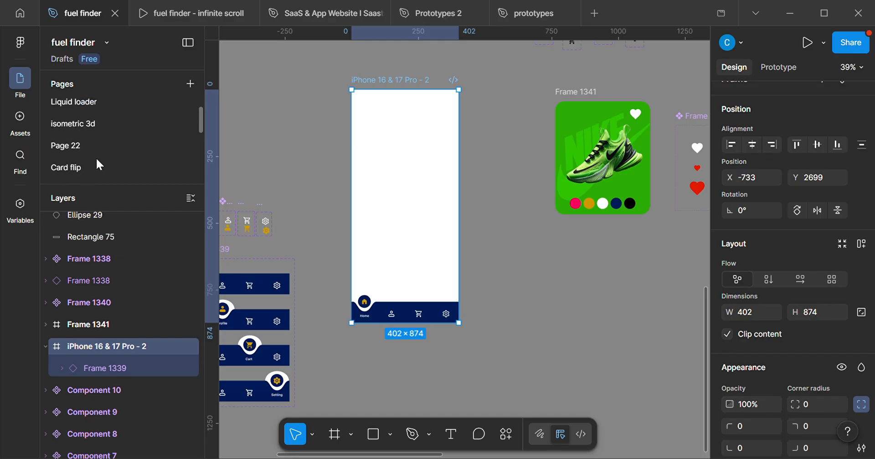
pyautogui.scroll(-3, 95, 159)
pyautogui.click(91, 146)
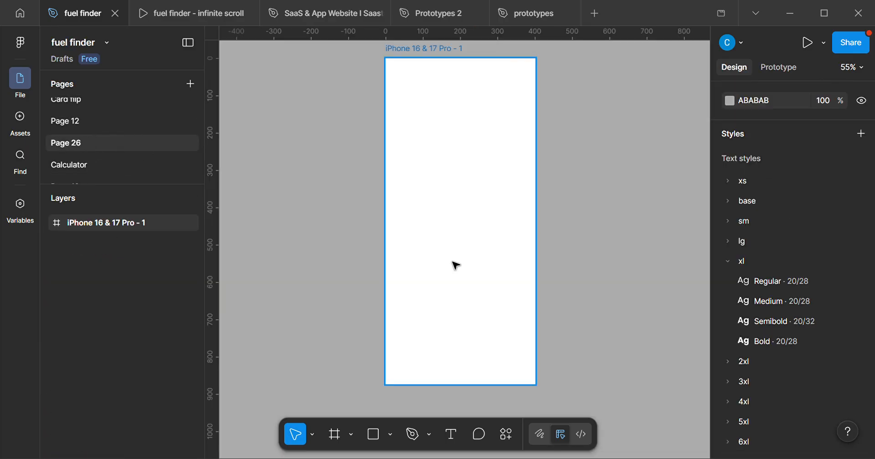
pyautogui.click(292, 415)
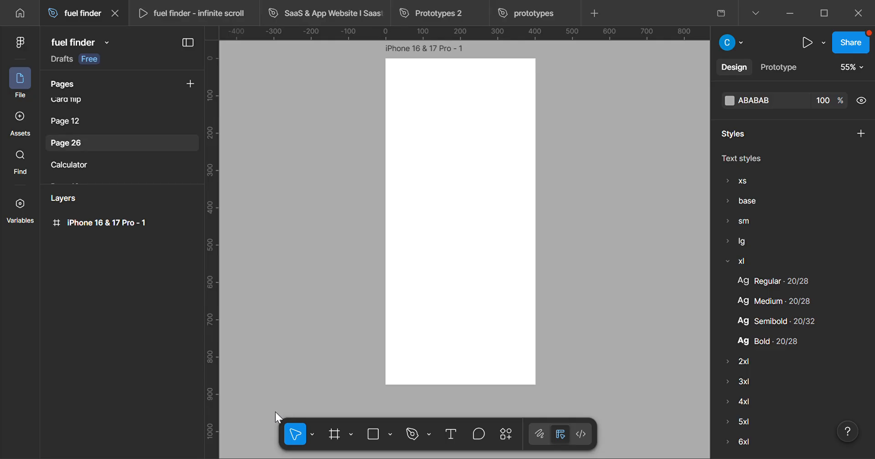
# Draw a rectangle about 402 × 98 across the full width at the bottom of the iPhone 16 & 17 Pro - 1 frame.
pyautogui.scroll(-1, 470, 307)
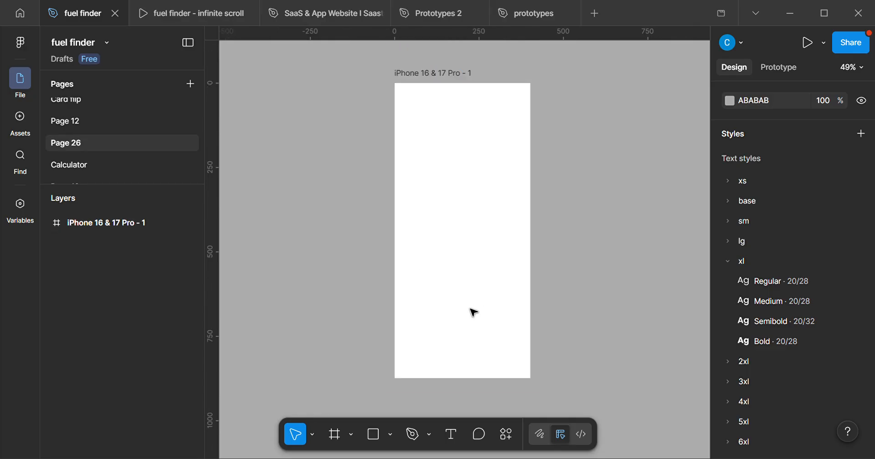
pyautogui.moveTo(482, 305); pyautogui.dragTo(535, 286)
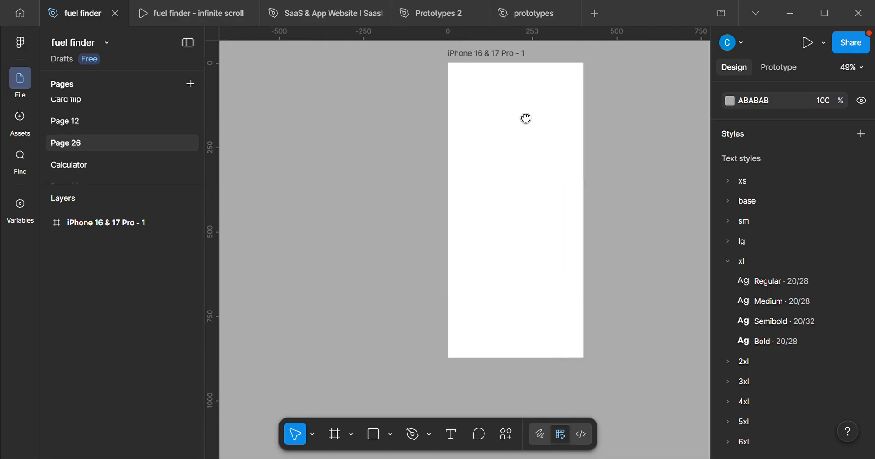
pyautogui.click(502, 55)
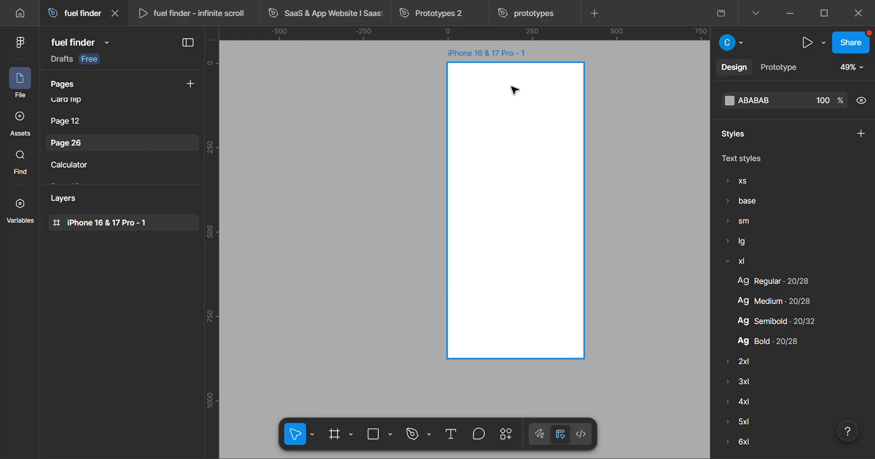
pyautogui.click(372, 438)
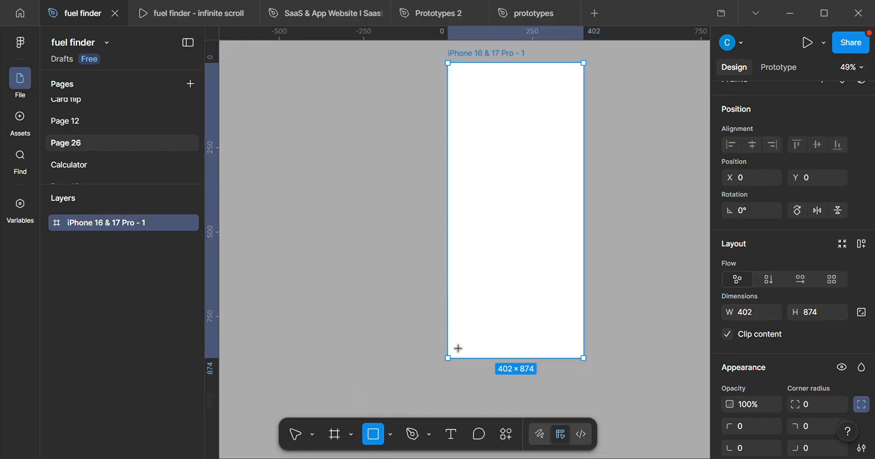
pyautogui.scroll(4, 586, 391)
pyautogui.scroll(1, 610, 314)
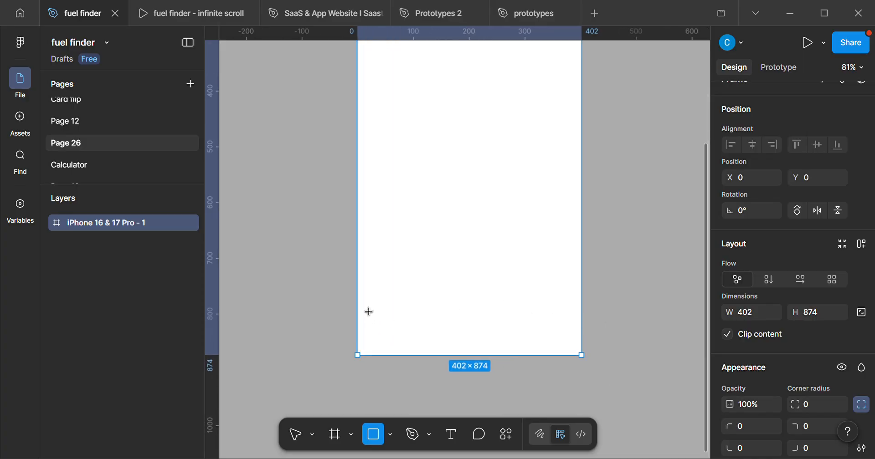
pyautogui.moveTo(370, 312); pyautogui.dragTo(592, 368)
pyautogui.scroll(3, 450, 351)
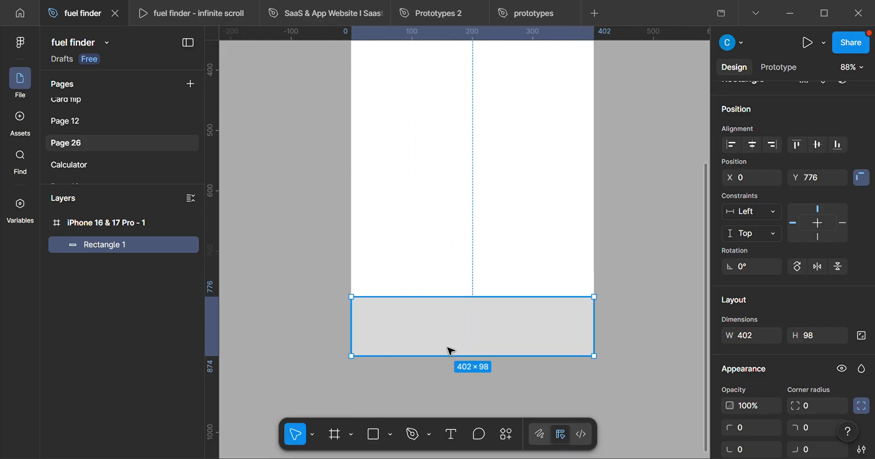
# Reduce the rectangle's height to 81 from its top edge, keeping its lower edge on the bottom of the frame.
pyautogui.moveTo(447, 301); pyautogui.dragTo(449, 312)
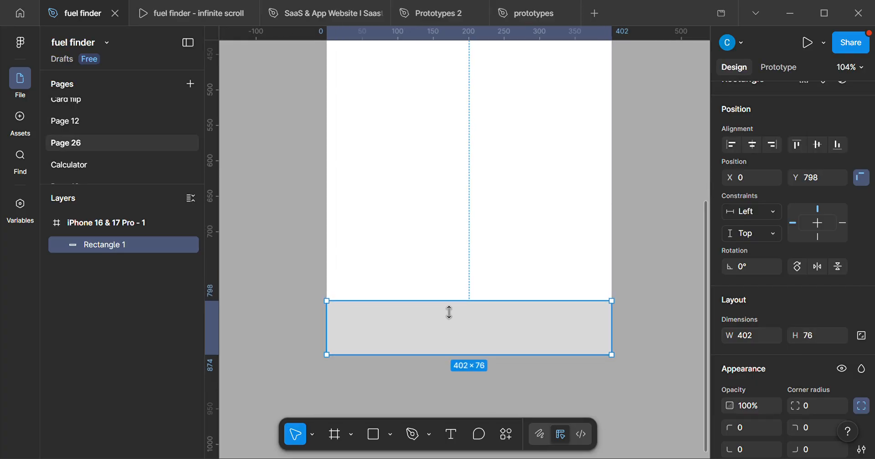
pyautogui.scroll(-5, 449, 312)
pyautogui.scroll(3, 498, 336)
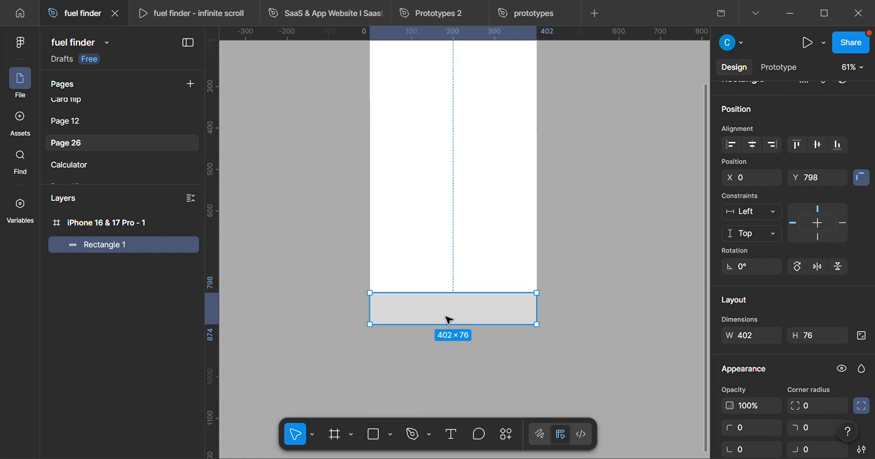
pyautogui.scroll(2, 458, 298)
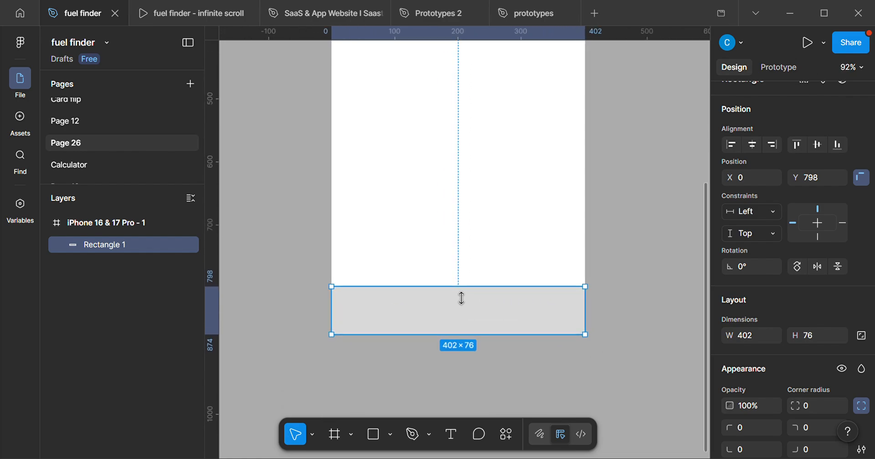
pyautogui.moveTo(462, 296); pyautogui.dragTo(461, 294)
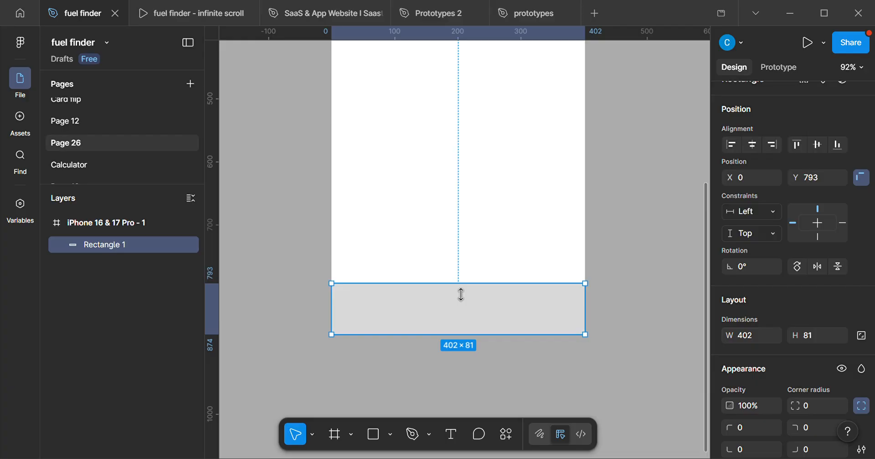
pyautogui.scroll(-3, 461, 294)
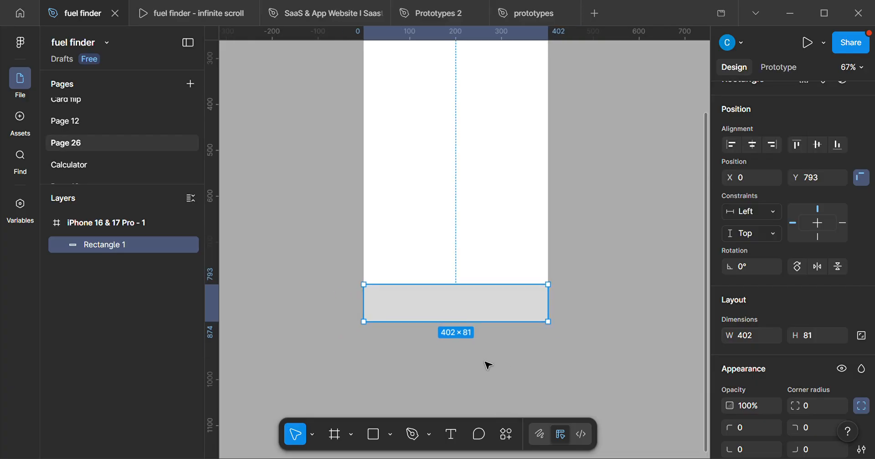
pyautogui.scroll(-1, 488, 366)
pyautogui.moveTo(499, 370); pyautogui.dragTo(588, 357)
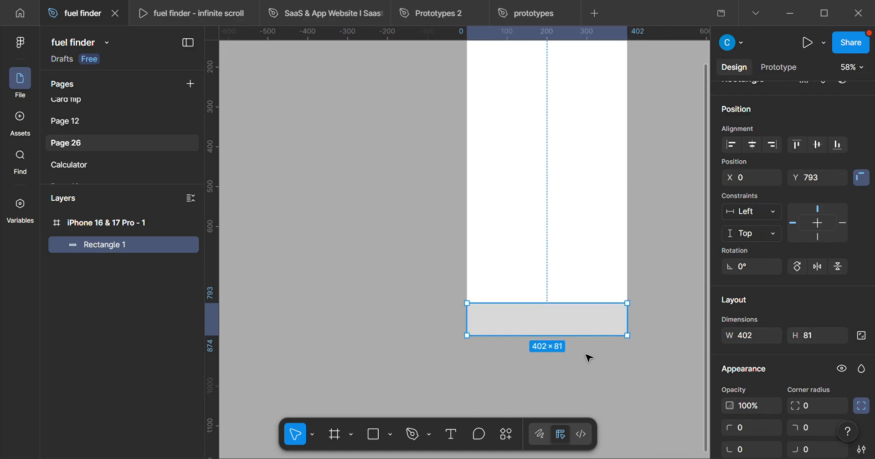
# Draw a circle centred on the rectangle's top edge near its left end and enlarge it from its centre to 62 × 62.
pyautogui.scroll(8, 643, 326)
pyautogui.moveTo(535, 320); pyautogui.dragTo(600, 338)
pyautogui.scroll(-1, 585, 341)
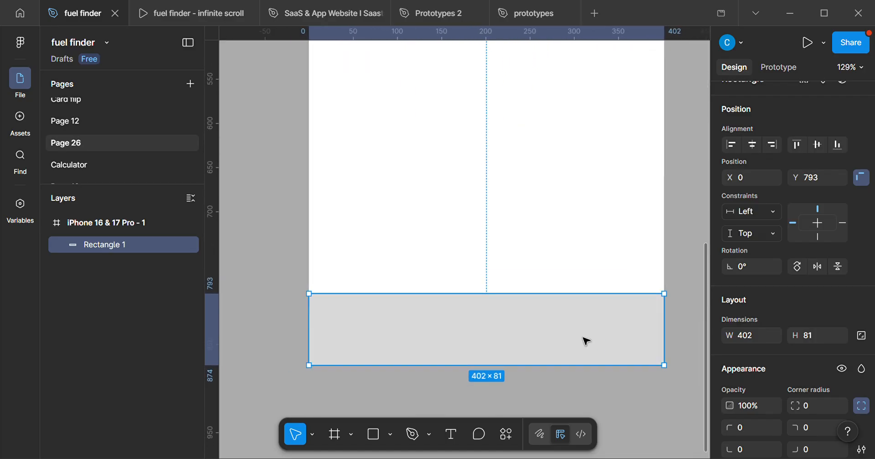
pyautogui.click(390, 433)
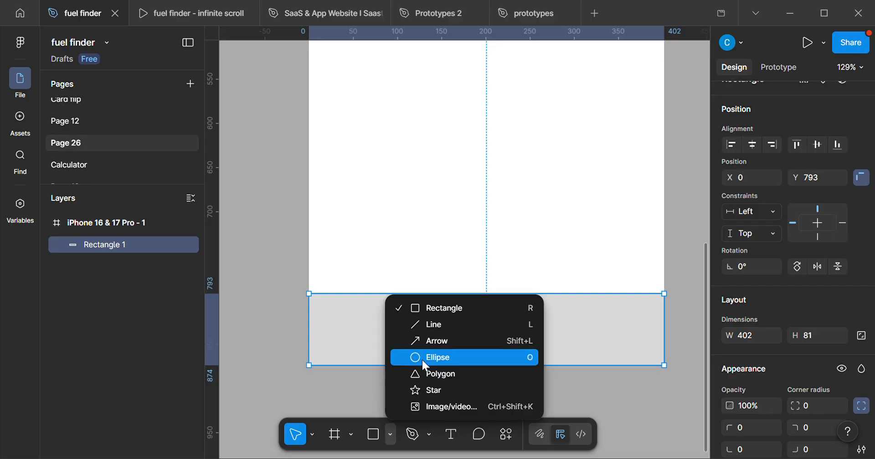
pyautogui.click(436, 357)
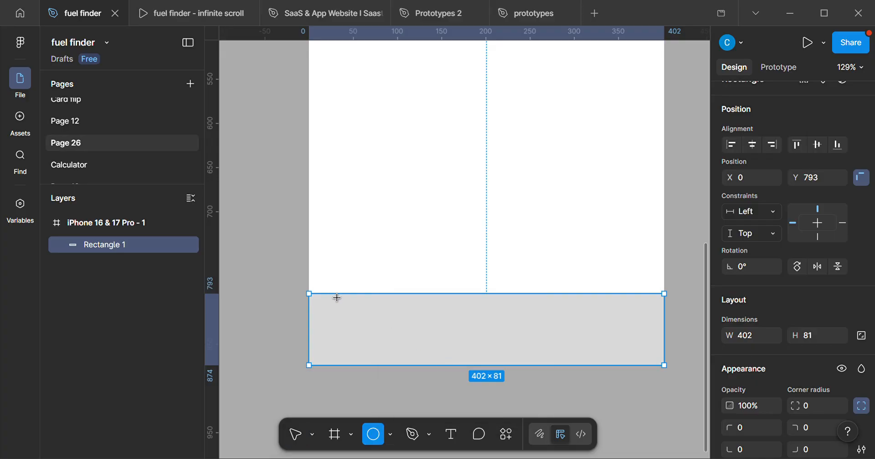
pyautogui.moveTo(335, 298)
pyautogui.mouseDown()
pyautogui.moveTo(328, 296)
pyautogui.moveTo(358, 316)
pyautogui.moveTo(342, 302)
pyautogui.moveTo(354, 304)
pyautogui.mouseUp()
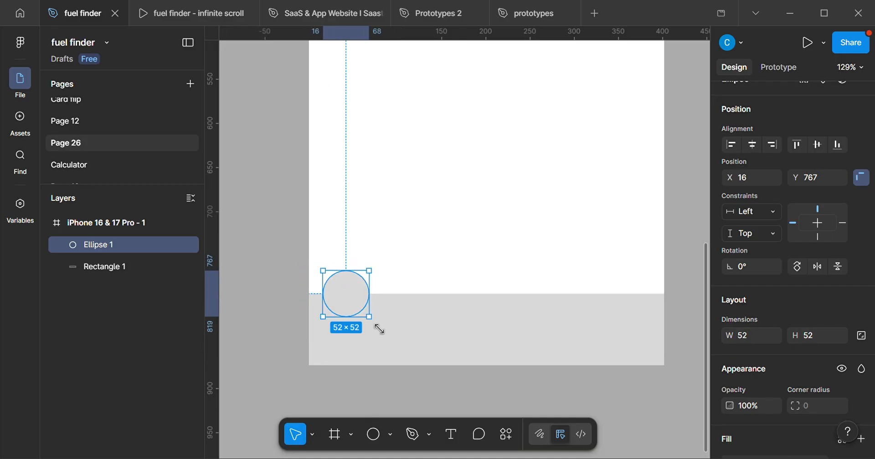
pyautogui.press('alt')
pyautogui.moveTo(382, 331); pyautogui.dragTo(383, 332)
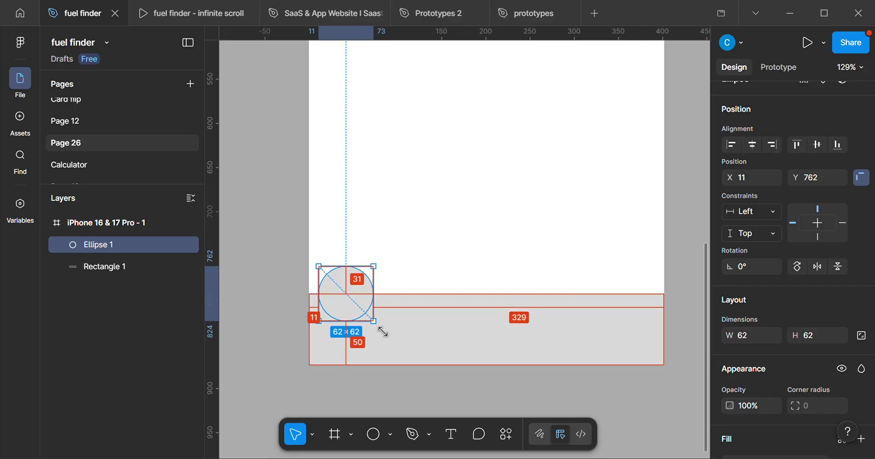
# Change the circle's fill to white, FFFFFF.
pyautogui.scroll(-3, 794, 375)
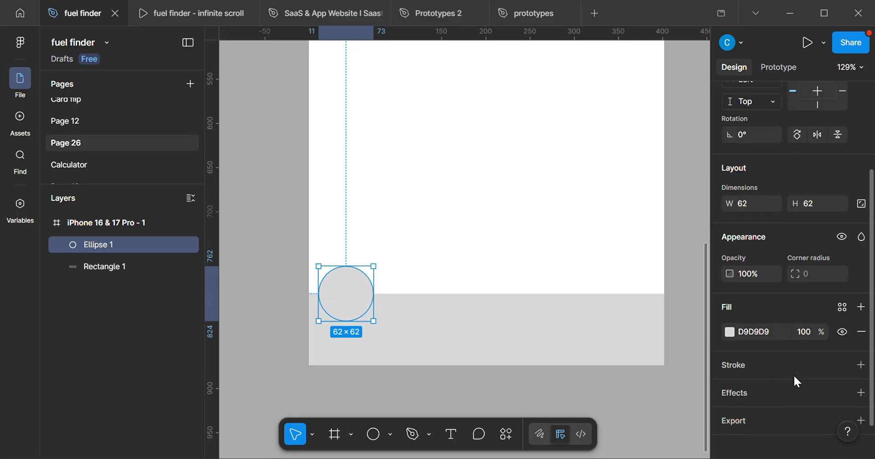
pyautogui.click(729, 322)
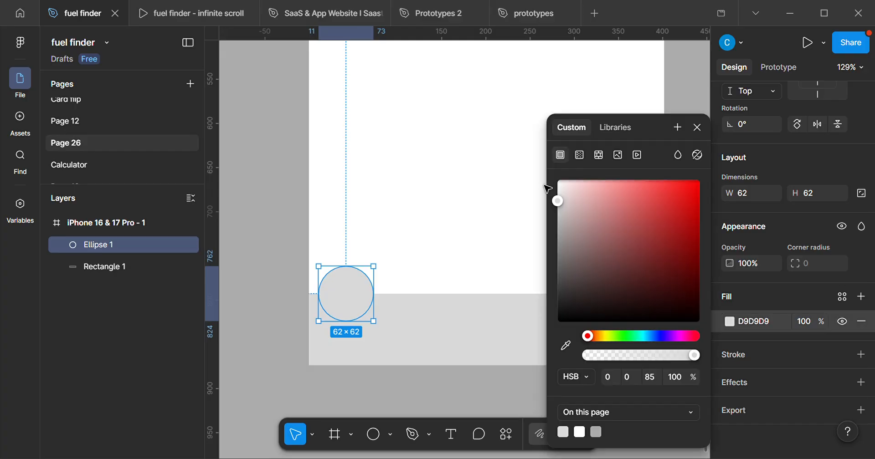
pyautogui.moveTo(568, 190); pyautogui.dragTo(512, 175)
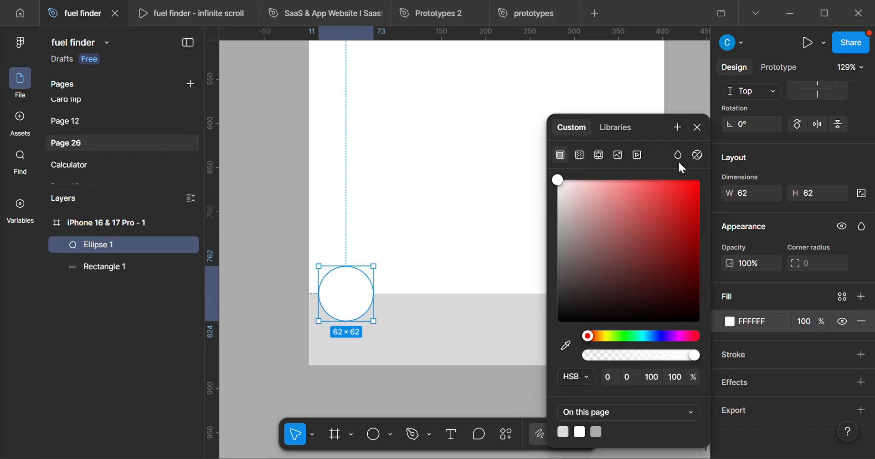
pyautogui.click(700, 123)
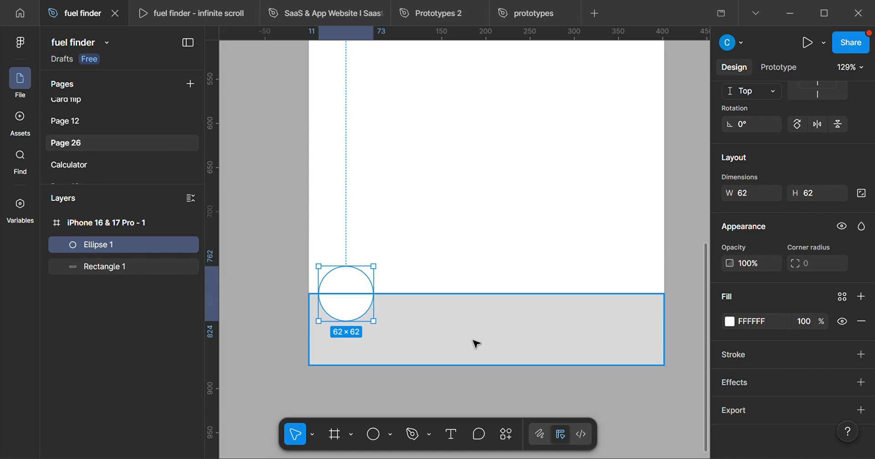
# Try repeating the 62 × 62 circle in evenly spaced copies along the bar's top edge, and undo the copies.
pyautogui.keyDown('ctrl'); pyautogui.scroll(3, 343, 309); pyautogui.keyUp('ctrl')
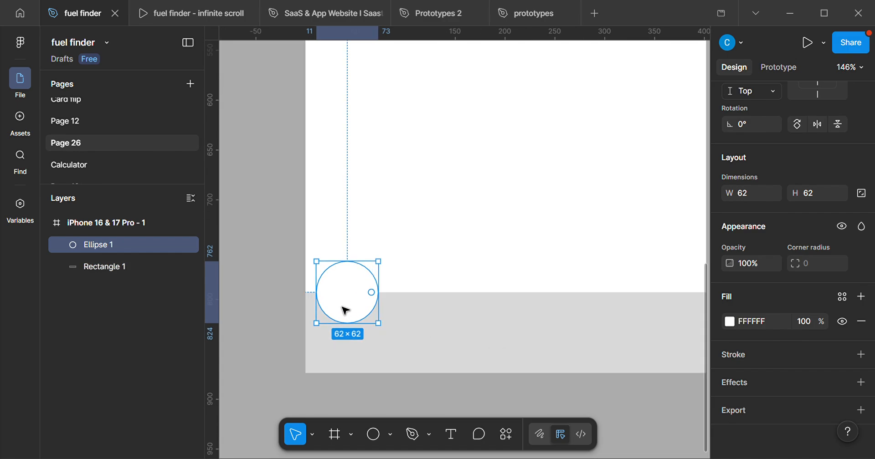
pyautogui.keyDown('ctrl'); pyautogui.scroll(-2, 345, 310); pyautogui.keyUp('ctrl')
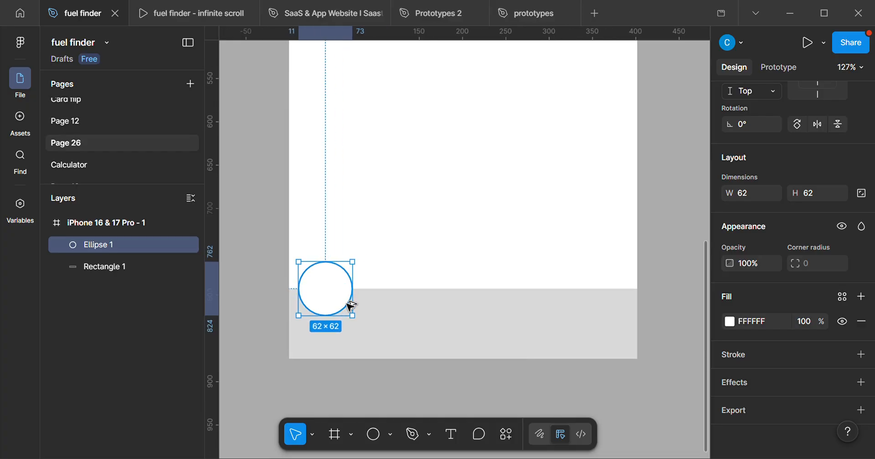
pyautogui.keyDown('alt'); pyautogui.moveTo(347, 304); pyautogui.dragTo(418, 306); pyautogui.keyUp('alt')
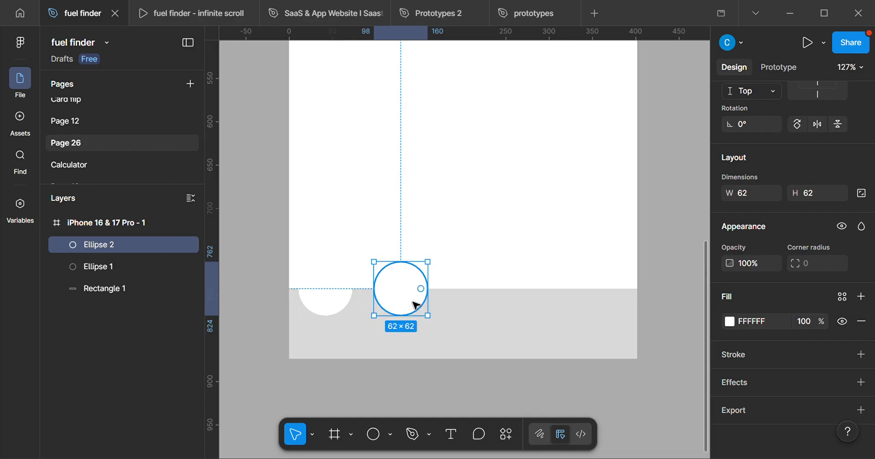
pyautogui.hotkey('ctrl', 'd')
pyautogui.hotkey('ctrl', 'd')
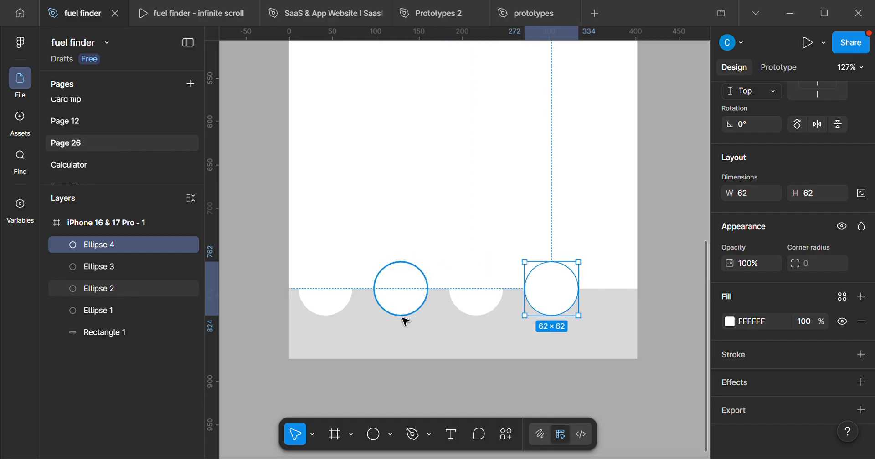
pyautogui.hotkey('ctrl', 'd')
pyautogui.hotkey('ctrl', 'd')
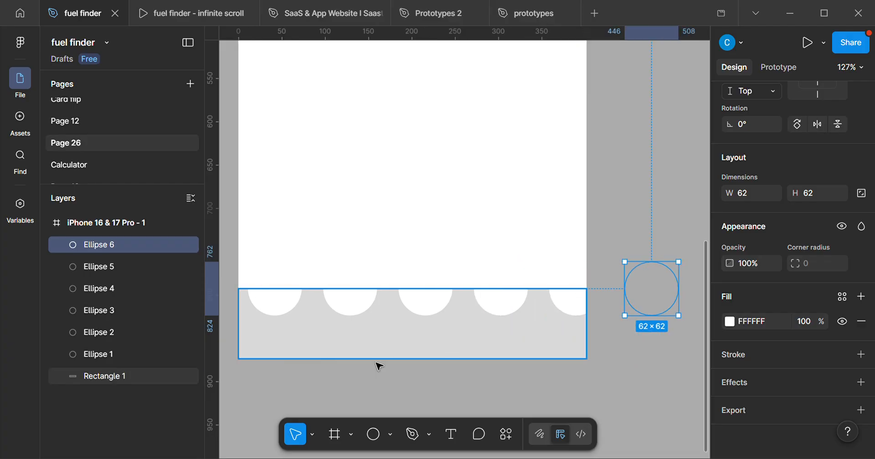
pyautogui.hotkey('ctrl', 'z')
pyautogui.hotkey('ctrl', 'z')
pyautogui.hotkey('ctrl', 'z')
pyautogui.hotkey('ctrl', 'z')
pyautogui.hotkey('ctrl', 'z')
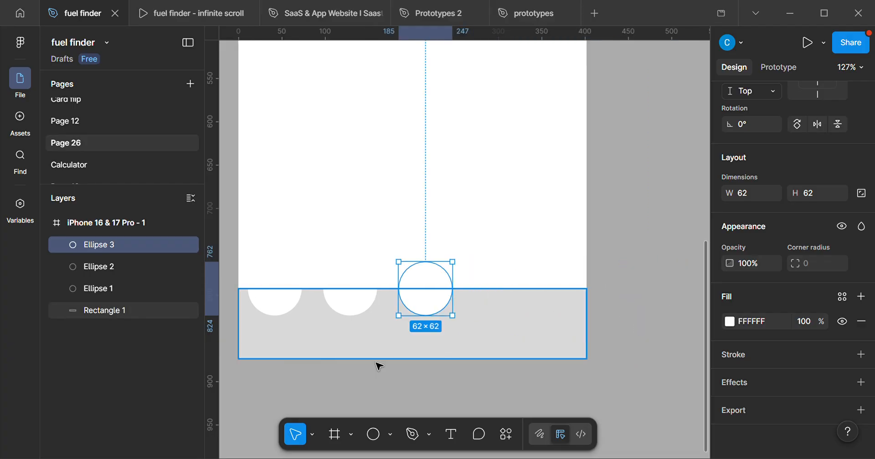
# Enlarge the circle from its centre to 74 × 74 and shift it sideways to X 16.
pyautogui.scroll(3, 307, 313)
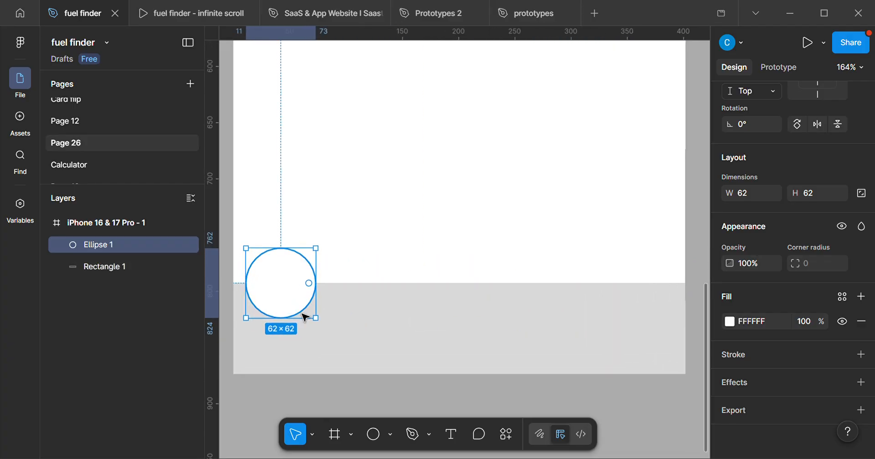
pyautogui.press('alt')
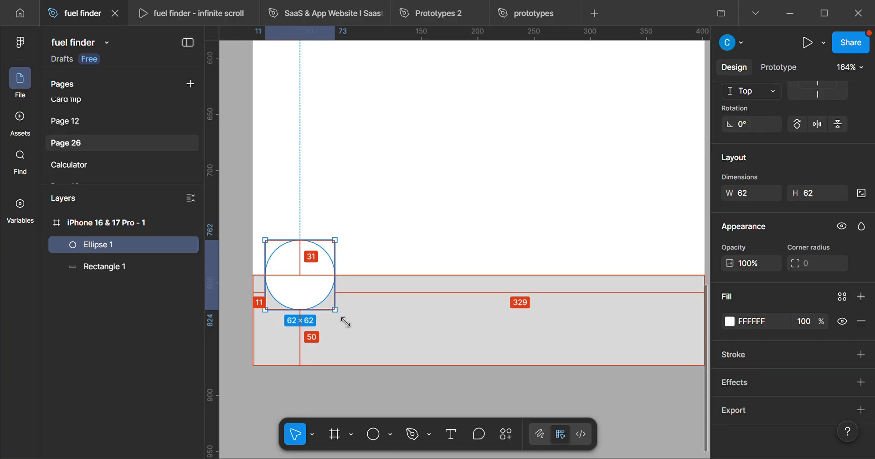
pyautogui.moveTo(347, 324); pyautogui.dragTo(353, 330)
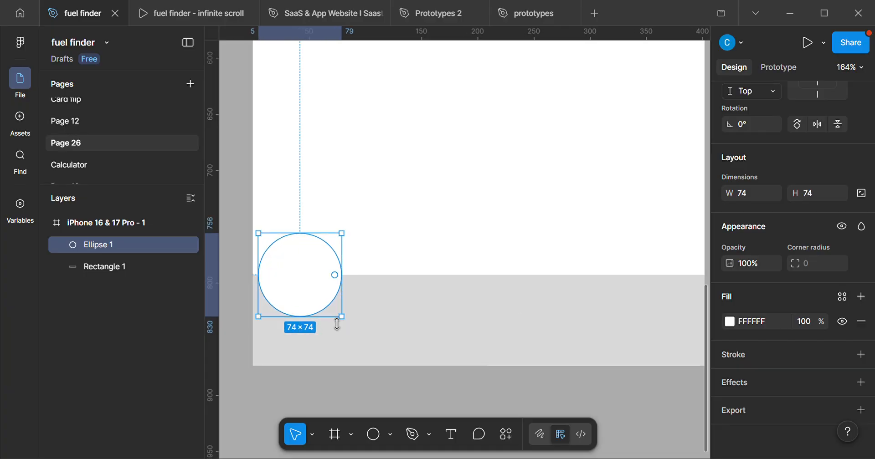
pyautogui.scroll(-5, 340, 324)
pyautogui.hscroll(1, 326, 315)
# Try three evenly spaced copies of the 74 × 74 circle along the bar, and undo them.
pyautogui.moveTo(306, 305); pyautogui.dragTo(357, 303)
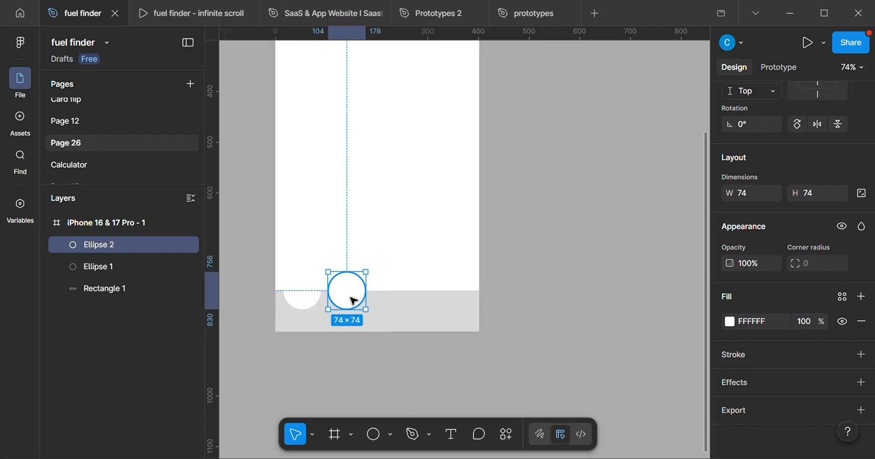
pyautogui.hotkey('ctrl', 'd')
pyautogui.hotkey('ctrl', 'd')
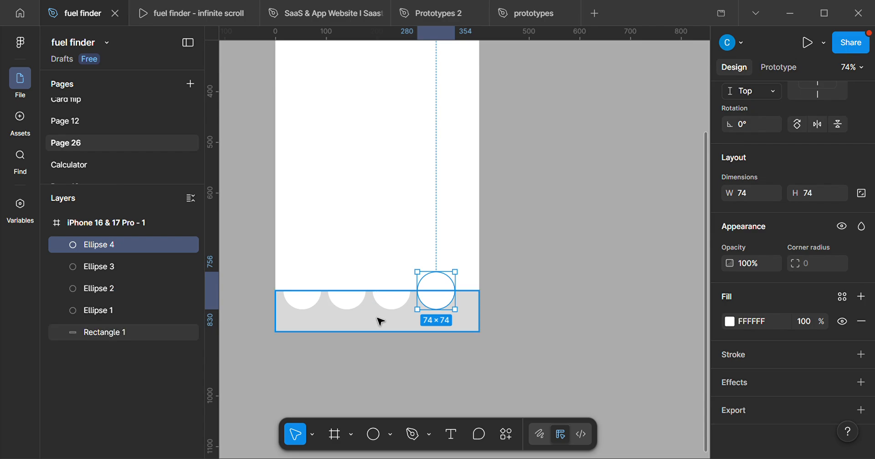
pyautogui.scroll(3, 381, 318)
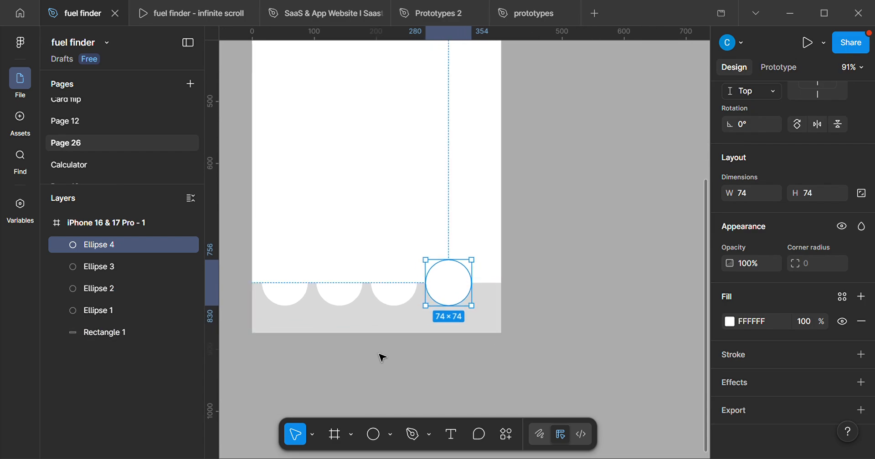
pyautogui.hotkey('ctrl', 'z')
pyautogui.hotkey('ctrl', 'z')
pyautogui.hotkey('ctrl', 'z')
# Edit the circle's vector points and swing the right anchor's lower handle inward along the bar's top edge to X 82, Y 793.
pyautogui.scroll(5, 271, 306)
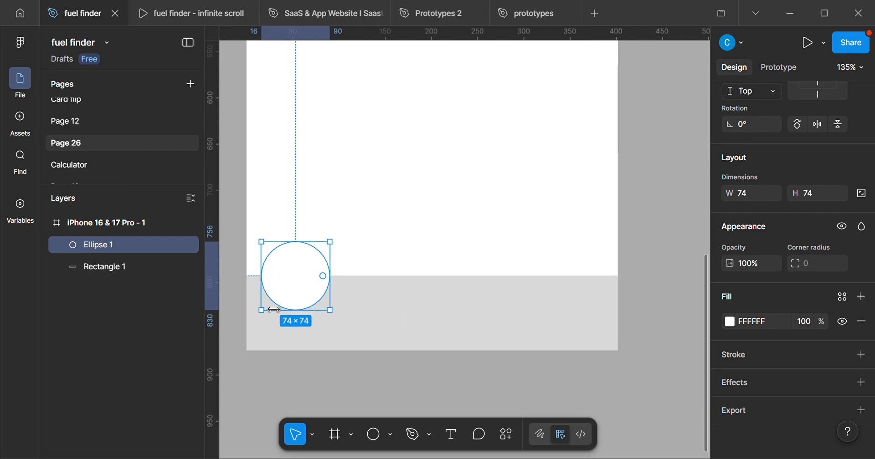
pyautogui.hscroll(-2, 364, 302)
pyautogui.scroll(1, 365, 303)
pyautogui.scroll(3, 371, 325)
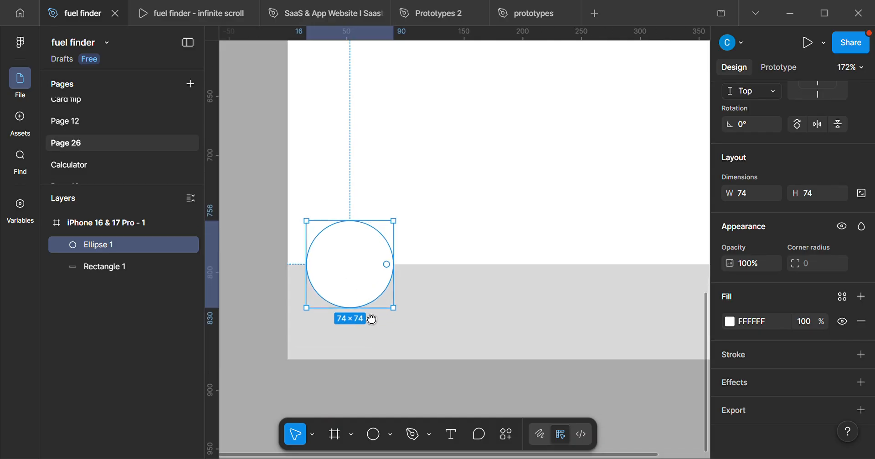
pyautogui.scroll(1, 366, 288)
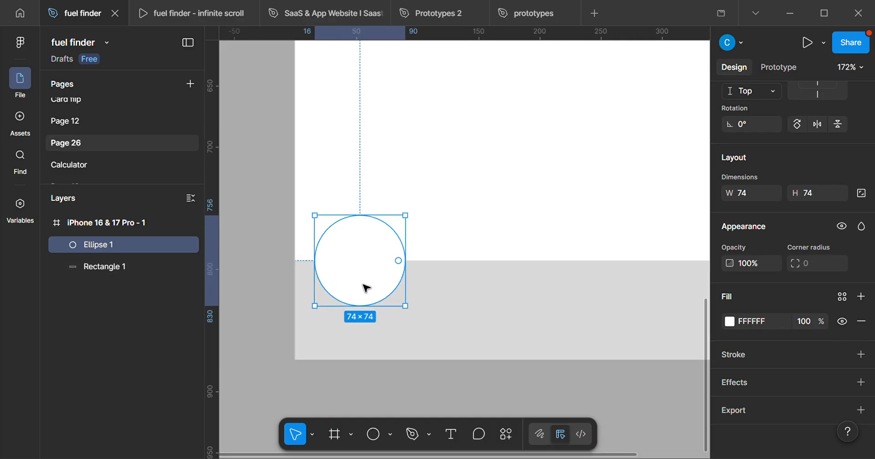
pyautogui.scroll(1, 360, 282)
pyautogui.doubleClick(353, 267)
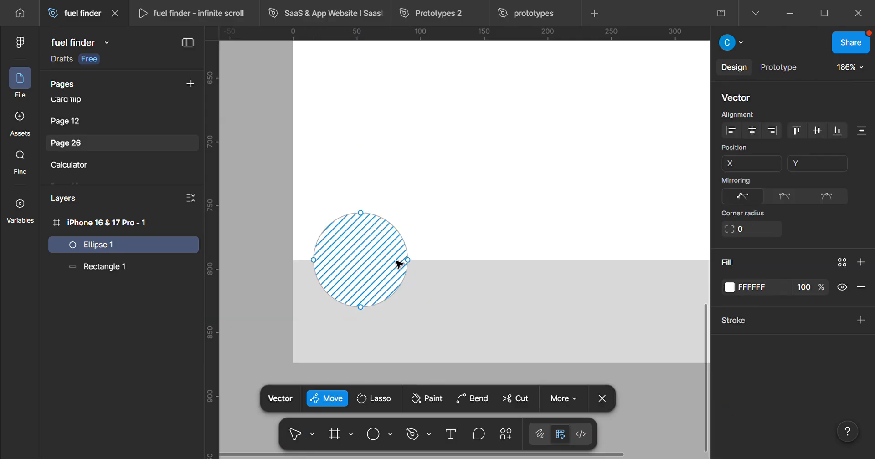
pyautogui.scroll(8, 357, 316)
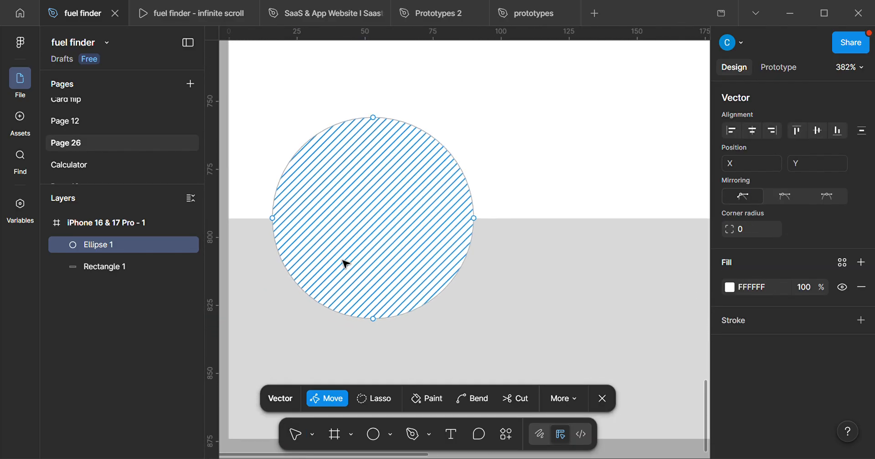
pyautogui.scroll(3, 346, 264)
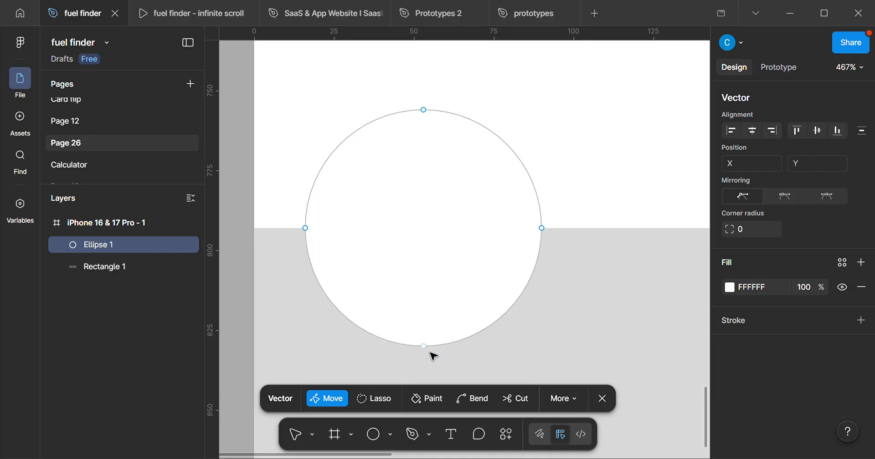
pyautogui.click(542, 229)
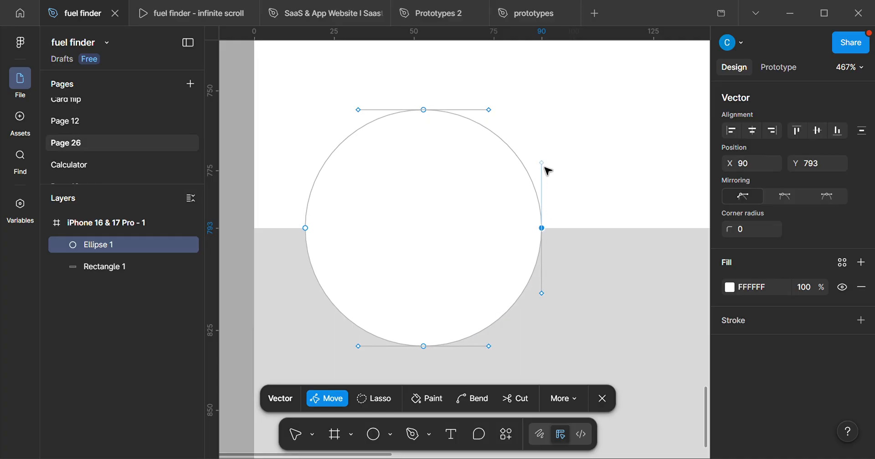
pyautogui.moveTo(545, 296); pyautogui.dragTo(517, 230)
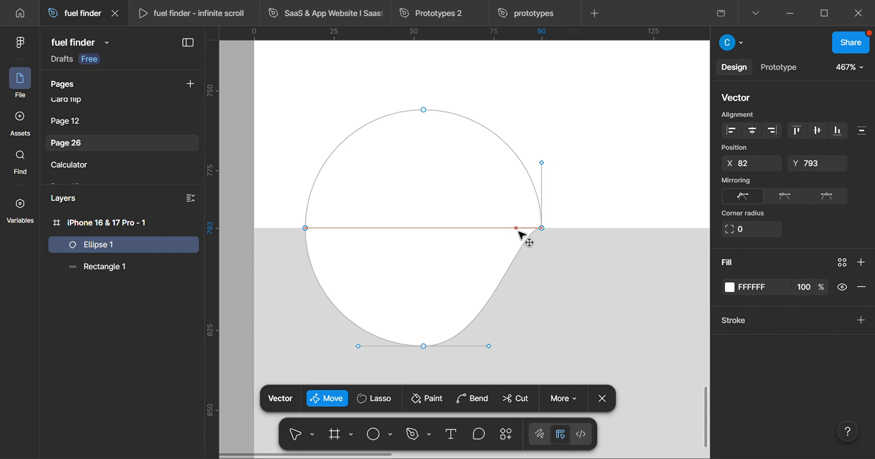
pyautogui.moveTo(518, 231); pyautogui.dragTo(517, 231)
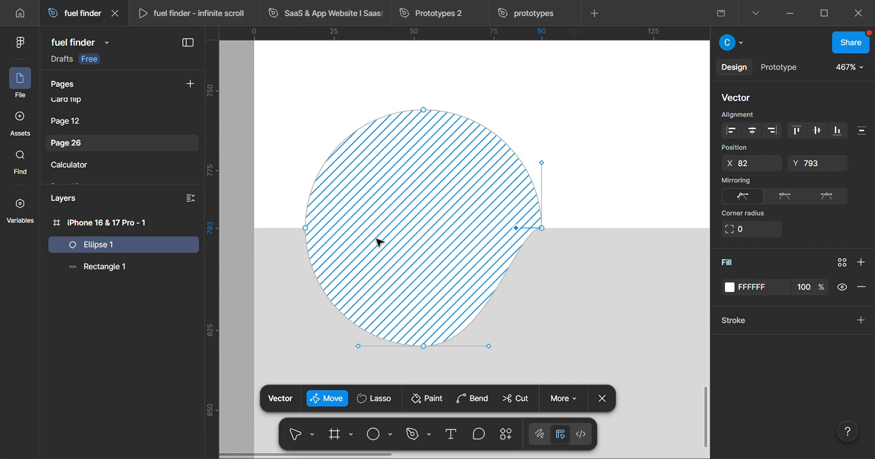
# Swing the left anchor's lower handle inward along the bar's top edge to X 23, Y 793 and finish vector editing.
pyautogui.click(308, 229)
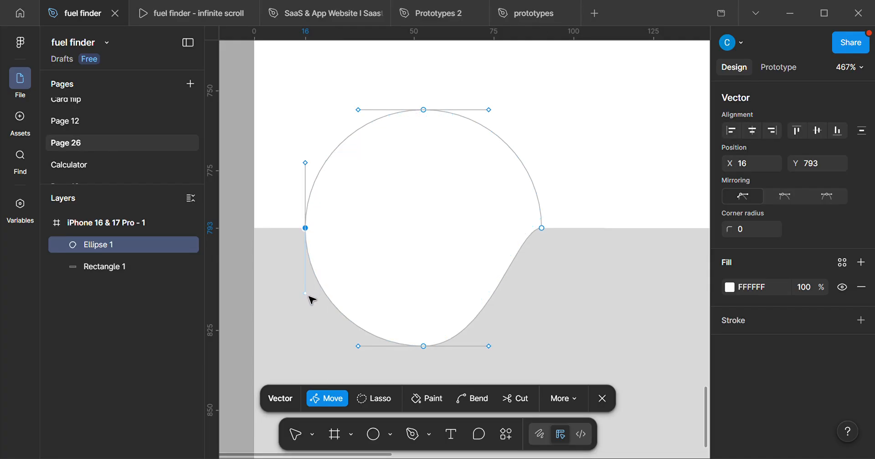
pyautogui.moveTo(310, 299); pyautogui.dragTo(332, 233)
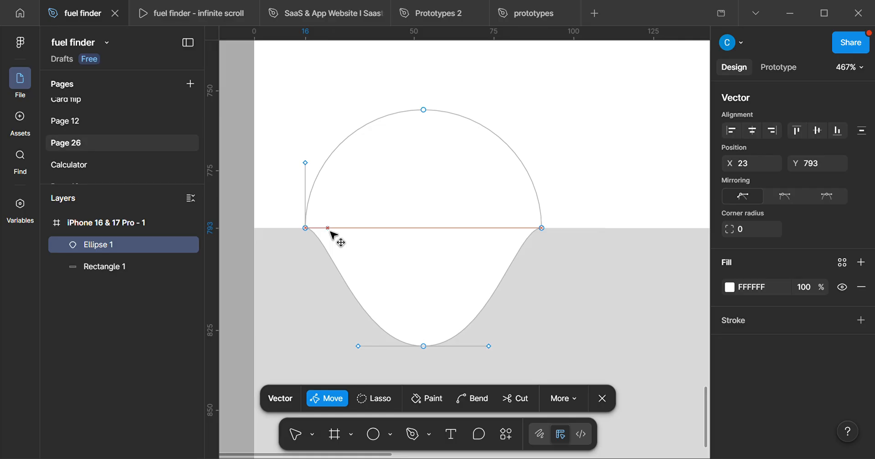
pyautogui.click(549, 319)
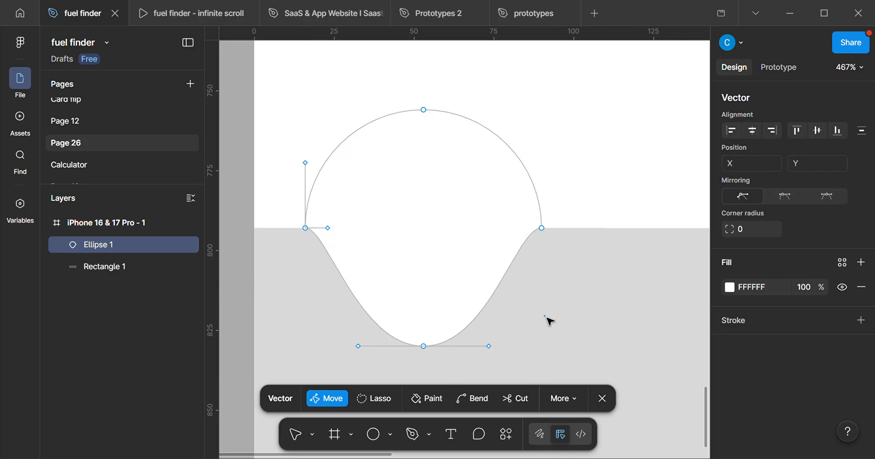
pyautogui.hotkey('ctrl', 'a')
pyautogui.scroll(-2, 600, 287)
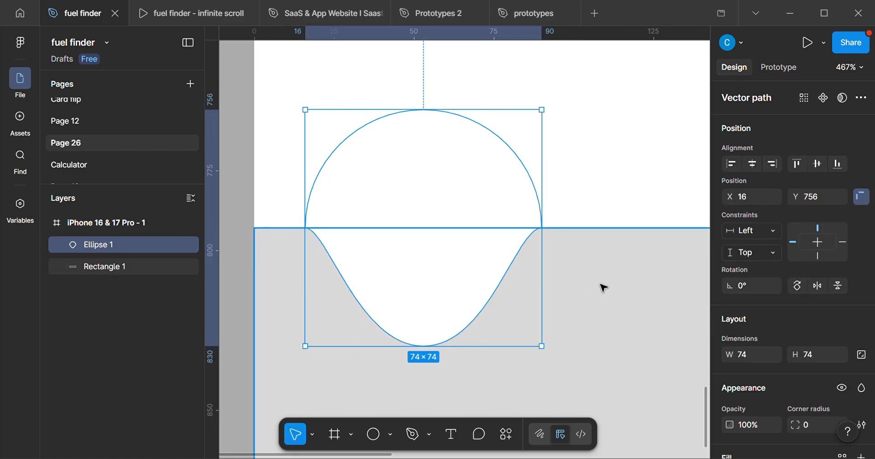
# Examine the curved notch against the bar and the whole frame, leaving the notch shape selected.
pyautogui.click(599, 287)
pyautogui.scroll(-3, 594, 305)
pyautogui.scroll(-5, 594, 306)
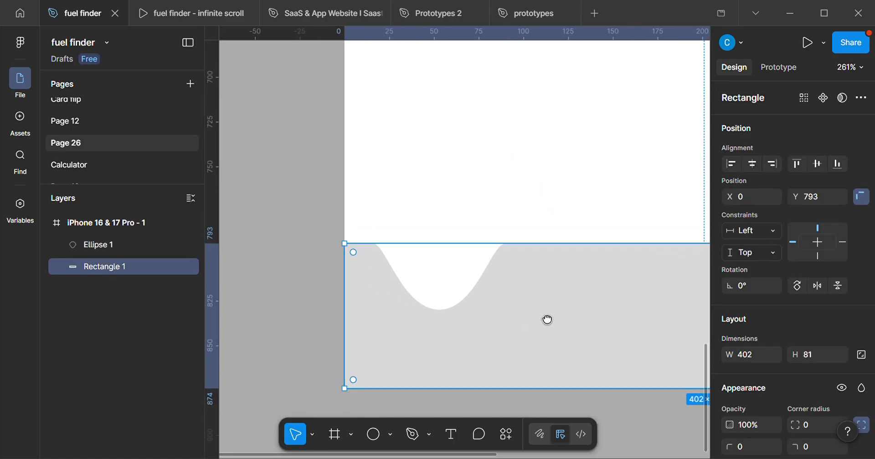
pyautogui.moveTo(556, 329); pyautogui.dragTo(433, 336)
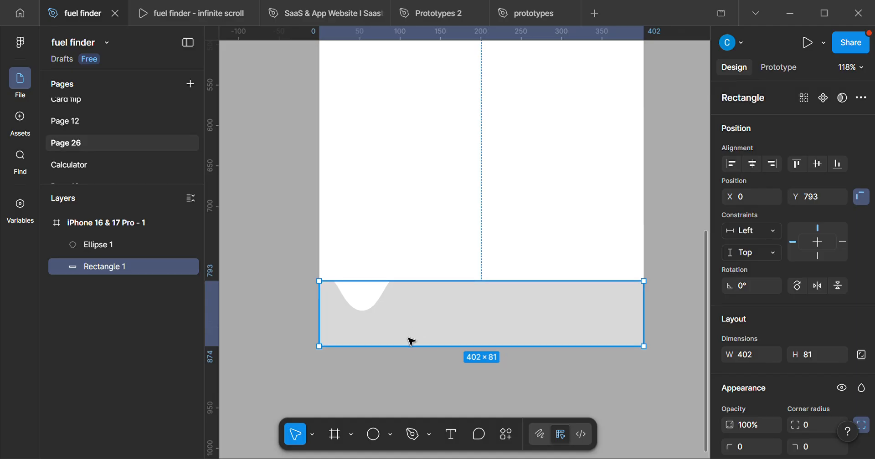
pyautogui.scroll(2, 405, 328)
pyautogui.click(436, 198)
pyautogui.scroll(-3, 435, 244)
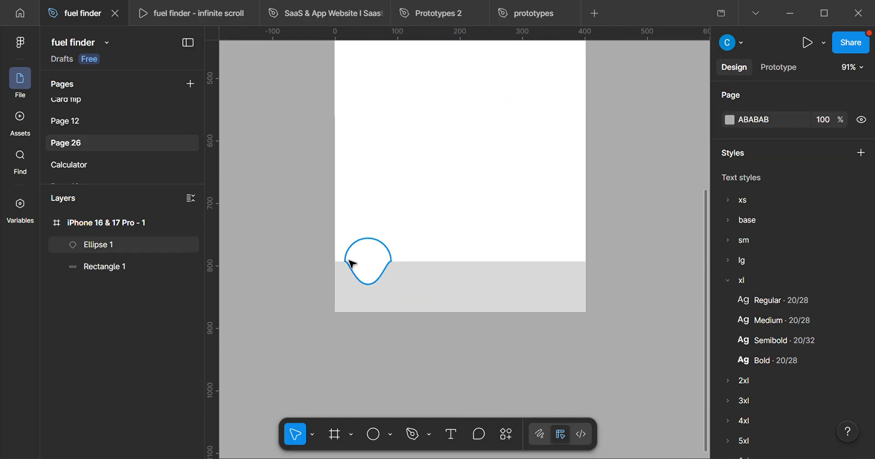
pyautogui.scroll(3, 369, 278)
pyautogui.click(378, 261)
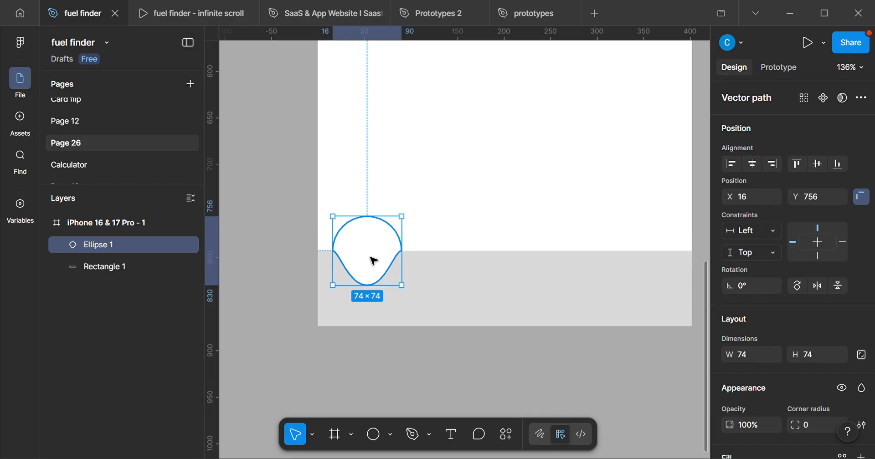
pyautogui.scroll(-2, 461, 210)
pyautogui.scroll(1, 466, 210)
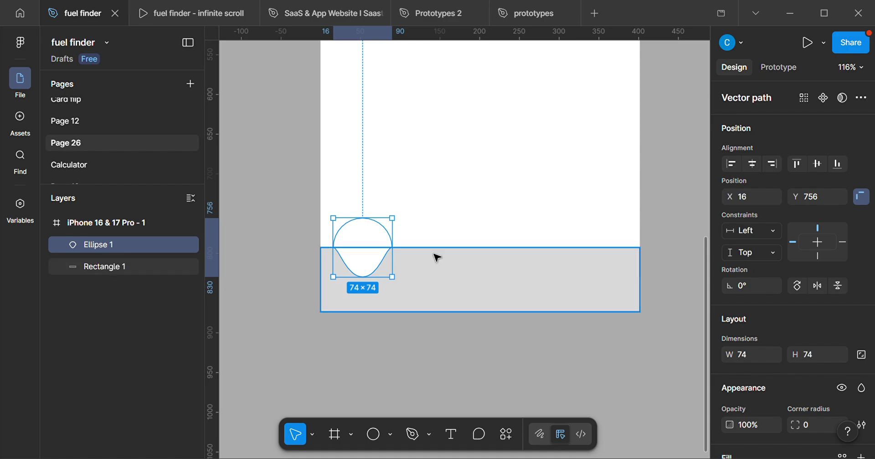
pyautogui.scroll(-3, 435, 256)
pyautogui.scroll(-3, 437, 273)
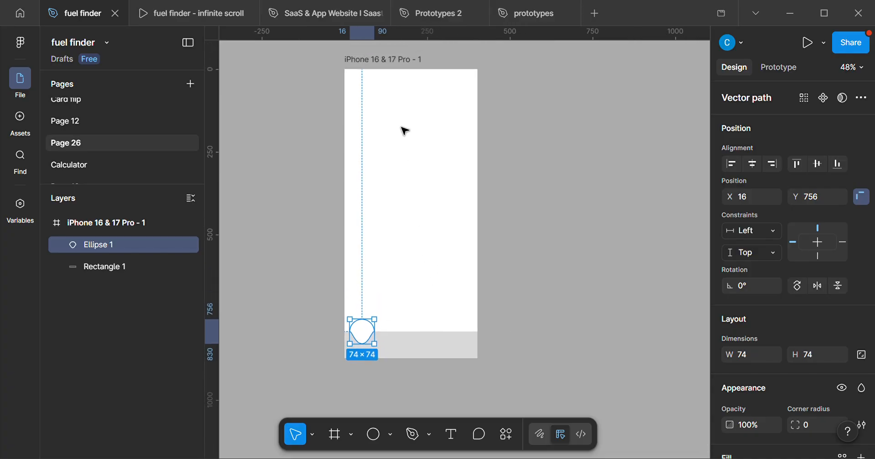
# Set the iPhone frame's fill to grey BEBEBE.
pyautogui.click(392, 61)
pyautogui.scroll(-5, 788, 375)
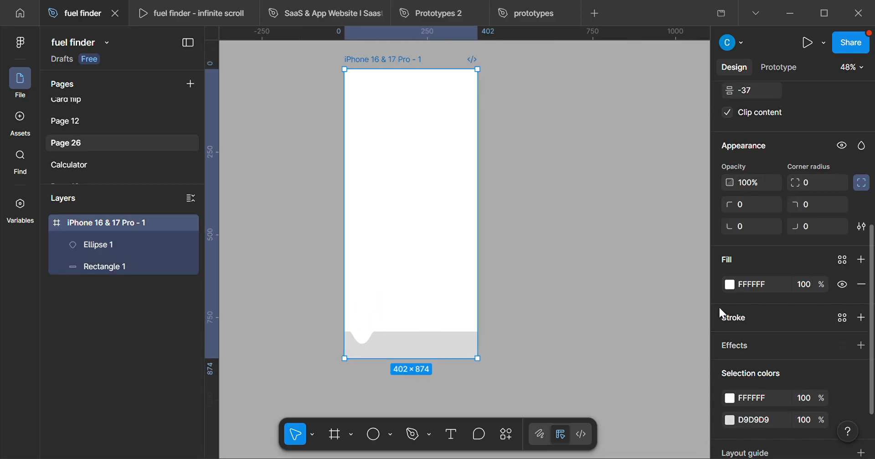
pyautogui.click(729, 285)
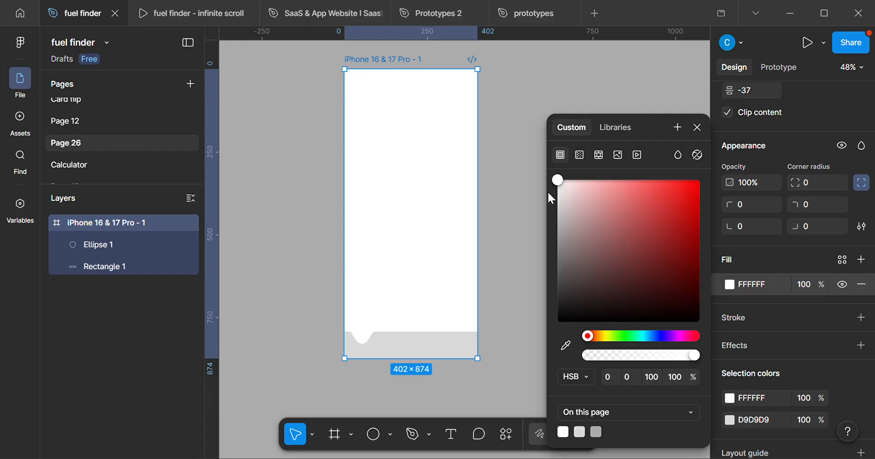
pyautogui.moveTo(548, 193); pyautogui.dragTo(531, 223)
# Set the notch shape's fill to BEBEBE by sampling the frame's grey background.
pyautogui.scroll(5, 356, 350)
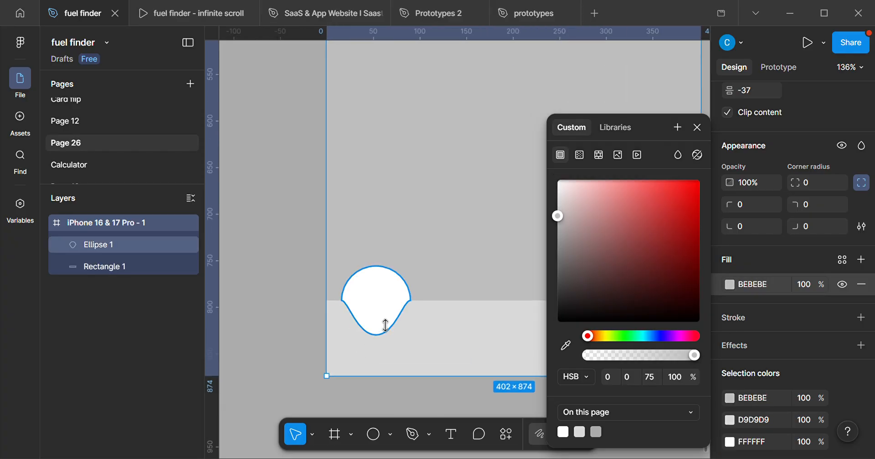
pyautogui.moveTo(385, 325); pyautogui.dragTo(337, 314)
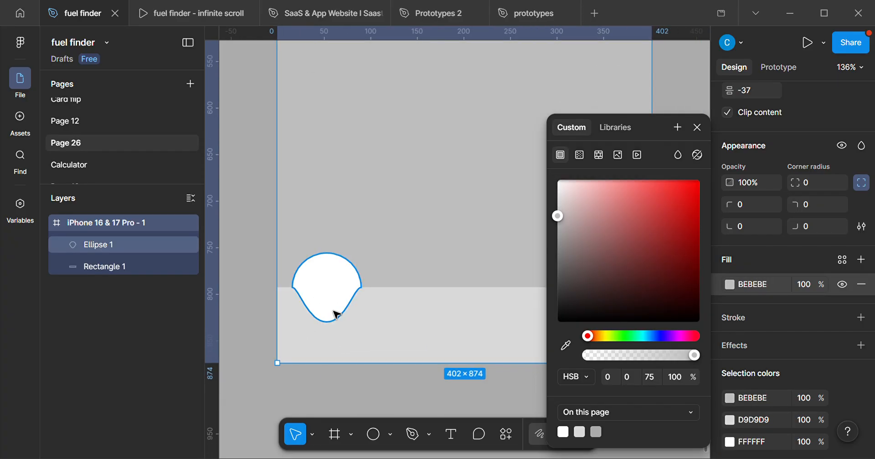
pyautogui.scroll(-1, 364, 317)
pyautogui.click(353, 316)
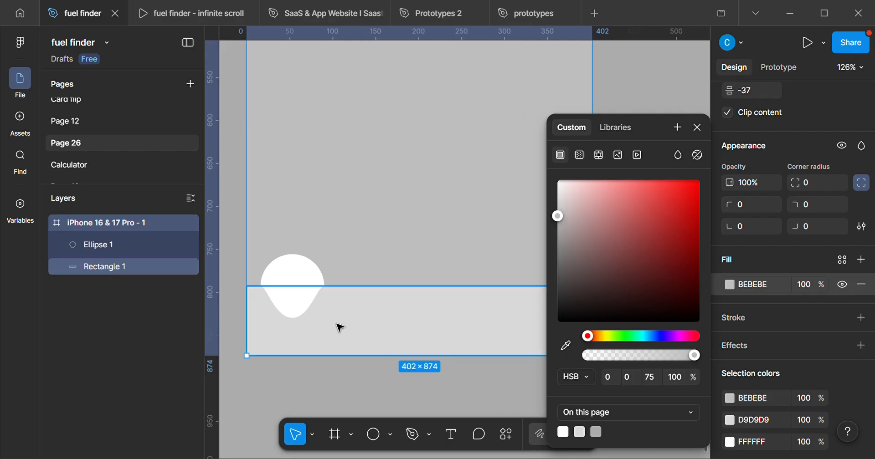
pyautogui.click(288, 282)
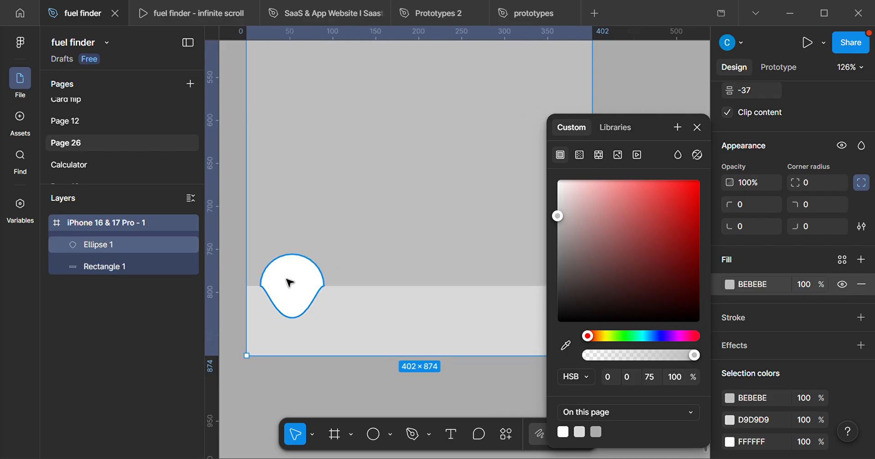
pyautogui.click(289, 283)
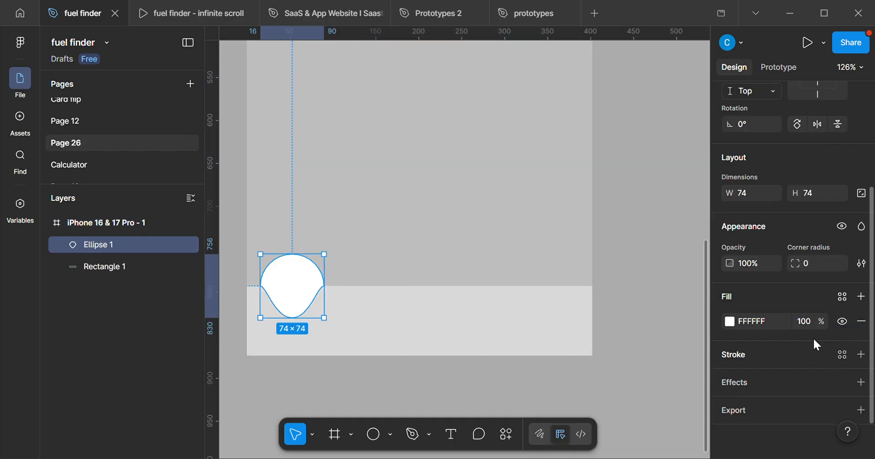
pyautogui.click(728, 322)
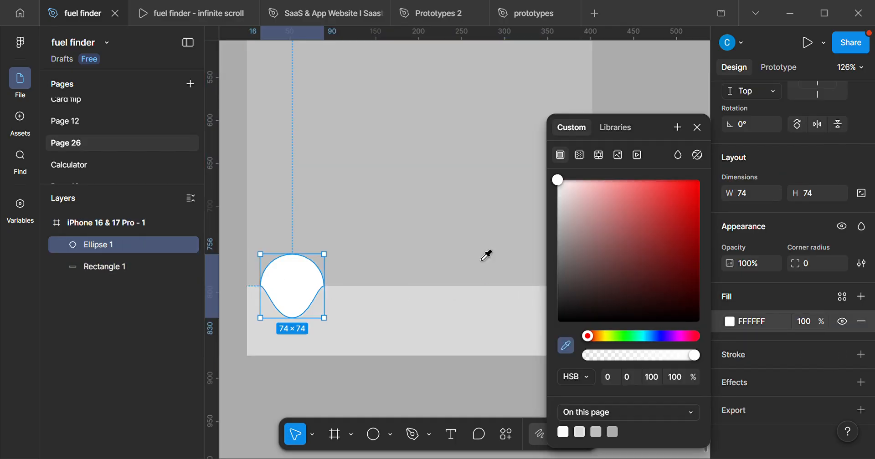
pyautogui.click(478, 239)
pyautogui.click(461, 255)
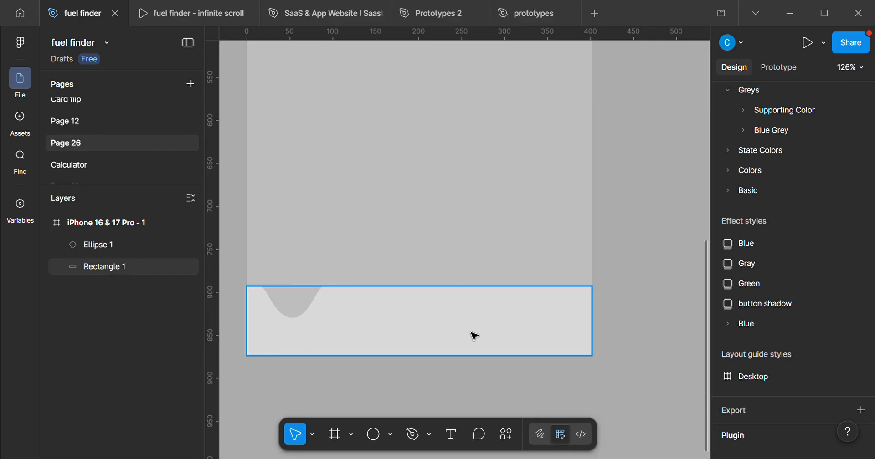
# Examine how the grey notch shape blends with the frame background and cuts into the bar.
pyautogui.scroll(-3, 474, 335)
pyautogui.scroll(2, 479, 385)
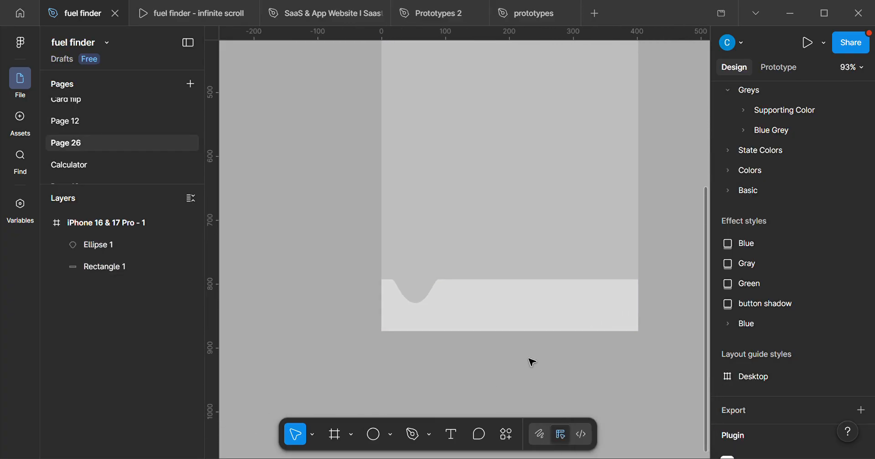
pyautogui.hscroll(2, 531, 361)
pyautogui.scroll(3, 482, 346)
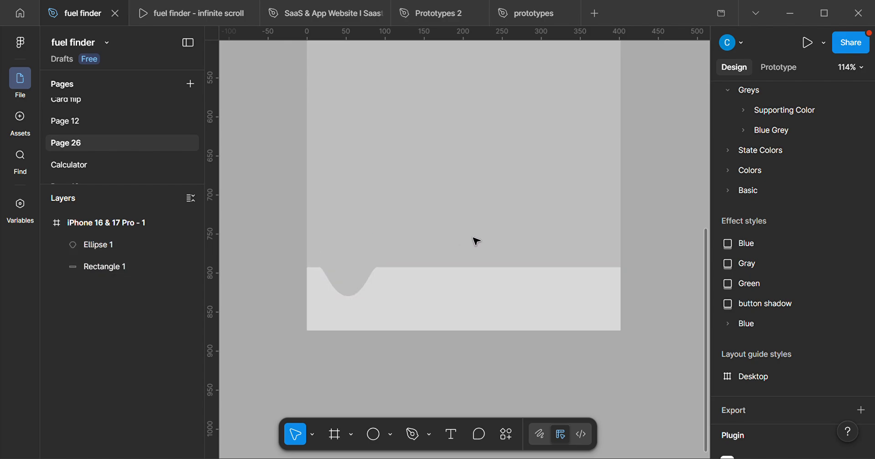
pyautogui.scroll(2, 467, 303)
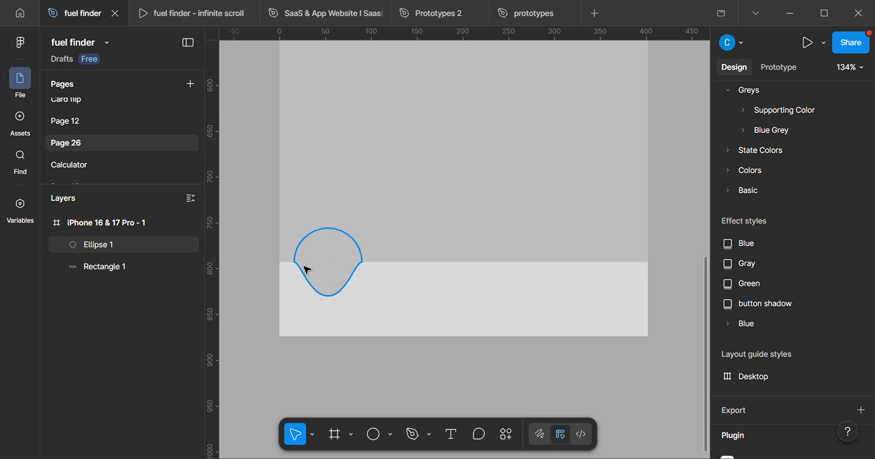
pyautogui.click(348, 301)
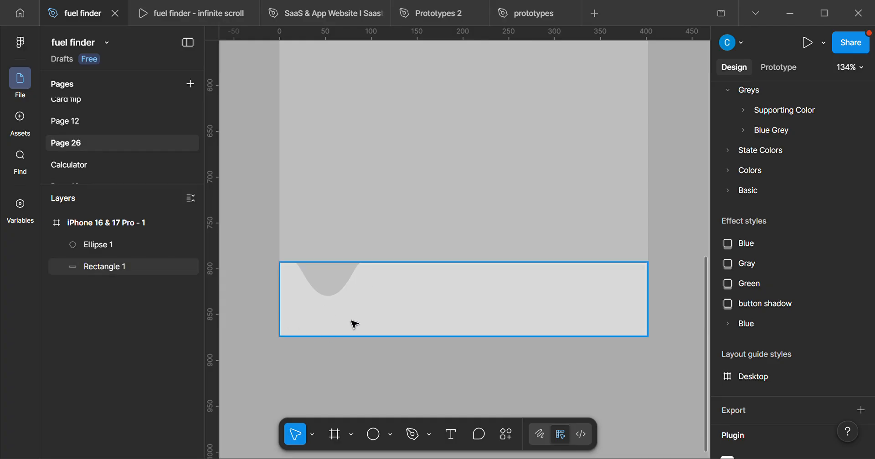
pyautogui.scroll(-4, 360, 314)
# Set the notch shape's fill back to white FFFFFF.
pyautogui.click(323, 305)
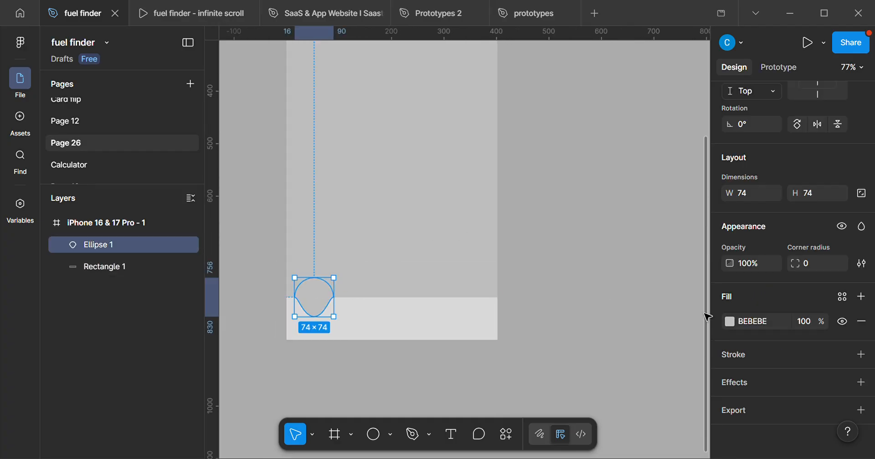
pyautogui.click(730, 321)
pyautogui.click(558, 180)
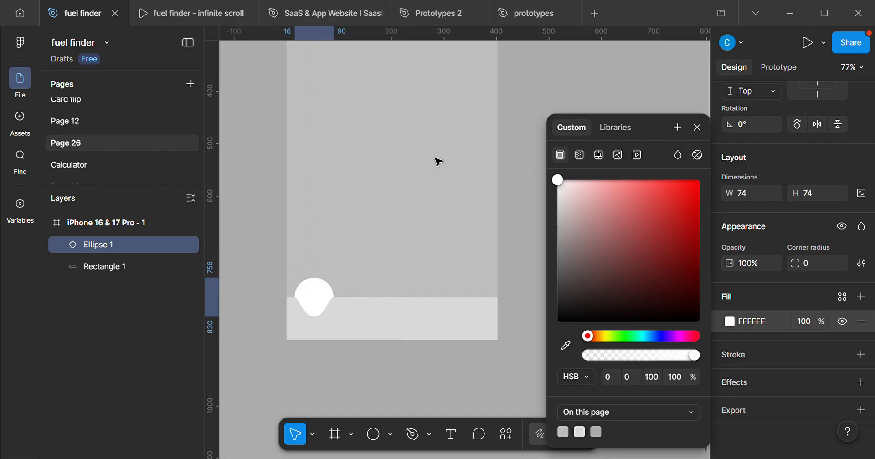
# Set the iPhone frame's fill back to white FFFFFF and close the color picker.
pyautogui.scroll(-3, 429, 242)
pyautogui.scroll(-2, 384, 157)
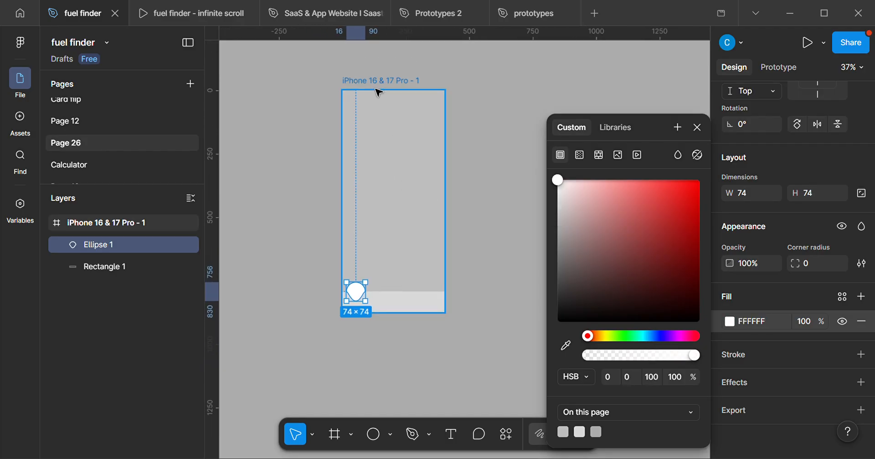
pyautogui.click(382, 106)
pyautogui.click(730, 397)
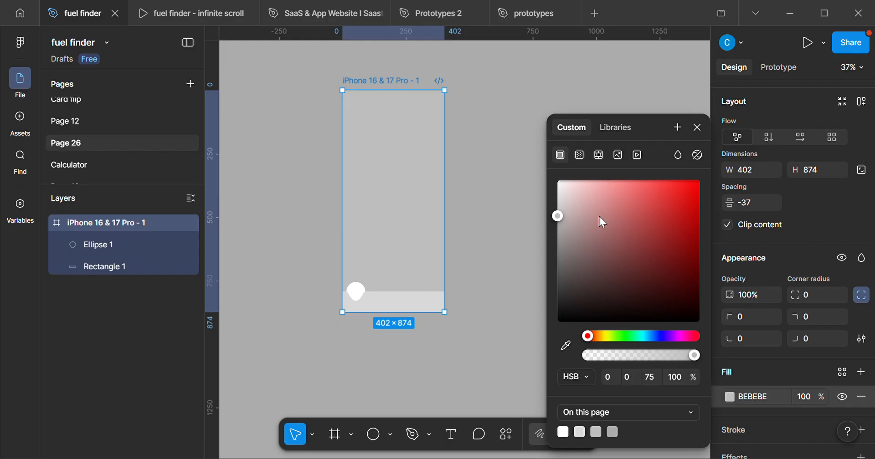
pyautogui.moveTo(566, 192); pyautogui.dragTo(465, 135)
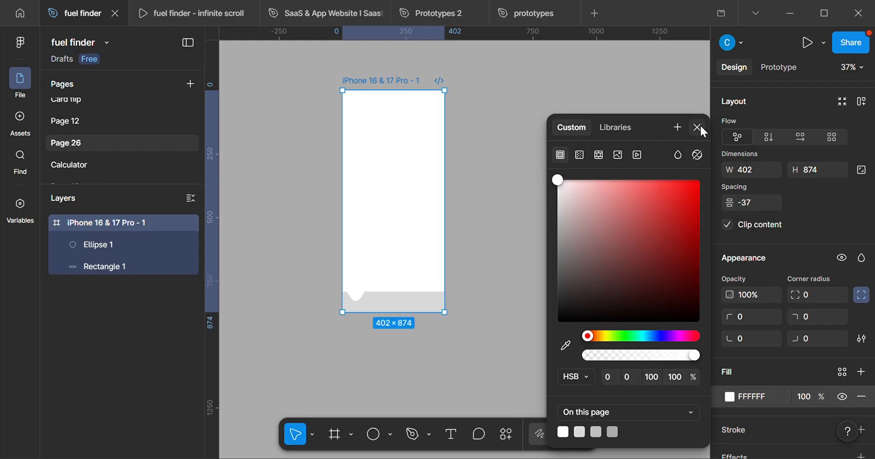
pyautogui.click(697, 127)
# Widen the notch shape to 83, try three copies about 102 px apart along the bar, and undo the copies.
pyautogui.scroll(5, 374, 321)
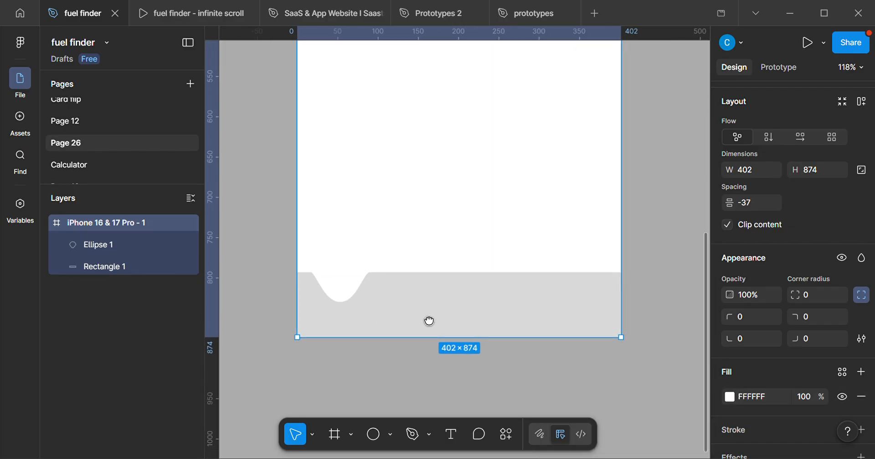
pyautogui.scroll(3, 424, 332)
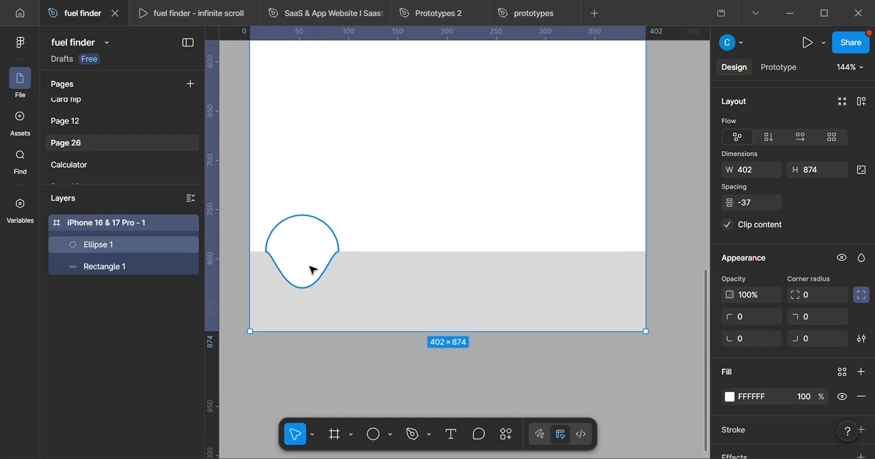
pyautogui.click(314, 269)
pyautogui.moveTo(349, 259); pyautogui.dragTo(421, 253)
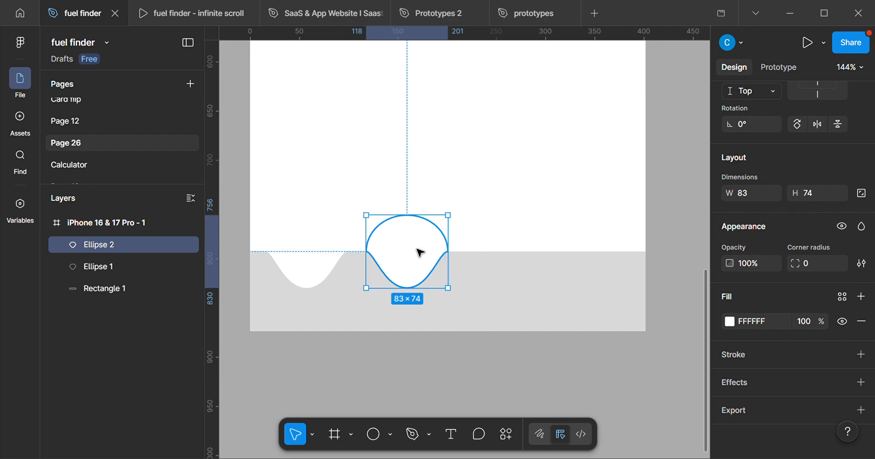
pyautogui.hotkey('ctrl', 'd')
pyautogui.hotkey('ctrl', 'd')
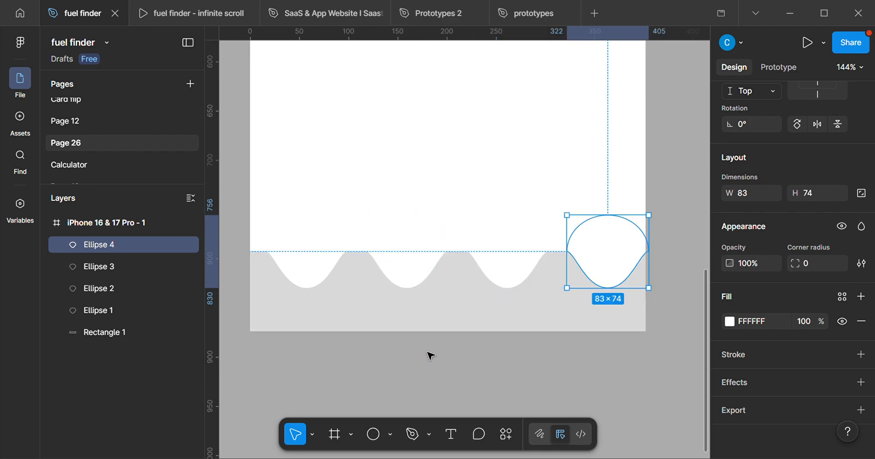
pyautogui.hotkey('ctrl', 'z')
pyautogui.hotkey('ctrl', 'z')
pyautogui.hotkey('ctrl', 'z')
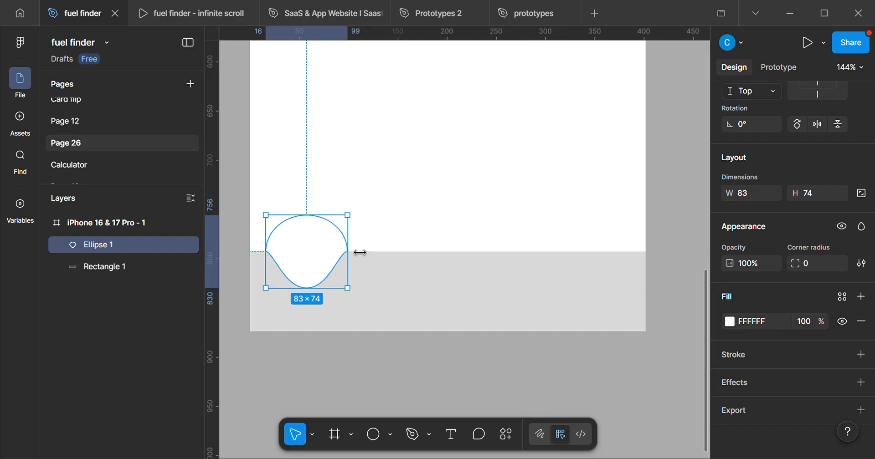
# Narrow the notch shape to 79 × 74 and nudge it left to X 9.
pyautogui.moveTo(360, 252); pyautogui.dragTo(353, 273)
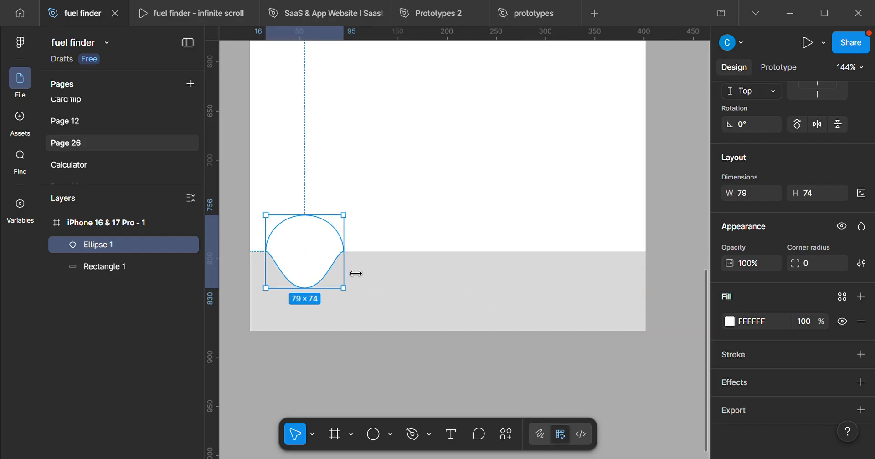
pyautogui.press('Left')
pyautogui.press('Left')
pyautogui.press('Left')
pyautogui.press('Left')
pyautogui.press('Left')
pyautogui.press('Left')
pyautogui.press('Left')
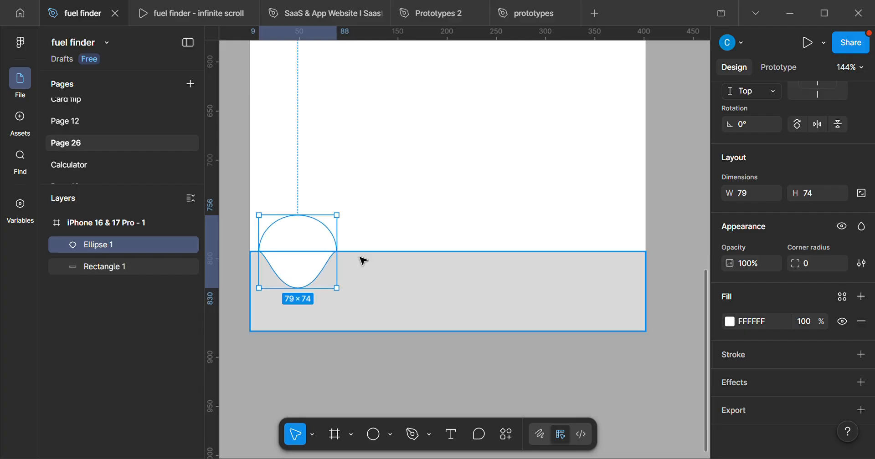
pyautogui.doubleClick(363, 261)
pyautogui.press('ctrl')
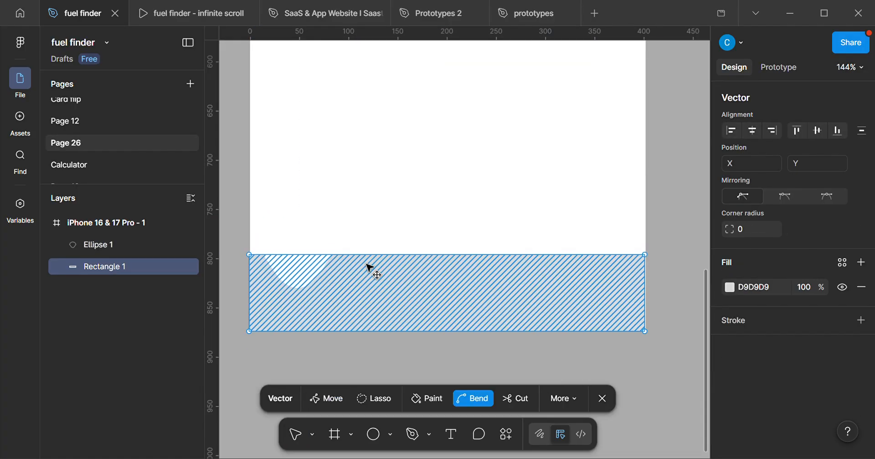
pyautogui.hotkey('ctrl', 'z')
pyautogui.hotkey('ctrl', 'z')
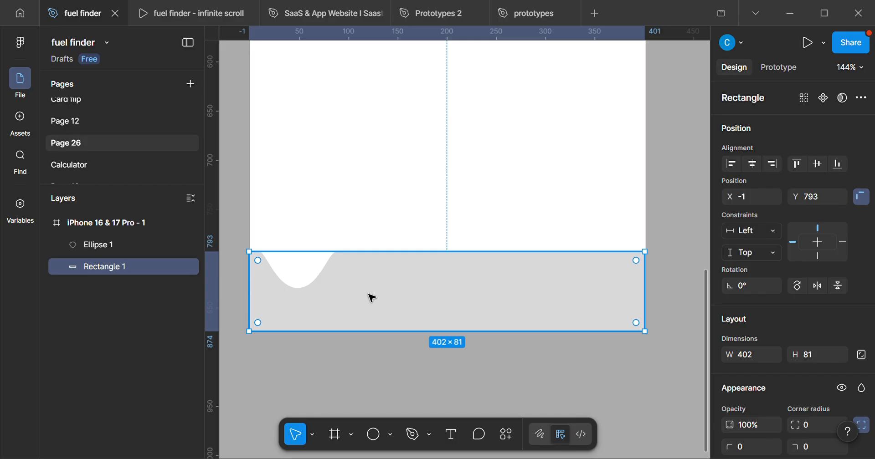
pyautogui.hotkey('ctrl', 'z')
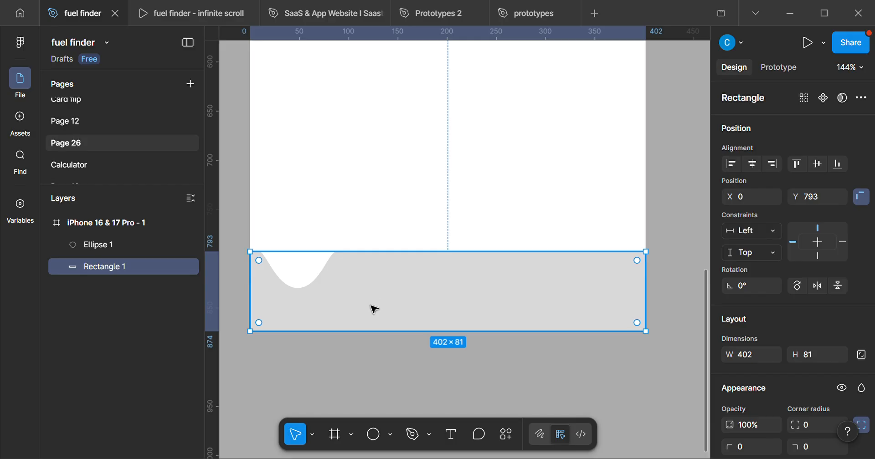
pyautogui.hotkey('ctrl', 'z')
# Nudge the notch shape farther left to X 7.
pyautogui.press('Left')
pyautogui.press('Left')
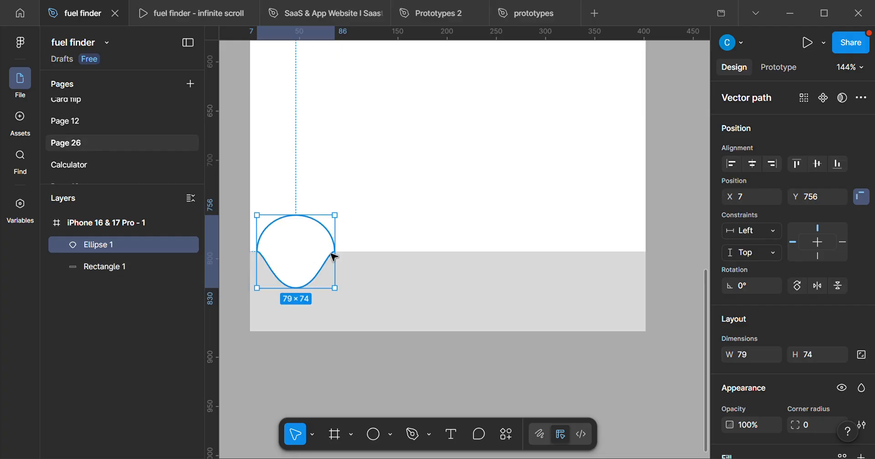
# Try three copies of the 79 × 74 notch shape, 100 px apart along the bar, and undo them.
pyautogui.moveTo(309, 267); pyautogui.dragTo(407, 268)
pyautogui.hotkey('ctrl', 'd')
pyautogui.hotkey('ctrl', 'd')
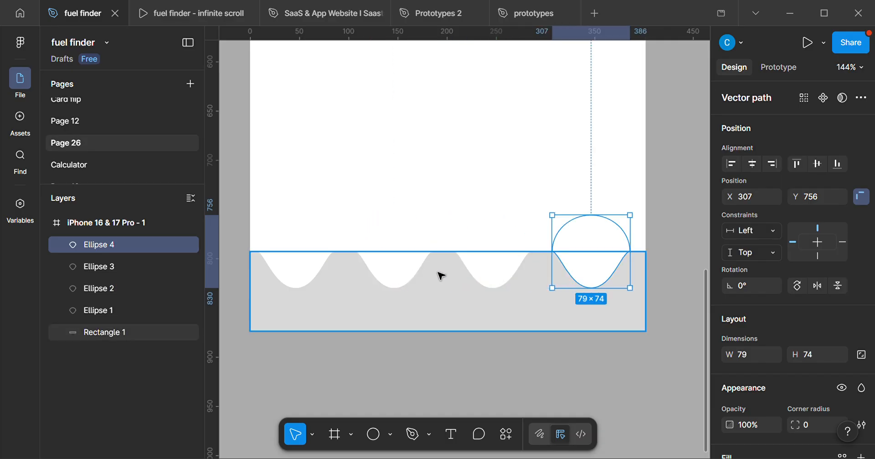
pyautogui.hotkey('ctrl', 'z')
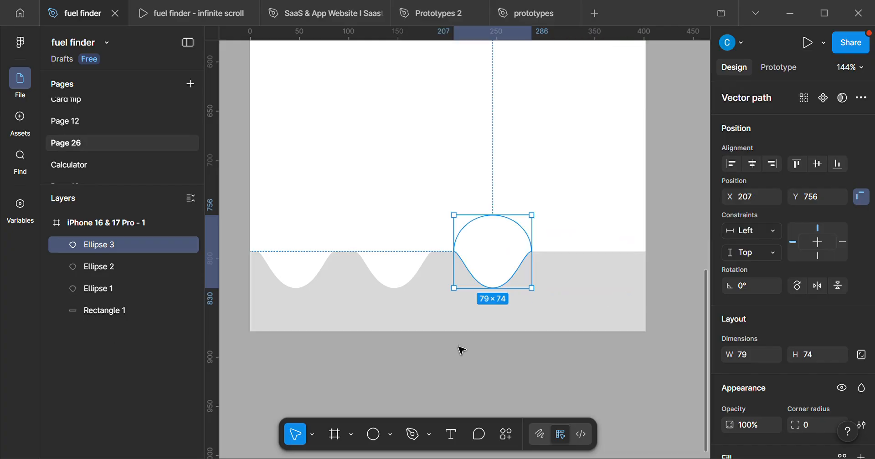
pyautogui.hotkey('ctrl', 'z')
pyautogui.hotkey('ctrl', 'z')
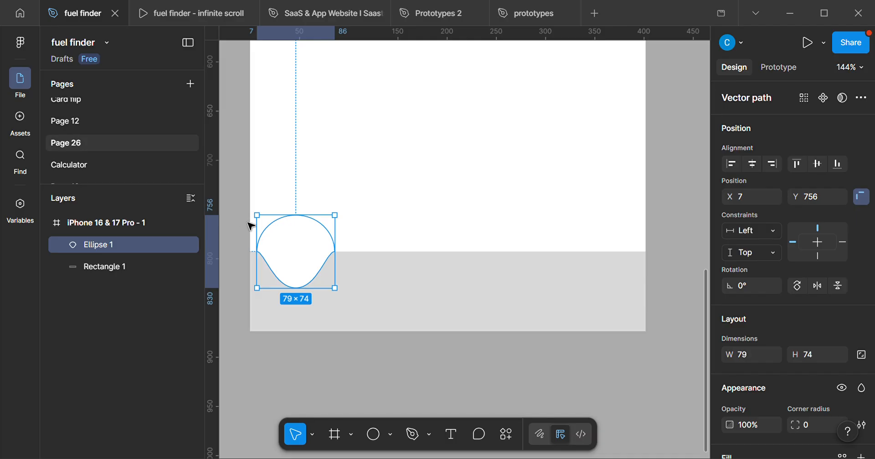
pyautogui.scroll(5, 271, 274)
pyautogui.moveTo(324, 294); pyautogui.dragTo(329, 242)
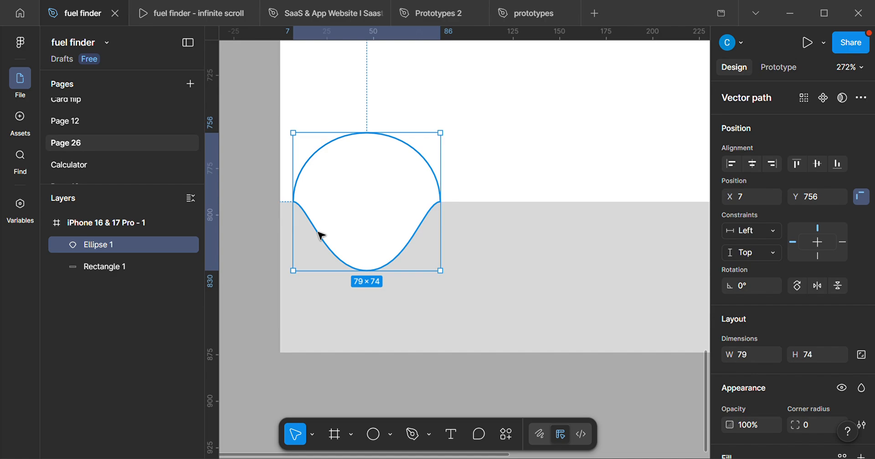
pyautogui.scroll(-10, 321, 236)
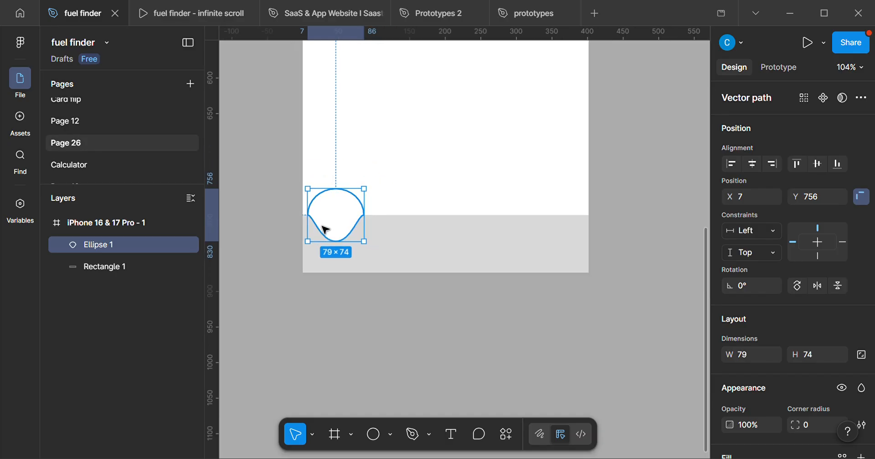
pyautogui.scroll(5, 371, 318)
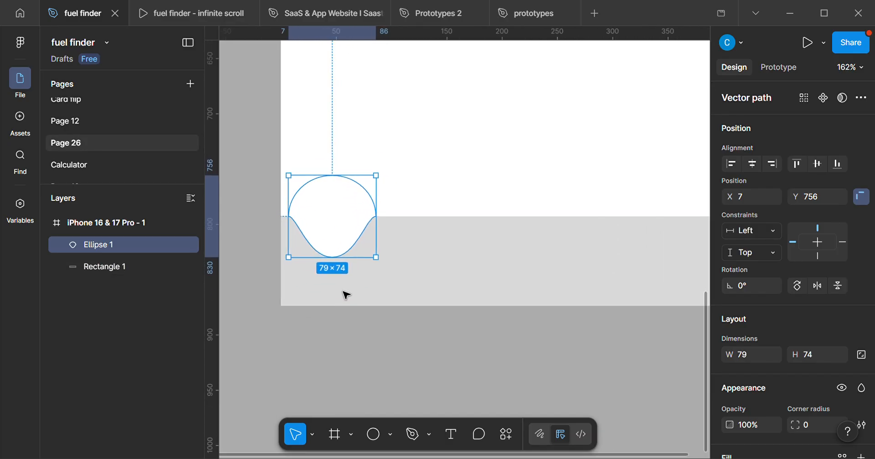
# Draw a 50 × 50 circle centred over the notch shape, at about X 22, Y 768.
pyautogui.click(373, 436)
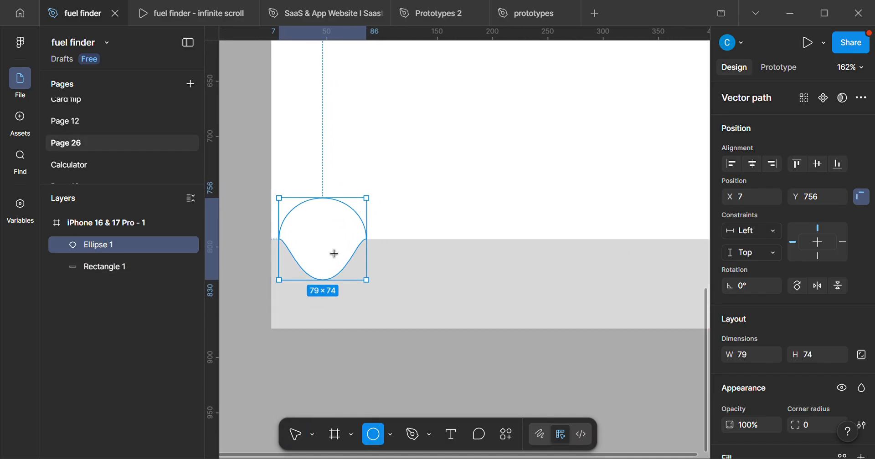
pyautogui.click(319, 241)
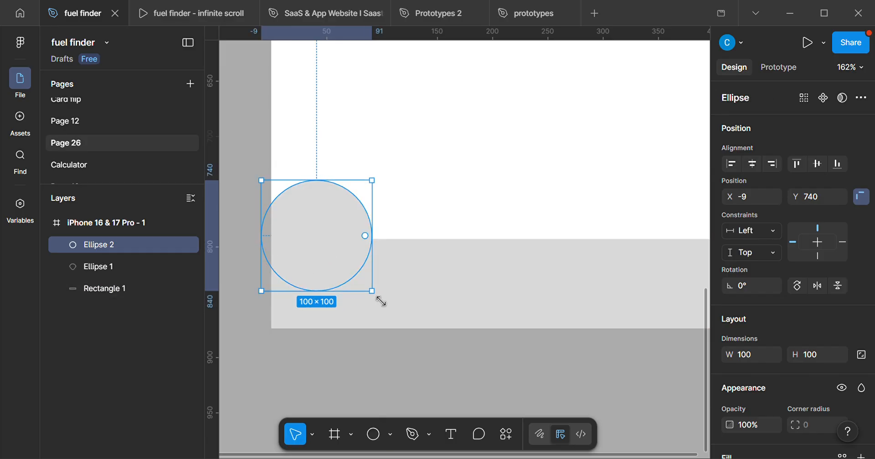
pyautogui.moveTo(379, 299); pyautogui.dragTo(358, 273)
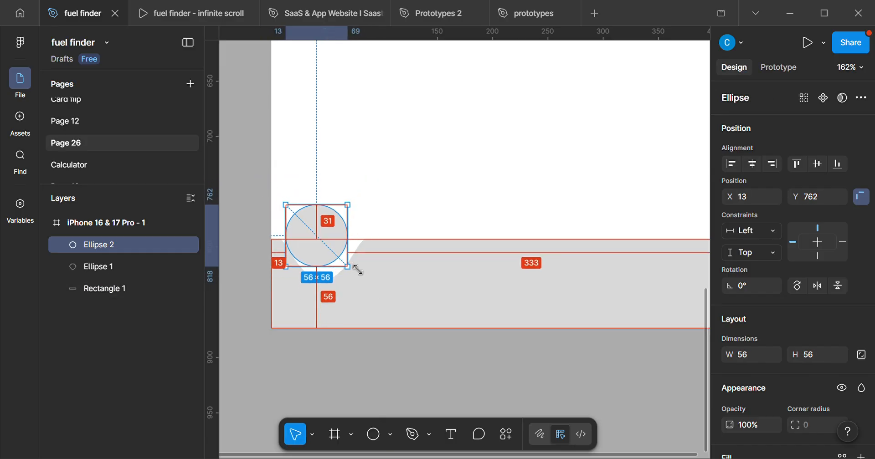
pyautogui.moveTo(316, 244); pyautogui.dragTo(324, 246)
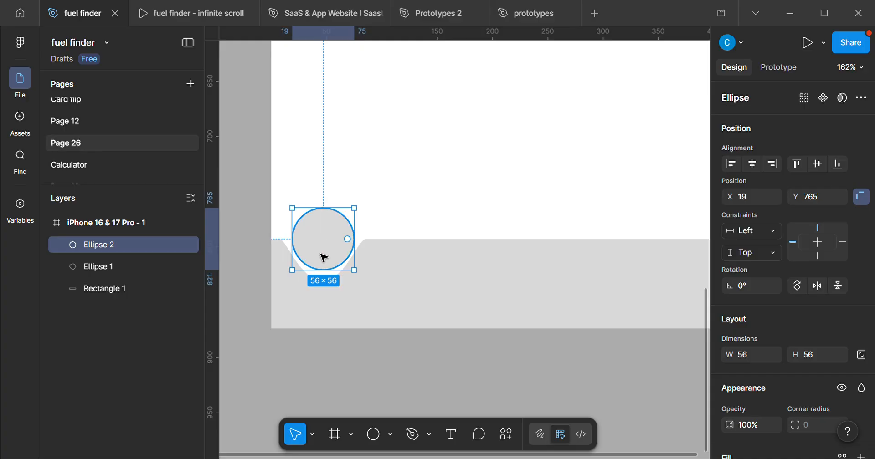
pyautogui.moveTo(365, 283); pyautogui.dragTo(356, 277)
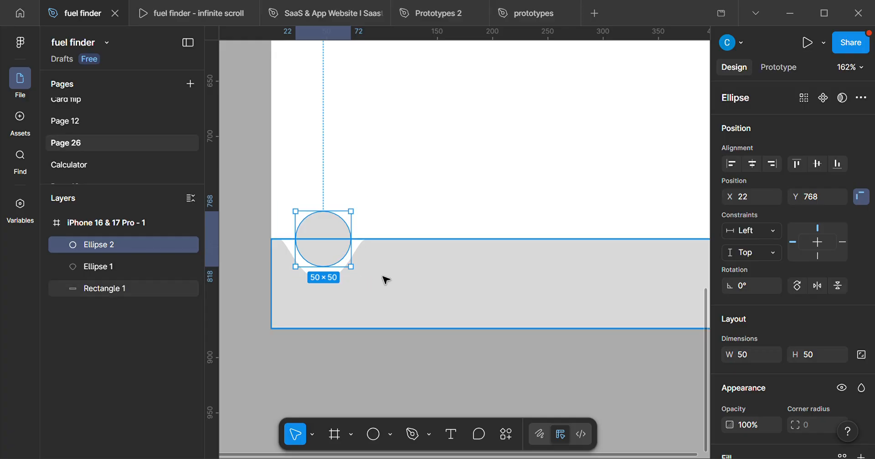
# Try nudging the circle 2 px left within the notch, and move it back.
pyautogui.click(385, 278)
pyautogui.scroll(-5, 378, 287)
pyautogui.scroll(5, 408, 306)
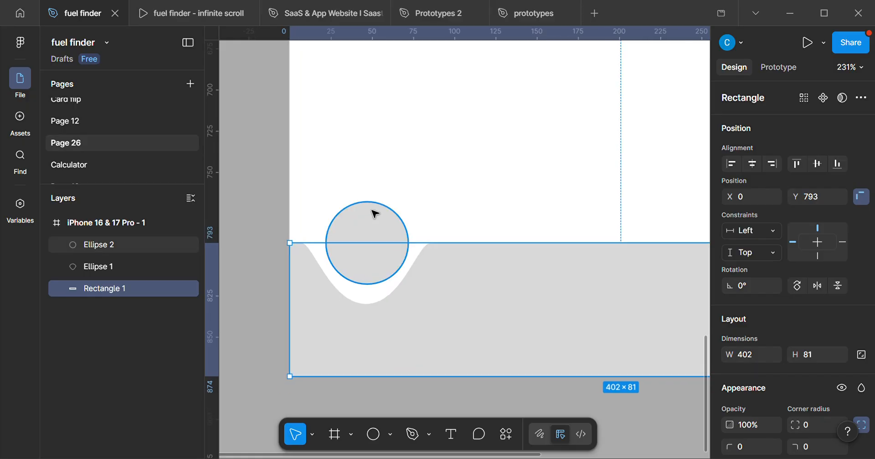
pyautogui.scroll(1, 371, 192)
pyautogui.click(377, 190)
pyautogui.scroll(-2, 452, 282)
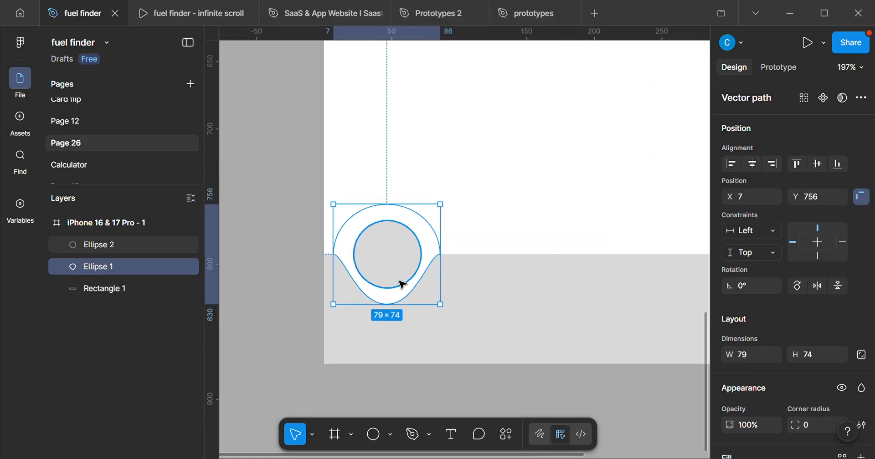
pyautogui.scroll(2, 444, 305)
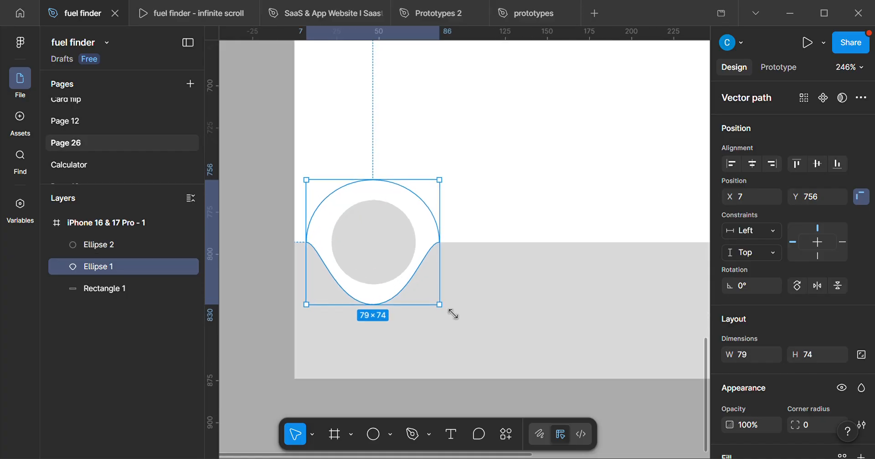
pyautogui.click(349, 247)
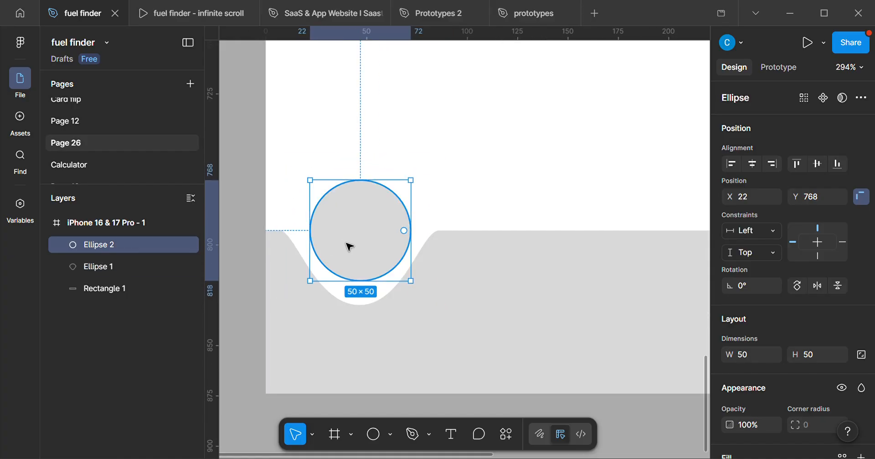
pyautogui.press('Left')
pyautogui.press('Left')
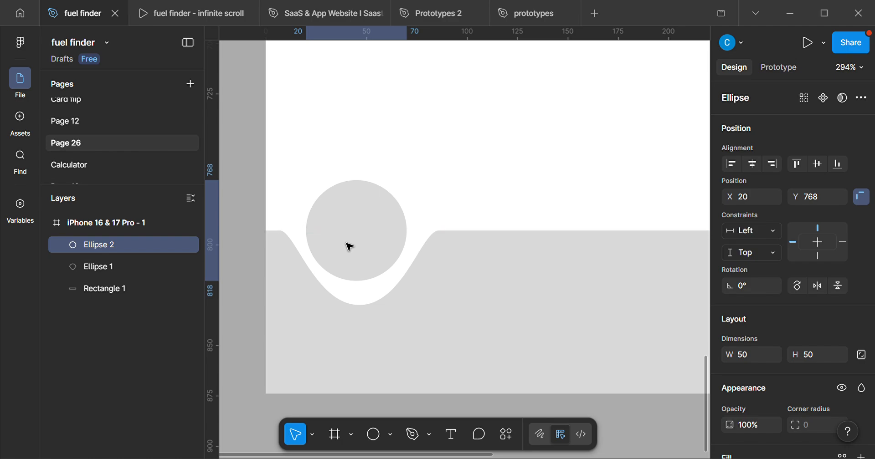
pyautogui.press('Right')
pyautogui.press('Right')
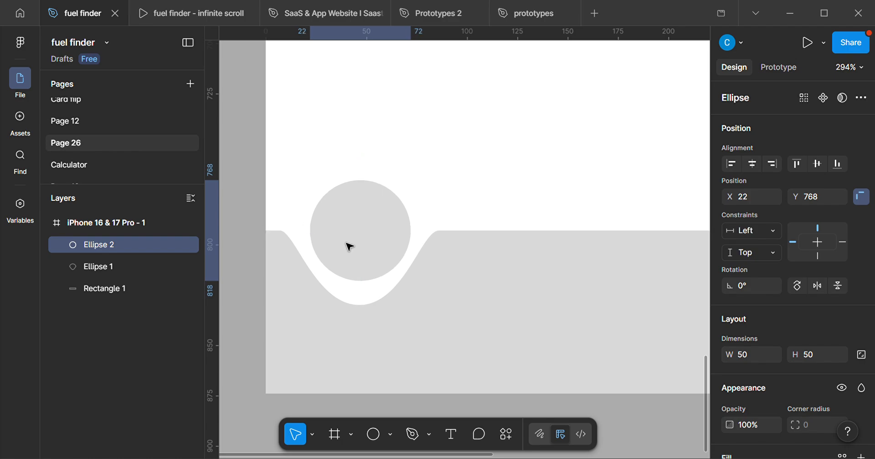
# Group the circle with the notch shape.
pyautogui.scroll(-1, 332, 293)
pyautogui.scroll(1, 336, 255)
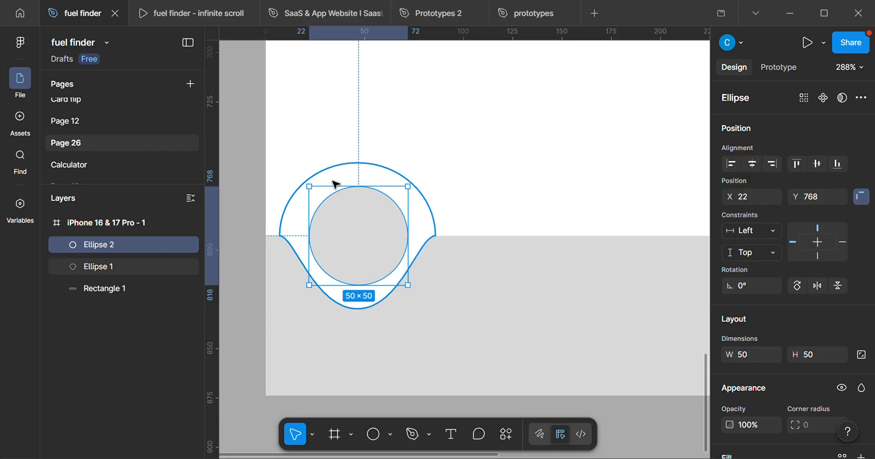
pyautogui.scroll(2, 323, 196)
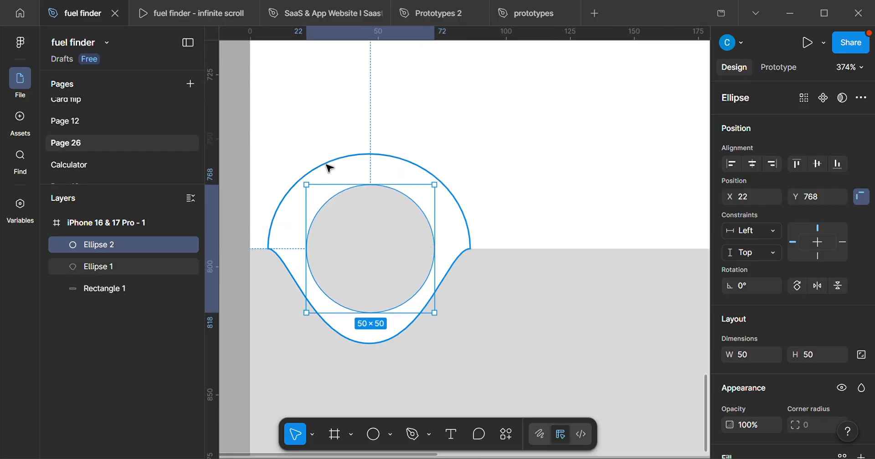
pyautogui.click(329, 169)
pyautogui.scroll(-2, 336, 209)
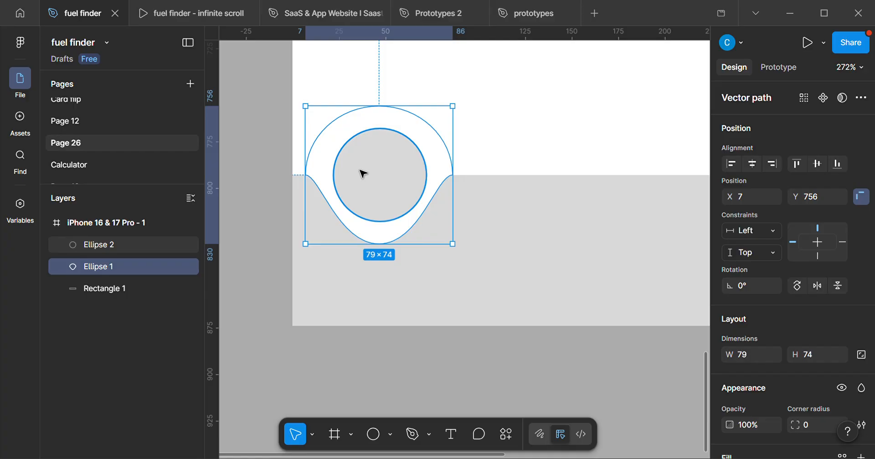
pyautogui.keyDown('shift'); pyautogui.click(373, 190); pyautogui.keyUp('shift')
pyautogui.scroll(-1, 383, 228)
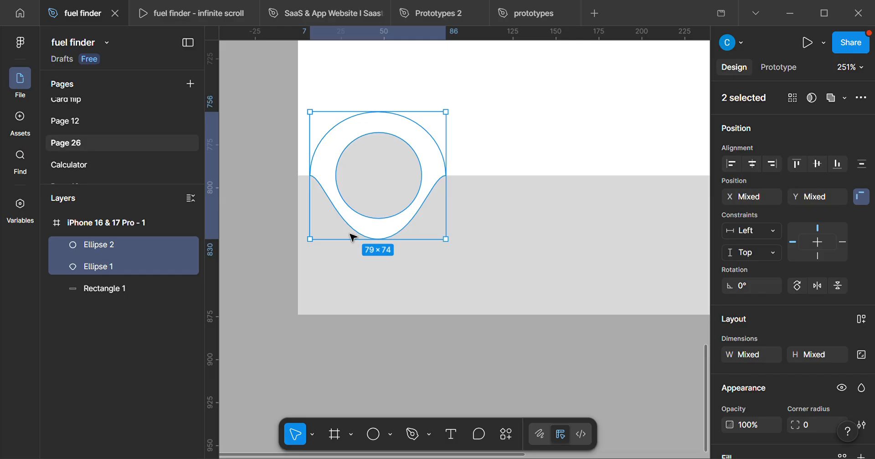
pyautogui.hotkey('ctrl', 'g')
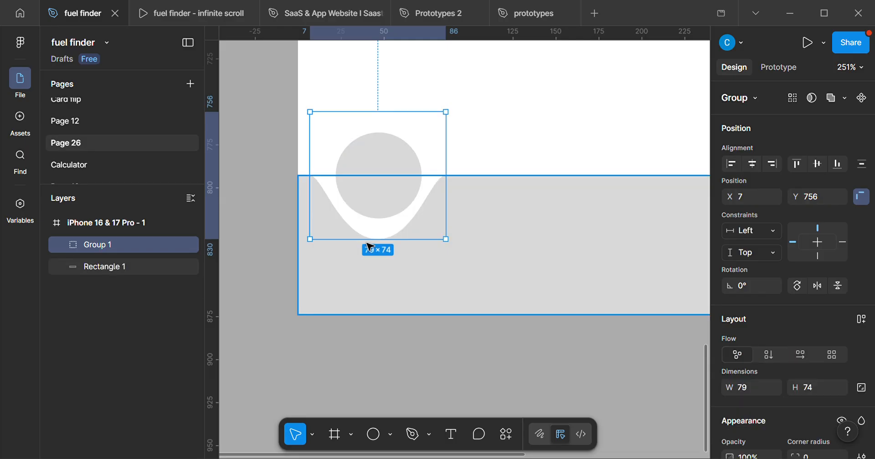
# Move the circle-and-notch group left to X 3, keeping it level with the bar's upper edge.
pyautogui.moveTo(391, 196)
pyautogui.mouseDown()
pyautogui.moveTo(561, 195)
pyautogui.moveTo(394, 192)
pyautogui.mouseUp()
pyautogui.moveTo(385, 192); pyautogui.dragTo(380, 194)
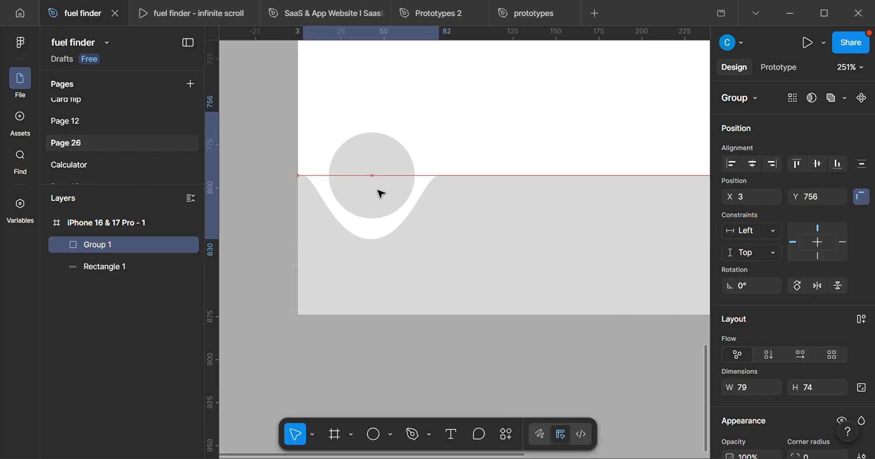
pyautogui.scroll(-5, 408, 295)
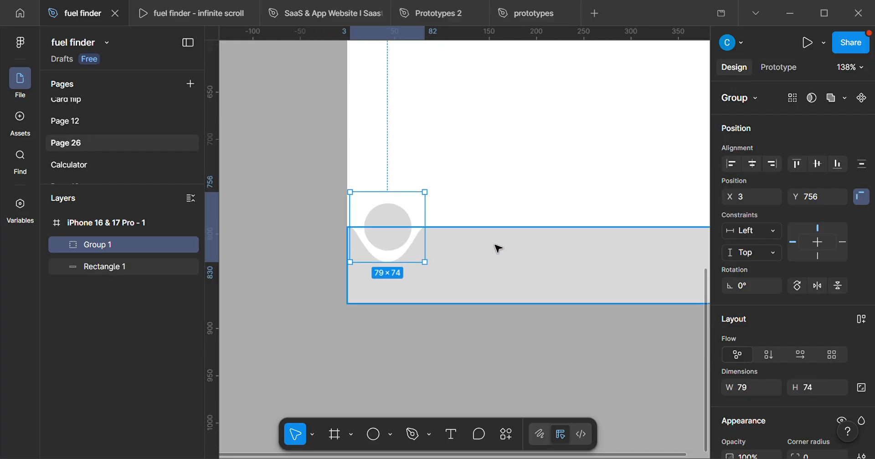
# Recolour the grey bar and circle together to dark green 183800, leaving the notch shape white.
pyautogui.click(483, 254)
pyautogui.scroll(-3, 414, 248)
pyautogui.scroll(4, 385, 242)
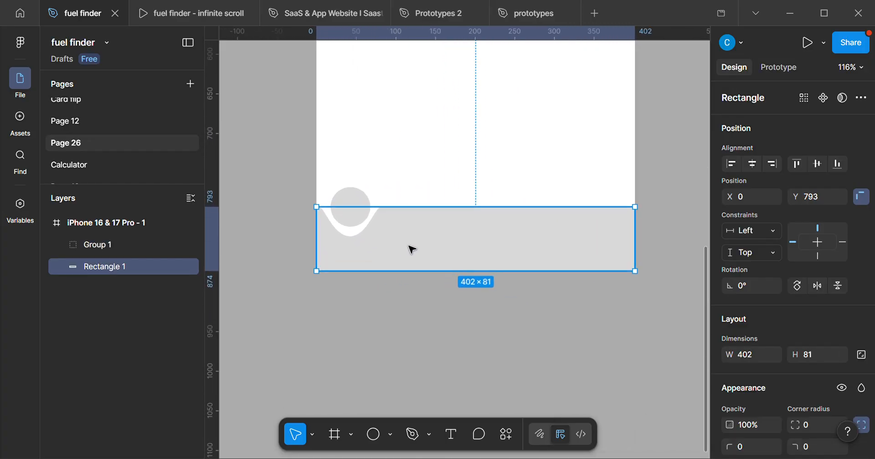
pyautogui.click(370, 190)
pyautogui.keyDown('shift'); pyautogui.click(400, 239); pyautogui.keyUp('shift')
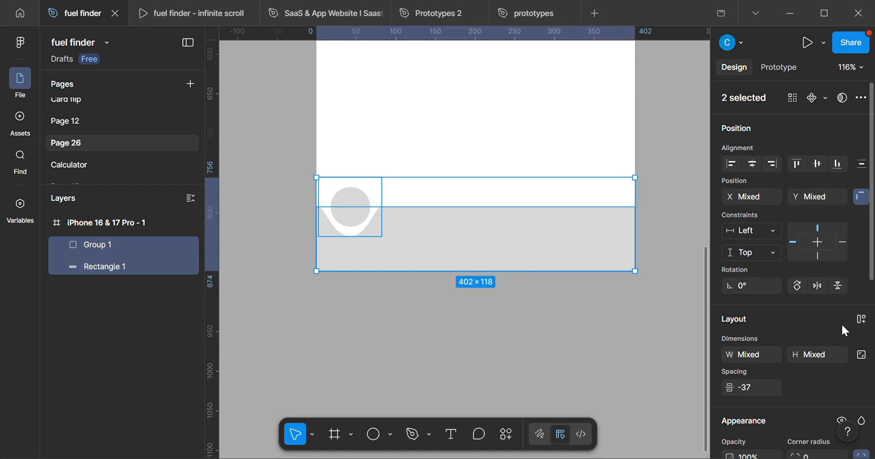
pyautogui.scroll(-5, 820, 326)
pyautogui.scroll(-1, 708, 325)
pyautogui.click(729, 355)
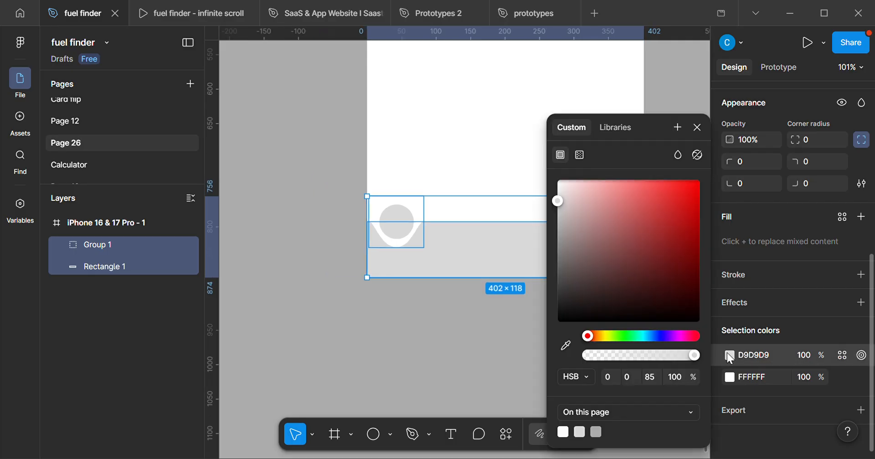
pyautogui.moveTo(558, 205); pyautogui.dragTo(699, 297)
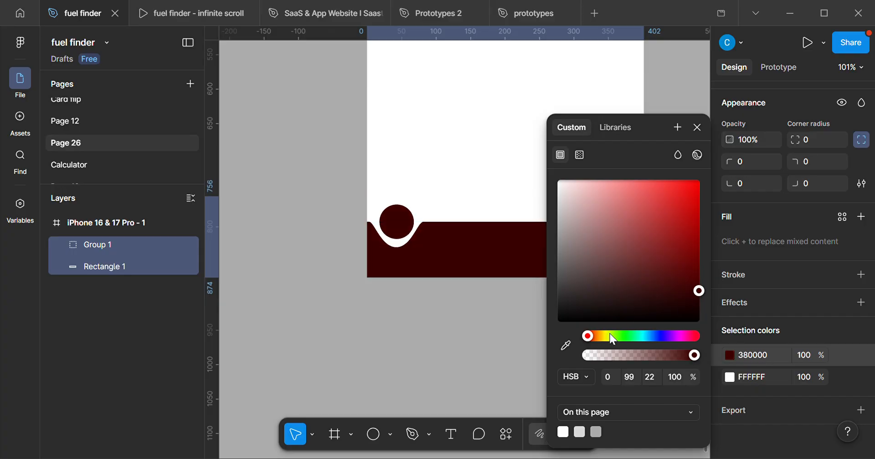
pyautogui.moveTo(587, 337); pyautogui.dragTo(615, 341)
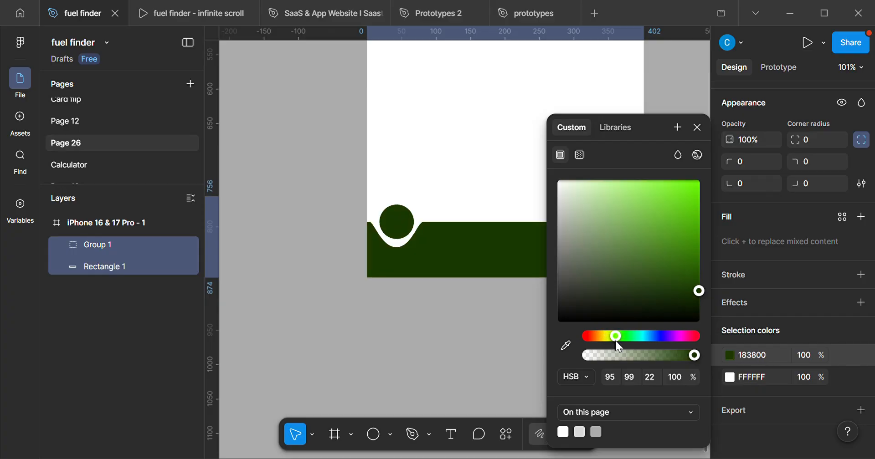
pyautogui.click(698, 128)
pyautogui.scroll(3, 564, 290)
pyautogui.scroll(-2, 565, 287)
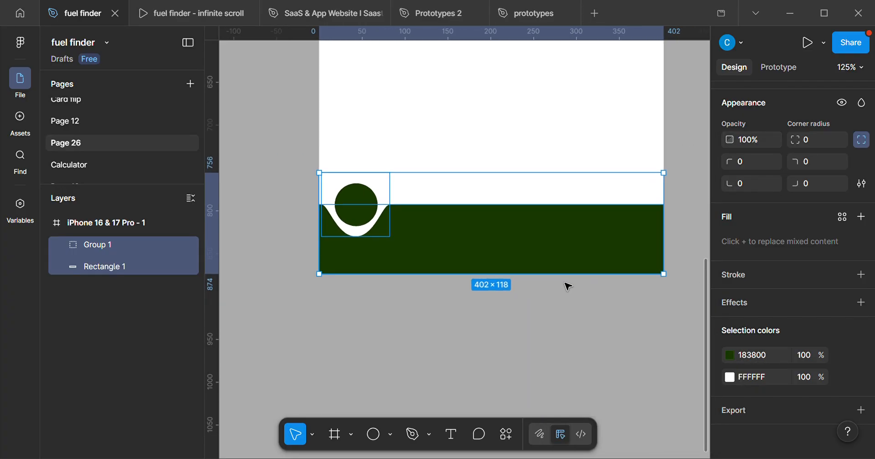
pyautogui.moveTo(570, 282); pyautogui.dragTo(546, 276)
pyautogui.click(502, 318)
pyautogui.scroll(-2, 501, 318)
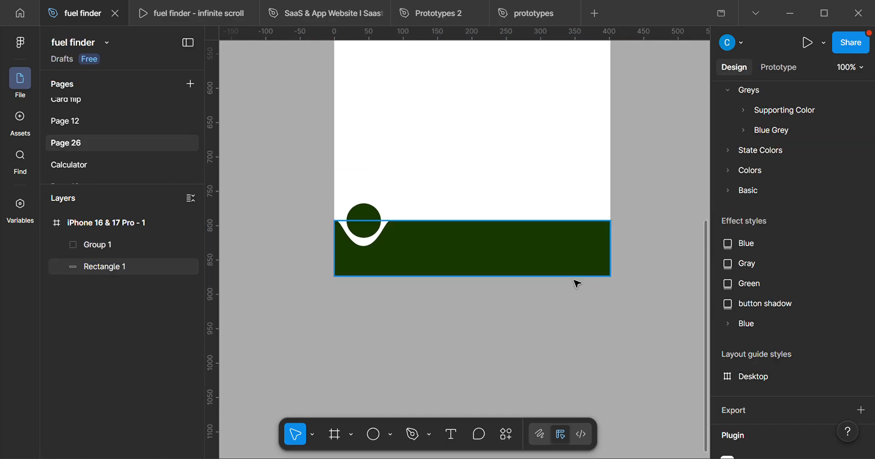
# Nudge the circle inside the group 1 px left to X 17.
pyautogui.doubleClick(364, 226)
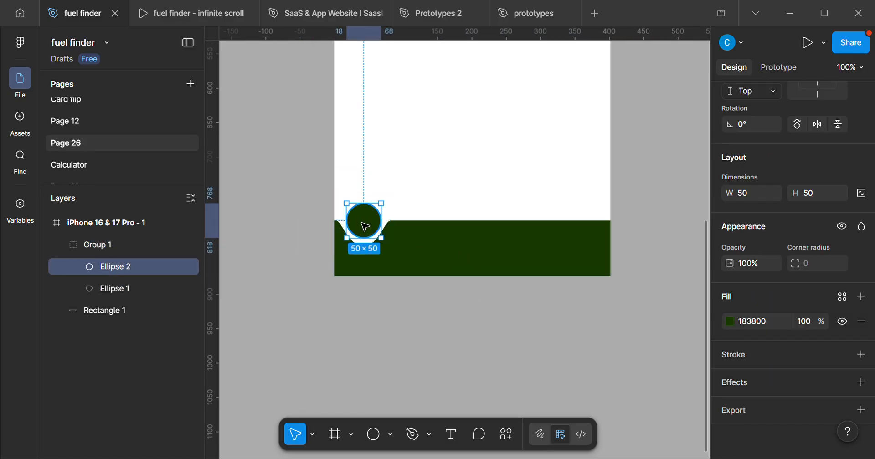
pyautogui.press('Left')
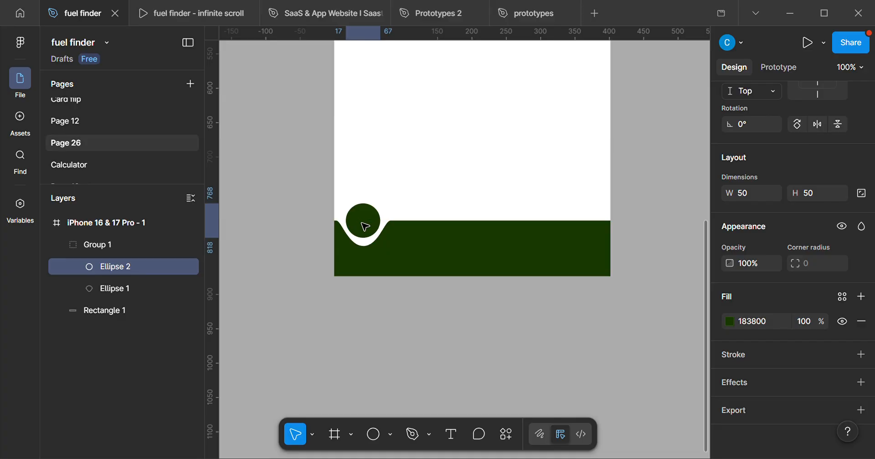
pyautogui.click(367, 286)
pyautogui.scroll(-2, 469, 256)
pyautogui.hscroll(2, 447, 260)
pyautogui.scroll(-2, 421, 264)
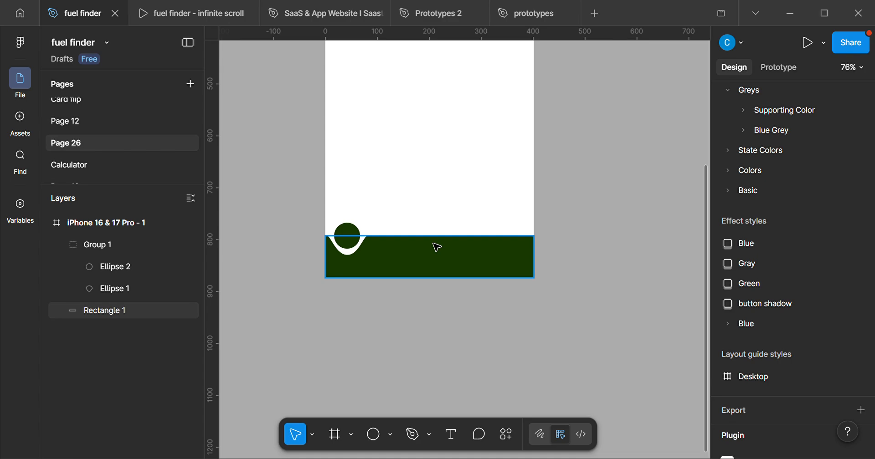
pyautogui.scroll(-2, 435, 247)
pyautogui.hscroll(-3, 523, 264)
pyautogui.scroll(-1, 521, 280)
pyautogui.scroll(4, 518, 274)
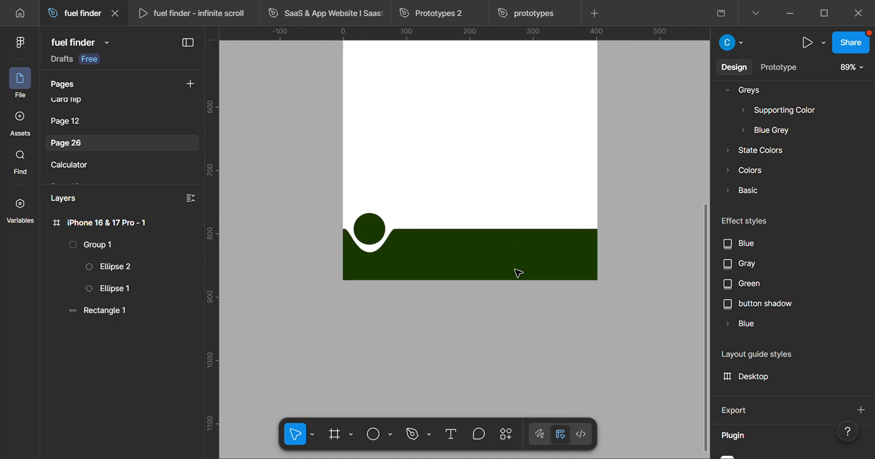
pyautogui.scroll(3, 519, 264)
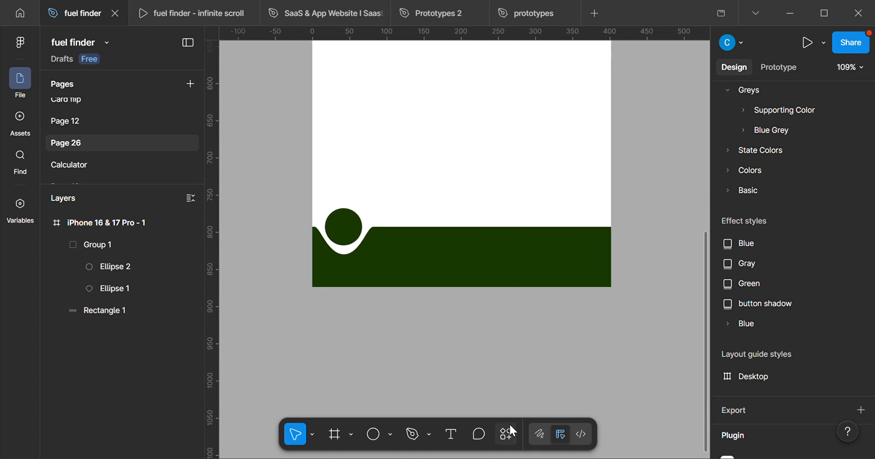
# Run the Iconify plugin and search its icons for "profile".
pyautogui.click(509, 428)
pyautogui.press('Escape')
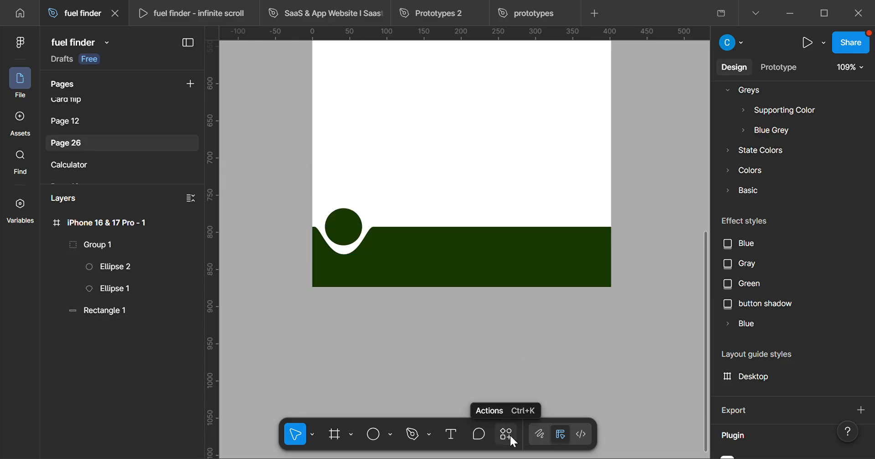
pyautogui.click(510, 431)
pyautogui.click(333, 280)
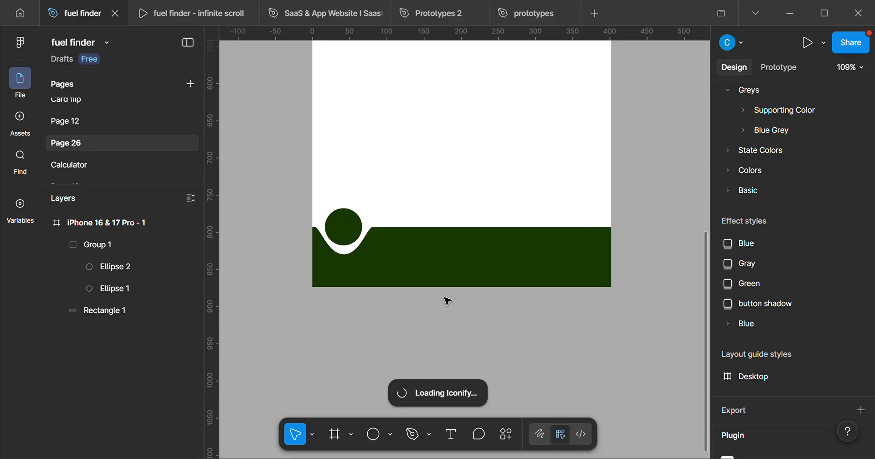
pyautogui.scroll(2, 447, 301)
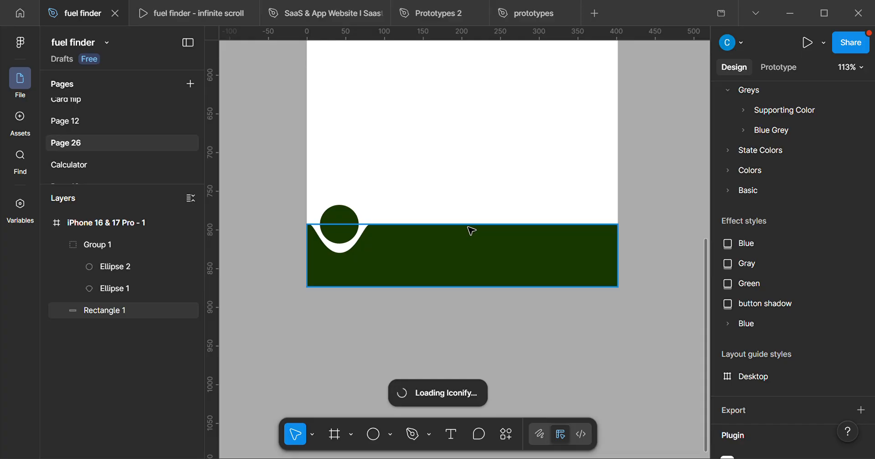
pyautogui.scroll(2, 471, 230)
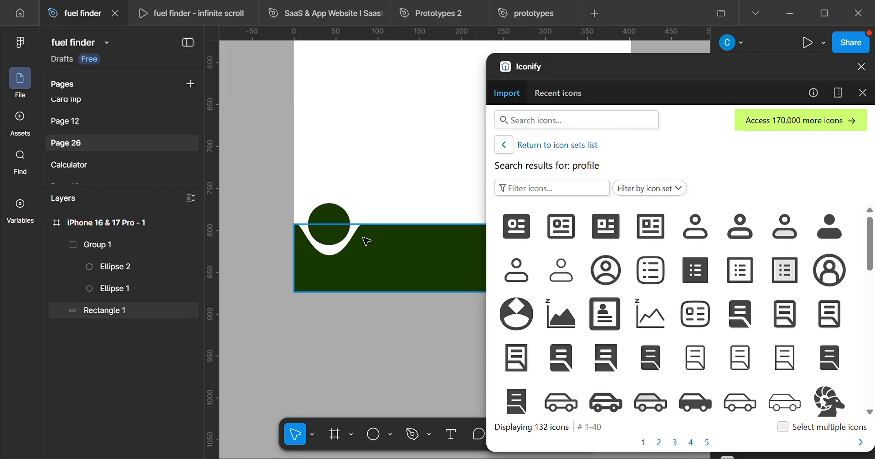
pyautogui.click(319, 226)
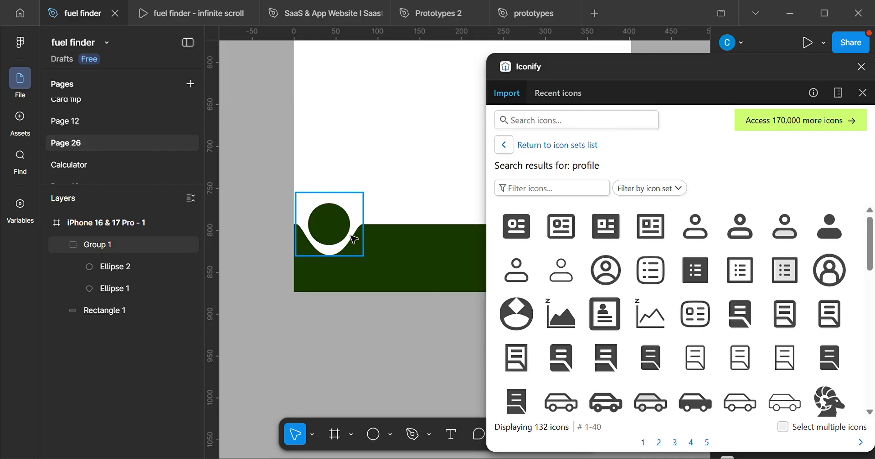
# Import the iconamoon profile-bold and profile-fill icons onto the canvas below the iPhone frame.
pyautogui.click(465, 305)
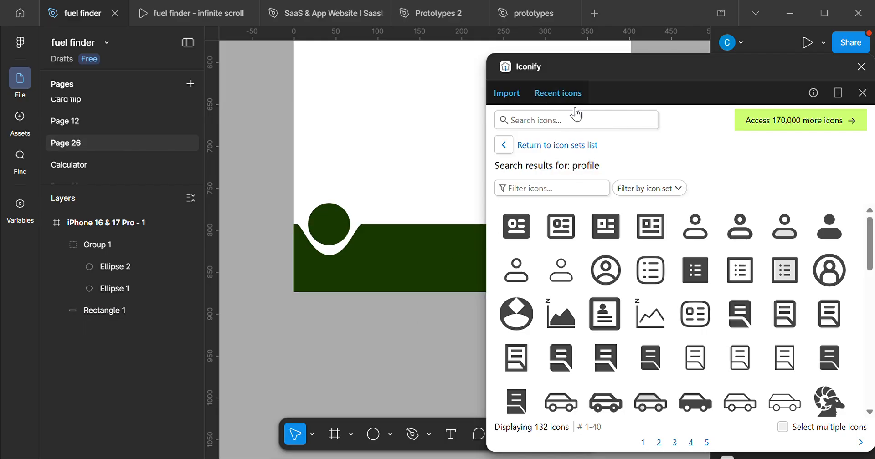
pyautogui.scroll(-2, 387, 234)
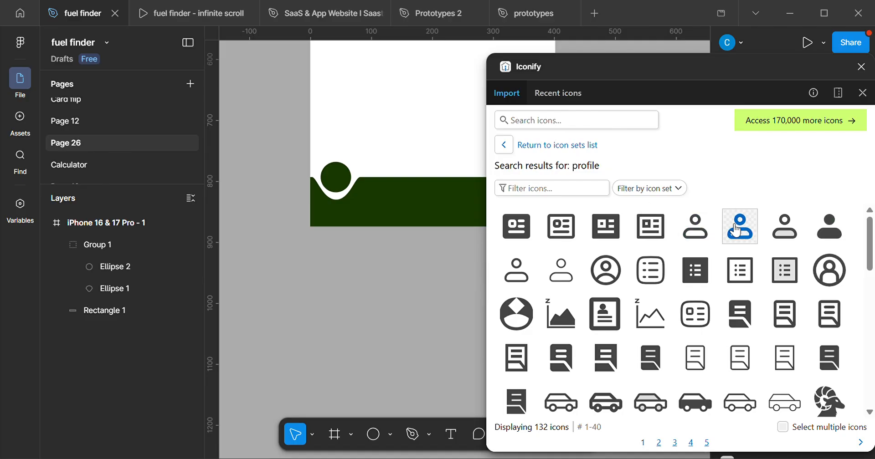
pyautogui.moveTo(736, 231); pyautogui.dragTo(360, 275)
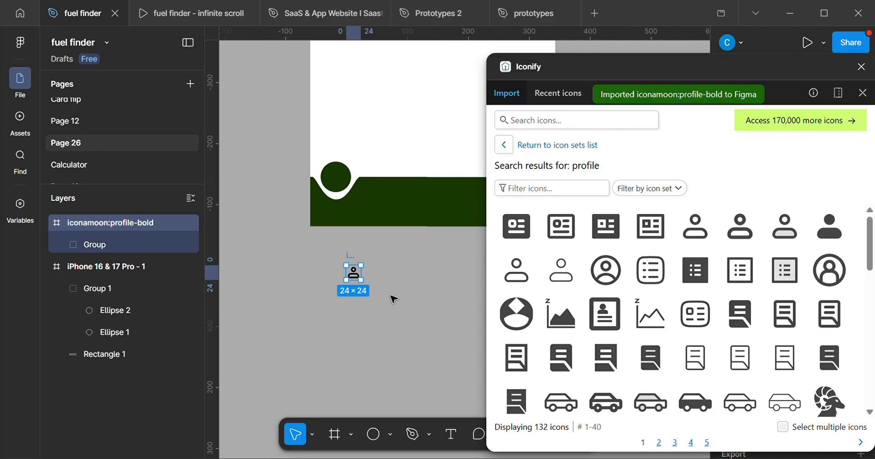
pyautogui.moveTo(830, 228); pyautogui.dragTo(399, 281)
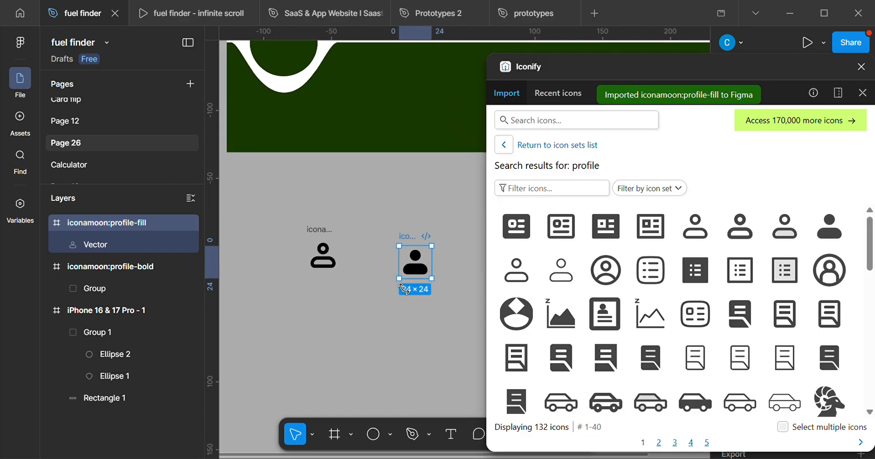
pyautogui.scroll(-3, 303, 269)
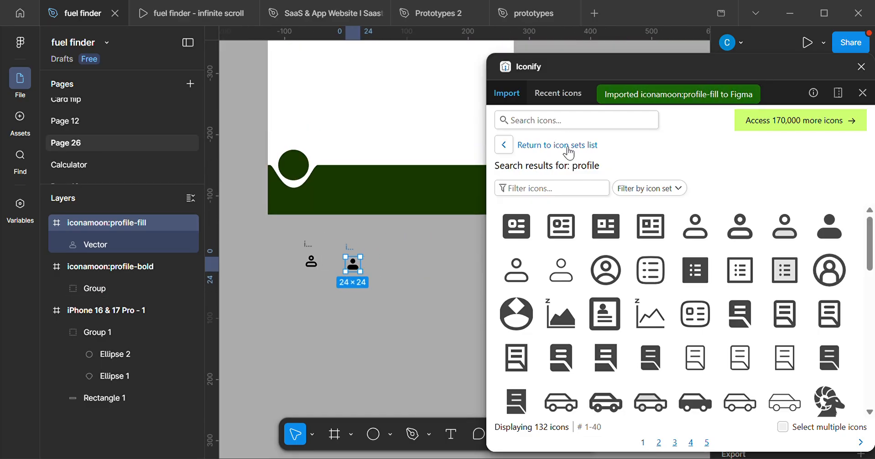
# Search Iconify for "home" and import the material-symbols home-rounded and home-outline-rounded icons below the frame.
pyautogui.click(572, 123)
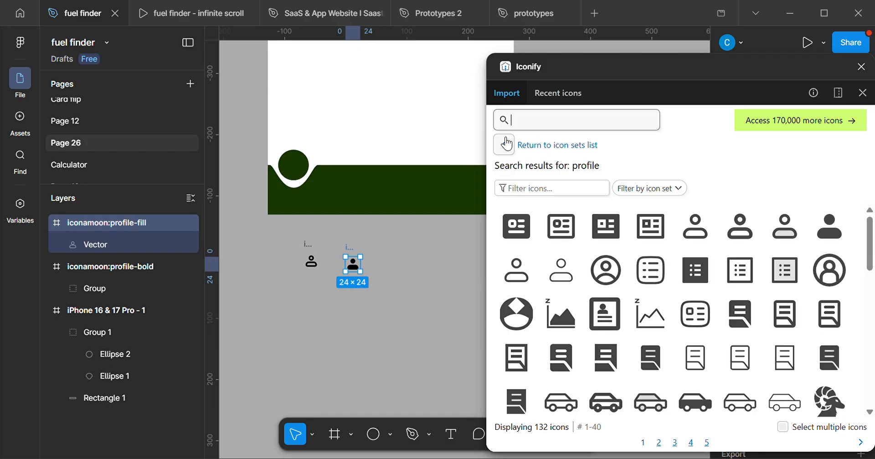
pyautogui.write('home')
pyautogui.press('Return')
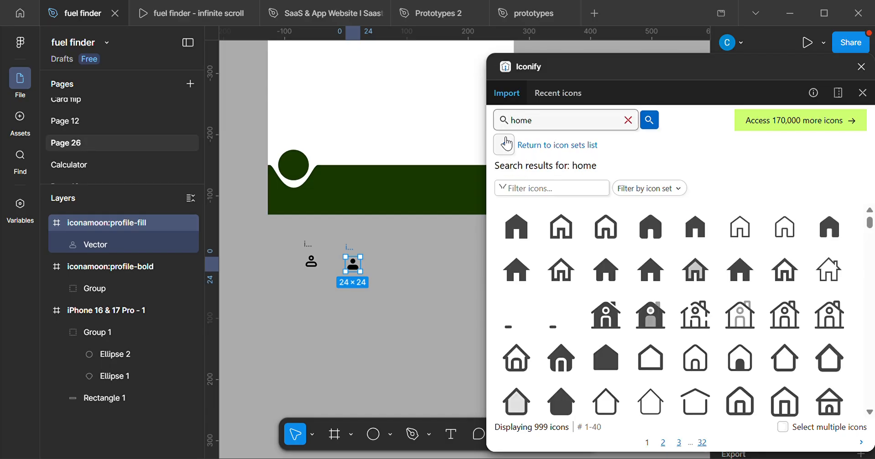
pyautogui.click(385, 275)
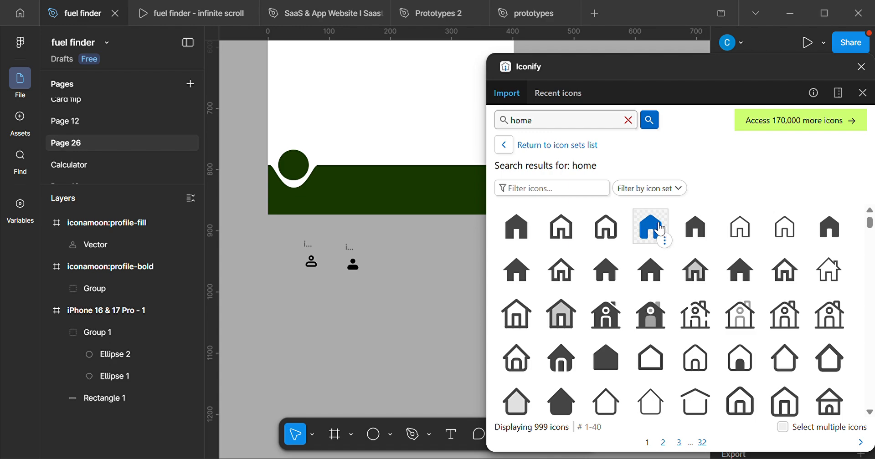
pyautogui.moveTo(656, 235); pyautogui.dragTo(439, 255)
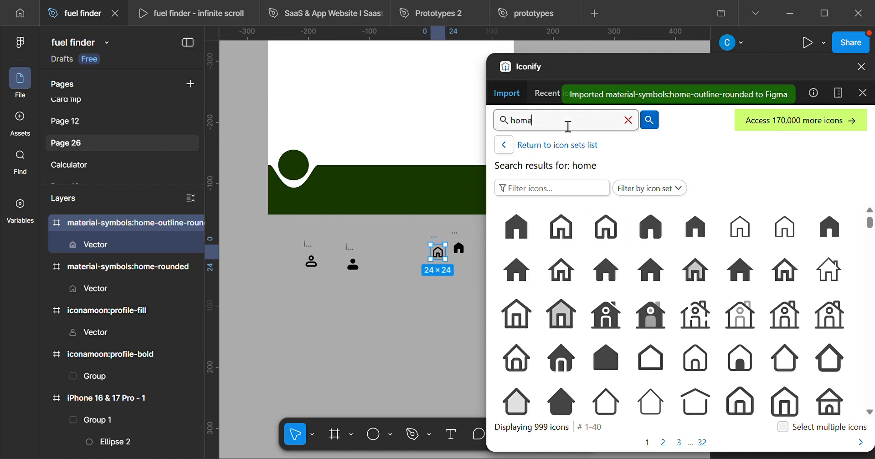
# Search Iconify for "cart" and import the mdi cart and cart-outline icons below the profile icons.
pyautogui.press('BackSpace')
pyautogui.press('BackSpace')
pyautogui.press('BackSpace')
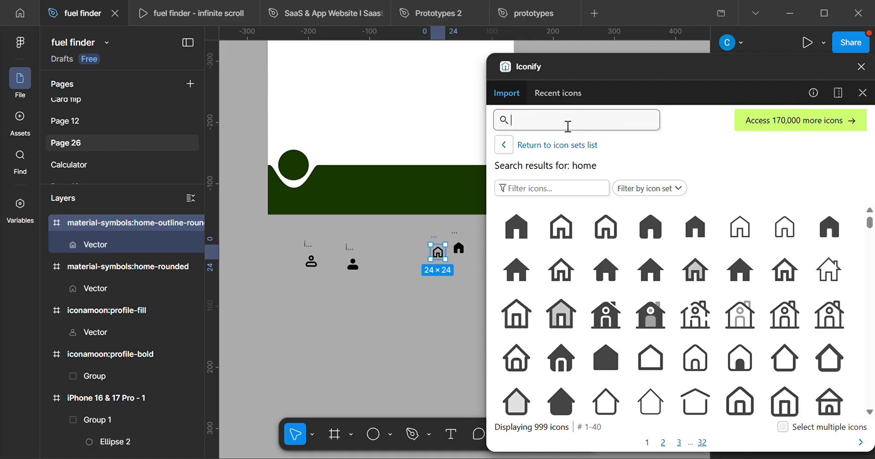
pyautogui.write('cart')
pyautogui.press('Return')
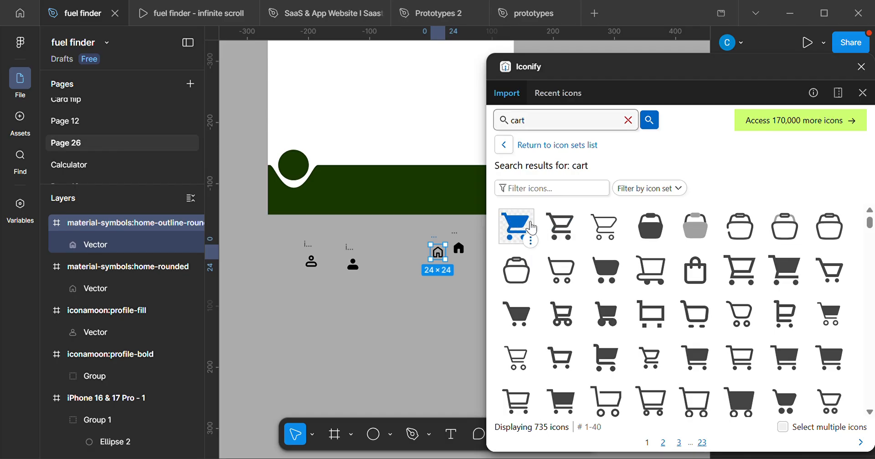
pyautogui.moveTo(516, 227); pyautogui.dragTo(339, 308)
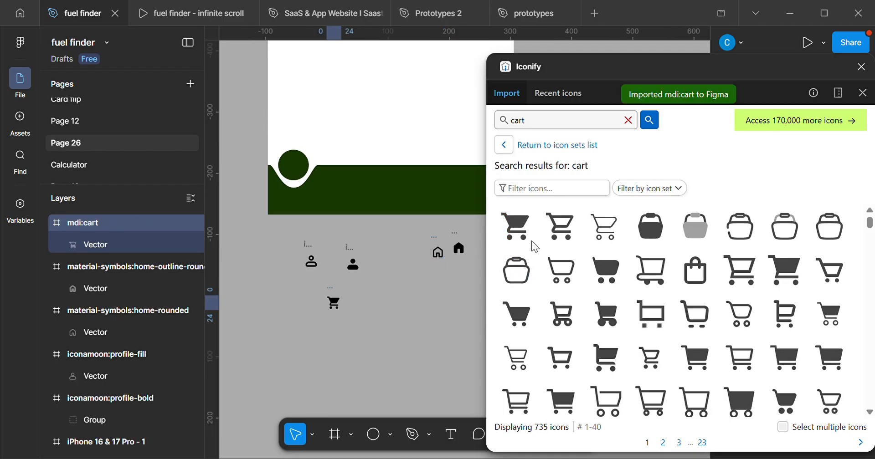
pyautogui.moveTo(561, 227); pyautogui.dragTo(370, 302)
pyautogui.scroll(3, 372, 283)
# Import the lets-icons setting-fill and setting-line icons from a "setting" search, and close the Iconify plugin.
pyautogui.click(545, 128)
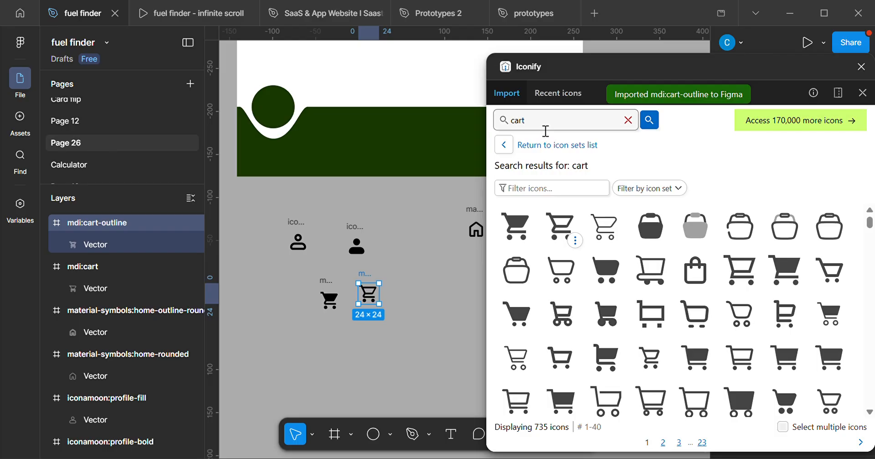
pyautogui.press('BackSpace')
pyautogui.press('BackSpace')
pyautogui.press('BackSpace')
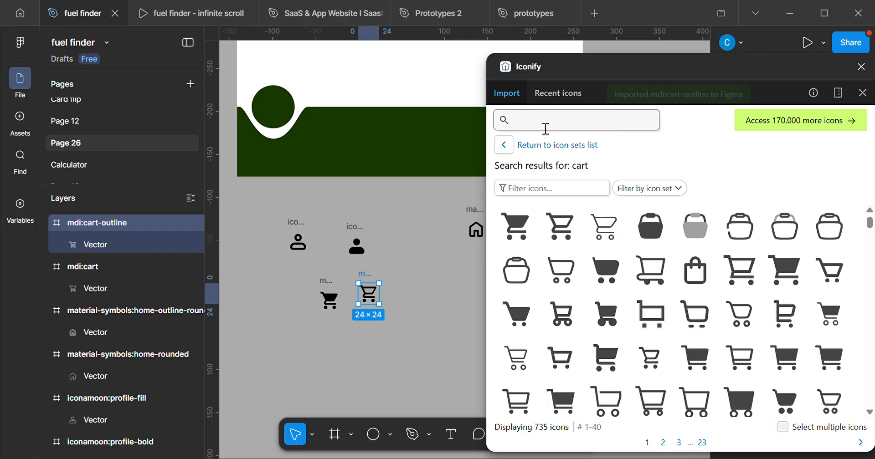
pyautogui.write('settin')
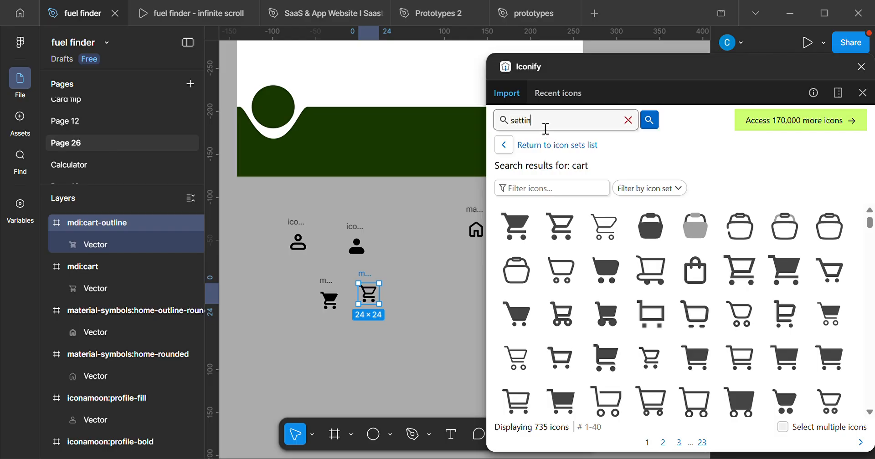
pyautogui.write('g')
pyautogui.press('Return')
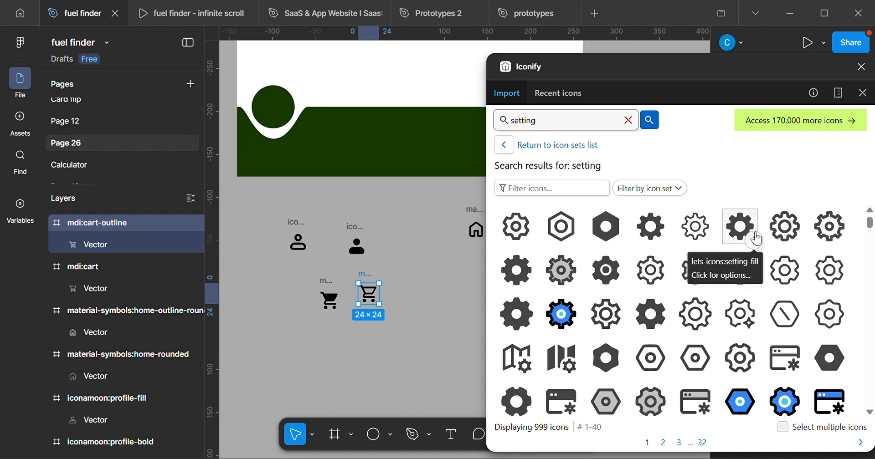
pyautogui.moveTo(756, 238); pyautogui.dragTo(432, 277)
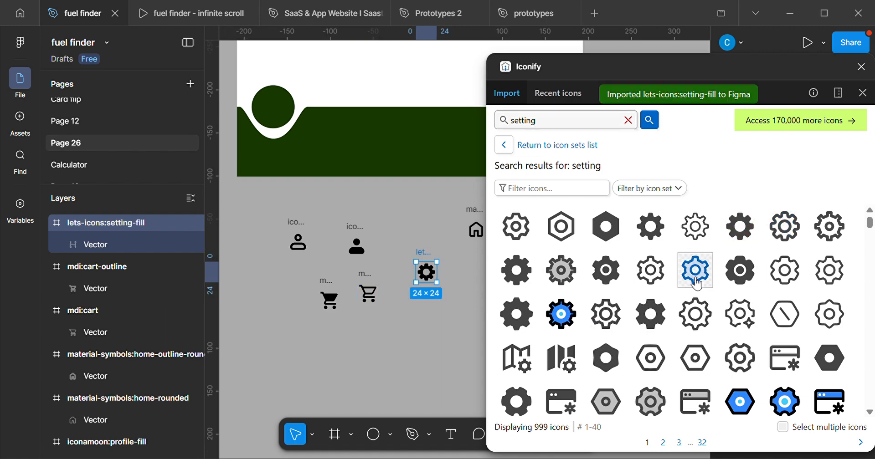
pyautogui.moveTo(784, 227); pyautogui.dragTo(421, 298)
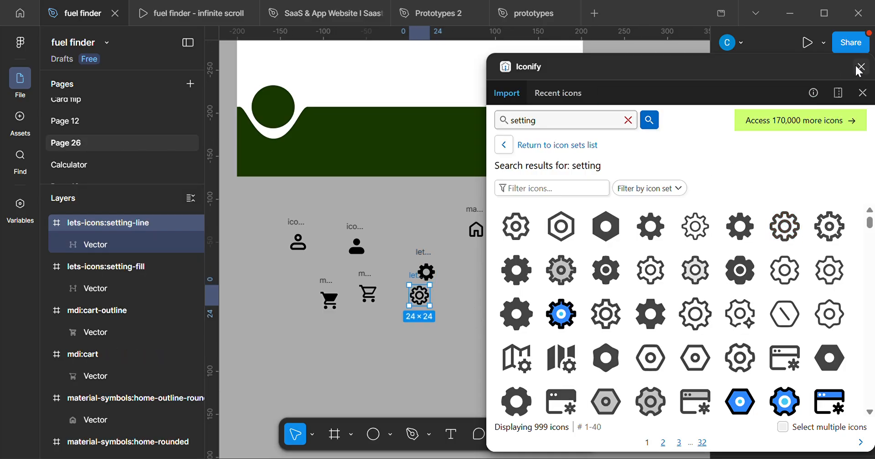
pyautogui.click(859, 68)
# Arrange the profile and cart icons in two adjacent columns, each filled icon directly above its outline version.
pyautogui.moveTo(325, 284); pyautogui.dragTo(330, 284)
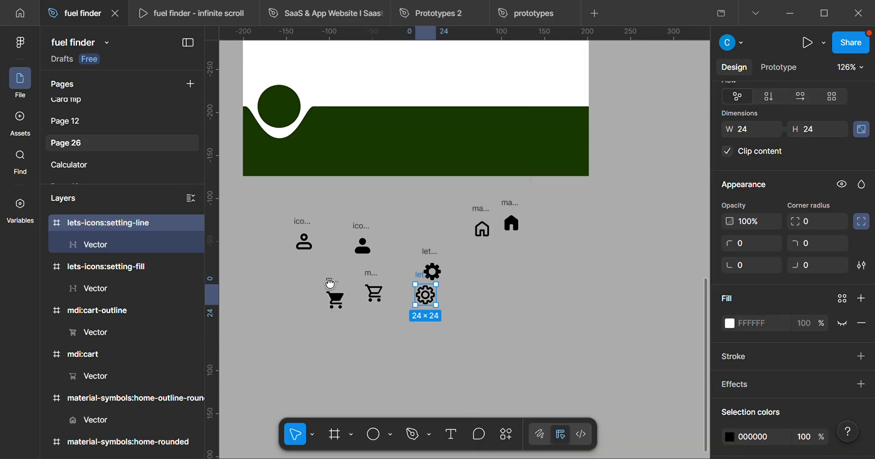
pyautogui.hscroll(-3, 367, 264)
pyautogui.scroll(5, 370, 273)
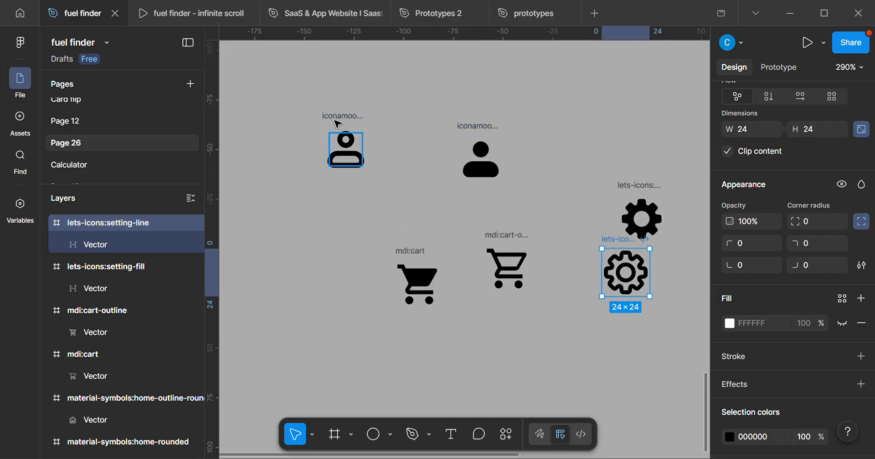
pyautogui.moveTo(344, 119); pyautogui.dragTo(316, 184)
pyautogui.click(461, 127)
pyautogui.moveTo(477, 131); pyautogui.dragTo(314, 111)
pyautogui.moveTo(419, 254); pyautogui.dragTo(437, 109)
pyautogui.moveTo(517, 241); pyautogui.dragTo(447, 186)
# Line up the setting and home icons beside the carts, filled versions in the upper row and outlines below.
pyautogui.hscroll(2, 492, 197)
pyautogui.scroll(2, 492, 197)
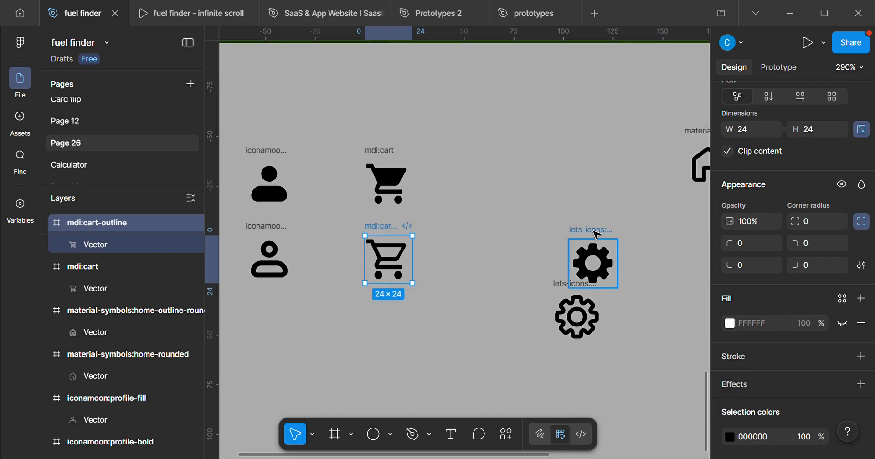
pyautogui.moveTo(580, 222); pyautogui.dragTo(512, 152)
pyautogui.moveTo(585, 284); pyautogui.dragTo(523, 230)
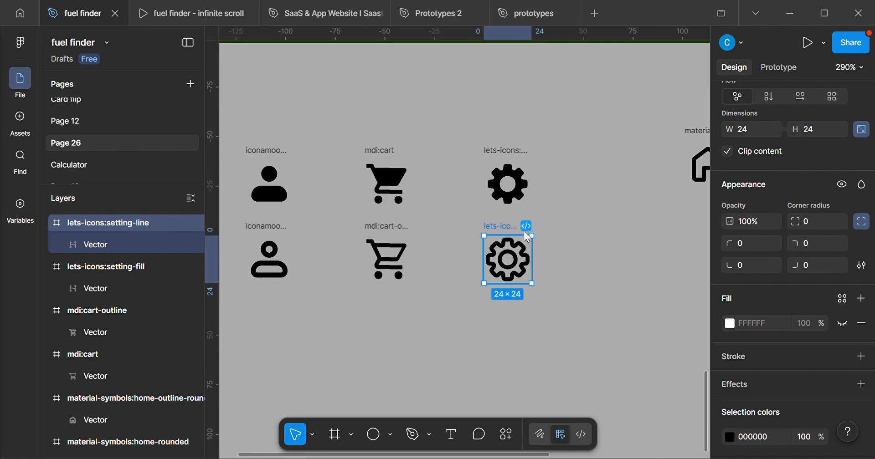
pyautogui.scroll(-5, 524, 230)
pyautogui.hscroll(2, 523, 214)
pyautogui.moveTo(573, 190); pyautogui.dragTo(522, 246)
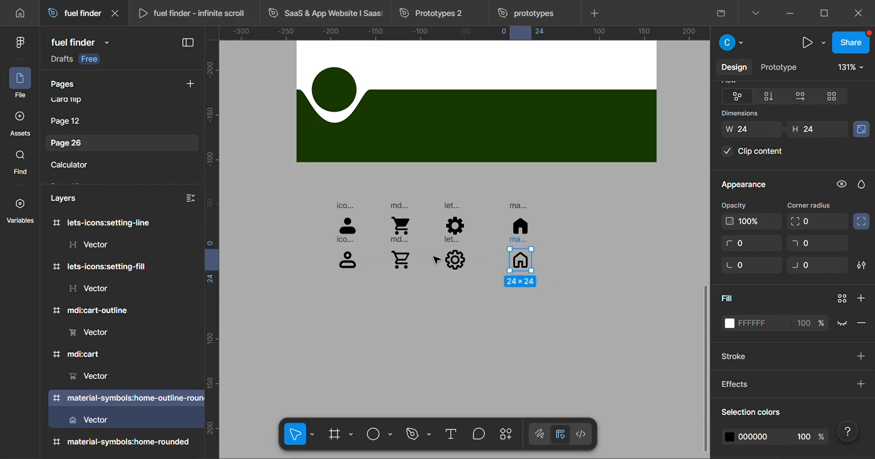
# Combine the filled and outline profile icons into a component set.
pyautogui.scroll(3, 455, 269)
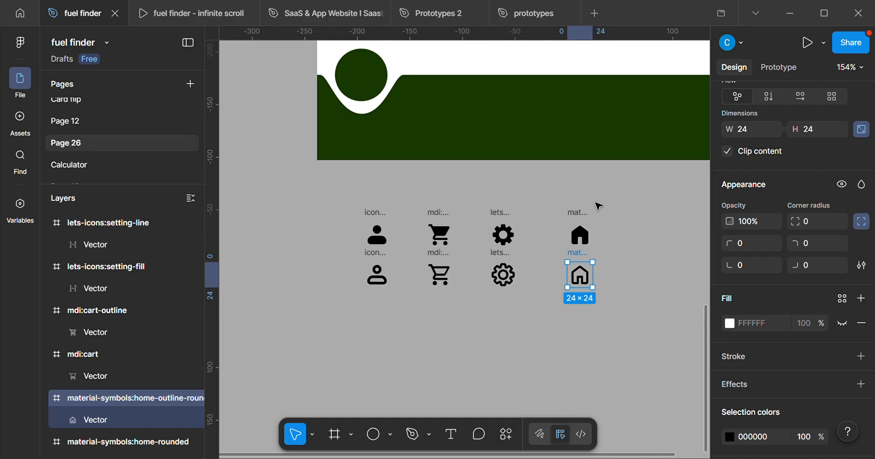
pyautogui.moveTo(358, 193); pyautogui.dragTo(410, 314)
pyautogui.scroll(5, 764, 202)
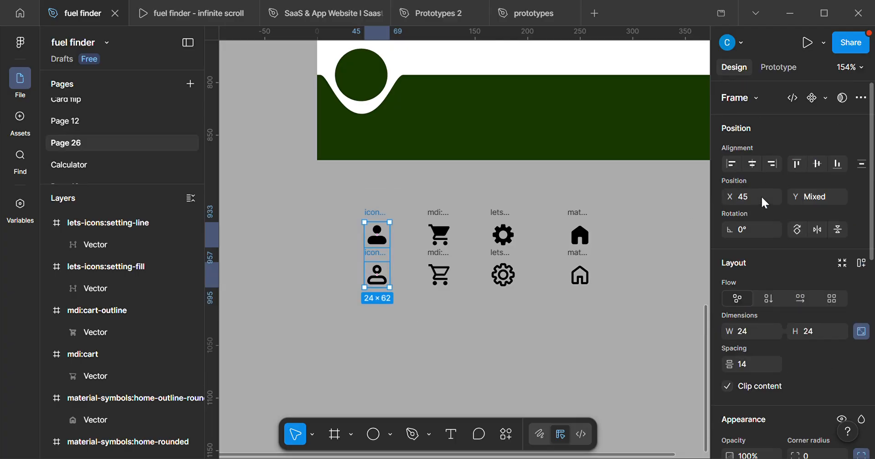
pyautogui.click(825, 98)
pyautogui.click(775, 166)
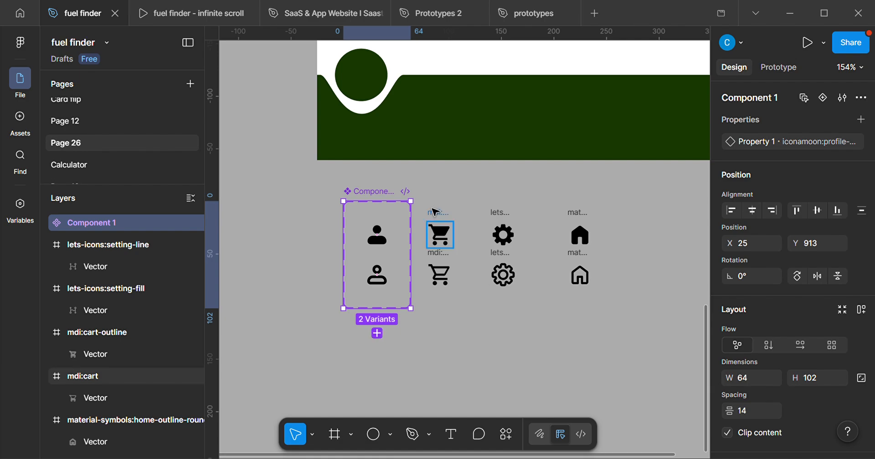
# Combine the filled and outline cart icons into a component set.
pyautogui.click(429, 305)
pyautogui.moveTo(429, 305); pyautogui.dragTo(460, 337)
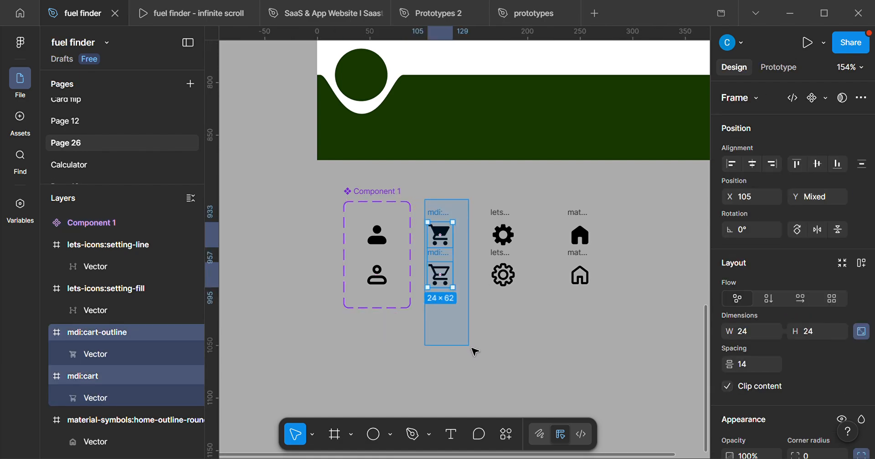
pyautogui.click(823, 100)
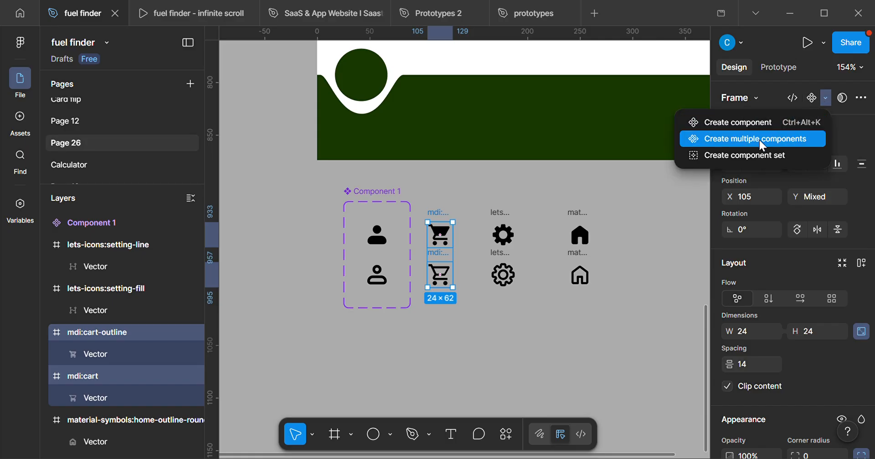
pyautogui.click(751, 153)
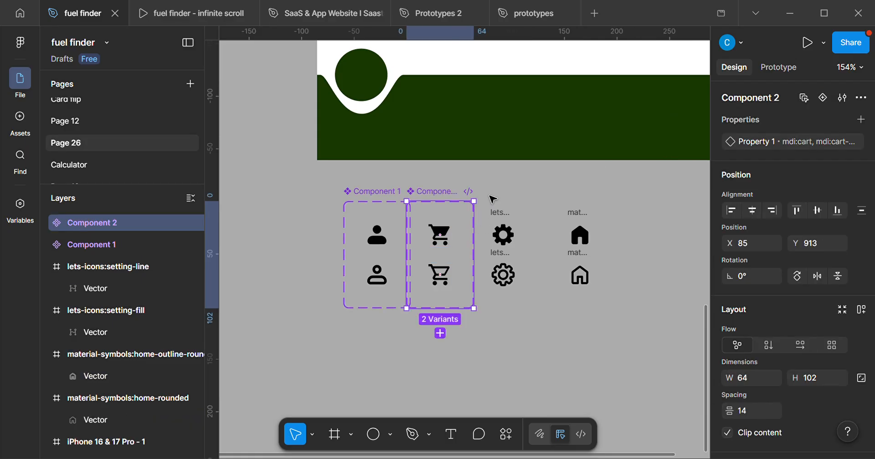
# Combine the filled and outline setting icons into a component set.
pyautogui.moveTo(487, 194); pyautogui.dragTo(541, 359)
pyautogui.click(827, 101)
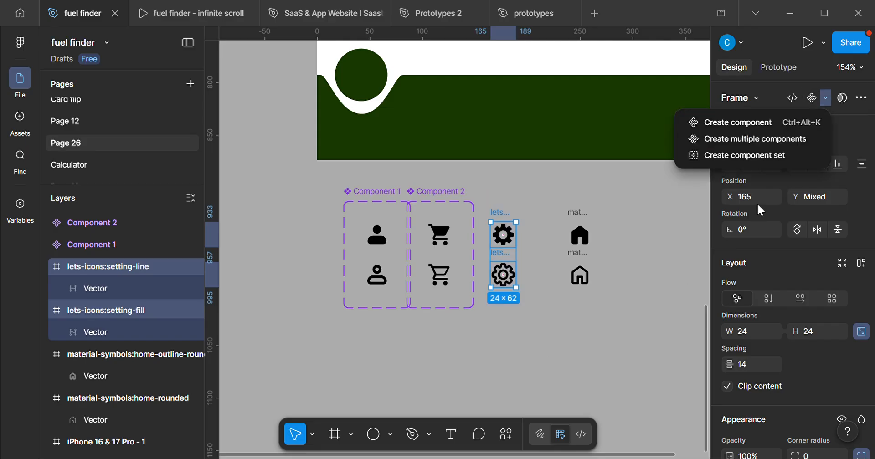
pyautogui.click(753, 154)
# Combine the filled and outline home icons into a component set.
pyautogui.moveTo(551, 196); pyautogui.dragTo(631, 371)
pyautogui.click(827, 101)
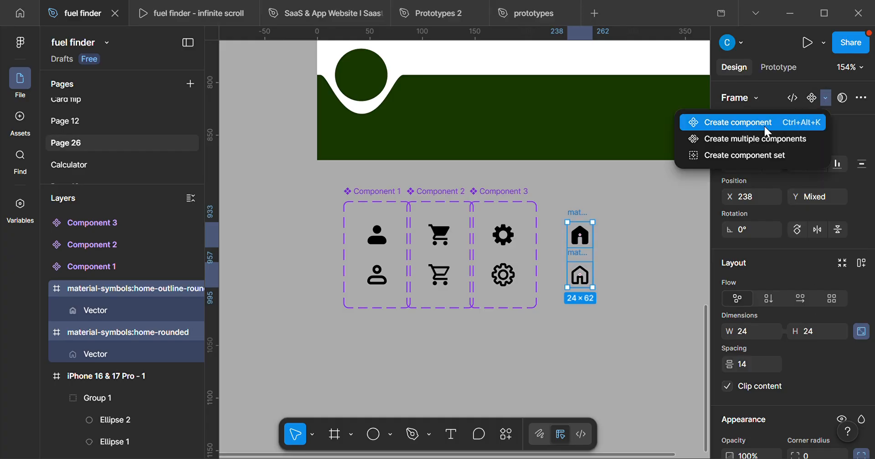
pyautogui.click(710, 155)
pyautogui.keyDown('ctrl'); pyautogui.scroll(-5, 586, 269); pyautogui.keyUp('ctrl')
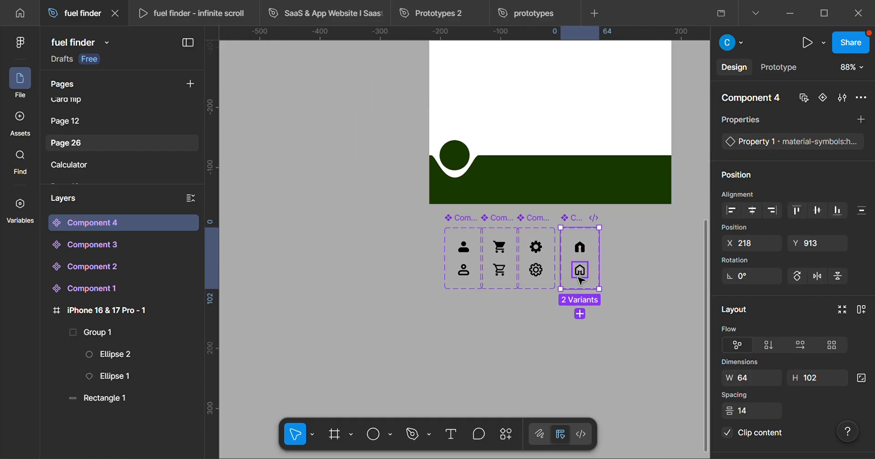
# Move the four component sets down to Y 1004 and spread them apart horizontally across the iPhone frame's width.
pyautogui.moveTo(389, 238); pyautogui.dragTo(611, 355)
pyautogui.moveTo(731, 370); pyautogui.dragTo(791, 388)
pyautogui.moveTo(498, 293); pyautogui.dragTo(470, 263)
pyautogui.scroll(1, 469, 263)
pyautogui.scroll(3, 469, 263)
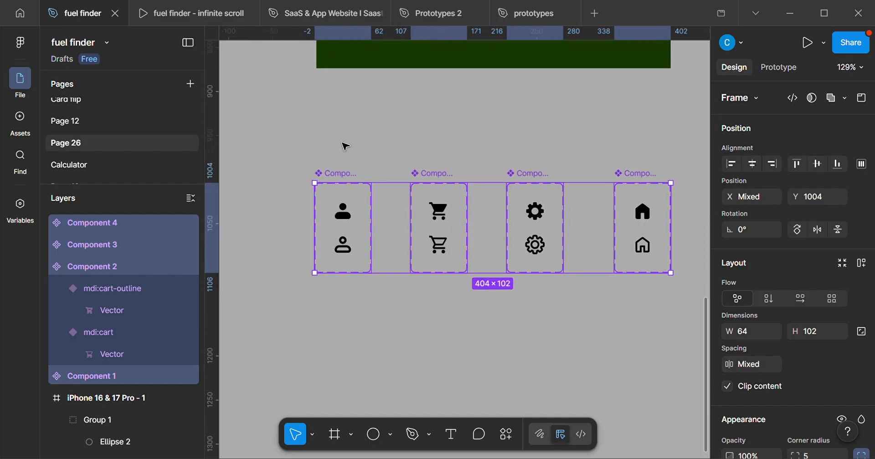
pyautogui.press('Escape')
# Set Property 1 to active for the filled profile icon variant and to inactive for the outline one.
pyautogui.scroll(3, 336, 226)
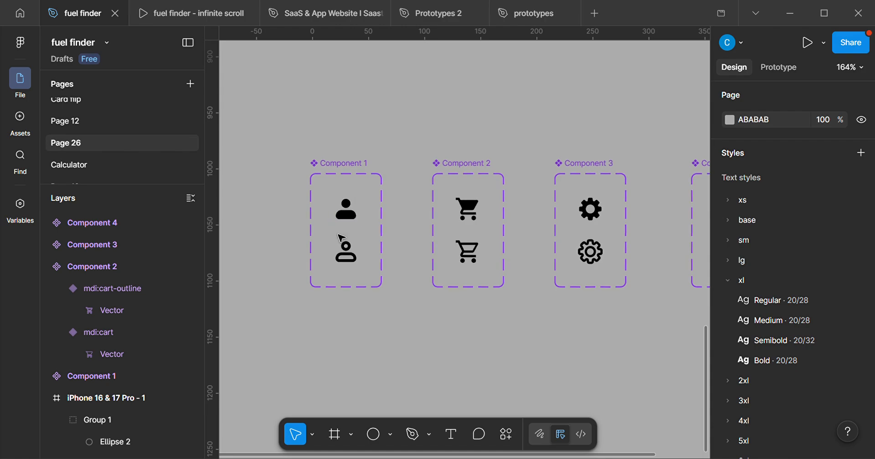
pyautogui.click(341, 171)
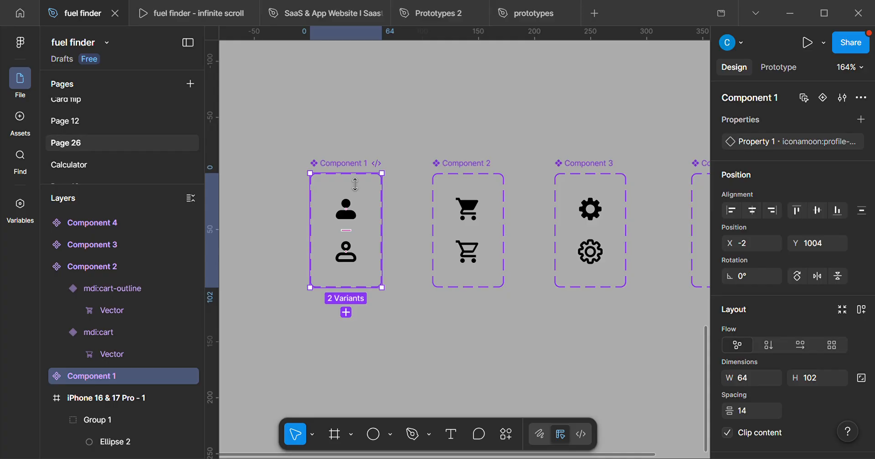
pyautogui.scroll(5, 336, 221)
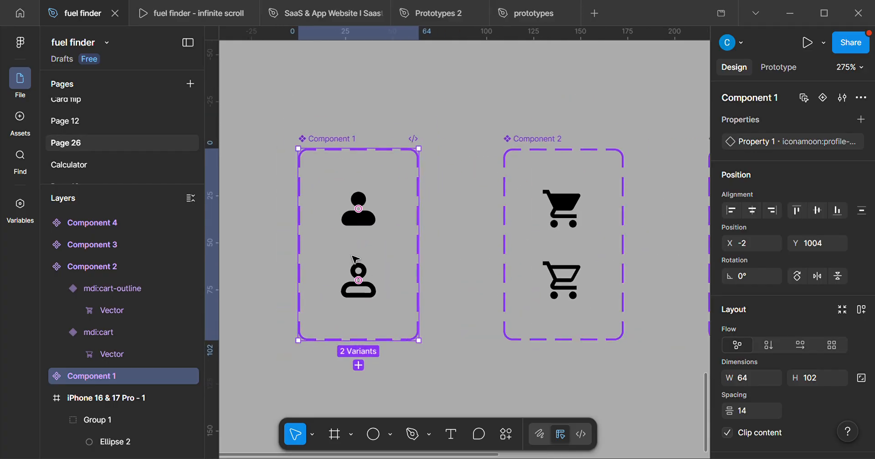
pyautogui.doubleClick(373, 199)
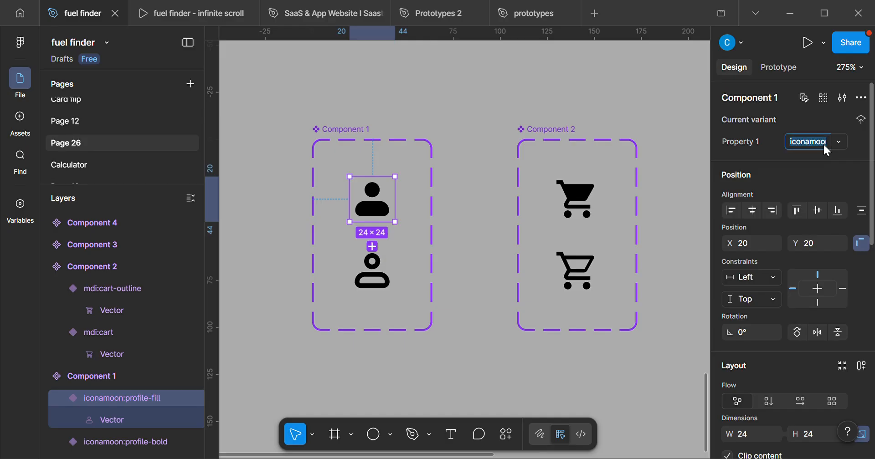
pyautogui.write('active')
pyautogui.press('Return')
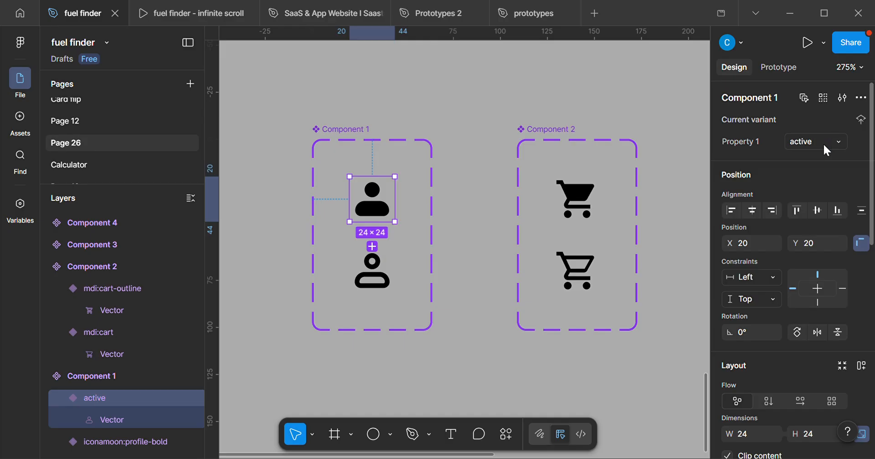
pyautogui.click(377, 287)
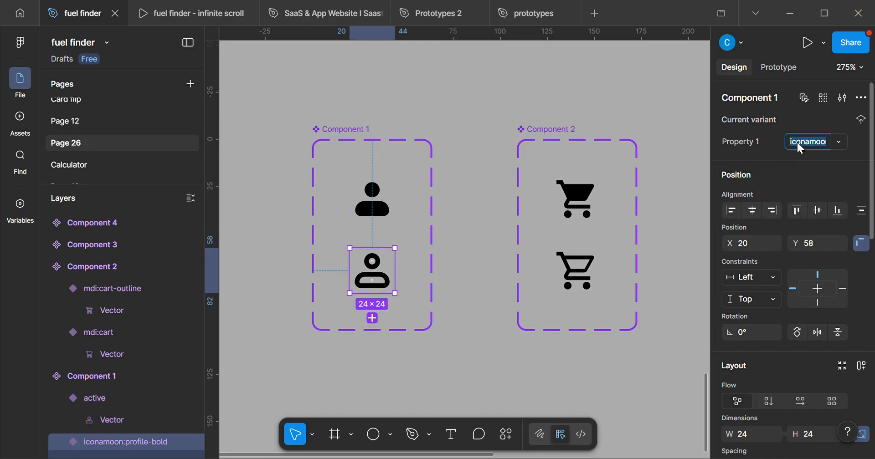
pyautogui.write('inac')
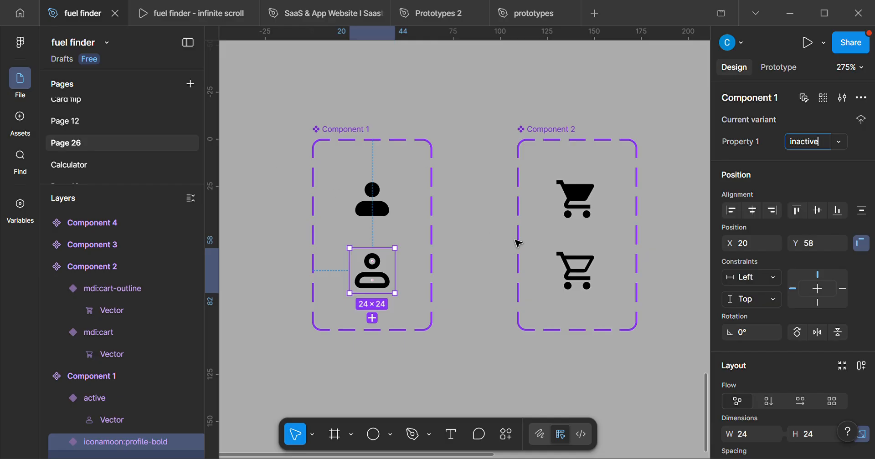
pyautogui.write('tive')
pyautogui.press('Return')
# Set Property 1 to active for the filled cart icon variant and to inactive for the outline cart.
pyautogui.hscroll(5, 518, 243)
pyautogui.click(471, 167)
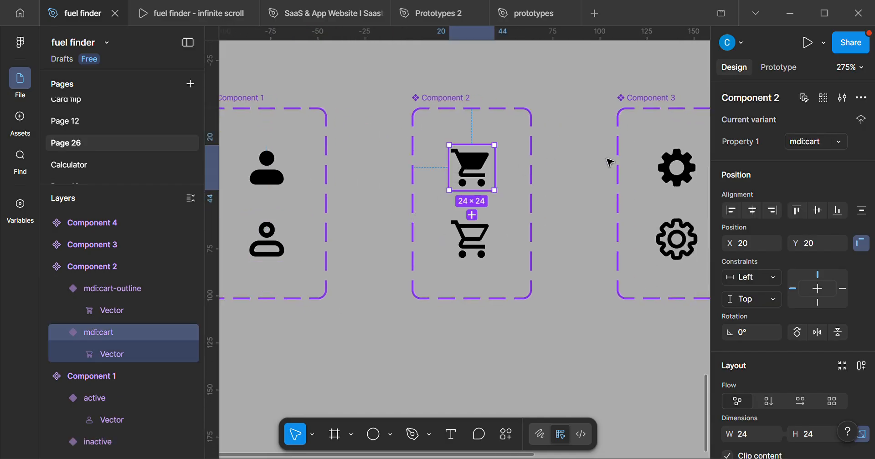
pyautogui.click(810, 139)
pyautogui.write('active')
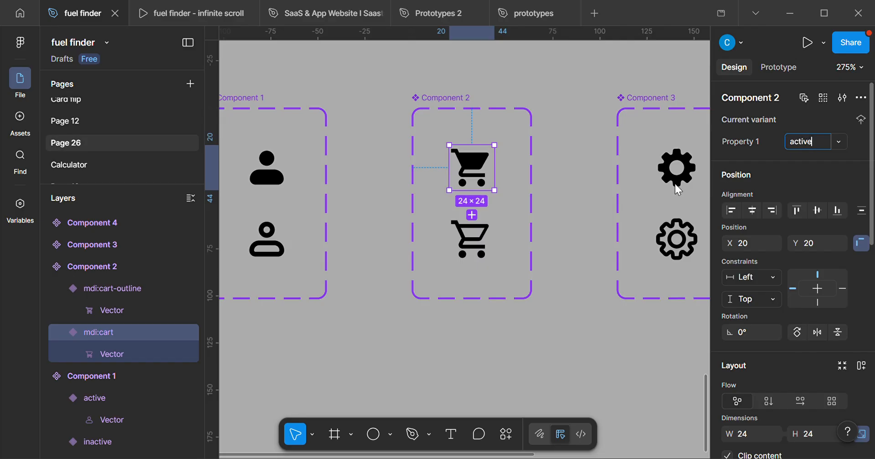
pyautogui.click(482, 255)
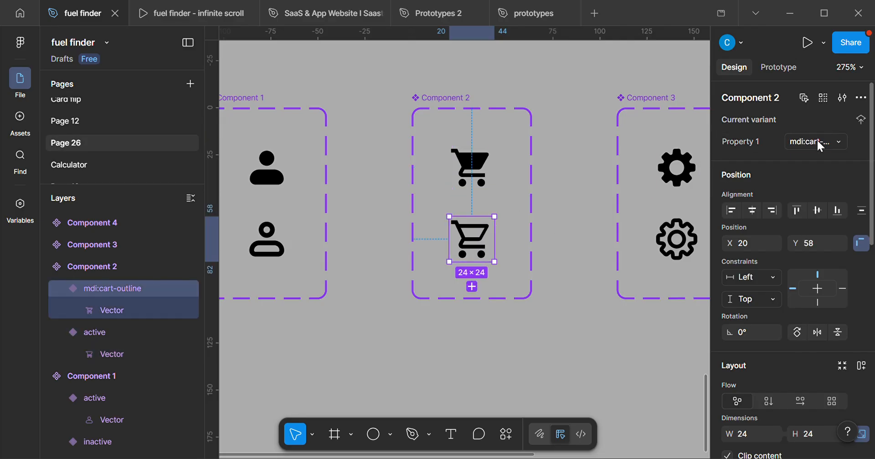
pyautogui.press('BackSpace')
pyautogui.write('inactive')
pyautogui.press('Return')
# Set Property 1 to active for the filled setting icon variant and to inactive for the outline gear.
pyautogui.hscroll(3, 580, 203)
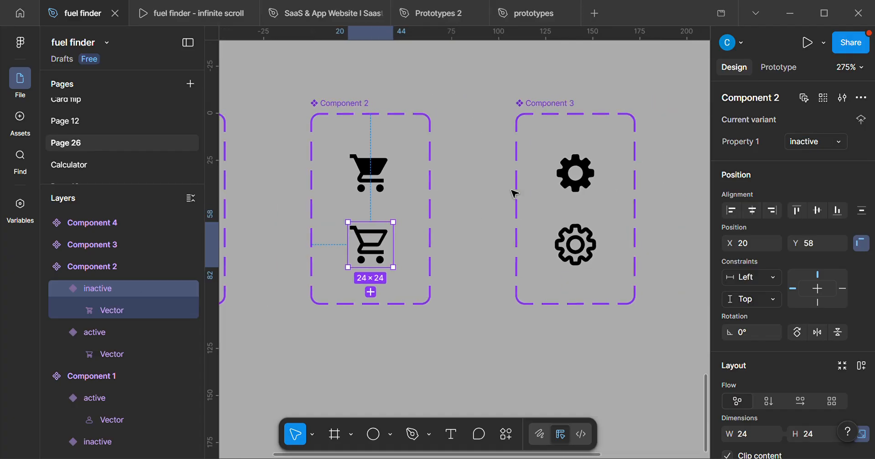
pyautogui.click(576, 173)
pyautogui.click(828, 149)
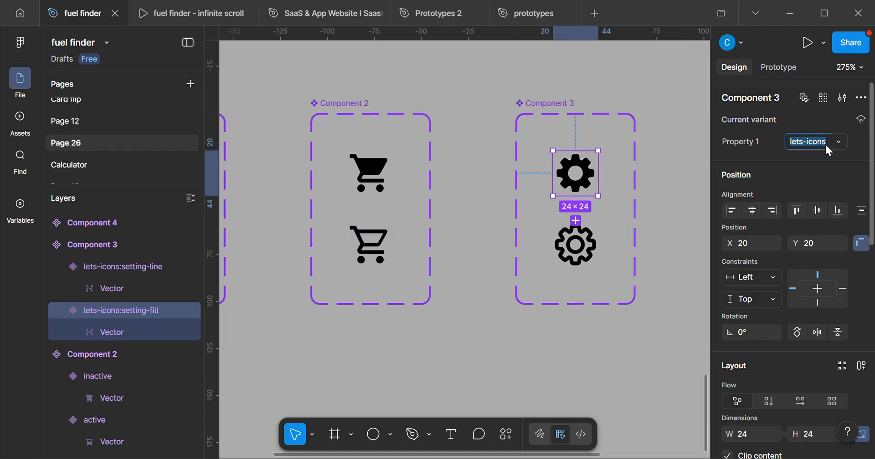
pyautogui.write('active')
pyautogui.click(576, 244)
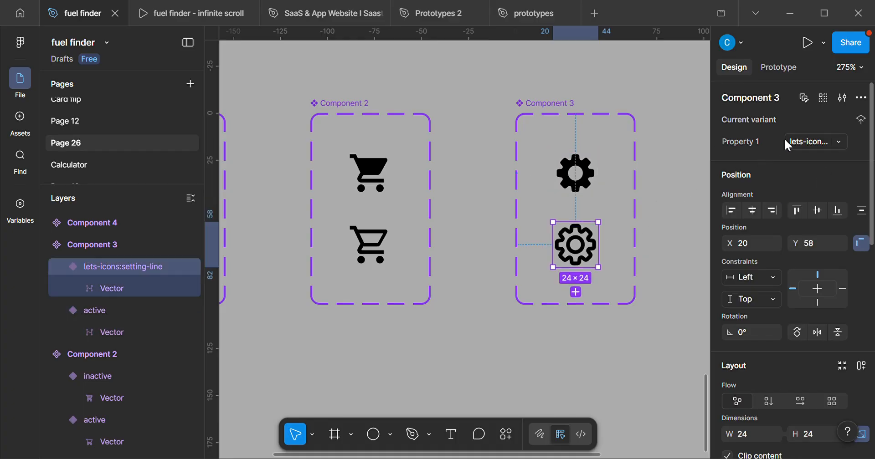
pyautogui.click(796, 145)
pyautogui.write('ina')
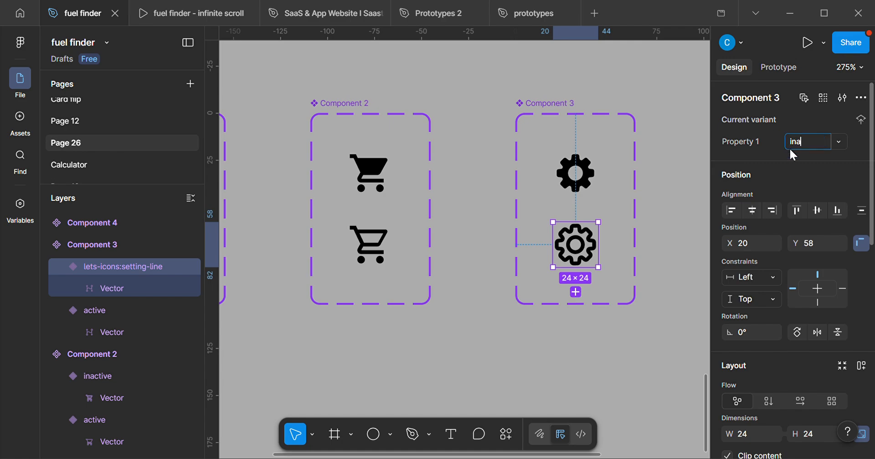
pyautogui.write('ctive')
pyautogui.press('Return')
# Set Property 1 of the filled home icon variant in Component 4 to active.
pyautogui.hscroll(5, 478, 207)
pyautogui.hscroll(-2, 469, 203)
pyautogui.hscroll(5, 357, 182)
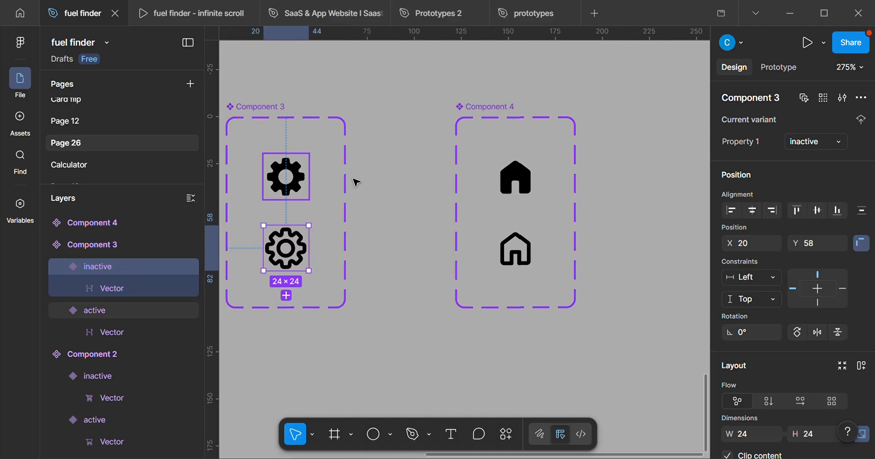
pyautogui.click(535, 165)
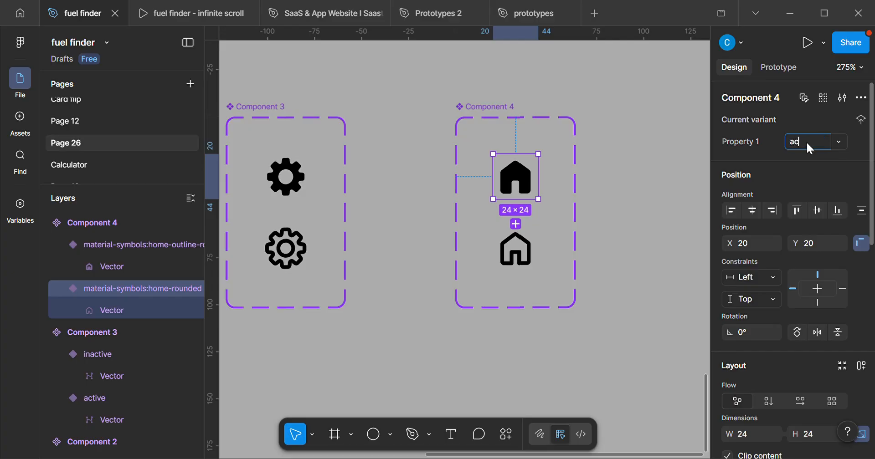
pyautogui.write('tive')
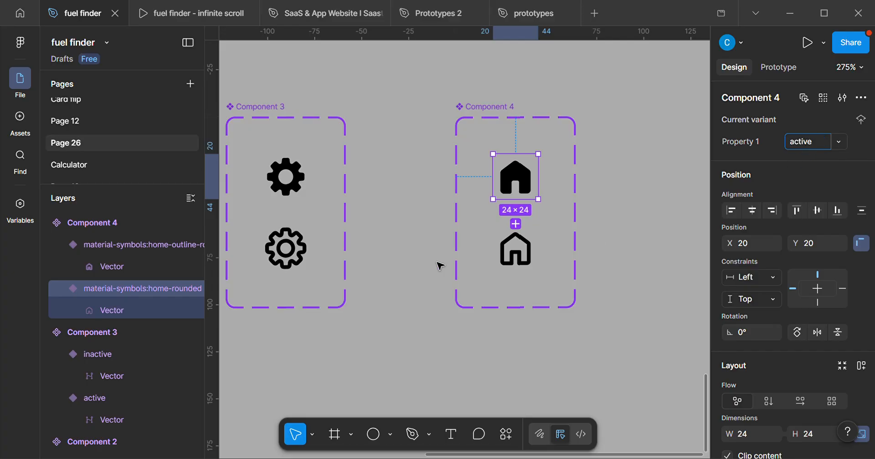
pyautogui.click(538, 248)
pyautogui.press('f')
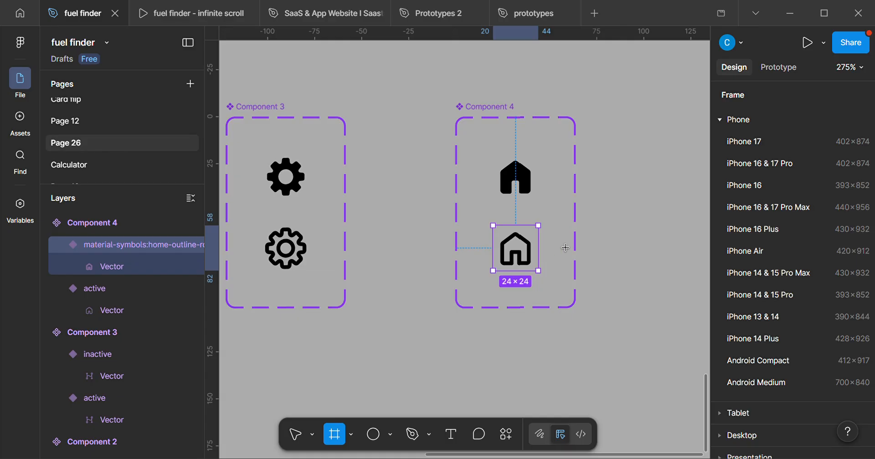
pyautogui.click(529, 260)
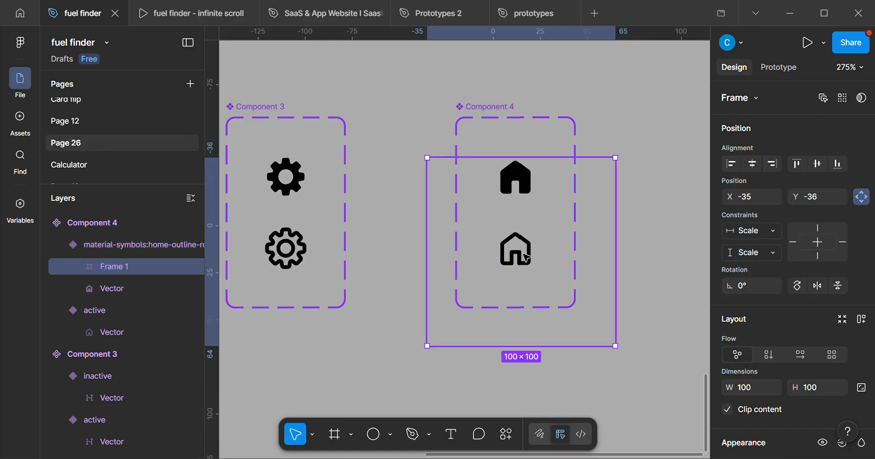
pyautogui.hotkey('ctrl', 'z')
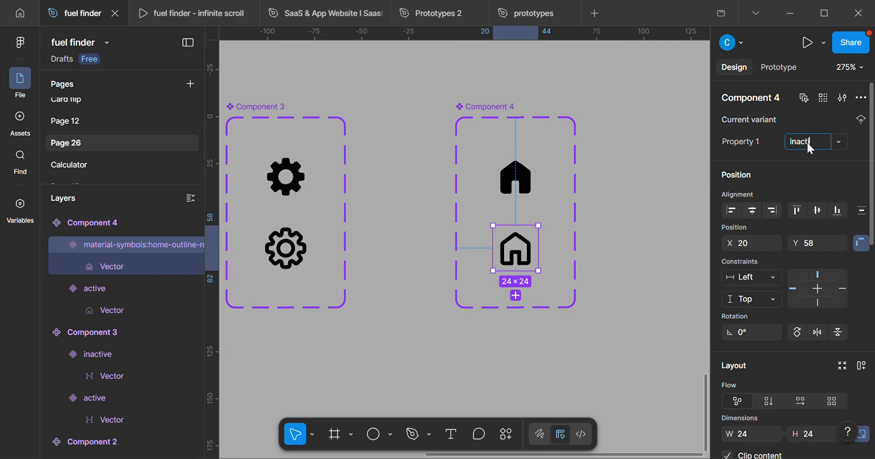
# Set Property 1 of the outline home icon variant to inactive.
pyautogui.write('e')
pyautogui.click(645, 253)
# Place instances of the active profile icon at about X 50, Y 834 and the active cart icon at about X 139, Y 832 on the green bar.
pyautogui.keyDown('ctrl'); pyautogui.scroll(-6, 644, 250); pyautogui.keyUp('ctrl')
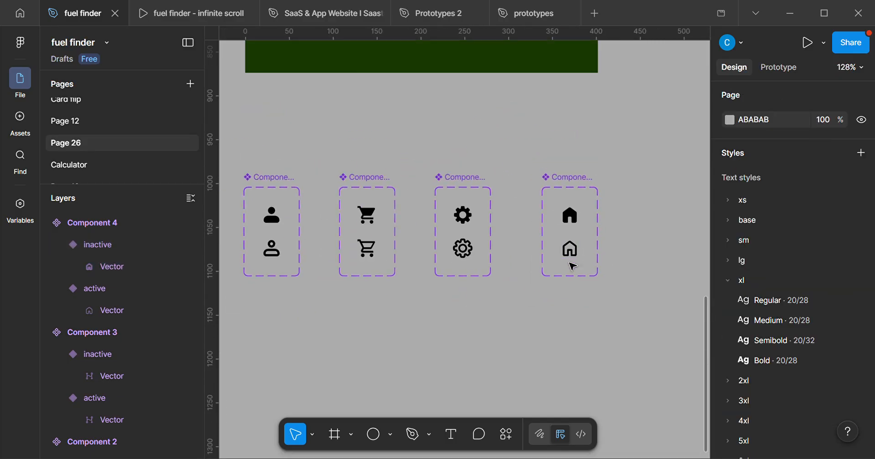
pyautogui.keyDown('ctrl'); pyautogui.scroll(5, 588, 274); pyautogui.keyUp('ctrl')
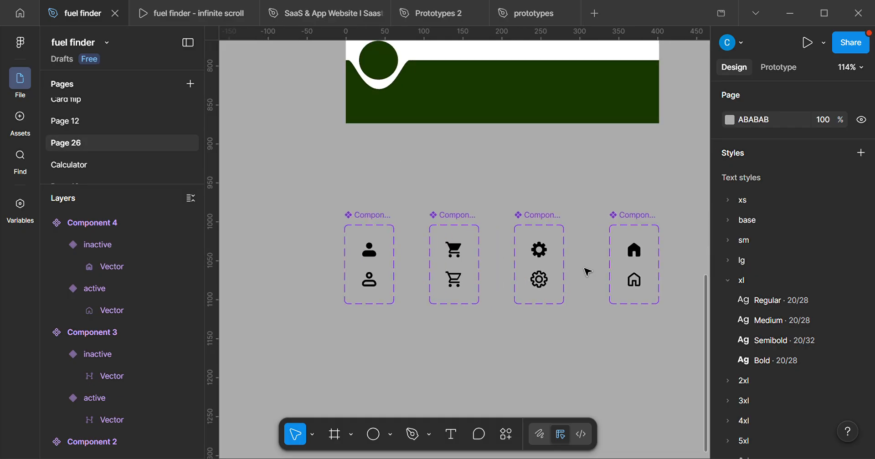
pyautogui.keyDown('ctrl'); pyautogui.scroll(2, 343, 287); pyautogui.keyUp('ctrl')
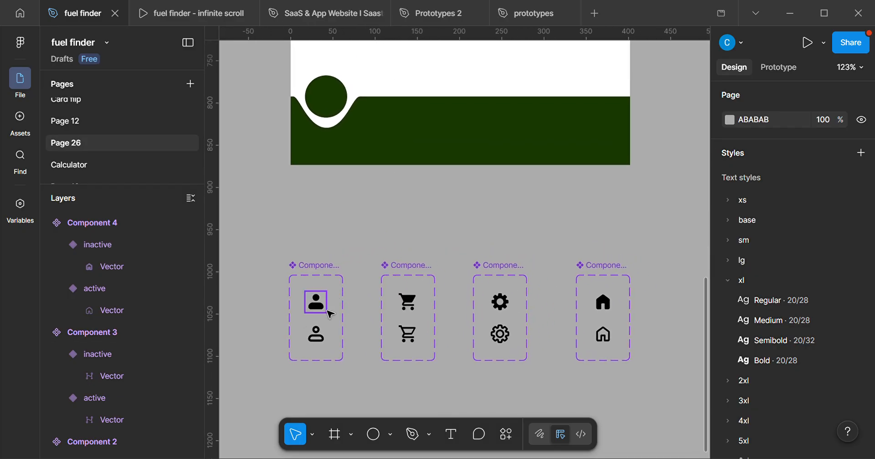
pyautogui.click(327, 312)
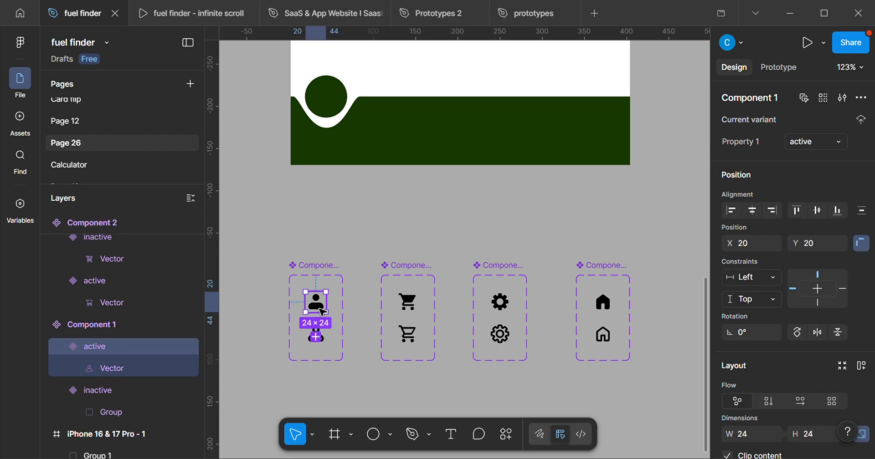
pyautogui.moveTo(322, 312); pyautogui.dragTo(352, 152)
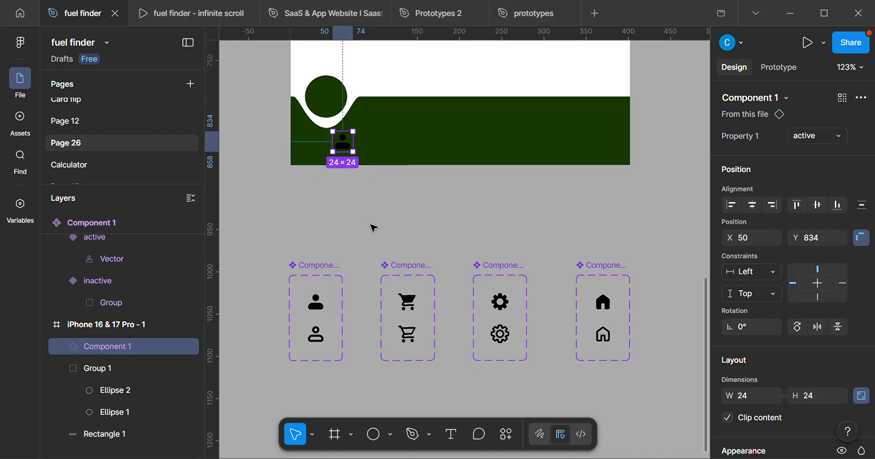
pyautogui.click(414, 310)
pyautogui.moveTo(416, 312); pyautogui.dragTo(428, 150)
# Place a copy of the filled setting icon's vector on the green bar at about X 234, Y 832.
pyautogui.click(500, 302)
pyautogui.click(500, 302)
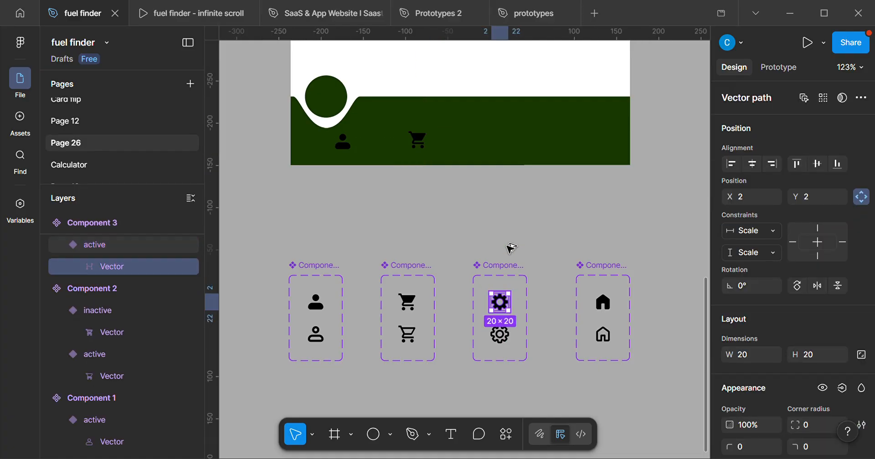
pyautogui.moveTo(506, 296); pyautogui.dragTo(506, 129)
# Place an instance of the active home icon on the green bar at about X 319, Y 830.
pyautogui.click(602, 301)
pyautogui.moveTo(602, 302); pyautogui.dragTo(580, 142)
pyautogui.scroll(-4, 455, 243)
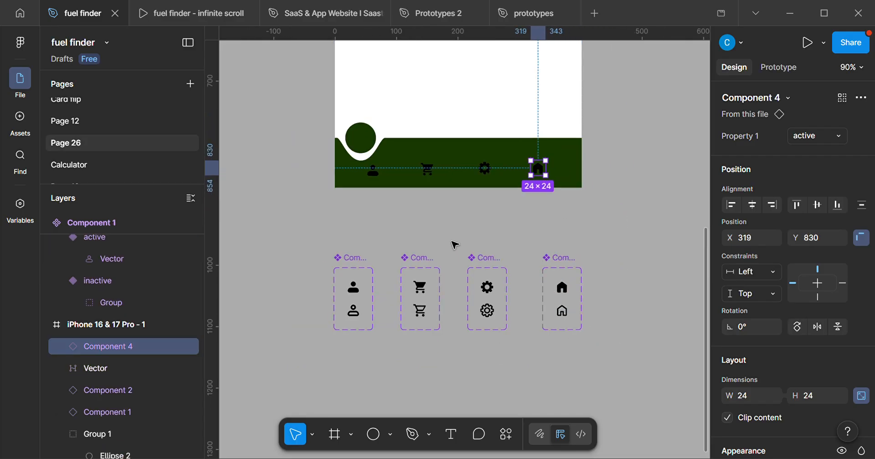
pyautogui.scroll(5, 445, 287)
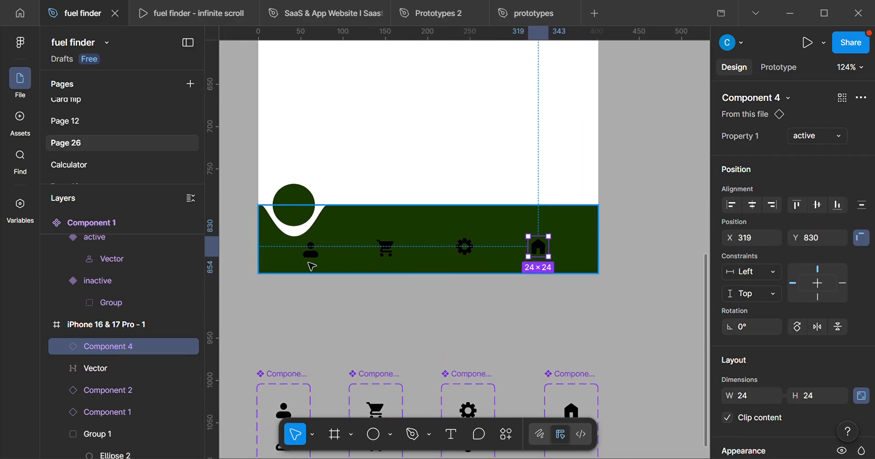
pyautogui.click(310, 259)
pyautogui.keyDown('shift'); pyautogui.click(386, 248); pyautogui.keyUp('shift')
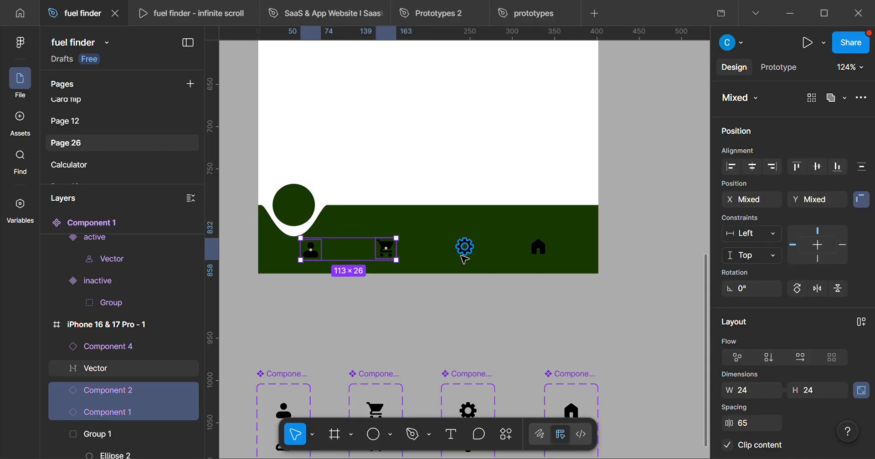
pyautogui.keyDown('shift'); pyautogui.click(465, 247); pyautogui.keyUp('shift')
pyautogui.keyDown('shift'); pyautogui.click(538, 247); pyautogui.keyUp('shift')
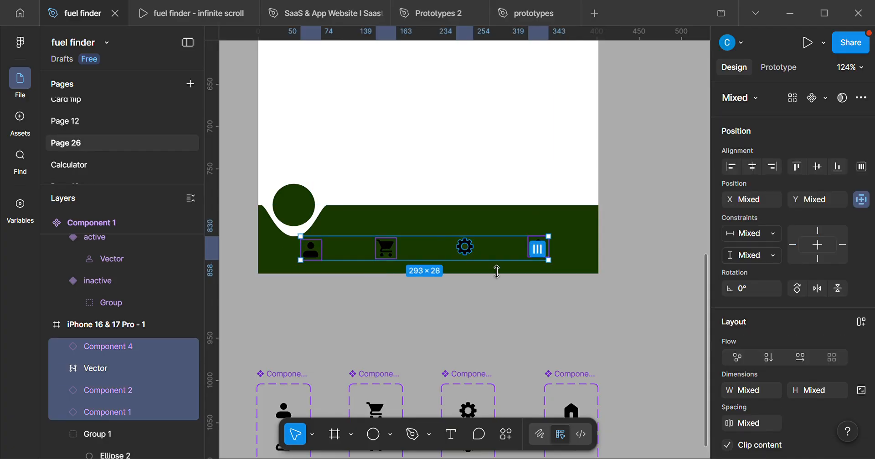
pyautogui.click(465, 297)
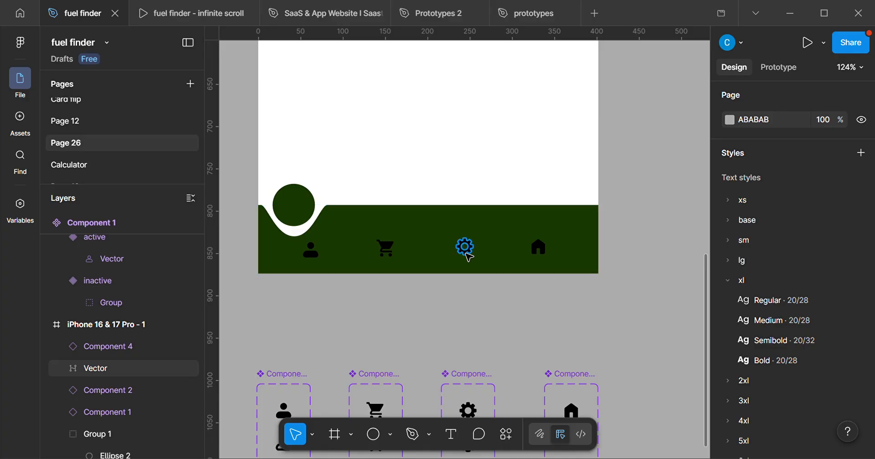
# Delete the loose gear vector from the green navigation bar.
pyautogui.click(468, 253)
pyautogui.scroll(-3, 482, 270)
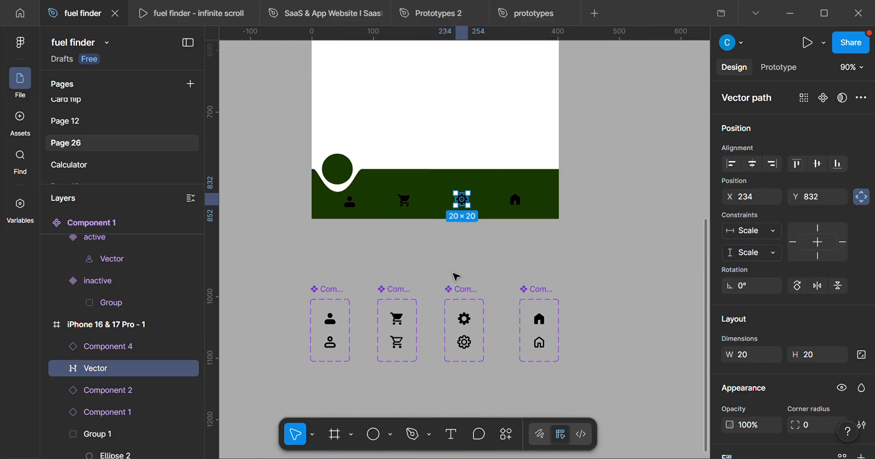
pyautogui.scroll(5, 470, 176)
pyautogui.click(505, 317)
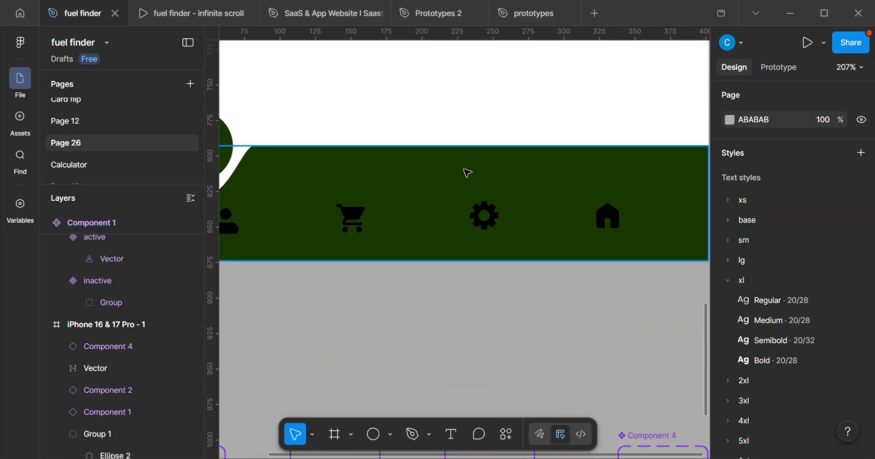
pyautogui.click(487, 221)
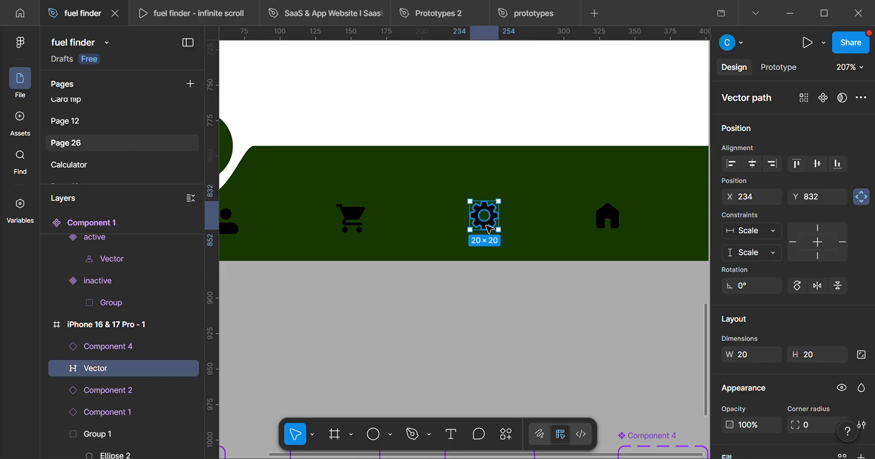
pyautogui.press('Delete')
pyautogui.scroll(-2, 485, 218)
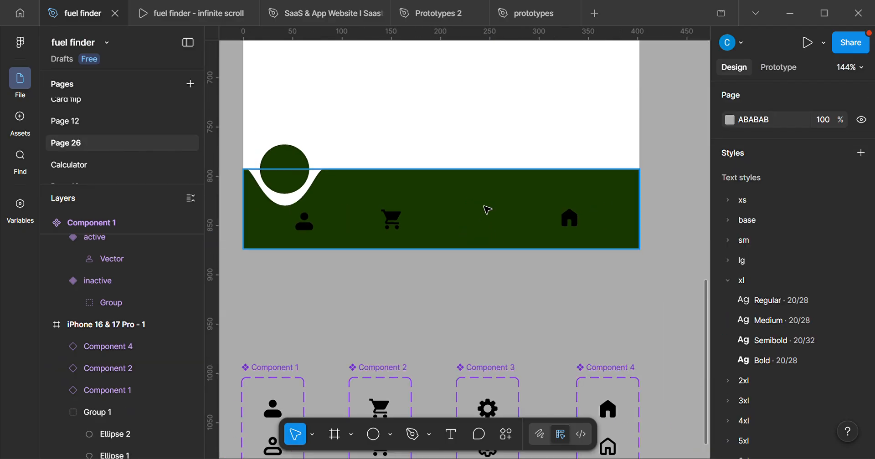
# Place an instance of the active setting icon on the green bar at about X 228, Y 830.
pyautogui.click(487, 210)
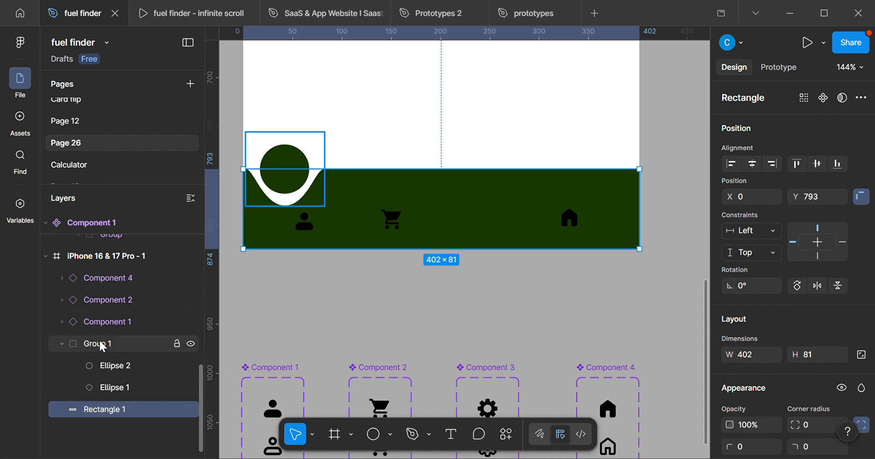
pyautogui.click(123, 256)
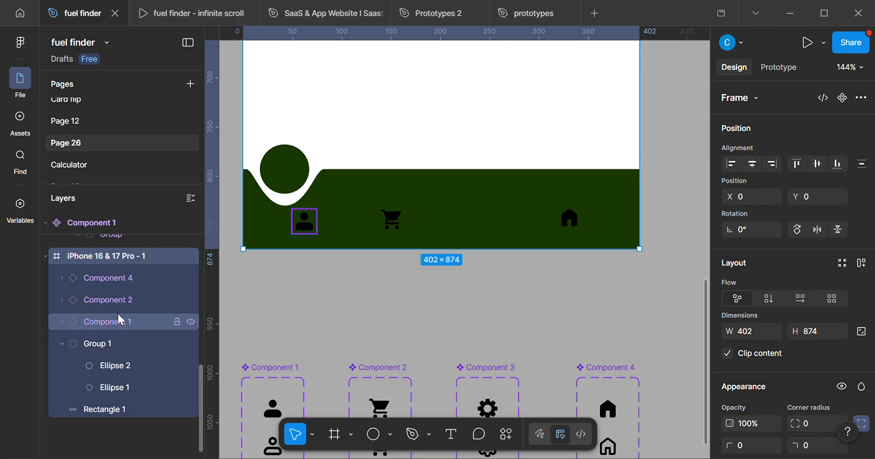
pyautogui.scroll(-4, 280, 359)
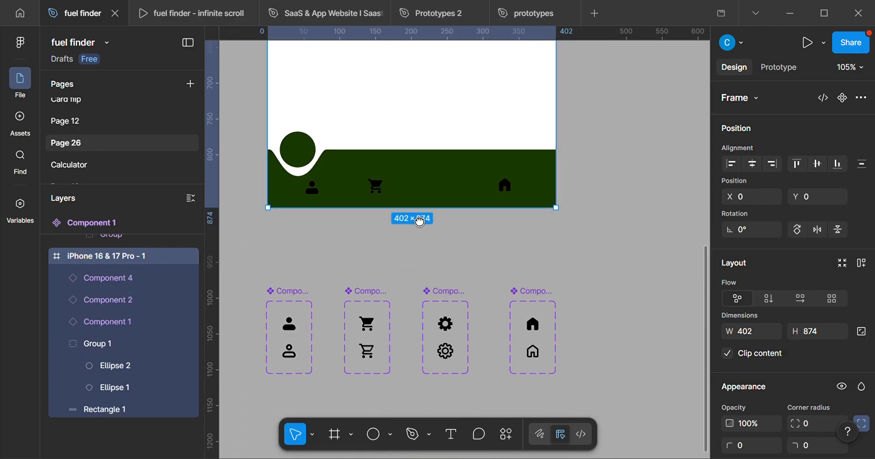
pyautogui.click(468, 294)
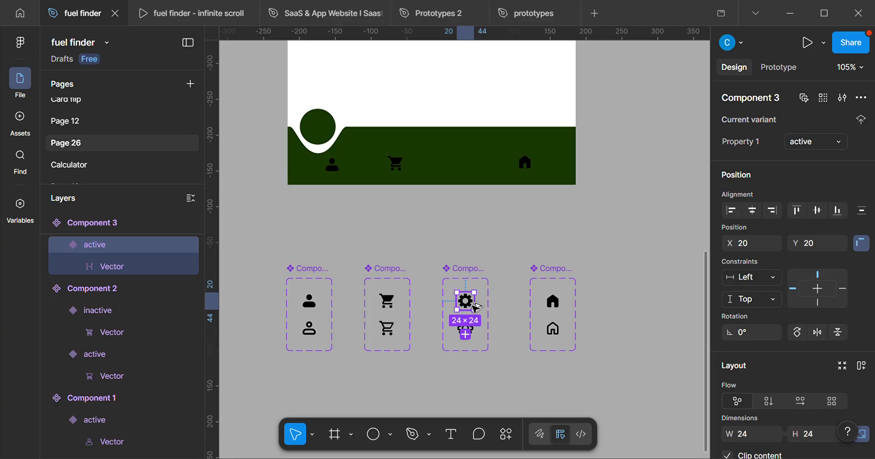
pyautogui.moveTo(467, 231); pyautogui.dragTo(470, 167)
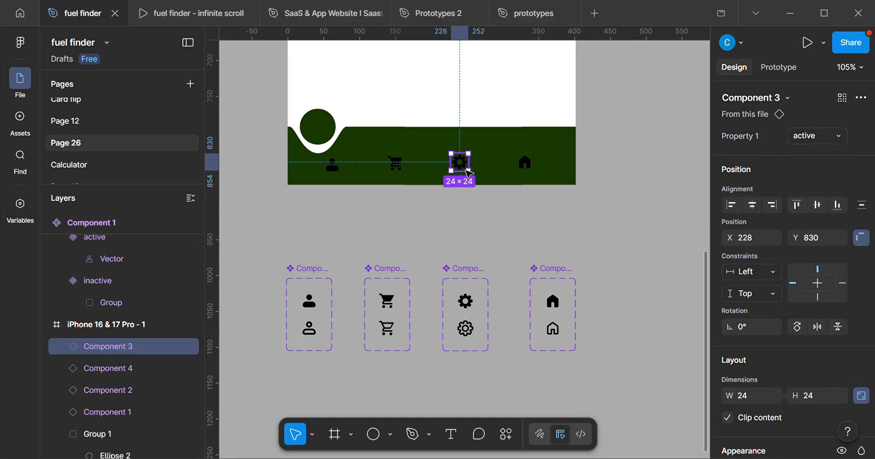
# Wrap the profile, cart, setting and home icon instances on the green bar in one horizontal auto layout frame.
pyautogui.scroll(1, 460, 177)
pyautogui.scroll(5, 460, 182)
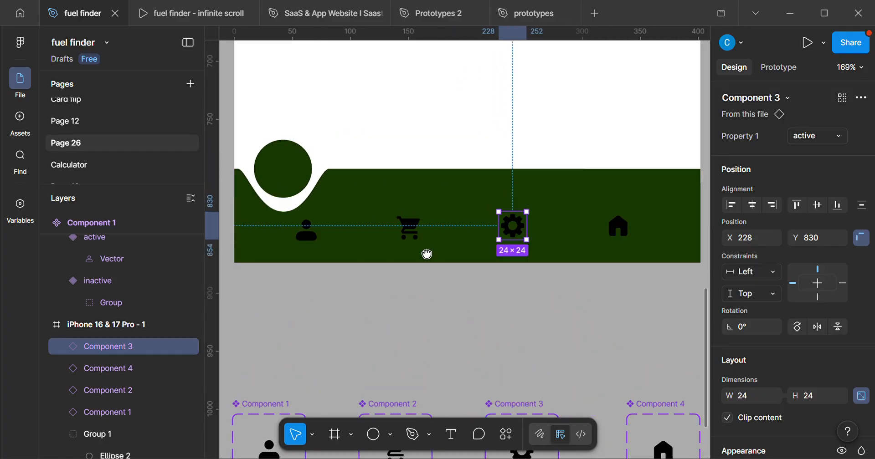
pyautogui.click(300, 240)
pyautogui.keyDown('shift'); pyautogui.click(405, 230); pyautogui.keyUp('shift')
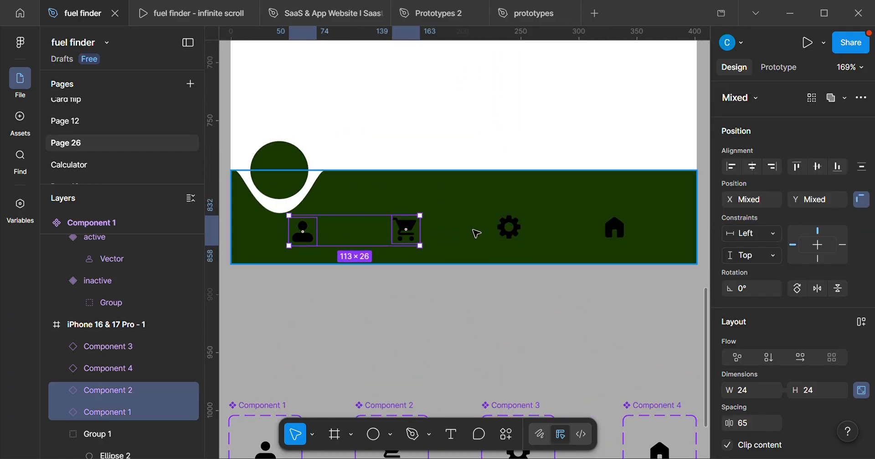
pyautogui.keyDown('shift'); pyautogui.click(509, 228); pyautogui.keyUp('shift')
pyautogui.keyDown('shift'); pyautogui.click(606, 233); pyautogui.keyUp('shift')
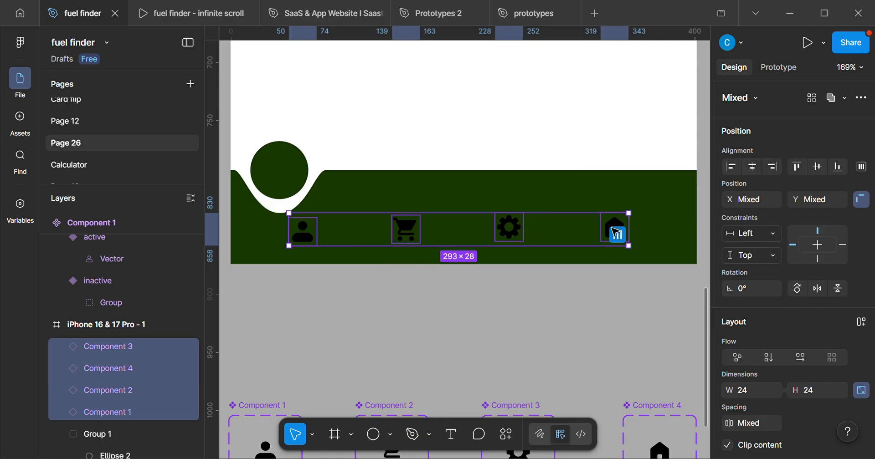
pyautogui.hotkey('shift', 'a')
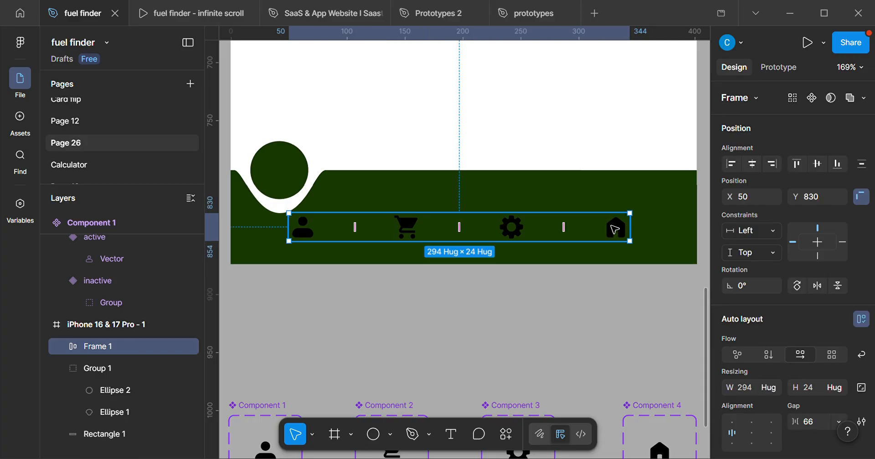
# Set the icon row's gap to Auto and stretch the row to about 355 px wide, starting at about X 28.
pyautogui.scroll(-3, 551, 237)
pyautogui.scroll(-3, 783, 321)
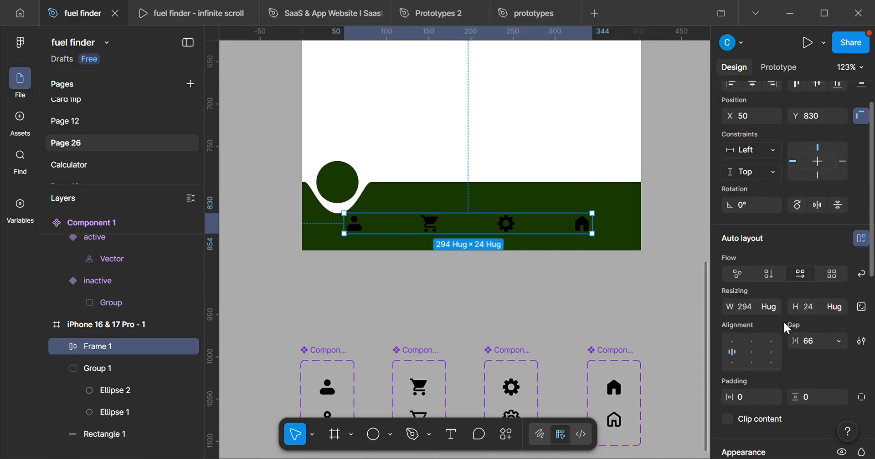
pyautogui.click(833, 282)
pyautogui.click(816, 301)
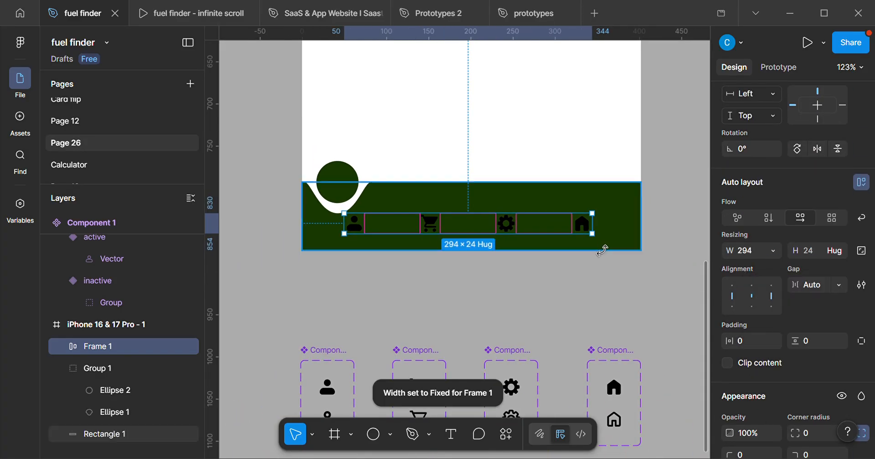
pyautogui.moveTo(608, 238); pyautogui.dragTo(627, 239)
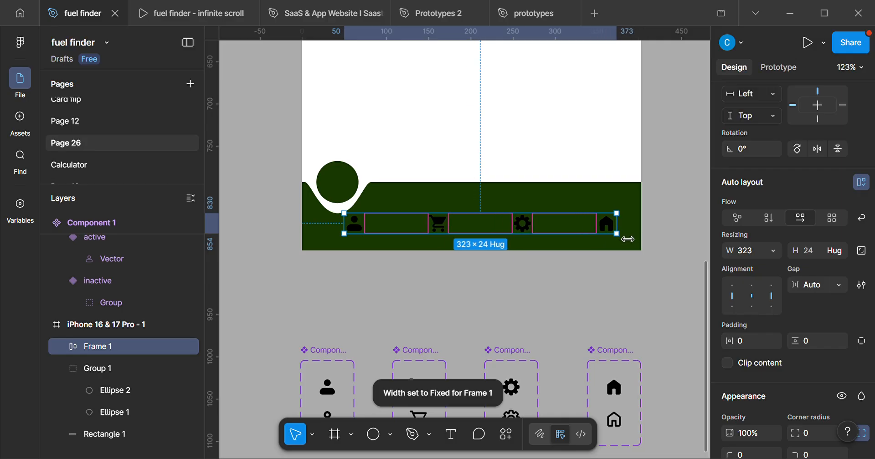
pyautogui.moveTo(352, 237); pyautogui.dragTo(336, 244)
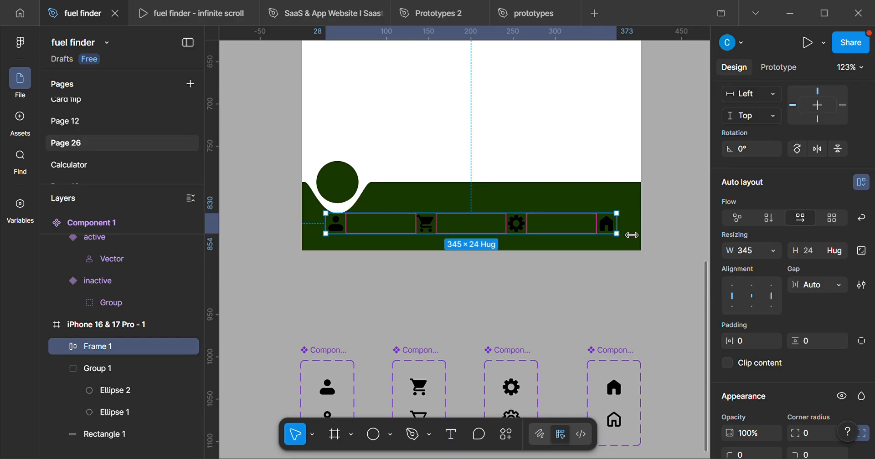
pyautogui.moveTo(631, 235); pyautogui.dragTo(635, 237)
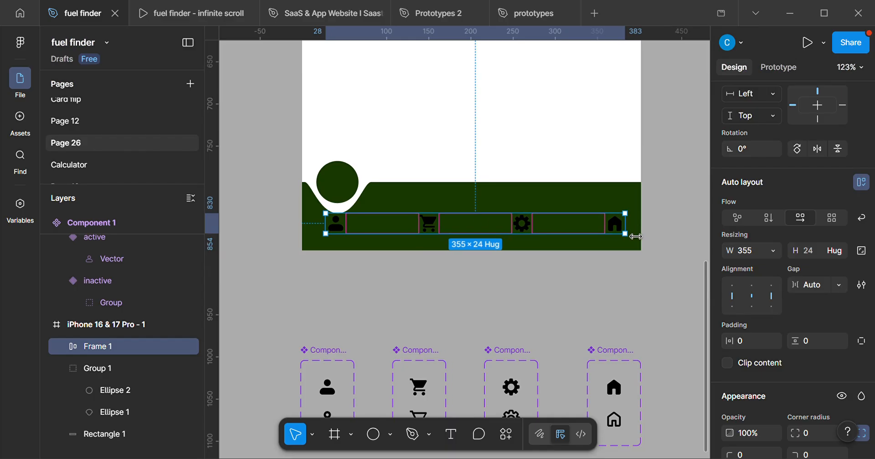
# Move the home icon to the first position in the icon row, under the floating circle.
pyautogui.scroll(-3, 429, 307)
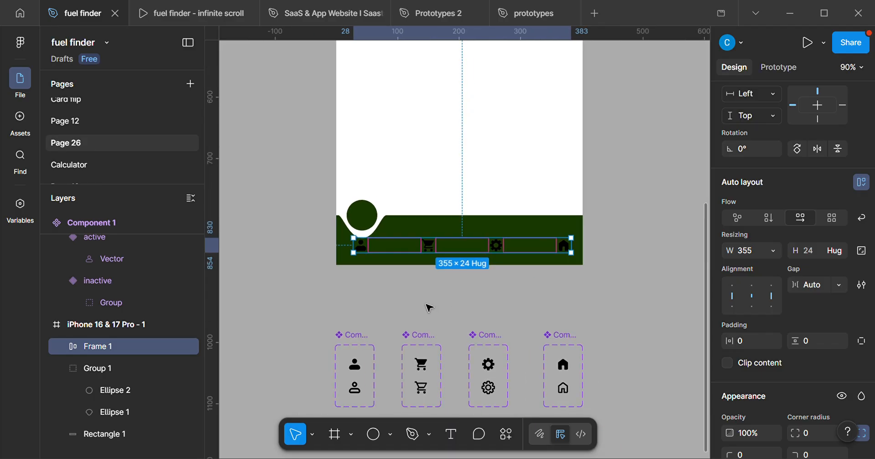
pyautogui.click(416, 299)
pyautogui.scroll(3, 350, 243)
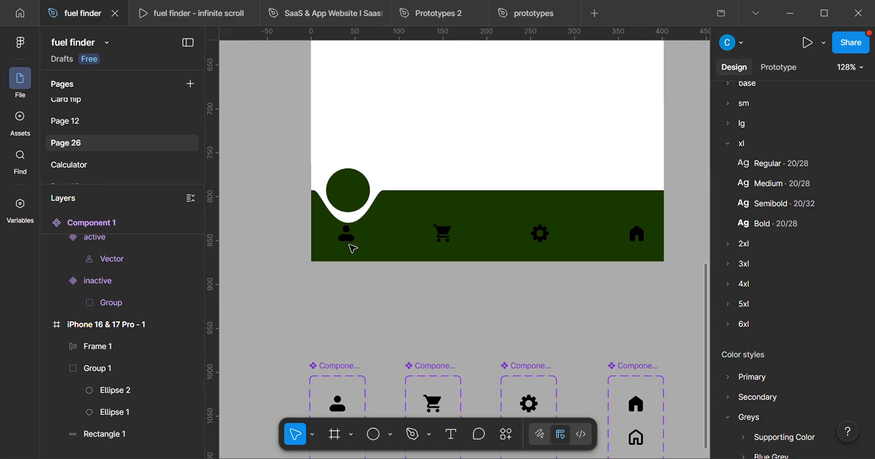
pyautogui.click(354, 244)
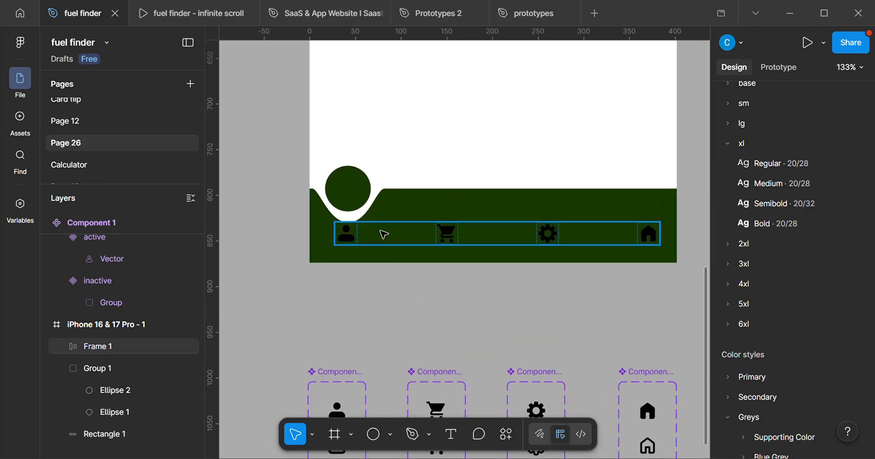
pyautogui.click(652, 241)
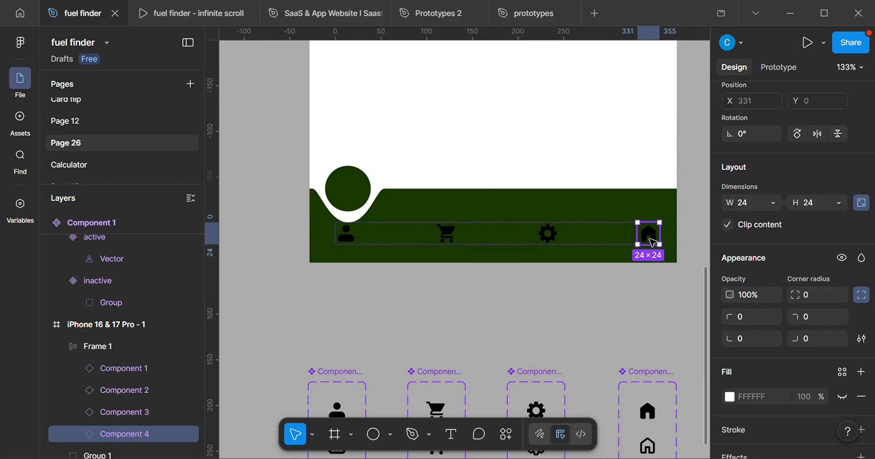
pyautogui.press('Left')
pyautogui.press('Left')
pyautogui.press('Left')
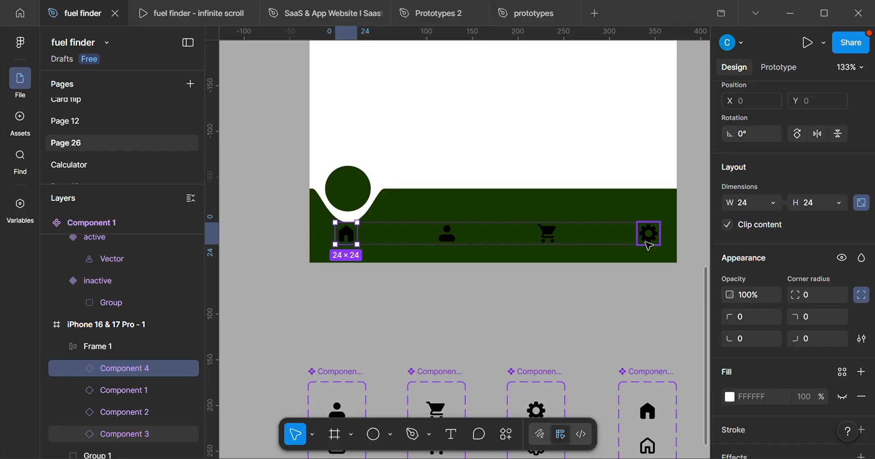
# Move the profile icon to the last position in the icon row, after the setting icon.
pyautogui.click(454, 240)
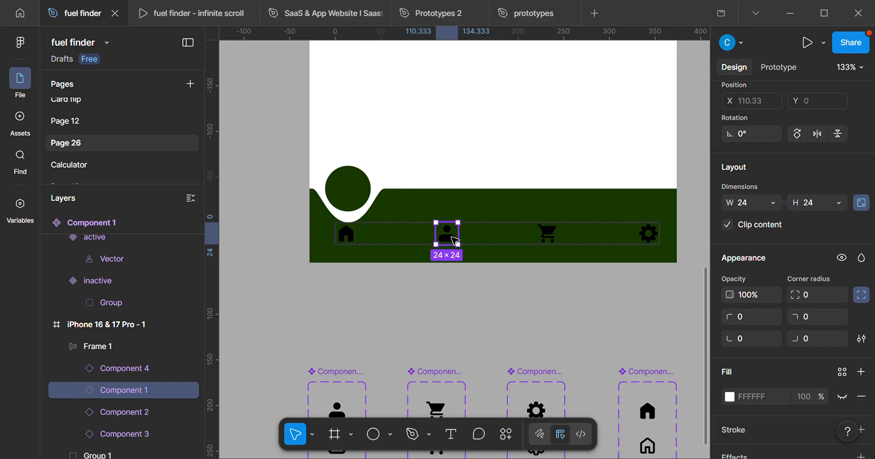
pyautogui.press('Right')
pyautogui.press('Right')
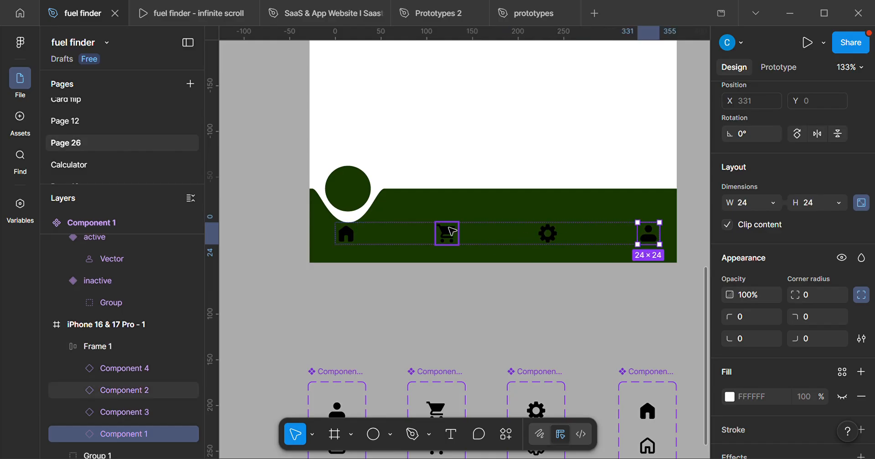
# Remove the auto layout from the icon row and ungroup its frame so the four icons are separate layers.
pyautogui.click(500, 238)
pyautogui.rightClick(498, 238)
pyautogui.scroll(-3, 564, 336)
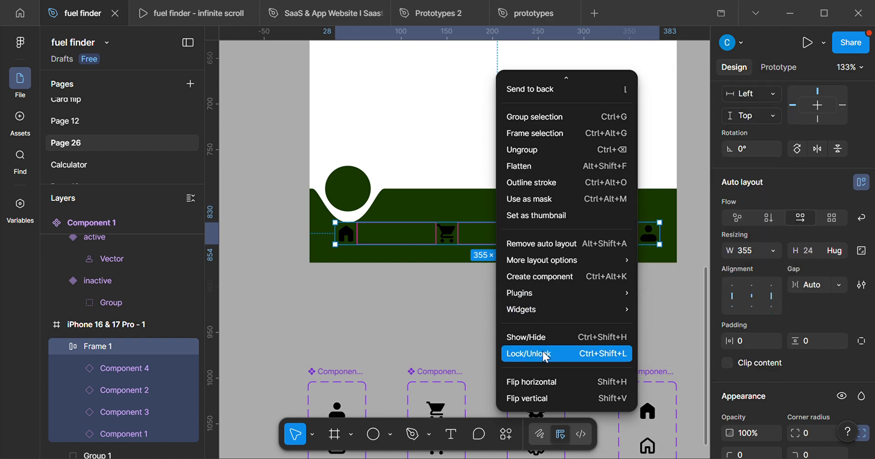
pyautogui.click(551, 249)
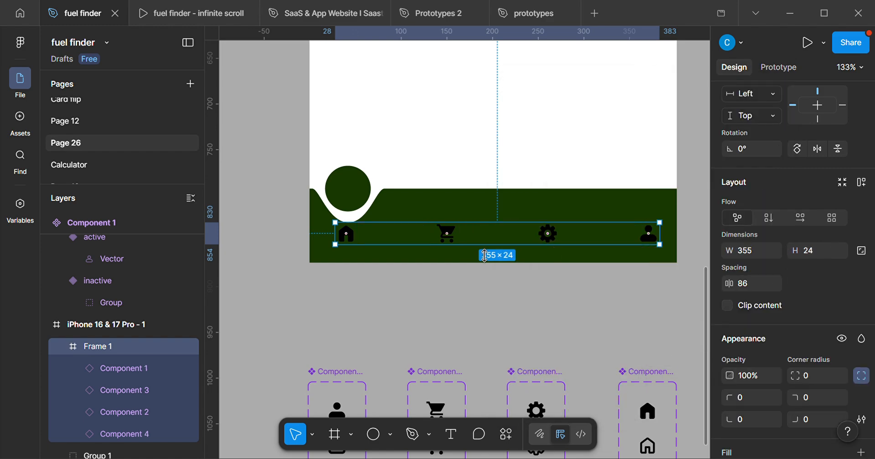
pyautogui.rightClick(466, 235)
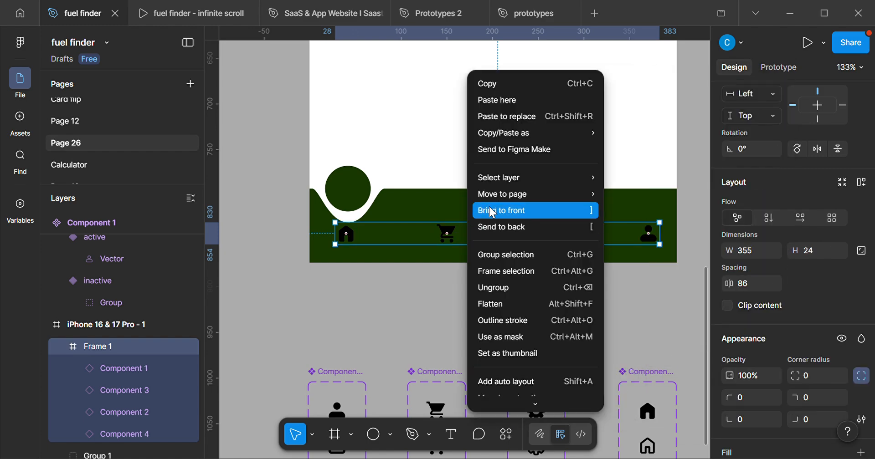
pyautogui.click(502, 296)
pyautogui.click(444, 299)
pyautogui.scroll(-3, 443, 244)
pyautogui.scroll(1, 447, 258)
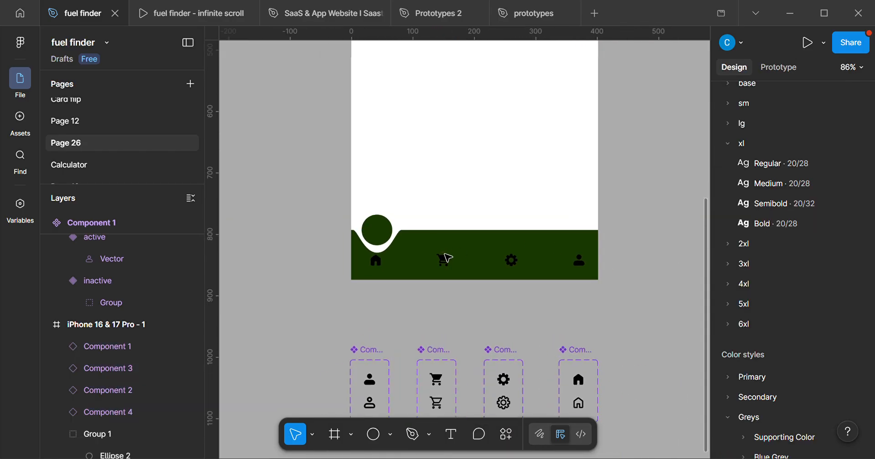
pyautogui.scroll(1, 447, 258)
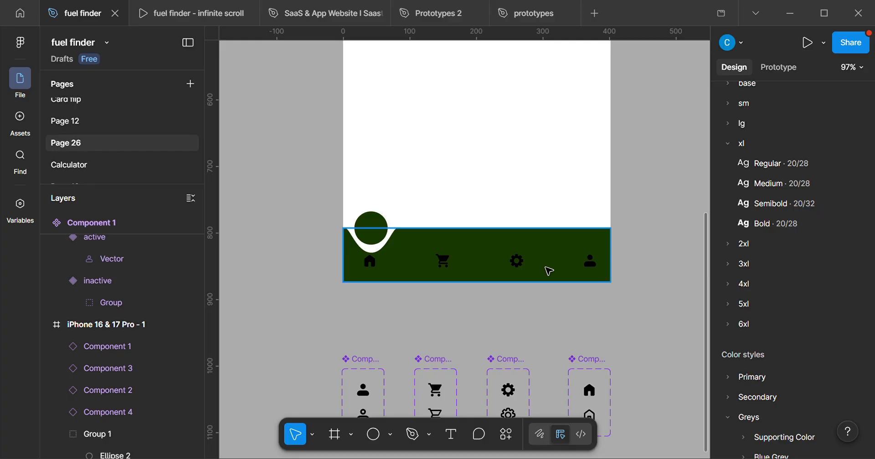
pyautogui.scroll(2, 504, 280)
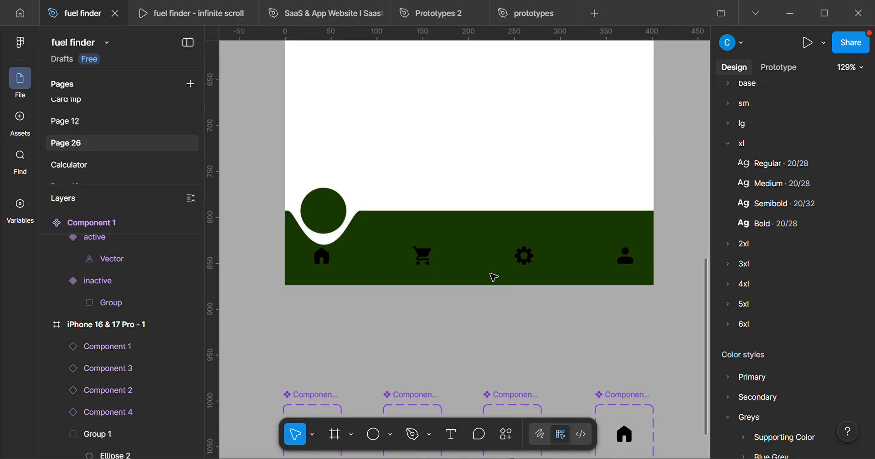
pyautogui.scroll(-5, 501, 287)
pyautogui.scroll(2, 422, 279)
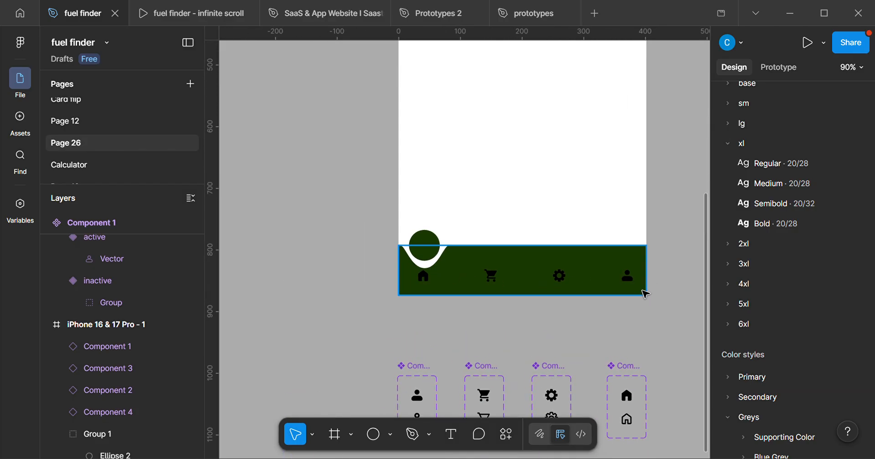
pyautogui.scroll(2, 644, 293)
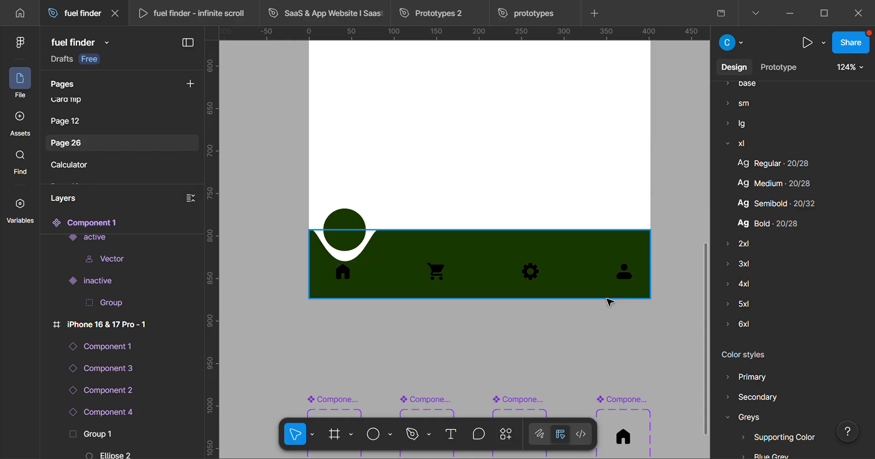
# Recolour the black icons in all four component sets to white FFFFFF.
pyautogui.scroll(-5, 602, 314)
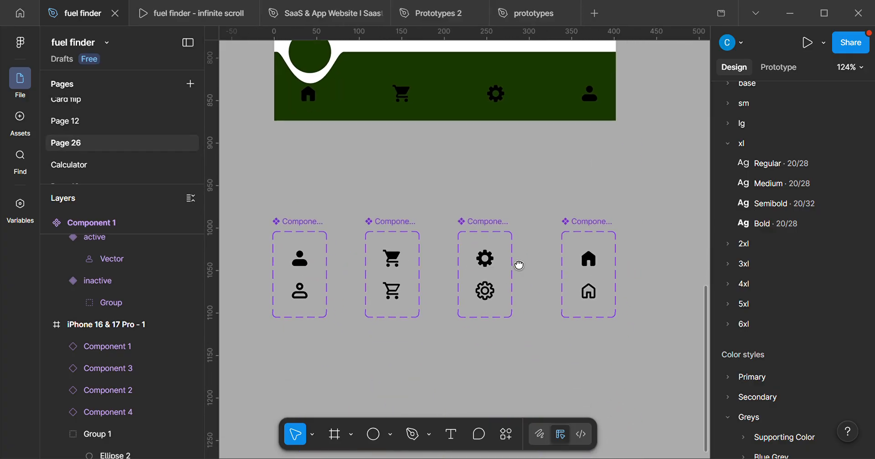
pyautogui.moveTo(249, 202)
pyautogui.mouseDown()
pyautogui.moveTo(356, 311)
pyautogui.moveTo(521, 381)
pyautogui.moveTo(636, 383)
pyautogui.mouseUp()
pyautogui.scroll(-5, 636, 383)
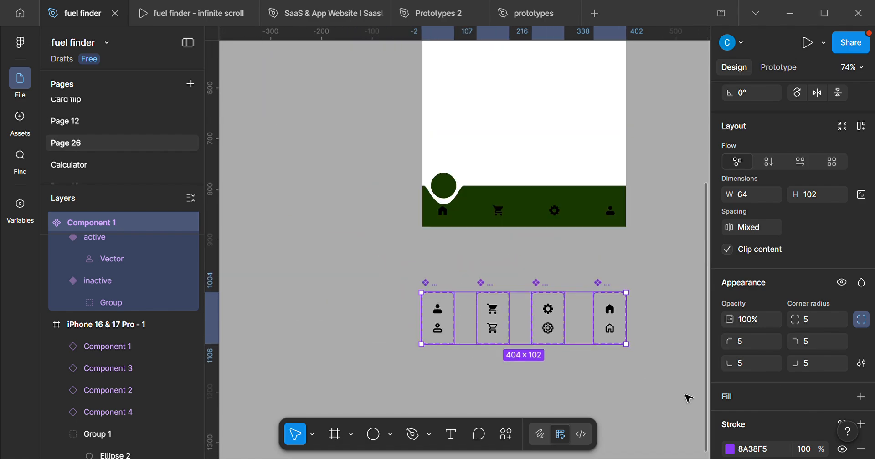
pyautogui.scroll(-3, 774, 370)
pyautogui.scroll(-2, 772, 363)
pyautogui.click(729, 327)
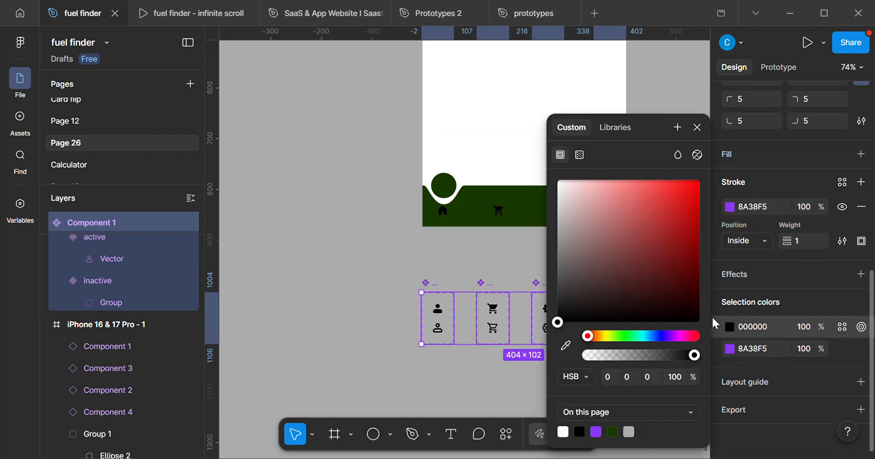
pyautogui.moveTo(582, 204); pyautogui.dragTo(461, 146)
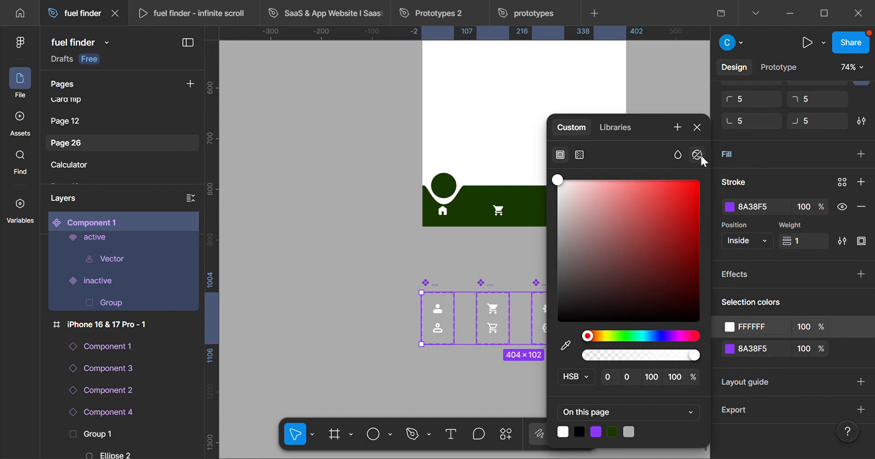
pyautogui.click(696, 128)
# Move the home icon up into the floating circle and centre it there horizontally and vertically.
pyautogui.scroll(3, 568, 198)
pyautogui.moveTo(570, 219); pyautogui.dragTo(519, 297)
pyautogui.scroll(3, 553, 269)
pyautogui.scroll(2, 520, 297)
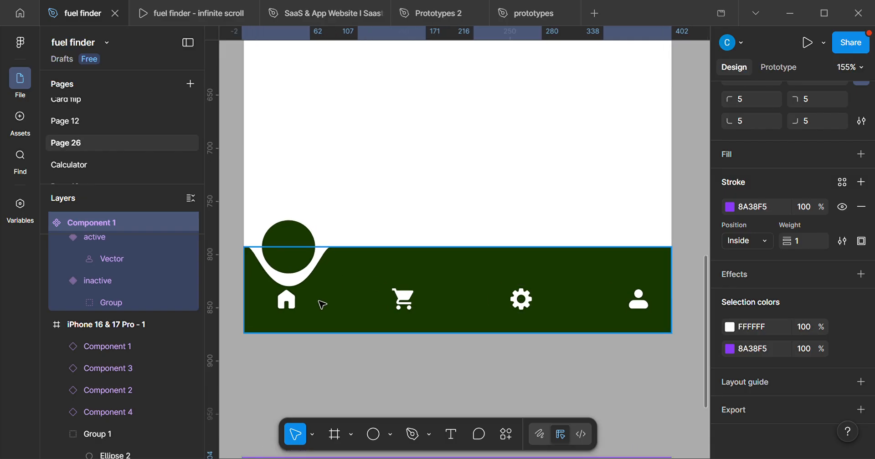
pyautogui.click(280, 310)
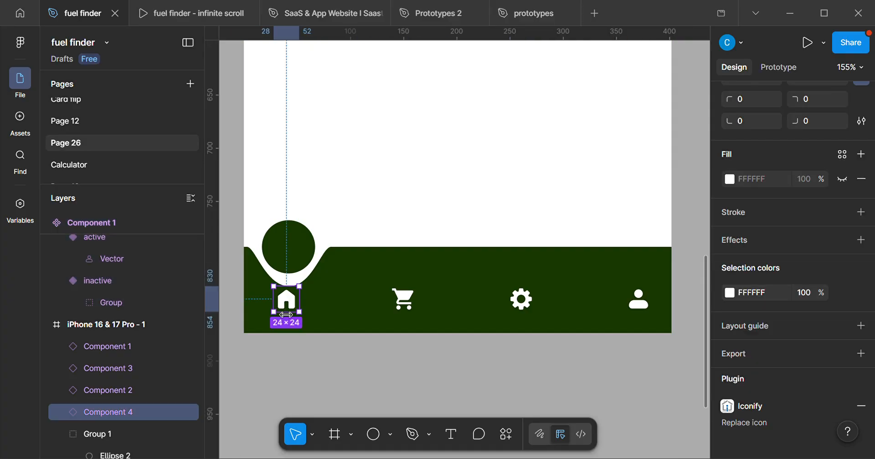
pyautogui.hotkey('shift', 'Up')
pyautogui.hotkey('shift', 'Up')
pyautogui.hotkey('shift', 'Up')
pyautogui.hotkey('shift', 'Up')
pyautogui.press('Up')
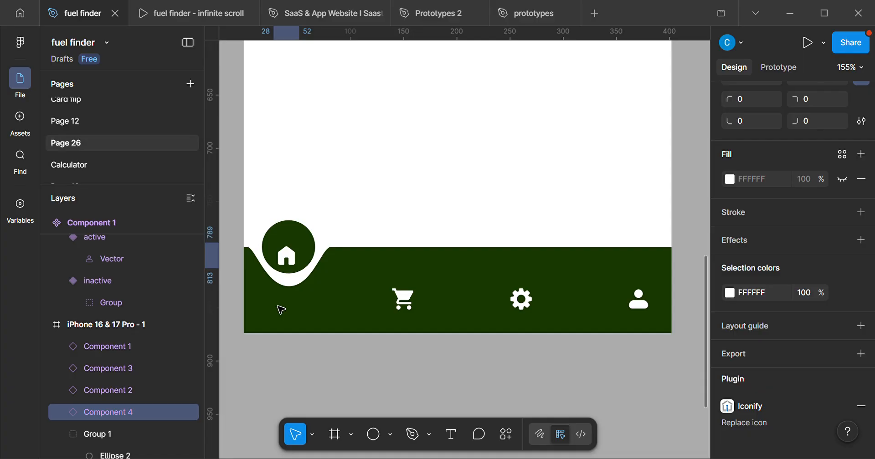
pyautogui.press('Up')
pyautogui.press('Up')
pyautogui.press('Up')
pyautogui.press('Up')
pyautogui.press('Up')
pyautogui.press('Up')
pyautogui.press('Up')
pyautogui.press('Up')
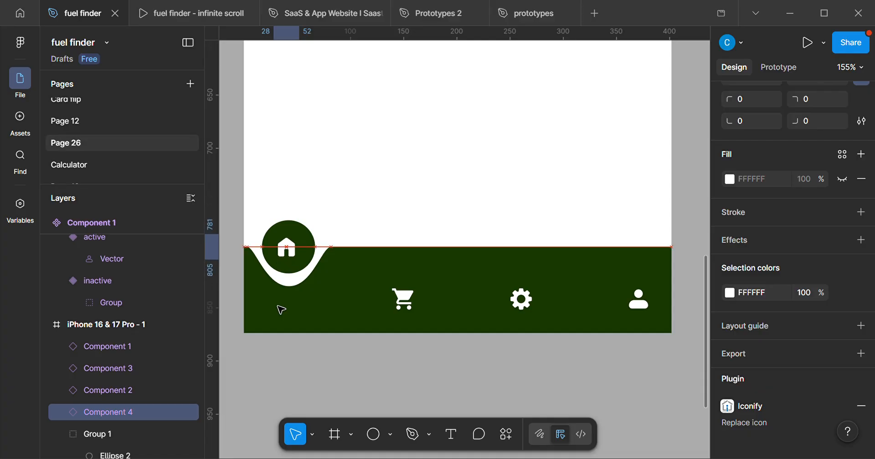
pyautogui.press('Right')
pyautogui.press('Right')
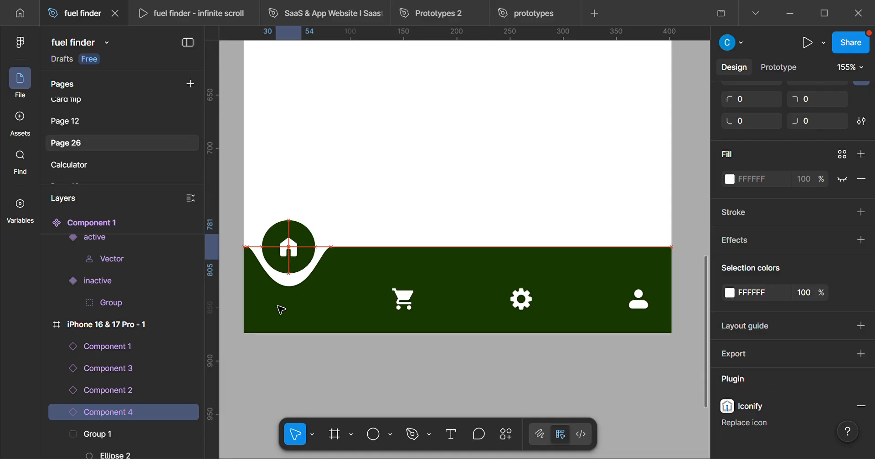
# Add a "Home" text label to the navigation bar and centre it just below the curved notch, aligned with the home icon.
pyautogui.scroll(1, 281, 310)
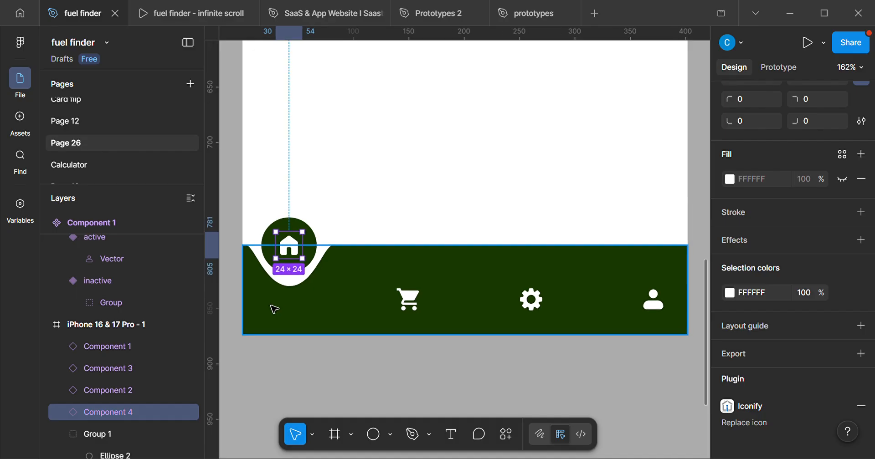
pyautogui.moveTo(395, 304); pyautogui.dragTo(386, 304)
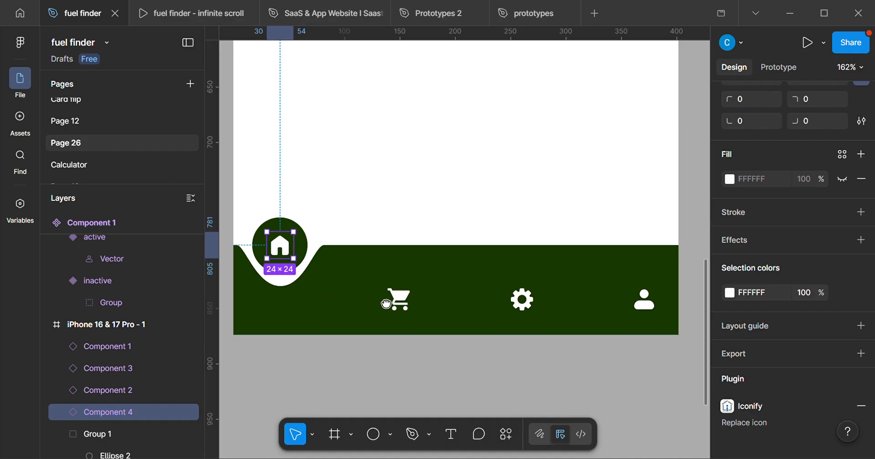
pyautogui.scroll(-1, 381, 298)
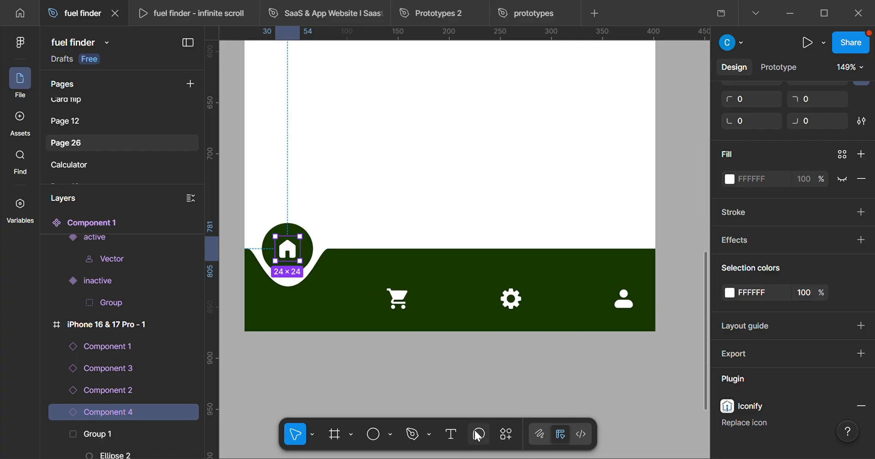
pyautogui.click(451, 435)
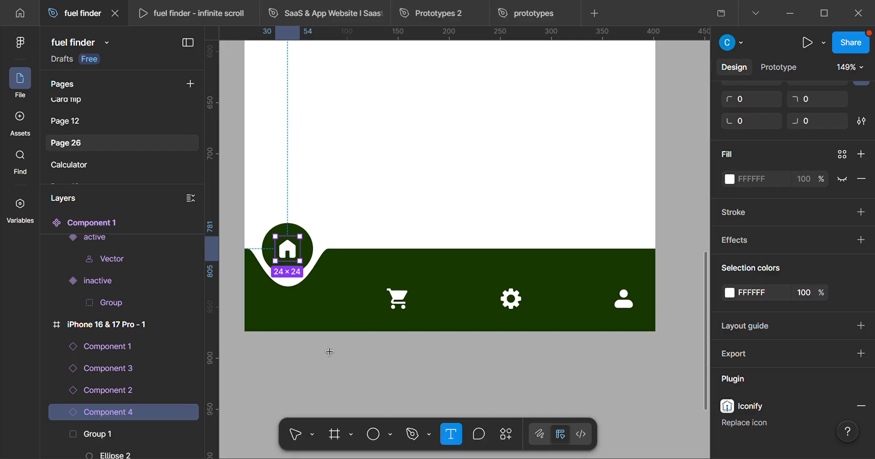
pyautogui.click(285, 317)
pyautogui.press('Escape')
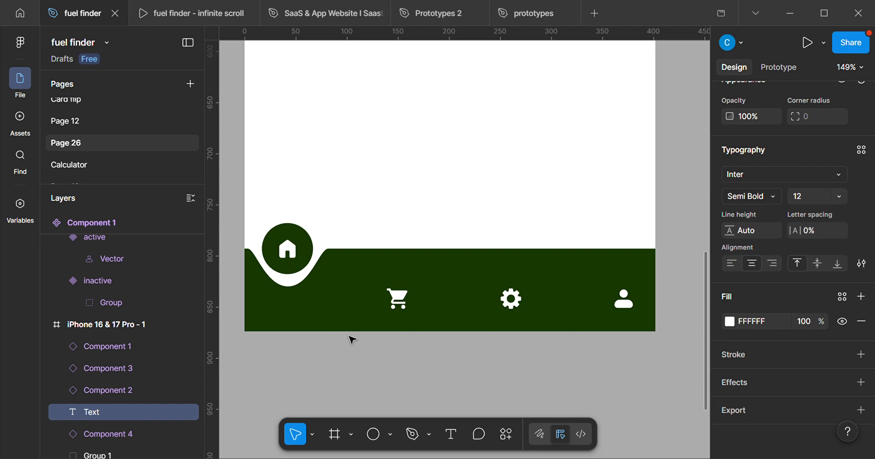
pyautogui.write('Home')
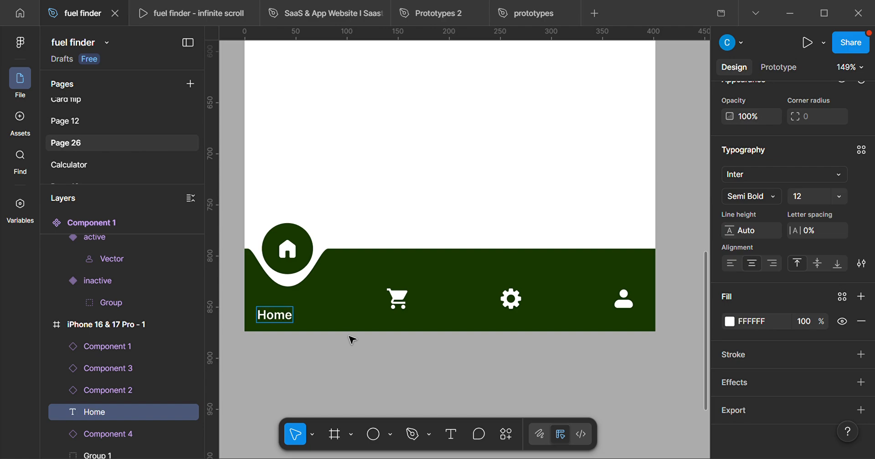
pyautogui.press('Escape')
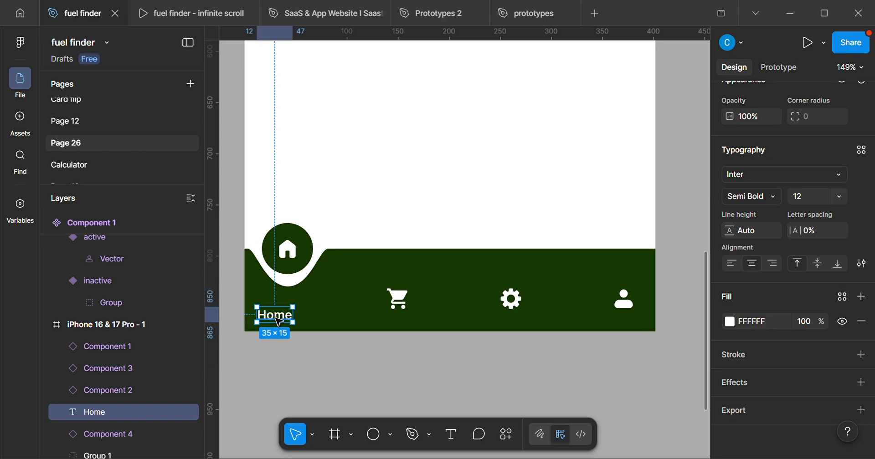
pyautogui.moveTo(279, 319); pyautogui.dragTo(294, 306)
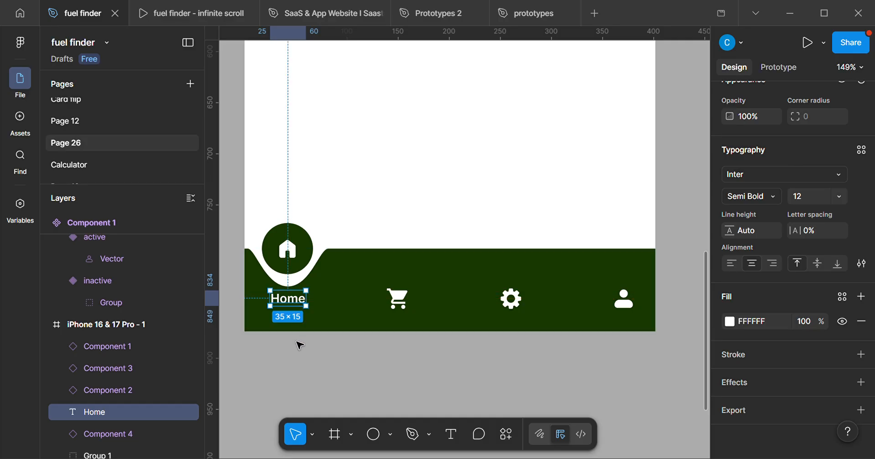
pyautogui.click(299, 348)
# Nudge the Home label down 3 px for a slightly larger gap below the notch.
pyautogui.keyDown('ctrl'); pyautogui.scroll(-3, 298, 347); pyautogui.keyUp('ctrl')
pyautogui.keyDown('ctrl'); pyautogui.scroll(1, 289, 322); pyautogui.keyUp('ctrl')
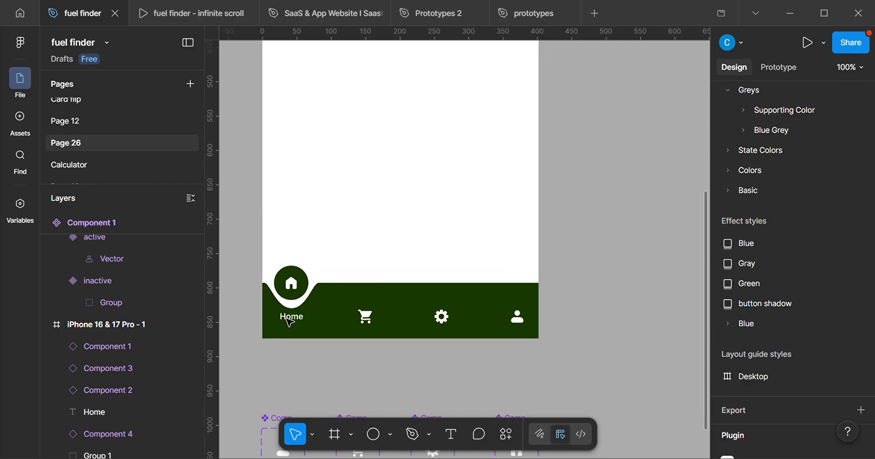
pyautogui.click(289, 322)
pyautogui.press('Down')
pyautogui.press('Down')
pyautogui.press('Down')
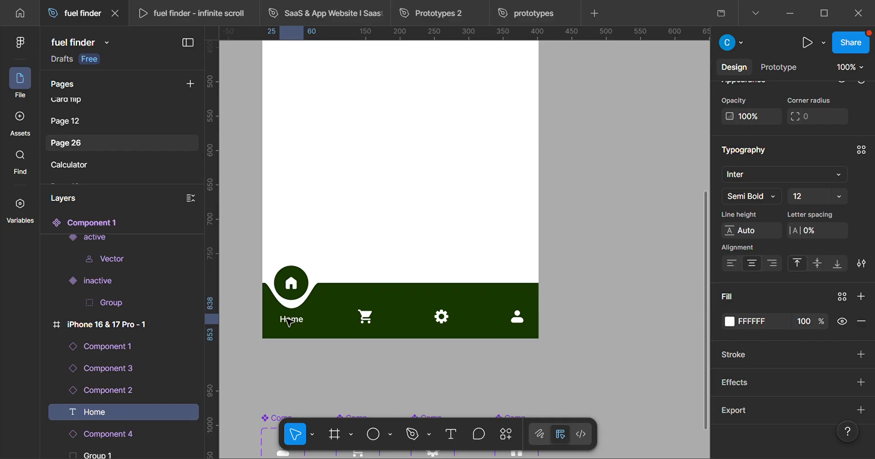
pyautogui.click(294, 367)
pyautogui.scroll(4, 309, 355)
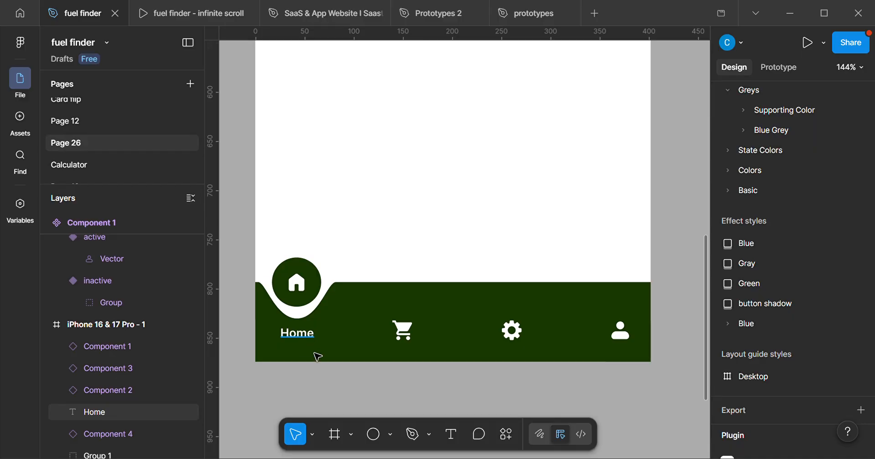
pyautogui.scroll(1, 317, 362)
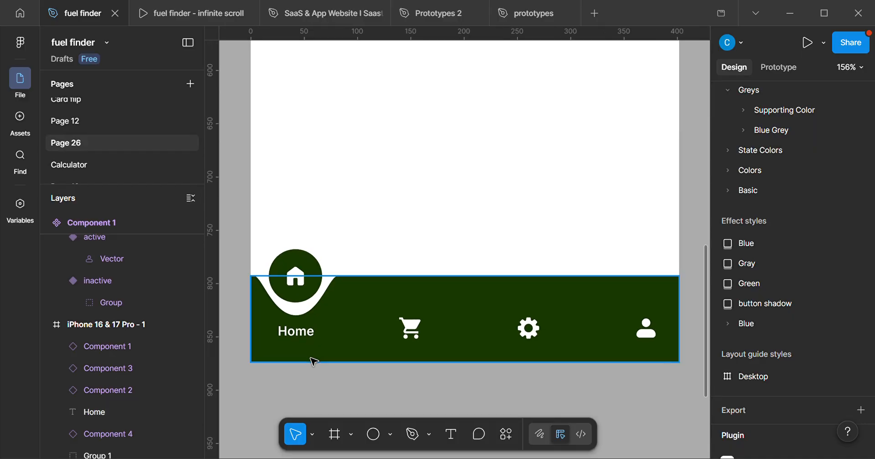
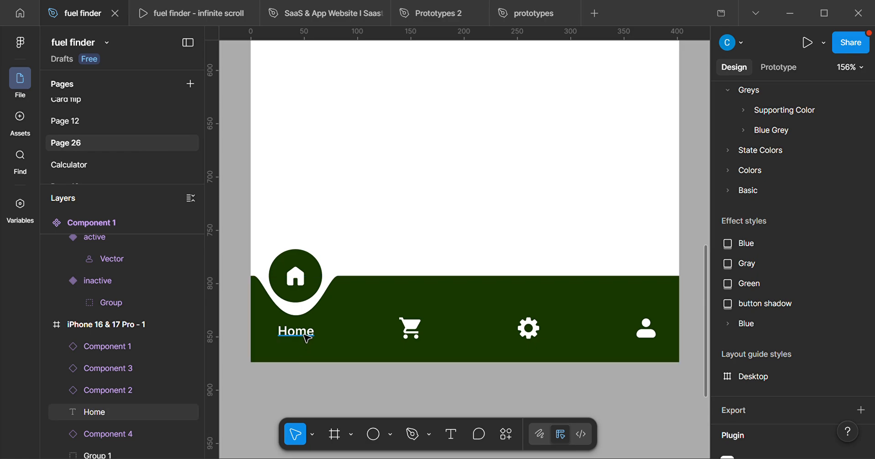
# Duplicate the Home label three times and centre one copy beneath each of the cart, gear and person icons.
pyautogui.click(307, 338)
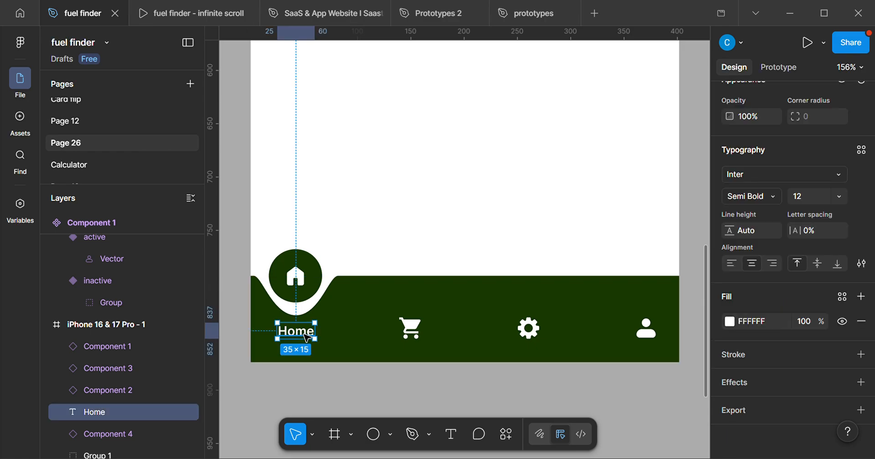
pyautogui.moveTo(307, 339); pyautogui.dragTo(425, 355)
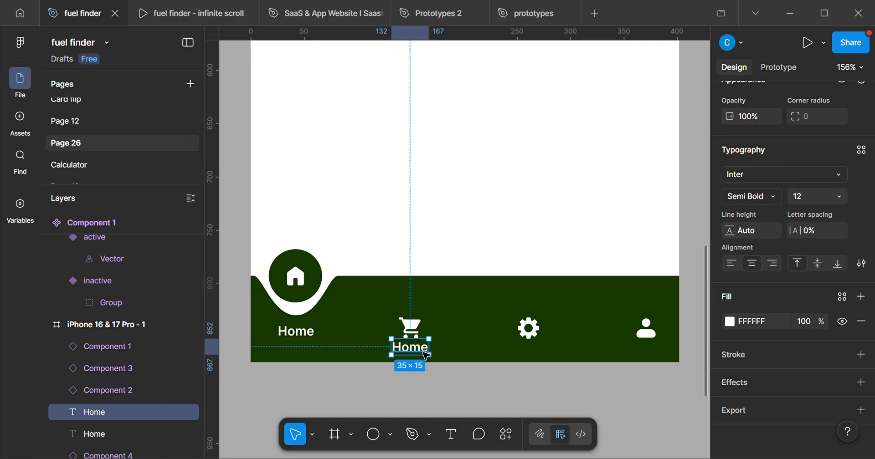
pyautogui.hotkey('ctrl', 'd')
pyautogui.hotkey('ctrl', 'd')
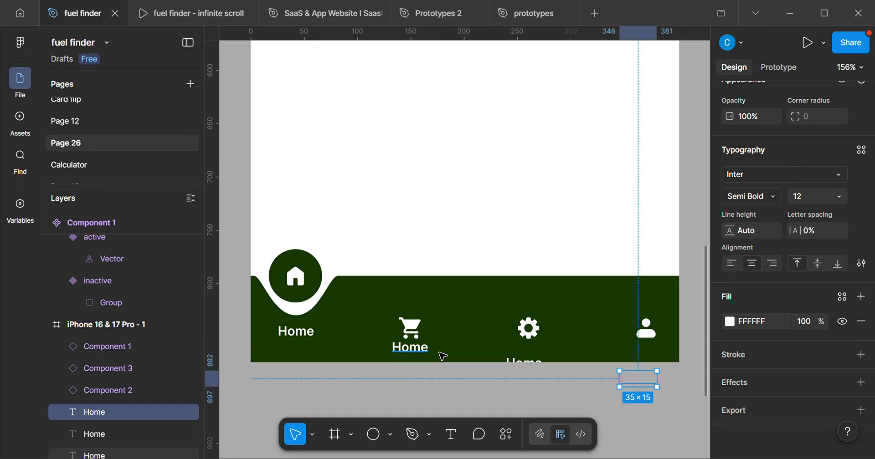
pyautogui.moveTo(644, 374); pyautogui.dragTo(651, 353)
pyautogui.moveTo(529, 361); pyautogui.dragTo(530, 353)
# Change the label under the cart icon to "Cart" and the label under the gear icon to "Setting".
pyautogui.click(427, 352)
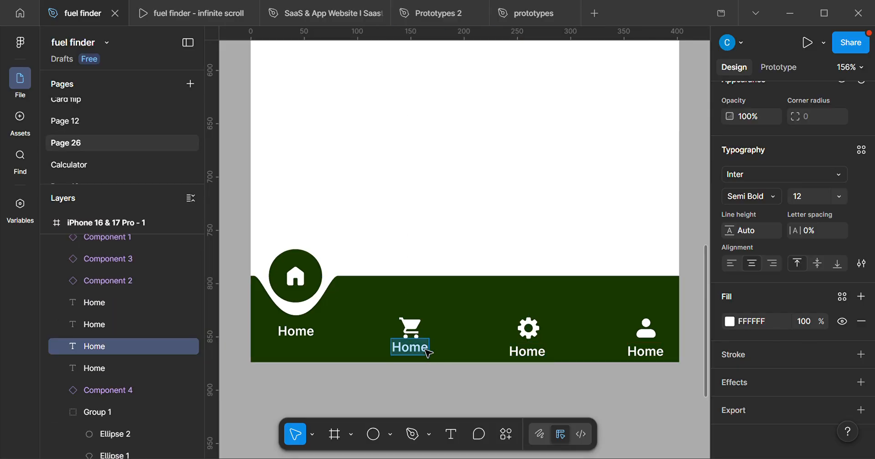
pyautogui.write('Ca')
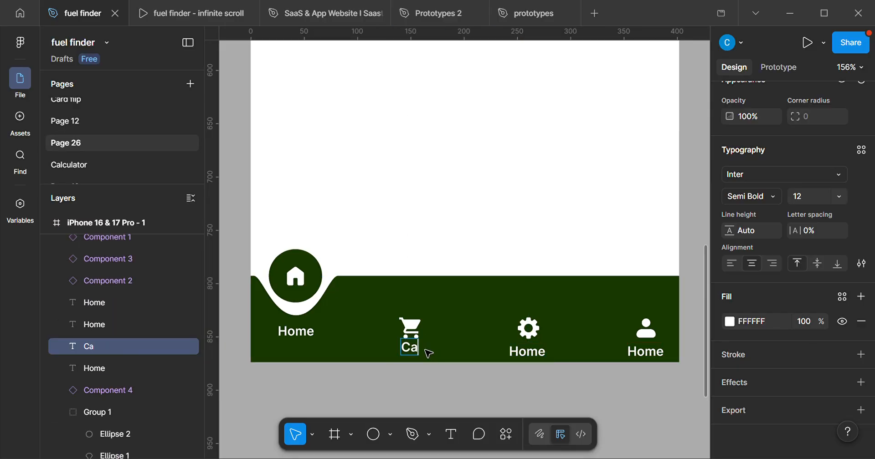
pyautogui.write('rt')
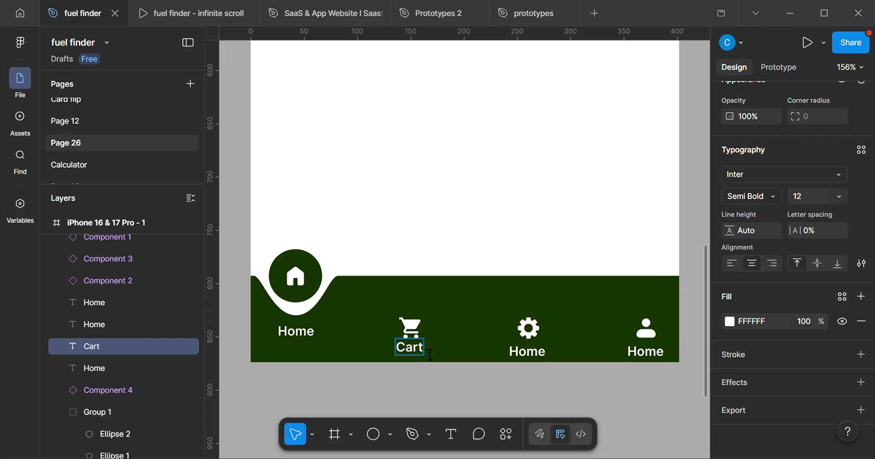
pyautogui.press('Escape')
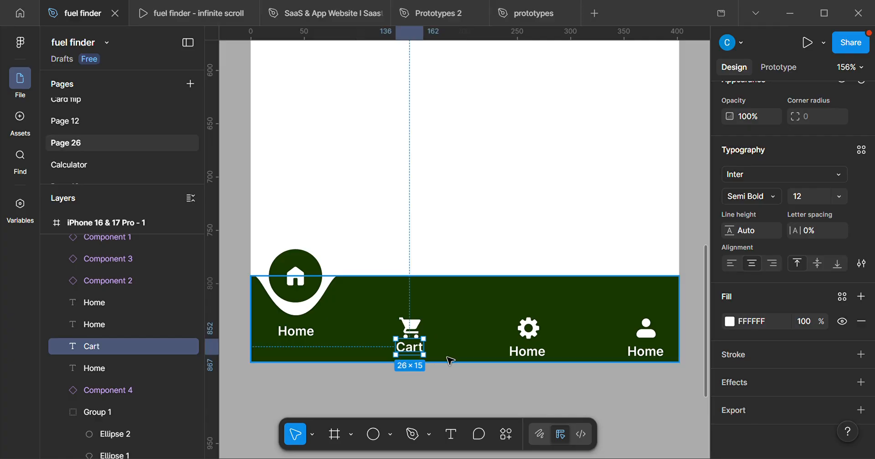
pyautogui.click(537, 362)
pyautogui.doubleClick(537, 363)
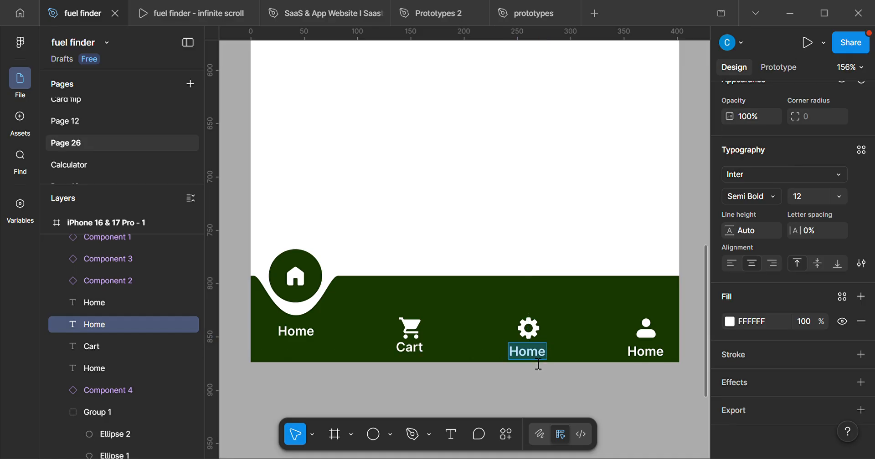
pyautogui.write('Setting')
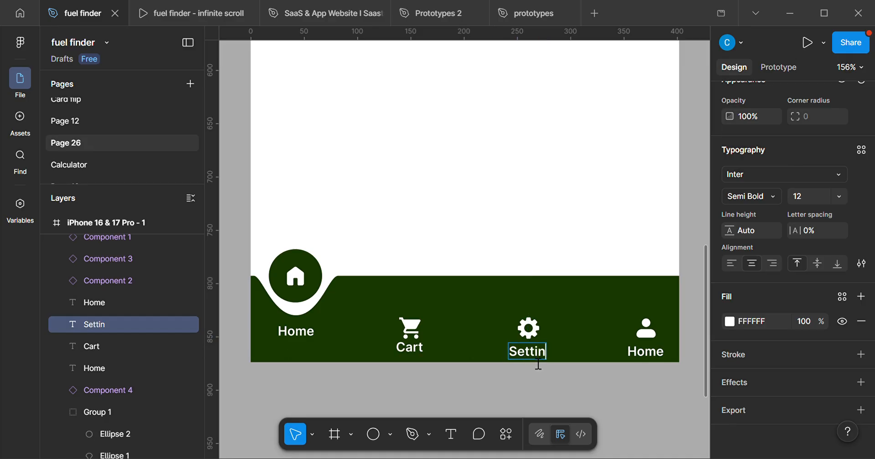
# Change the label under the person icon to "Profile".
pyautogui.doubleClick(657, 359)
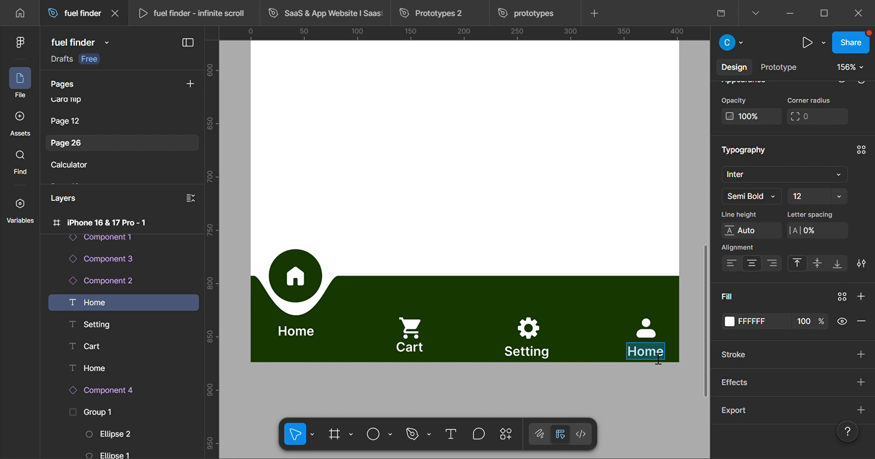
pyautogui.write('Profiler')
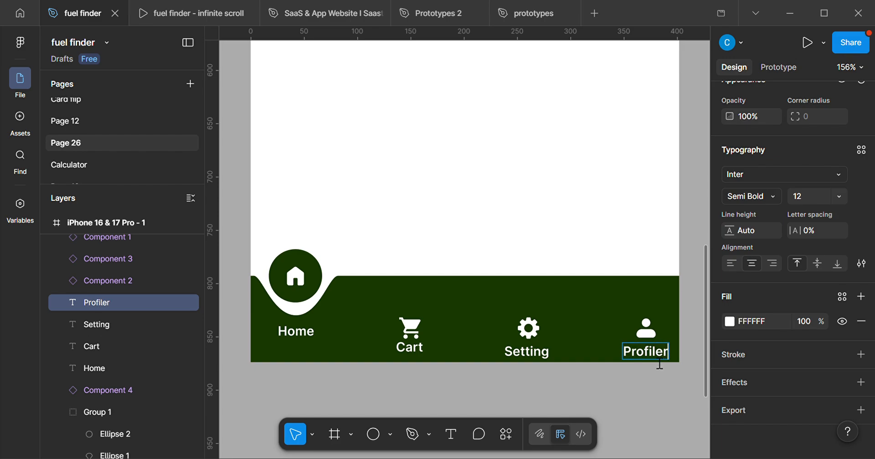
pyautogui.press('BackSpace')
pyautogui.click(552, 402)
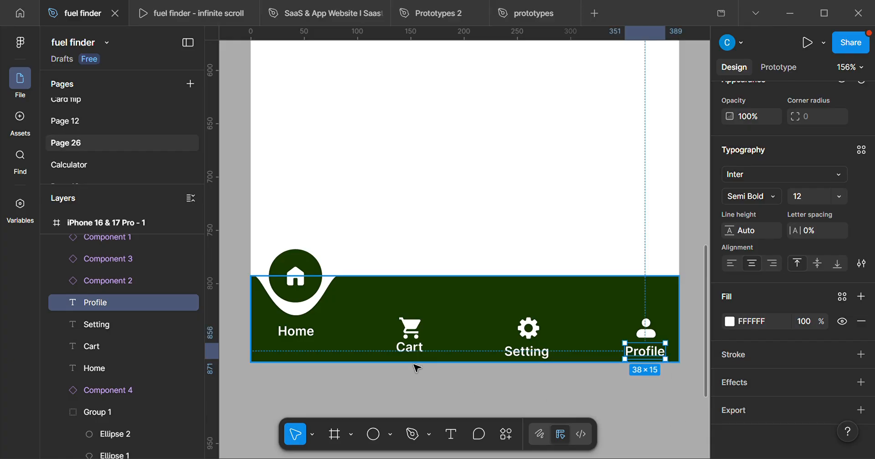
# Examine the navigation bar's icons and labels alongside the active and inactive variants in the component sets.
pyautogui.scroll(2, 410, 360)
pyautogui.scroll(-2, 409, 345)
pyautogui.moveTo(412, 365); pyautogui.dragTo(404, 341)
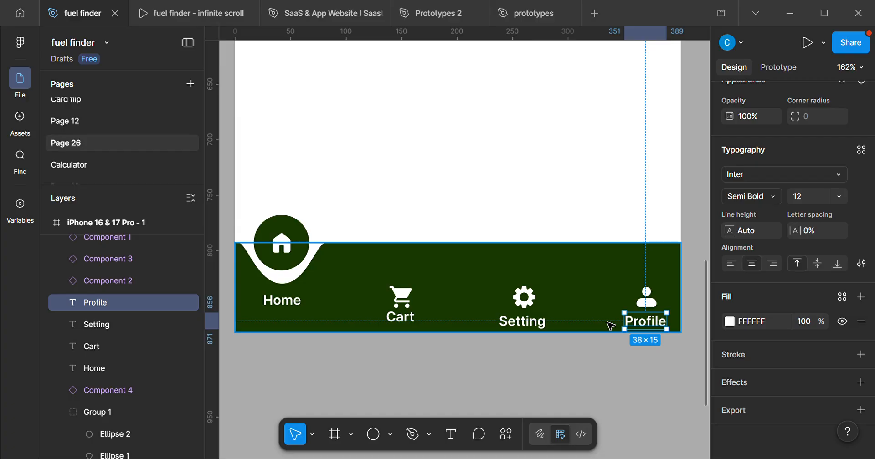
pyautogui.scroll(-3, 487, 312)
pyautogui.scroll(-3, 456, 273)
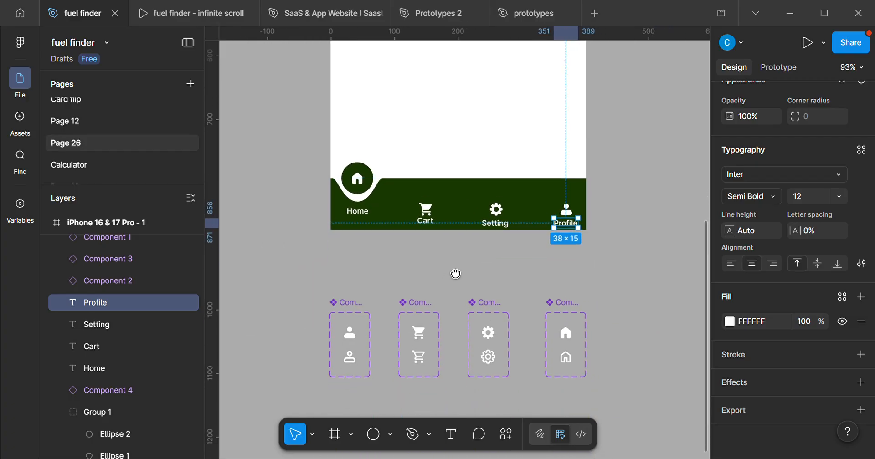
pyautogui.scroll(-2, 456, 273)
pyautogui.scroll(3, 554, 283)
pyautogui.scroll(-1, 509, 283)
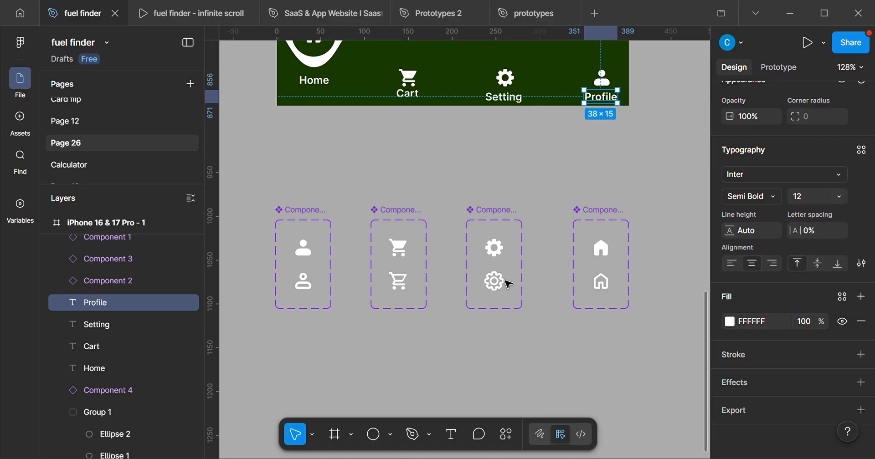
pyautogui.scroll(-3, 373, 282)
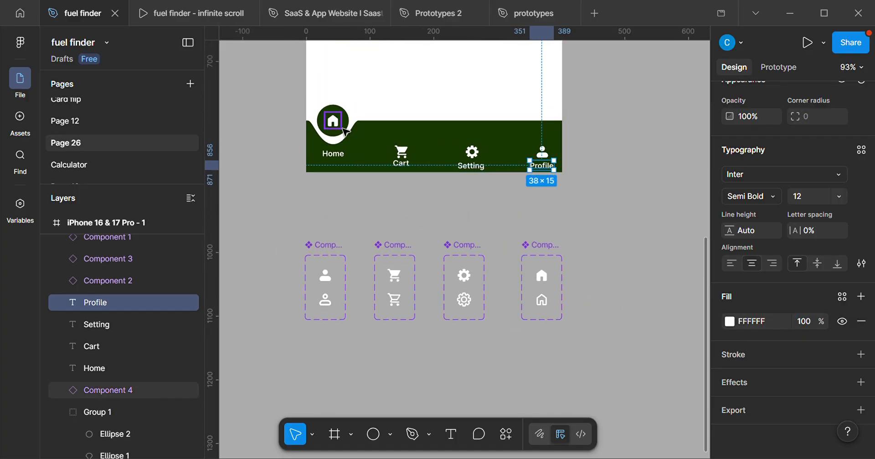
pyautogui.scroll(2, 345, 131)
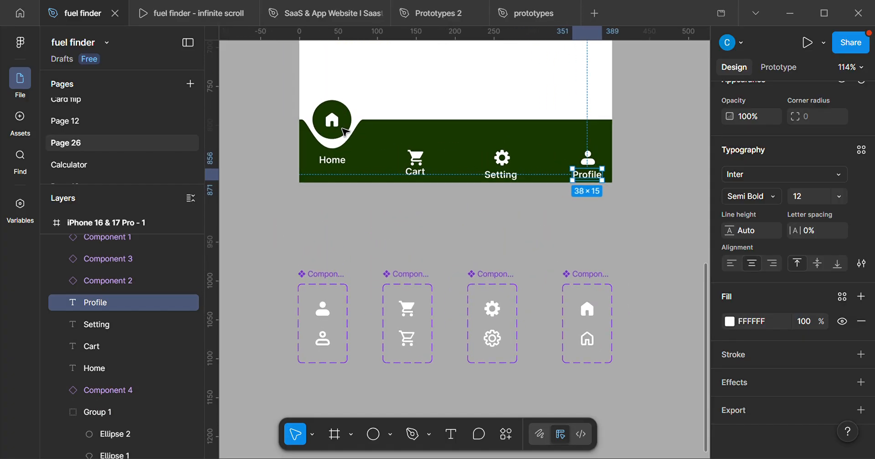
pyautogui.scroll(1, 330, 159)
pyautogui.scroll(2, 329, 169)
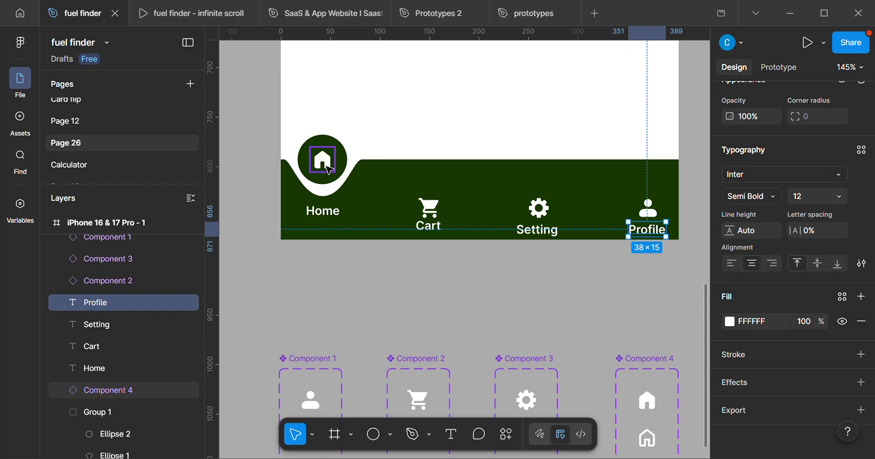
# Recolour the active icon variants in all four component sets to yellow E2D000.
pyautogui.scroll(-1, 326, 171)
pyautogui.moveTo(392, 240); pyautogui.dragTo(385, 149)
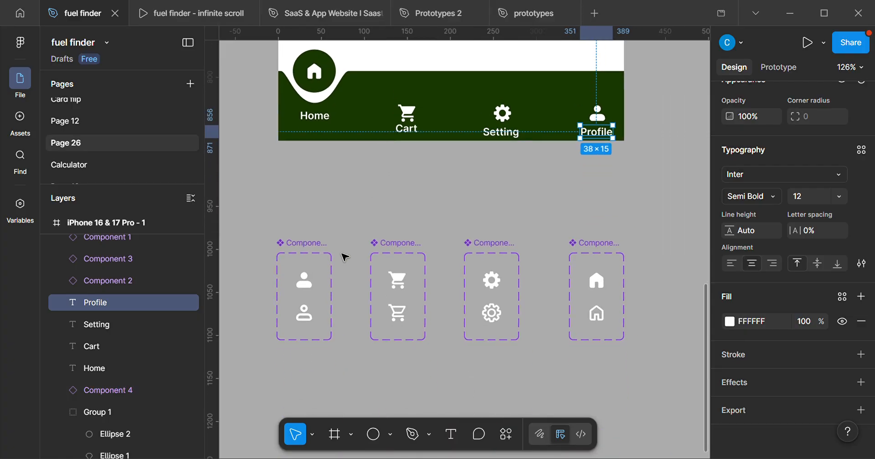
pyautogui.scroll(1, 322, 271)
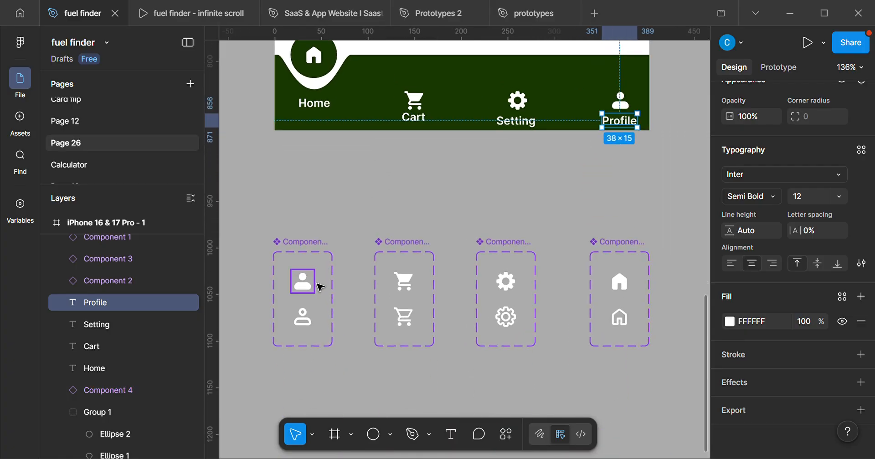
pyautogui.click(316, 287)
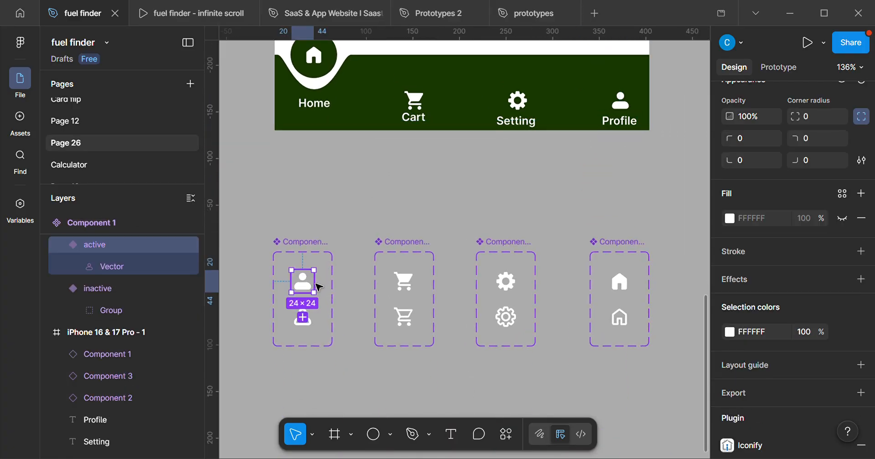
pyautogui.keyDown('shift'); pyautogui.click(408, 281); pyautogui.keyUp('shift')
pyautogui.keyDown('shift'); pyautogui.click(505, 281); pyautogui.keyUp('shift')
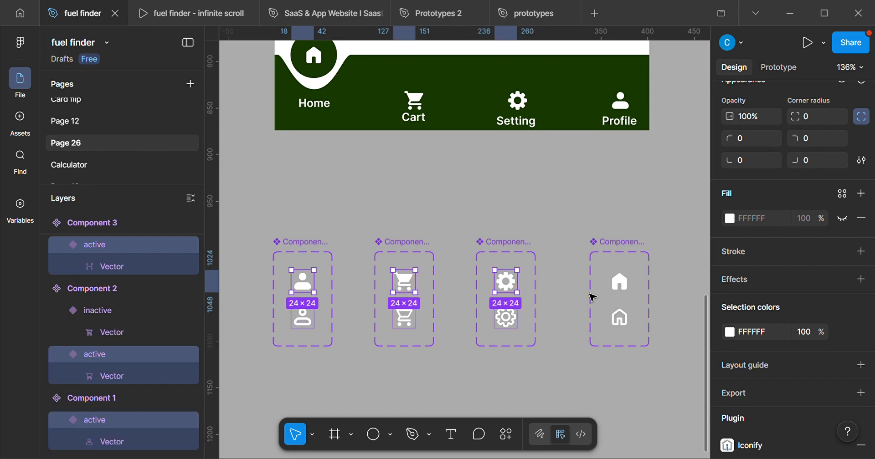
pyautogui.keyDown('shift'); pyautogui.click(619, 282); pyautogui.keyUp('shift')
pyautogui.scroll(-2, 744, 334)
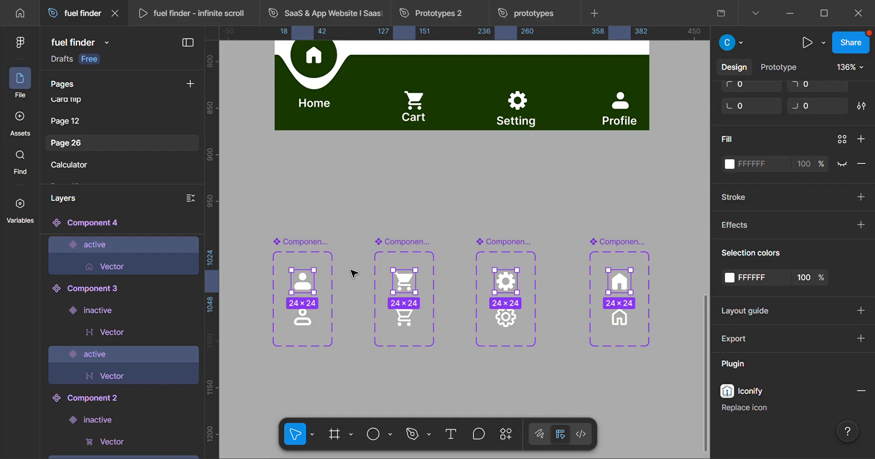
pyautogui.click(731, 279)
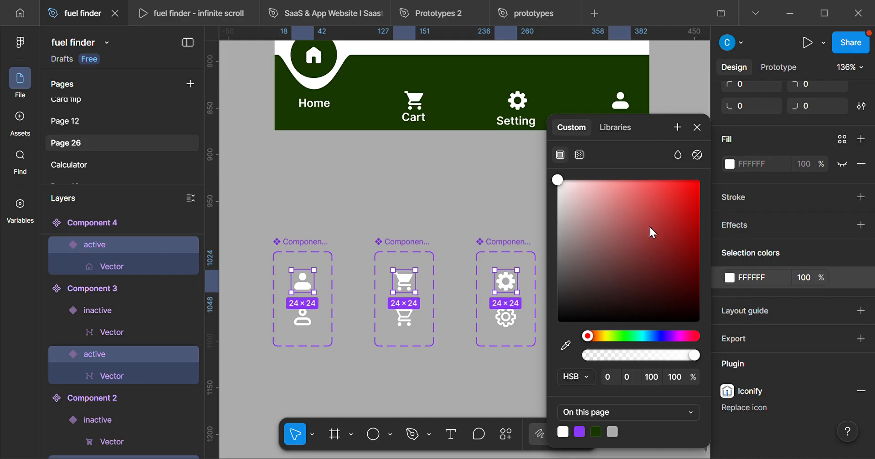
pyautogui.moveTo(592, 340); pyautogui.dragTo(606, 339)
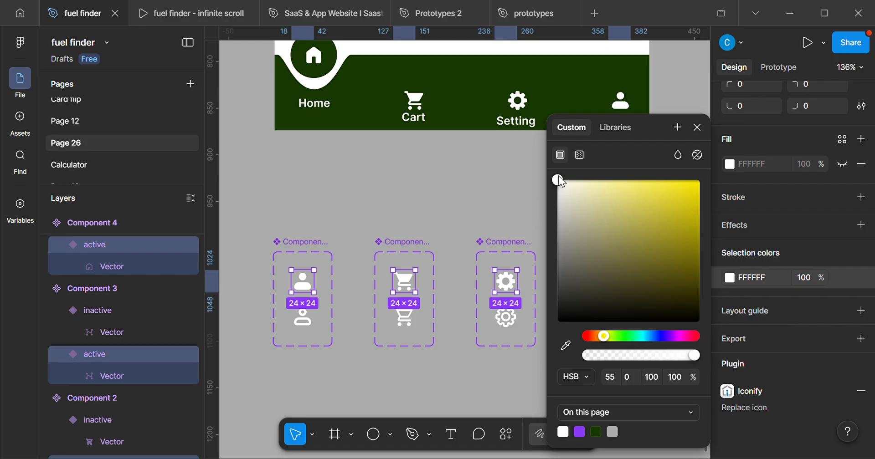
pyautogui.click(687, 186)
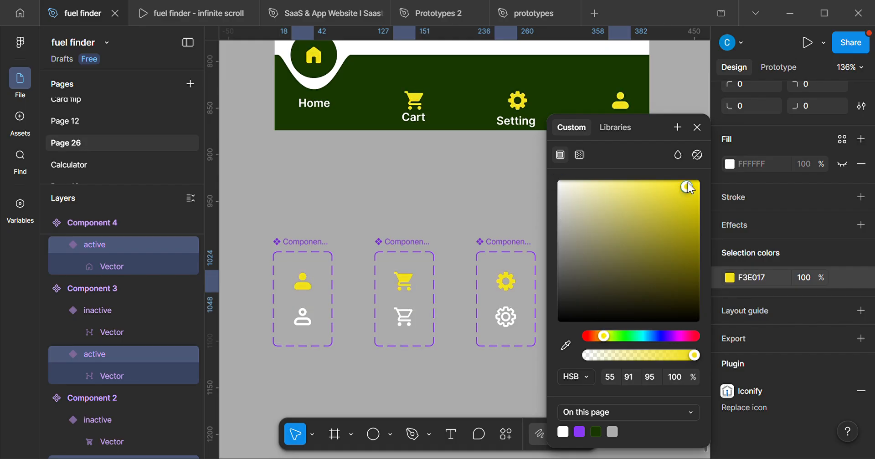
pyautogui.moveTo(690, 188); pyautogui.dragTo(710, 197)
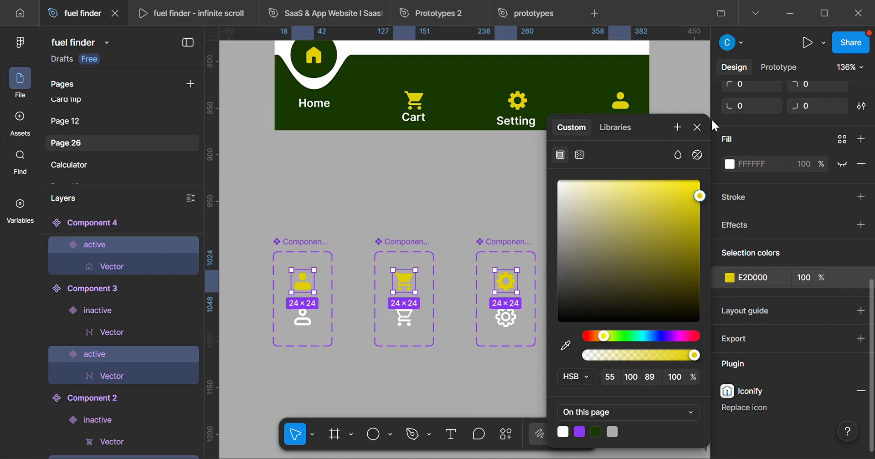
pyautogui.click(700, 129)
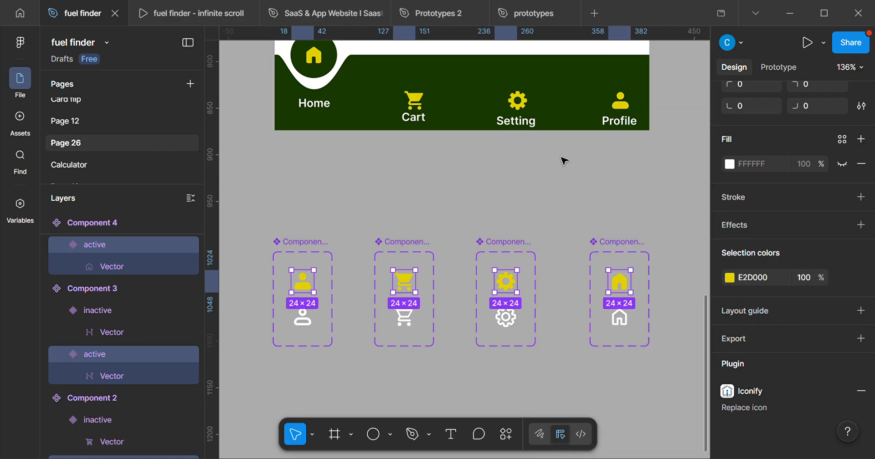
# Move all navigation bar elements, including the notch, circle, icons and labels, out of the iPhone frame onto the empty canvas beside it.
pyautogui.scroll(-2, 491, 203)
pyautogui.scroll(5, 431, 179)
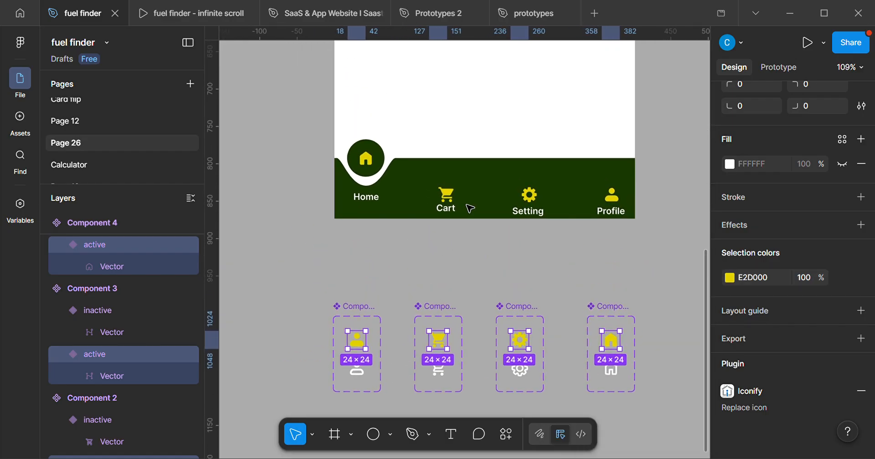
pyautogui.scroll(-2, 470, 219)
pyautogui.moveTo(471, 219); pyautogui.dragTo(450, 226)
pyautogui.moveTo(453, 291); pyautogui.dragTo(508, 236)
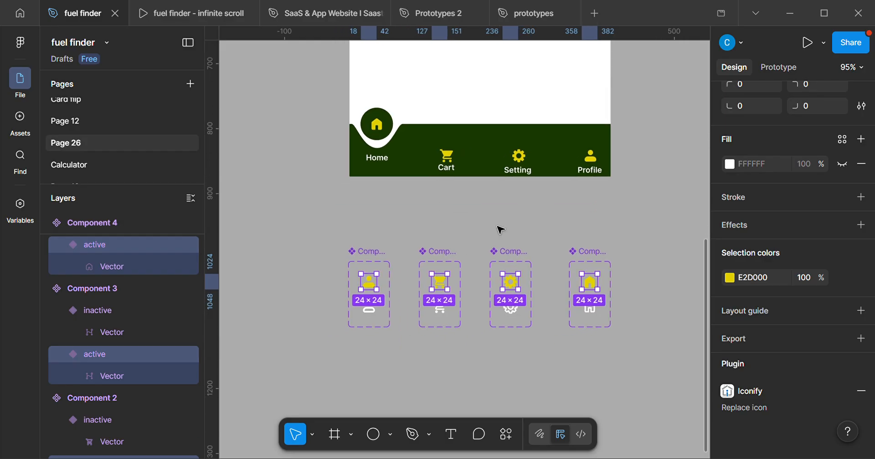
pyautogui.scroll(3, 455, 194)
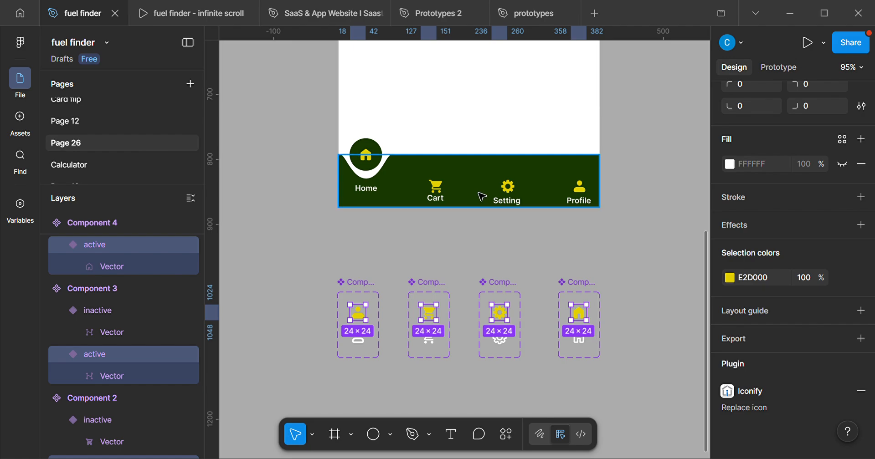
pyautogui.scroll(1, 524, 199)
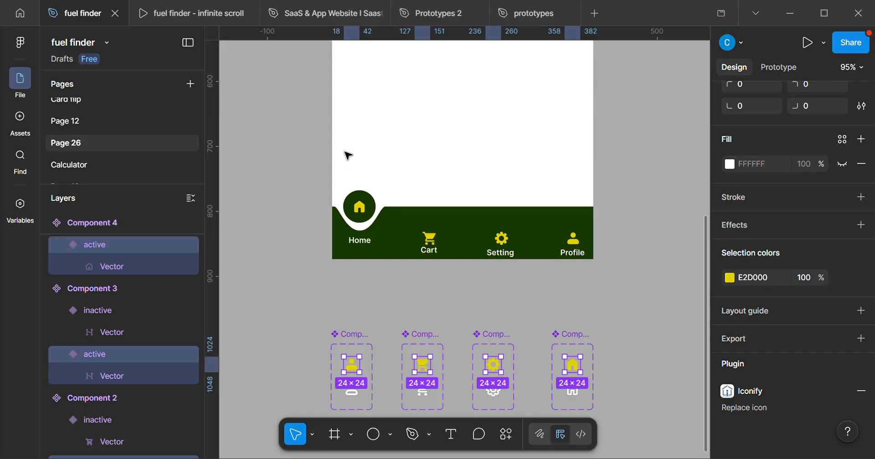
pyautogui.moveTo(341, 150); pyautogui.dragTo(416, 314)
pyautogui.scroll(-3, 597, 302)
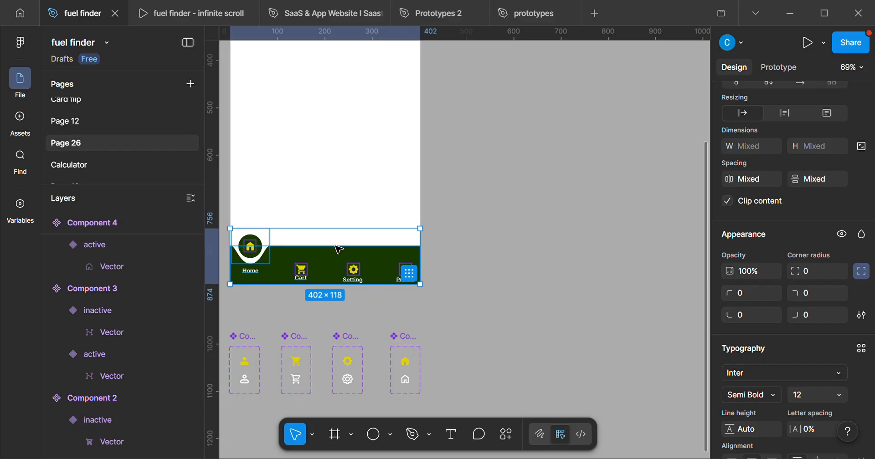
pyautogui.moveTo(338, 248); pyautogui.dragTo(567, 245)
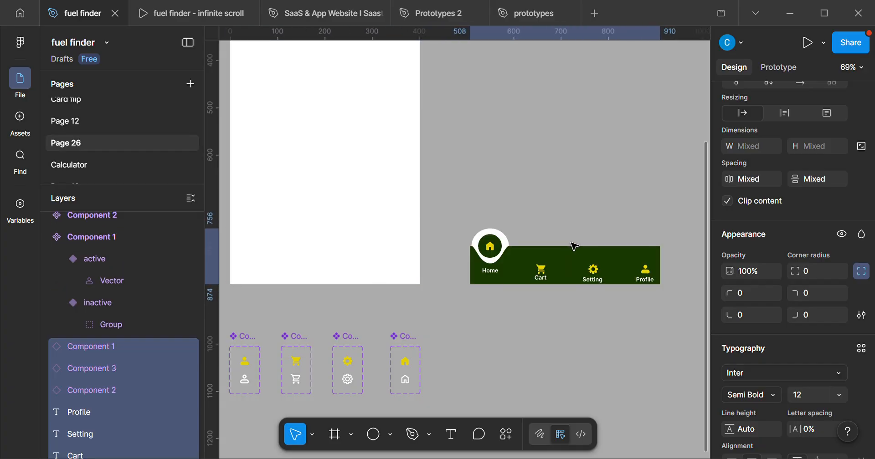
pyautogui.scroll(2, 628, 261)
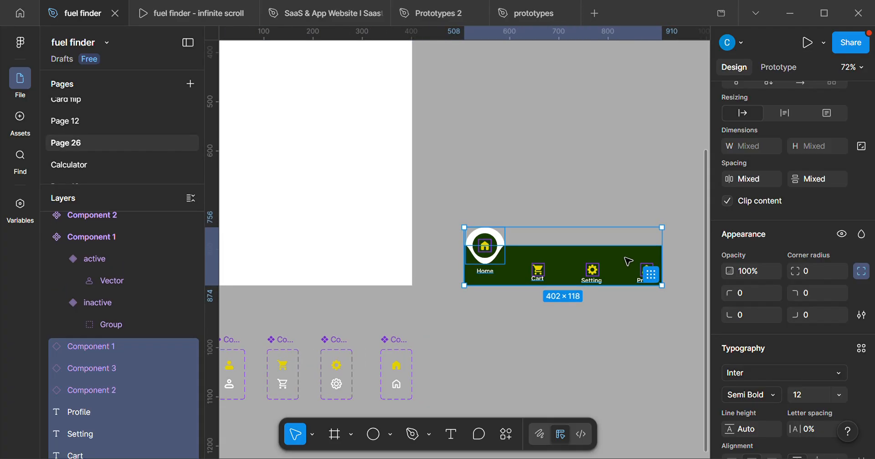
# Wrap the selected navigation bar elements in one frame and move it slightly up on the canvas.
pyautogui.scroll(4, 631, 261)
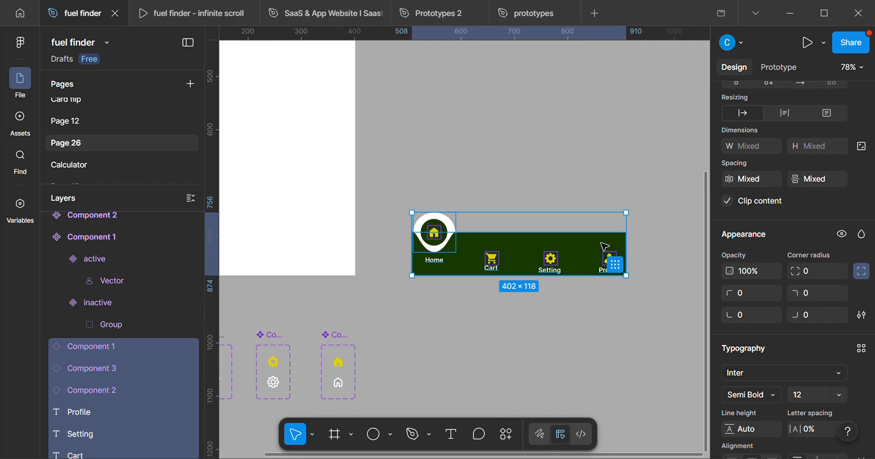
pyautogui.rightClick(512, 241)
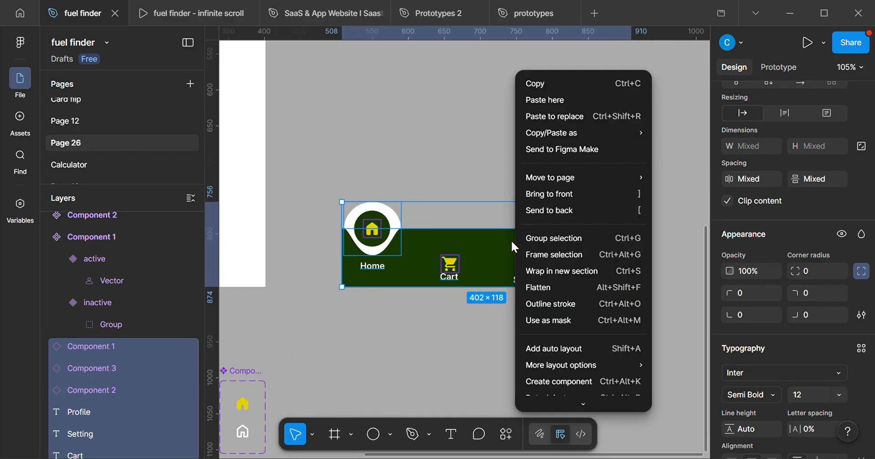
pyautogui.click(561, 259)
pyautogui.moveTo(483, 248); pyautogui.dragTo(475, 220)
pyautogui.scroll(2, 474, 217)
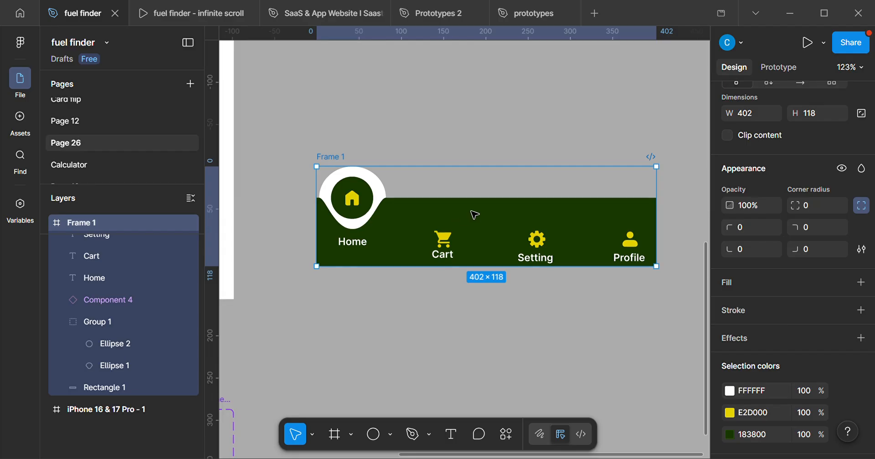
# Move the Cart, Setting and Profile labels down past the frame's lower edge and clip the frame's content to hide them.
pyautogui.scroll(1, 479, 212)
pyautogui.click(443, 270)
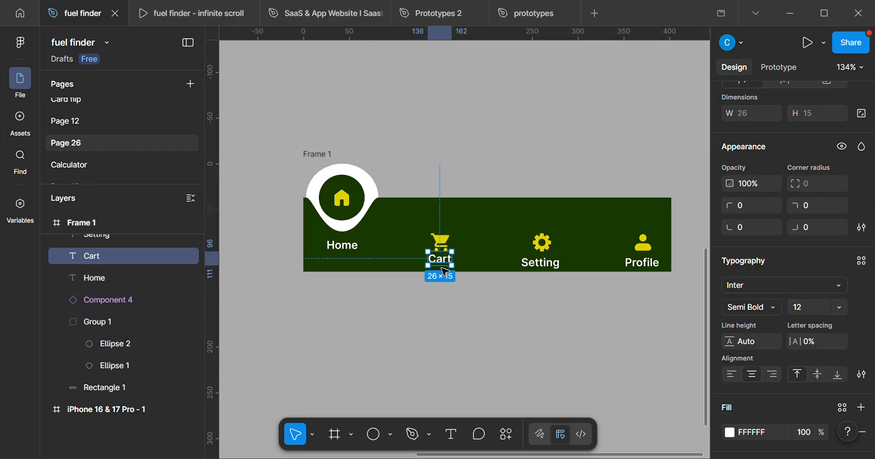
pyautogui.keyDown('shift'); pyautogui.click(539, 265); pyautogui.keyUp('shift')
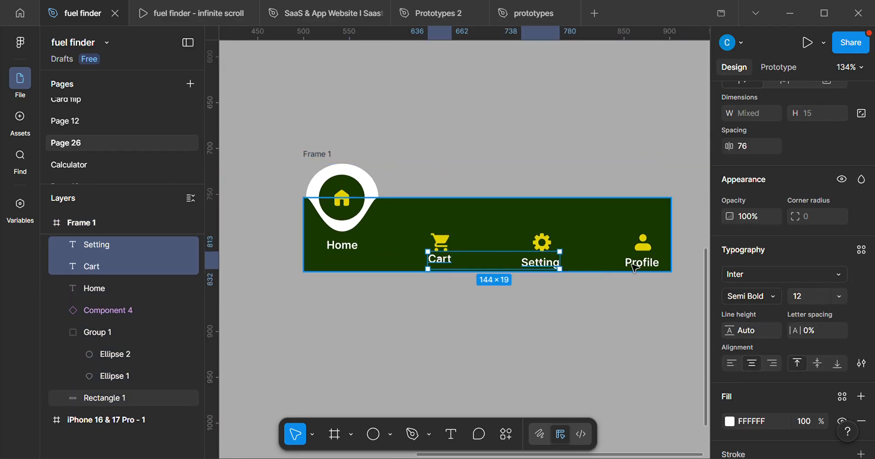
pyautogui.keyDown('shift'); pyautogui.click(659, 271); pyautogui.keyUp('shift')
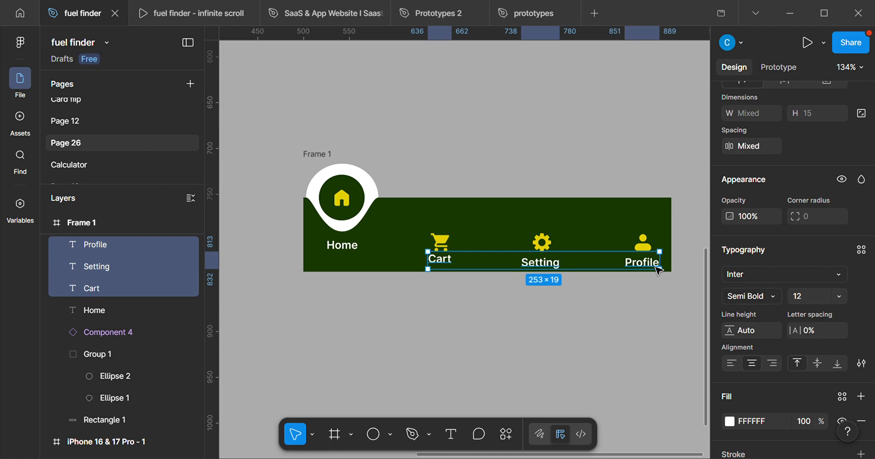
pyautogui.press('Down')
pyautogui.press('Down')
pyautogui.press('Down')
pyautogui.press('Down')
pyautogui.press('Down')
pyautogui.press('Down')
pyautogui.press('Down')
pyautogui.press('Down')
pyautogui.press('Down')
pyautogui.press('Down')
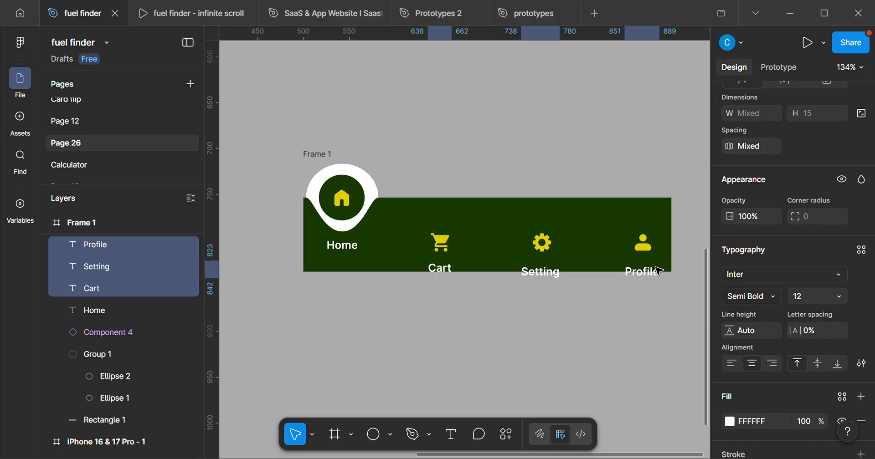
pyautogui.press('Down')
pyautogui.press('Down')
pyautogui.press('Down')
pyautogui.press('Down')
pyautogui.press('Down')
pyautogui.press('Down')
pyautogui.press('Down')
pyautogui.press('Down')
pyautogui.press('Down')
pyautogui.press('Down')
pyautogui.press('Down')
pyautogui.press('Down')
pyautogui.press('Down')
pyautogui.press('Down')
pyautogui.press('Down')
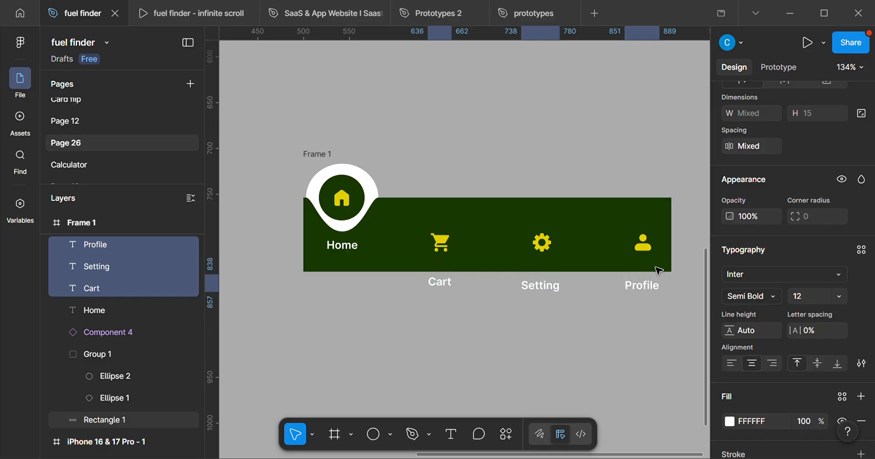
pyautogui.click(327, 161)
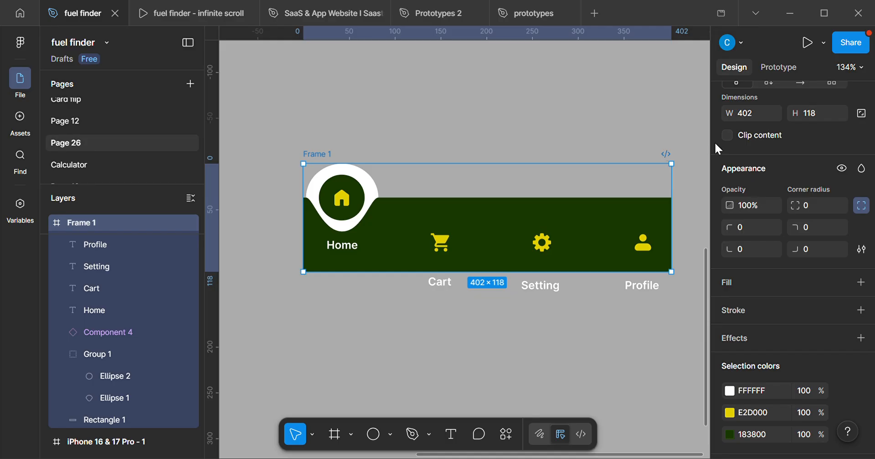
pyautogui.click(726, 136)
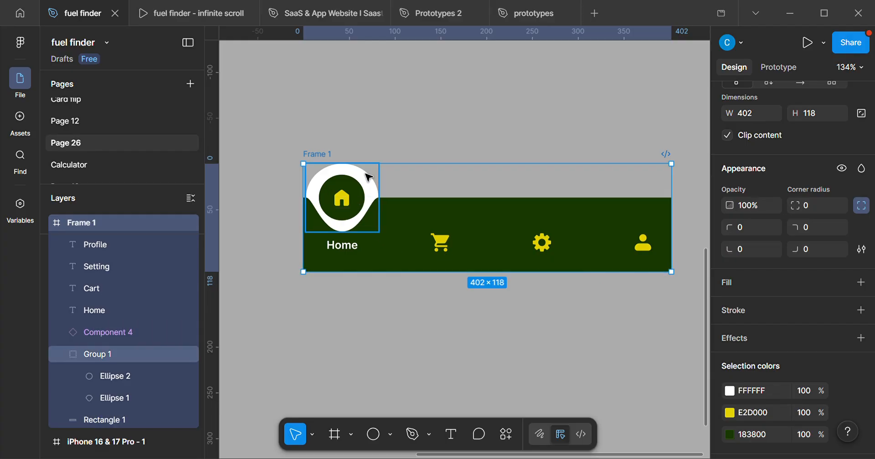
pyautogui.scroll(-2, 398, 188)
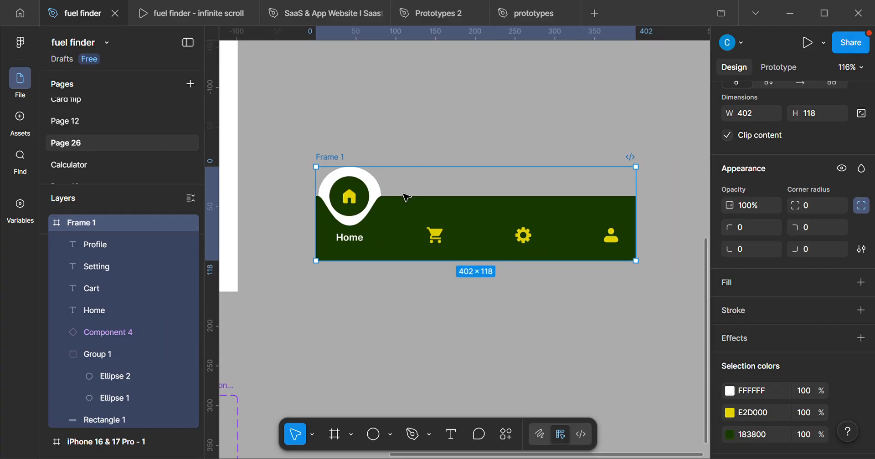
pyautogui.click(444, 242)
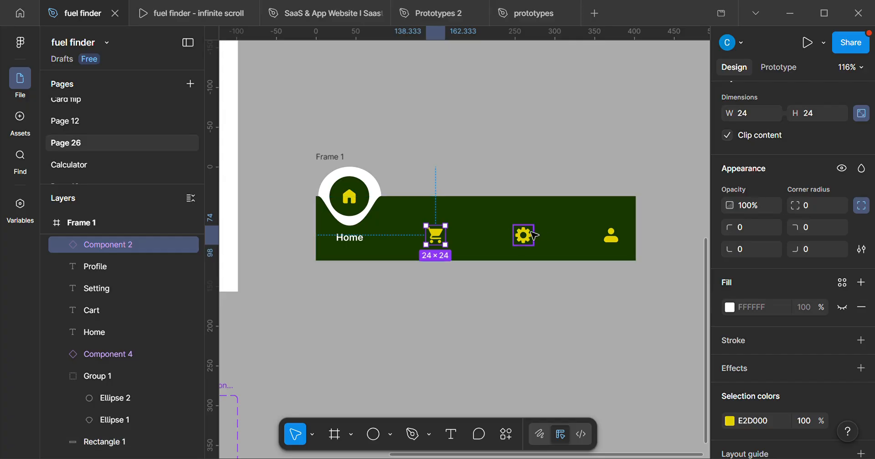
pyautogui.keyDown('shift'); pyautogui.click(534, 236); pyautogui.keyUp('shift')
pyautogui.keyDown('shift'); pyautogui.click(611, 236); pyautogui.keyUp('shift')
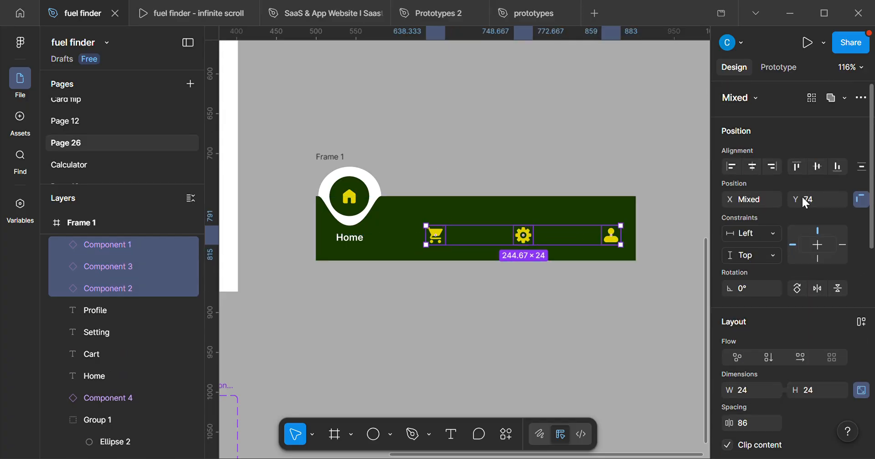
pyautogui.click(556, 271)
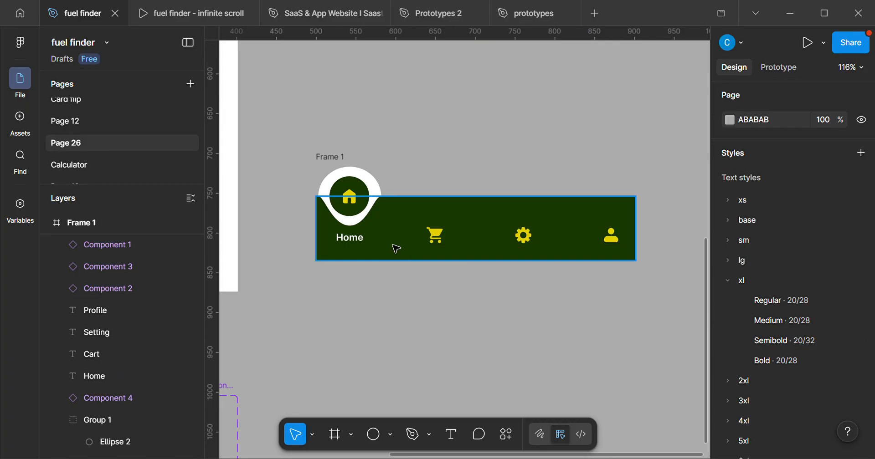
# Switch the cart, gear and person icons in the navigation bar to their inactive variants.
pyautogui.click(442, 241)
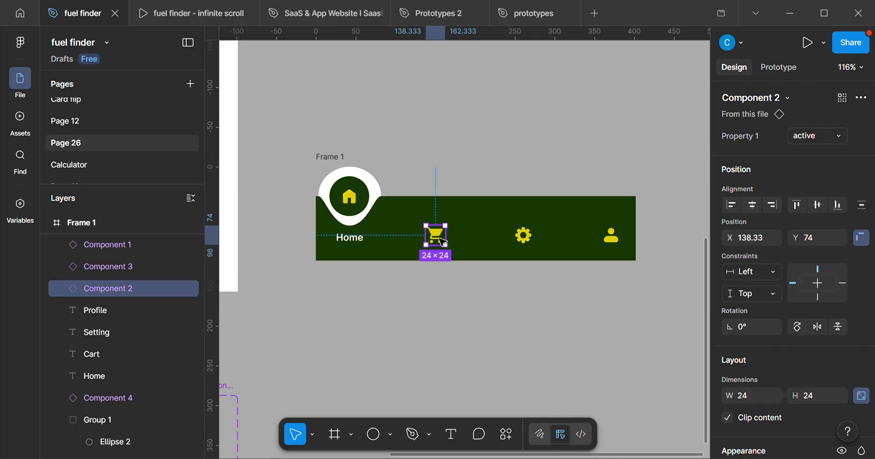
pyautogui.click(806, 136)
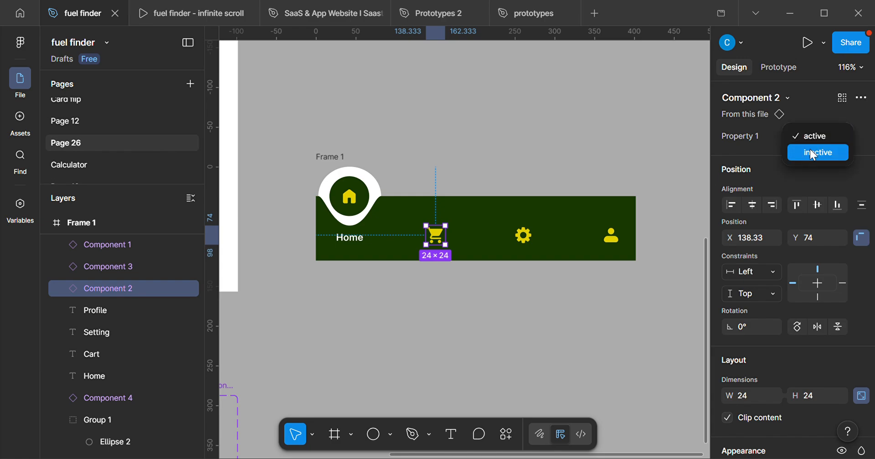
pyautogui.click(816, 153)
pyautogui.click(530, 242)
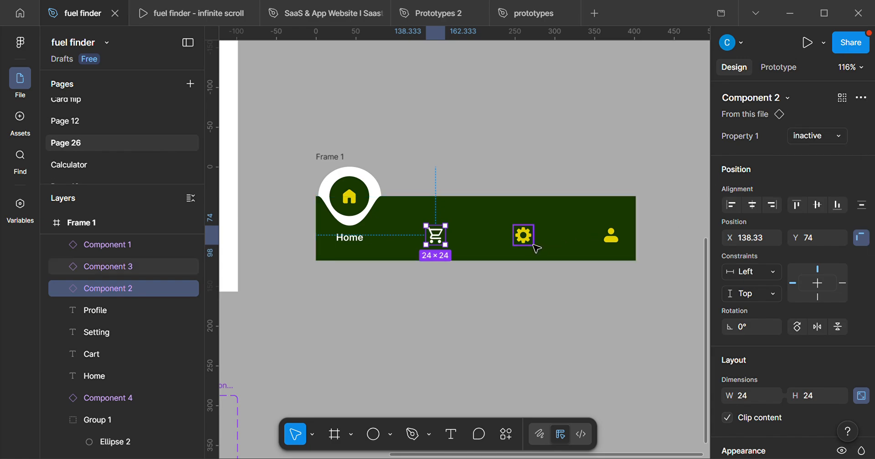
pyautogui.click(835, 136)
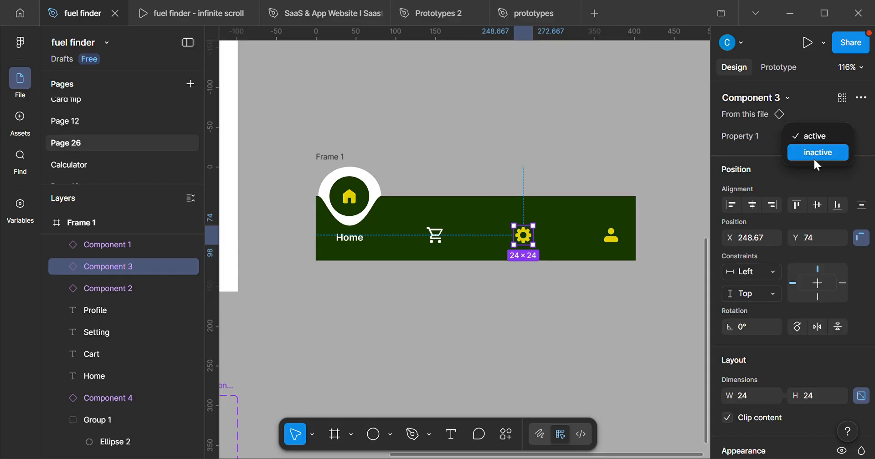
pyautogui.click(814, 153)
pyautogui.click(611, 236)
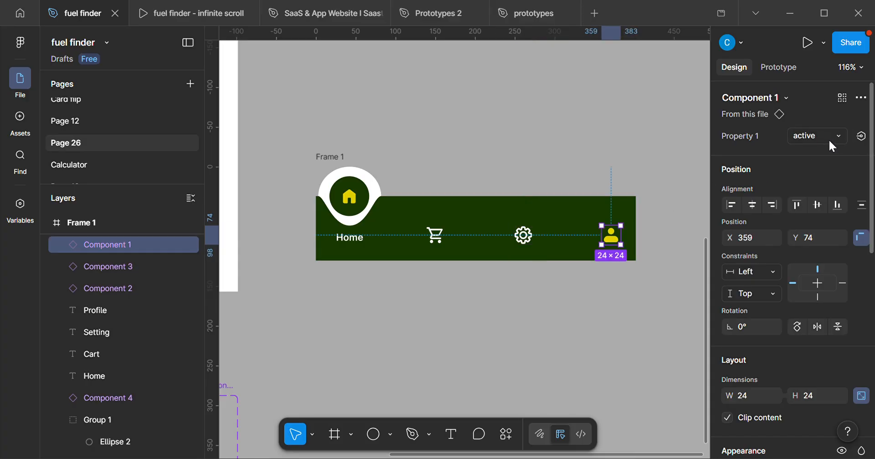
pyautogui.click(829, 138)
pyautogui.click(819, 122)
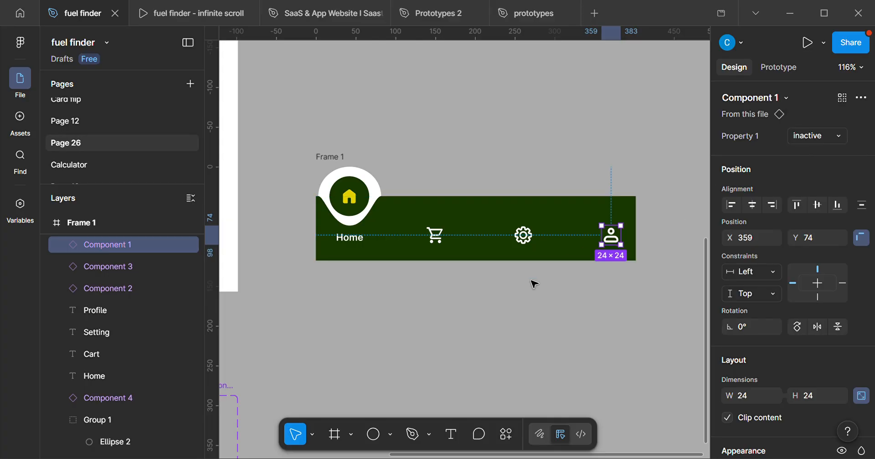
pyautogui.click(465, 316)
# Move the navigation bar frame up on the canvas to X 506, Y 687.
pyautogui.keyDown('ctrl'); pyautogui.scroll(-3, 465, 316); pyautogui.keyUp('ctrl')
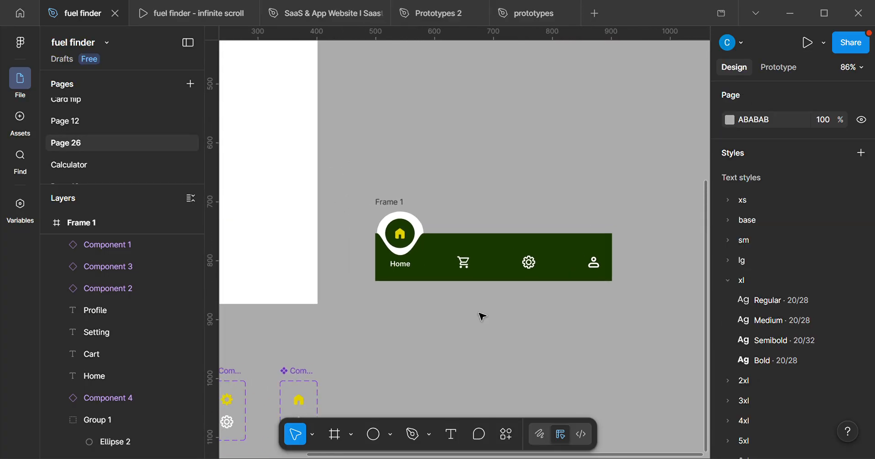
pyautogui.keyDown('ctrl'); pyautogui.scroll(-1, 513, 332); pyautogui.keyUp('ctrl')
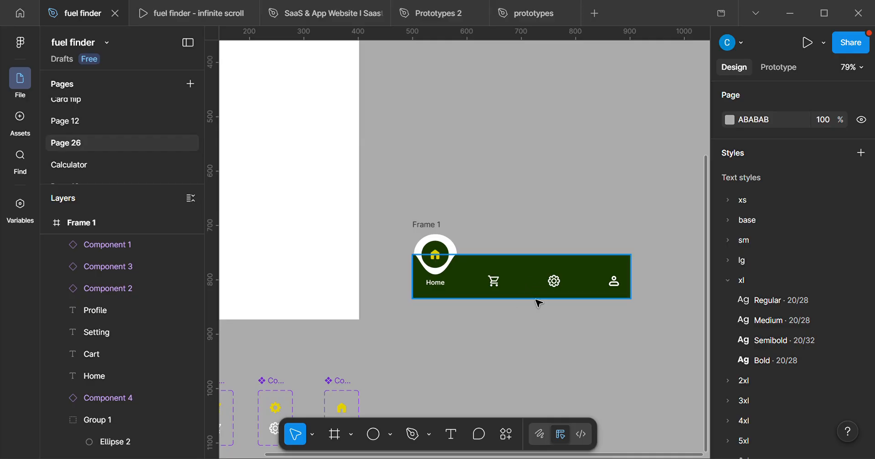
pyautogui.rightClick(566, 299)
pyautogui.click(502, 318)
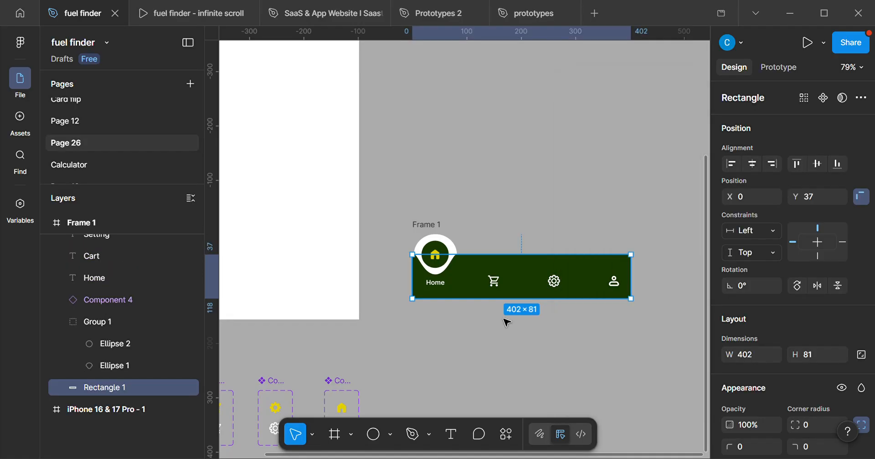
pyautogui.moveTo(436, 226); pyautogui.dragTo(445, 207)
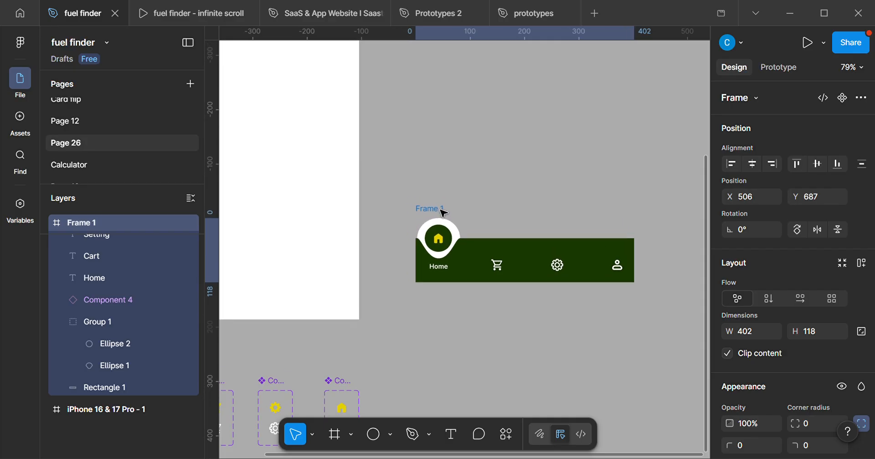
# Turn the navigation bar frame into a component, add three more variants, and shift the component set slightly to X 518, Y 668.
pyautogui.scroll(3, 633, 291)
pyautogui.scroll(5, 563, 245)
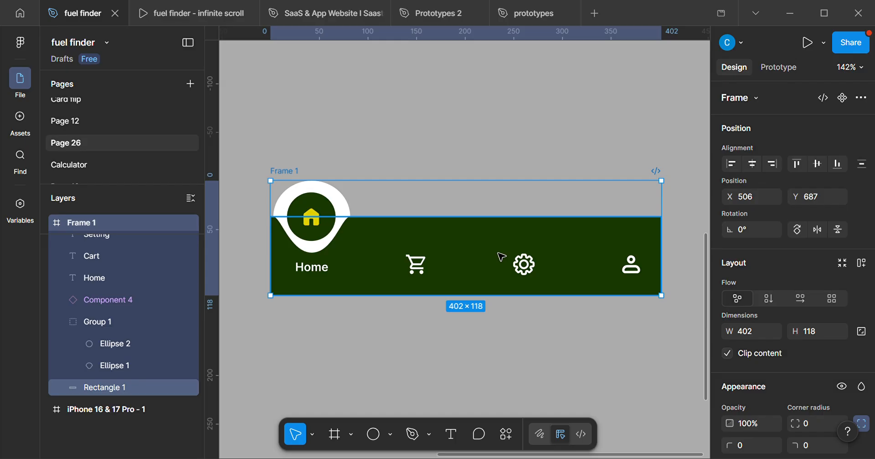
pyautogui.moveTo(556, 238); pyautogui.dragTo(549, 257)
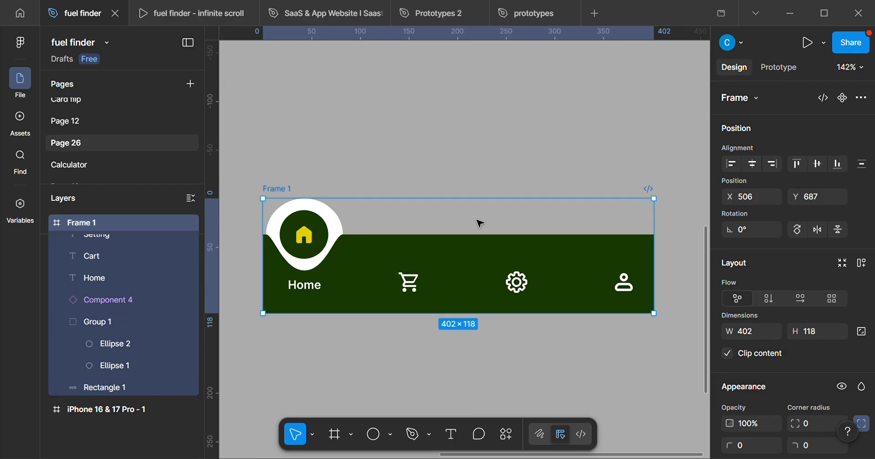
pyautogui.click(843, 98)
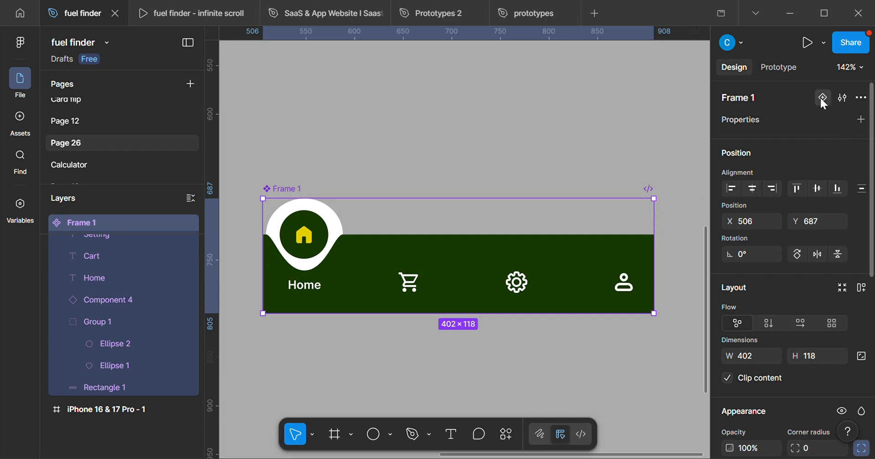
pyautogui.click(822, 97)
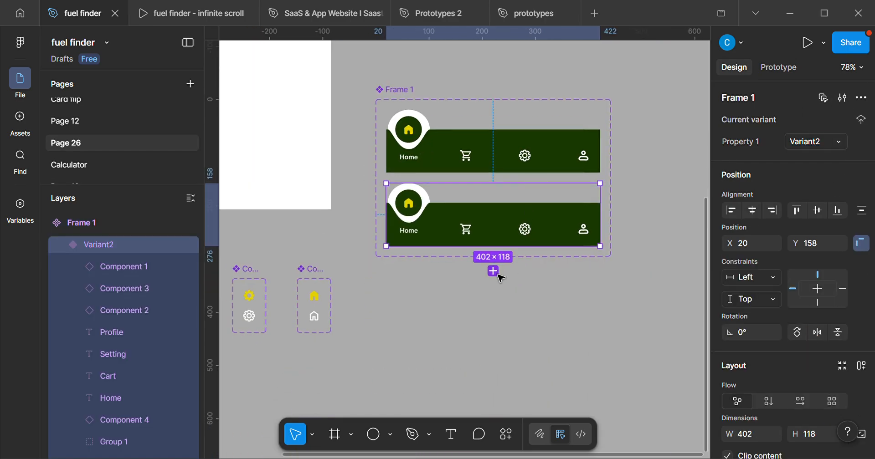
pyautogui.click(493, 272)
pyautogui.click(494, 346)
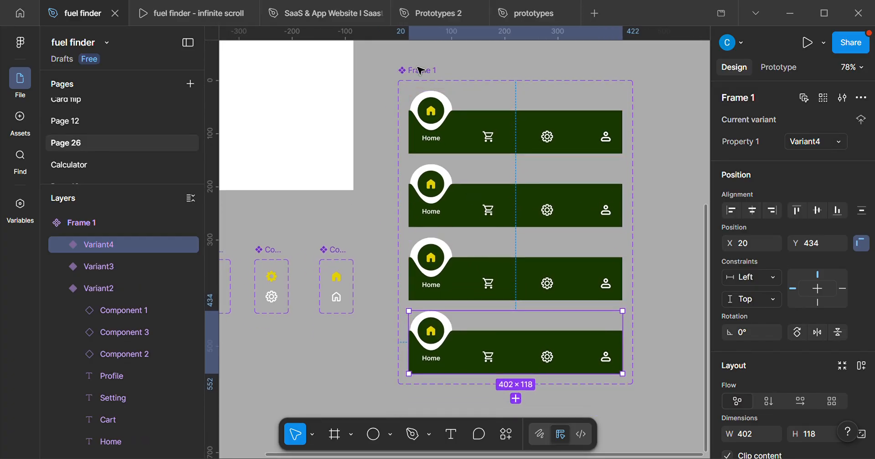
pyautogui.moveTo(420, 70); pyautogui.dragTo(436, 75)
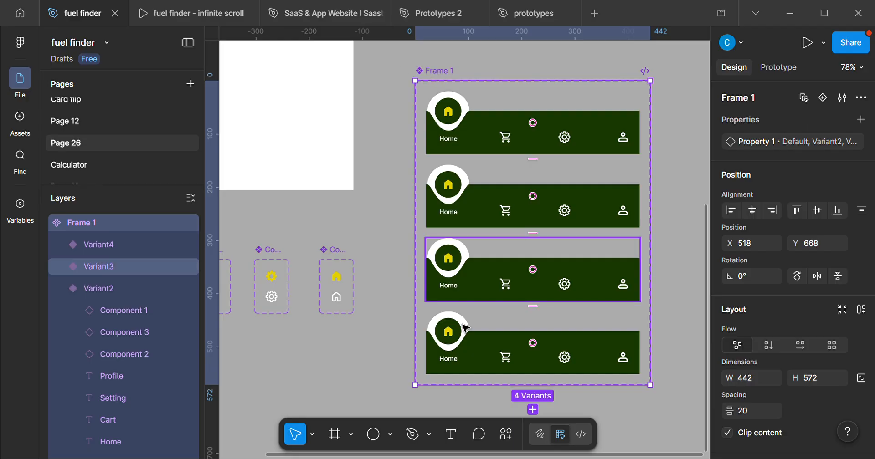
# Examine the icons, labels and notch across the four stacked navigation bar variants.
pyautogui.scroll(-1, 477, 302)
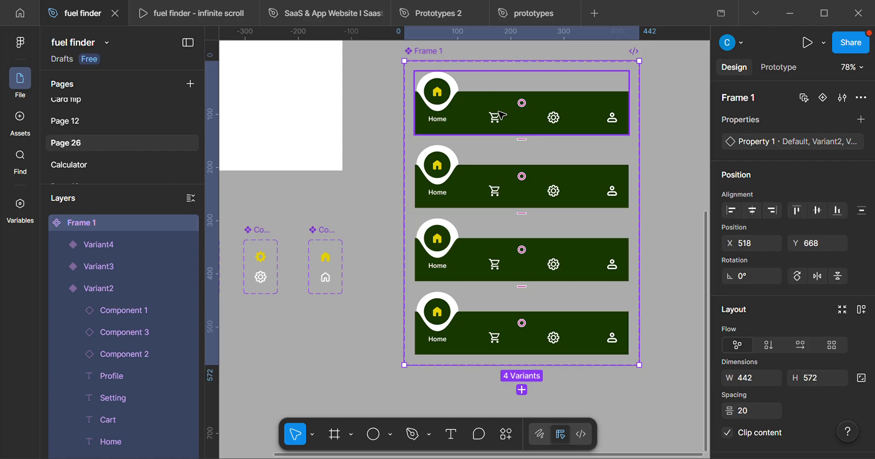
pyautogui.keyDown('ctrl'); pyautogui.scroll(2, 500, 123); pyautogui.keyUp('ctrl')
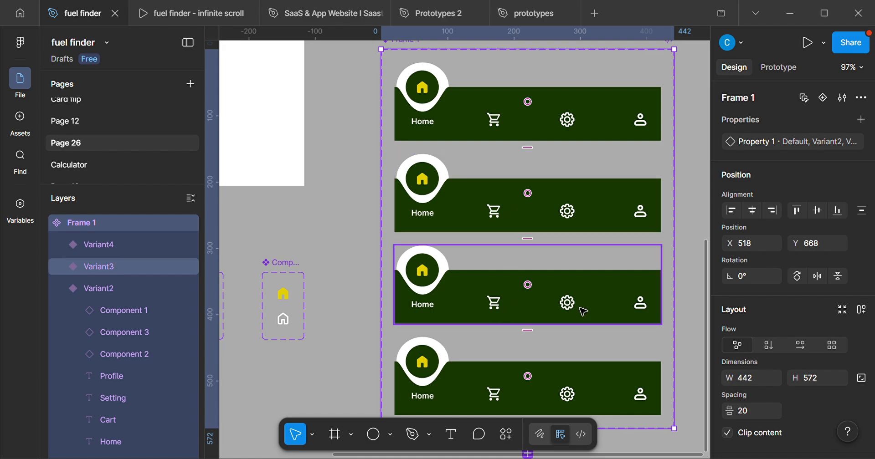
pyautogui.scroll(-2, 565, 305)
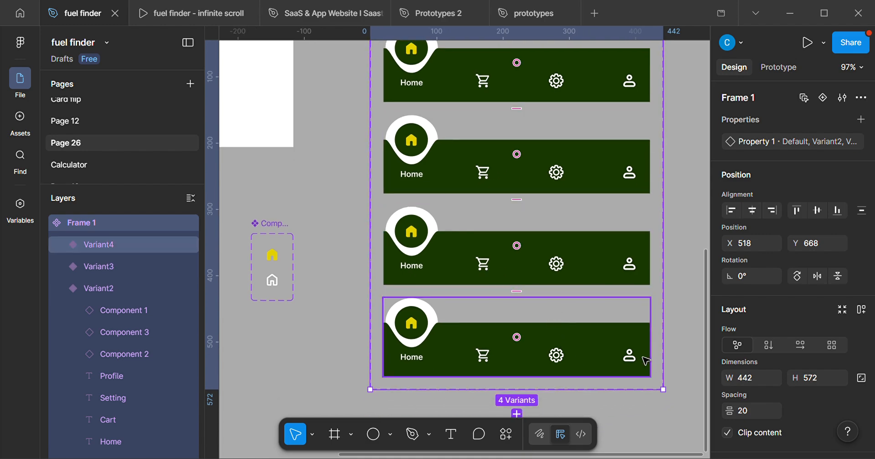
pyautogui.scroll(3, 624, 344)
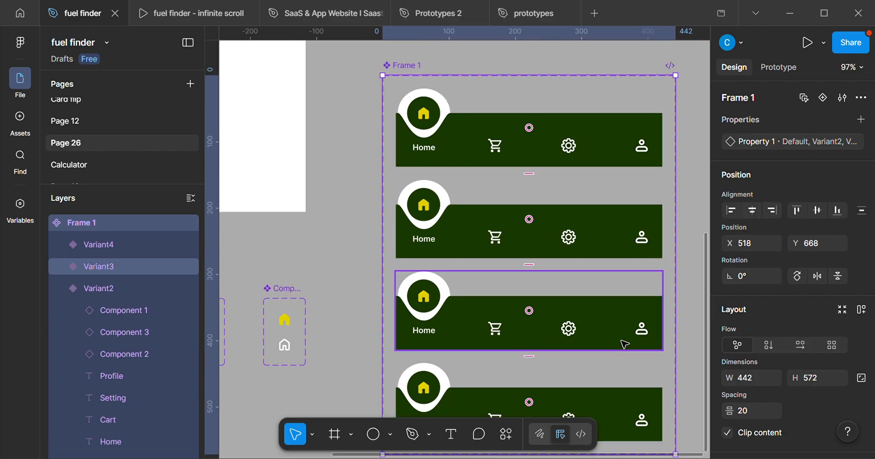
pyautogui.scroll(2, 635, 234)
pyautogui.hscroll(2, 635, 234)
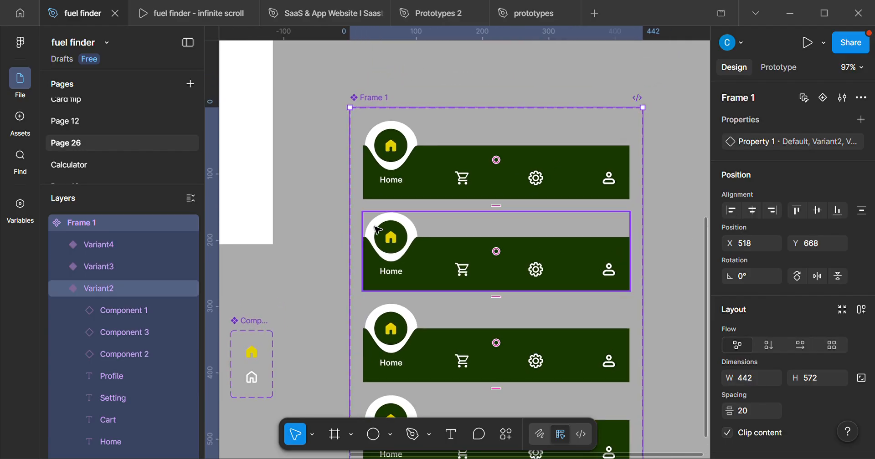
# Move the notch-and-circle group in the second variant across to X 111, over the cart position.
pyautogui.scroll(2, 377, 230)
pyautogui.hscroll(2, 449, 248)
pyautogui.click(392, 222)
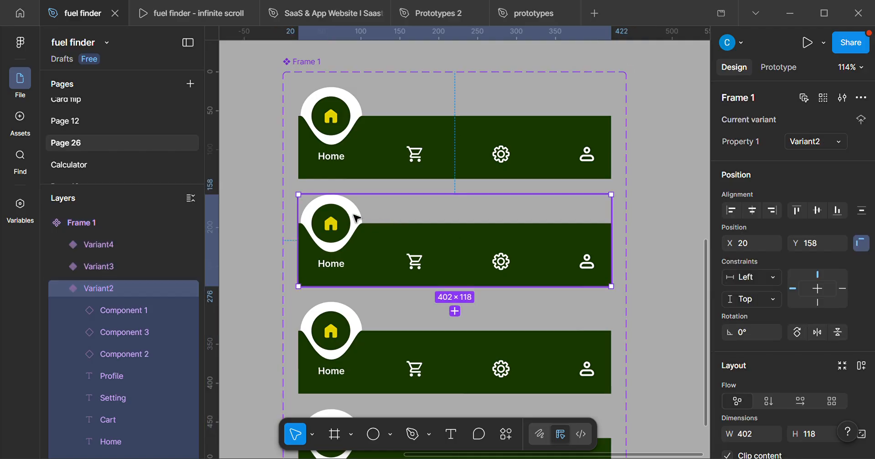
pyautogui.doubleClick(357, 218)
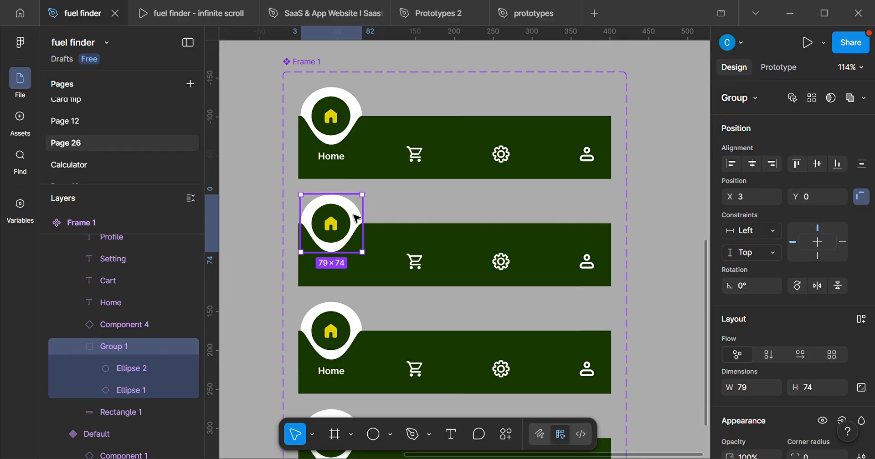
pyautogui.hotkey('shift', 'Right')
pyautogui.hotkey('shift', 'Right')
pyautogui.hotkey('shift', 'Right')
pyautogui.hotkey('shift', 'Right')
pyautogui.hotkey('shift', 'Right')
pyautogui.hotkey('shift', 'Right')
pyautogui.hotkey('shift', 'Right')
pyautogui.hotkey('shift', 'Right')
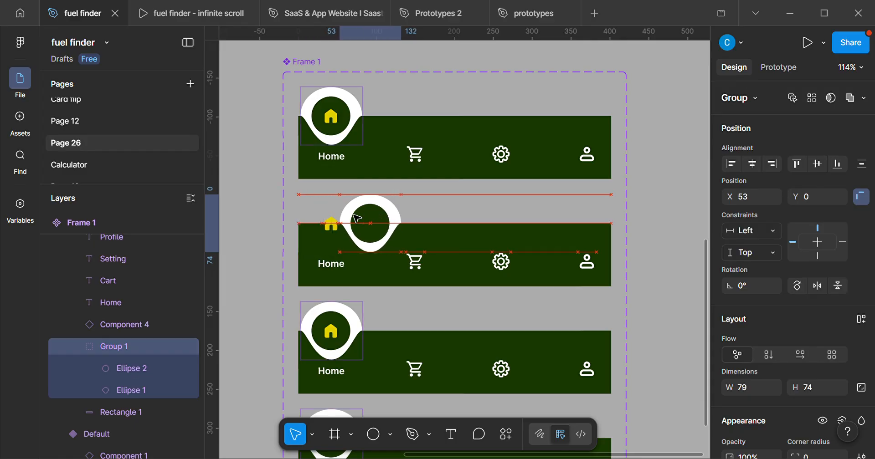
pyautogui.hotkey('shift', 'Right')
pyautogui.hotkey('shift', 'Right')
pyautogui.hotkey('shift', 'Right')
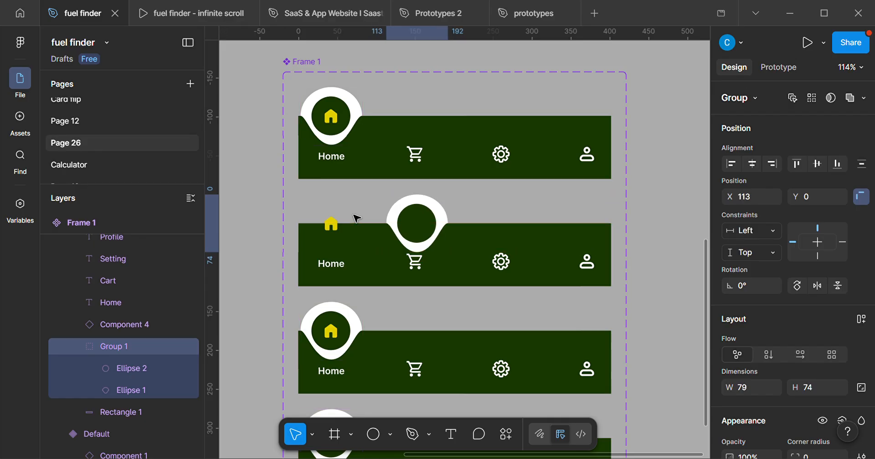
pyautogui.press('Left')
pyautogui.press('Left')
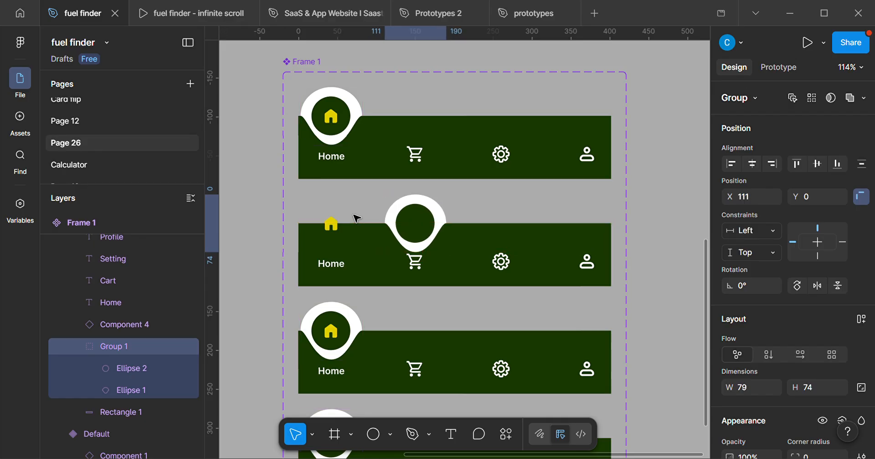
# Raise the second variant's cart icon to Y 25 so it sits inside the floating circle.
pyautogui.scroll(-1, 410, 246)
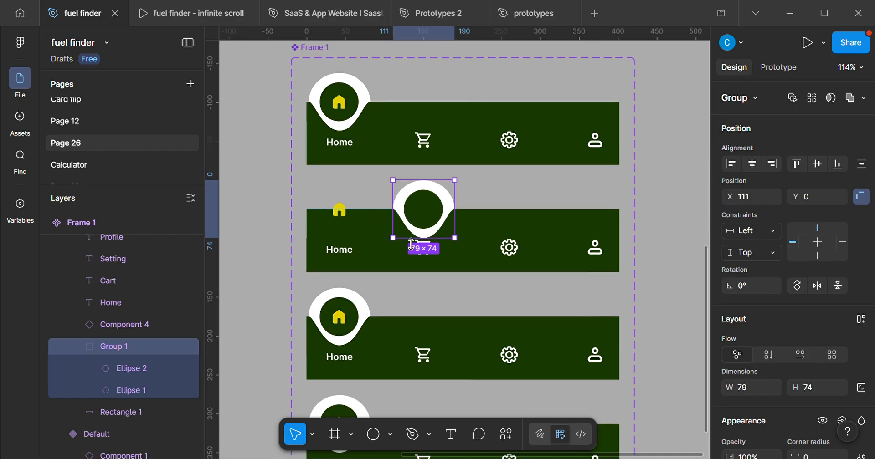
pyautogui.scroll(3, 410, 246)
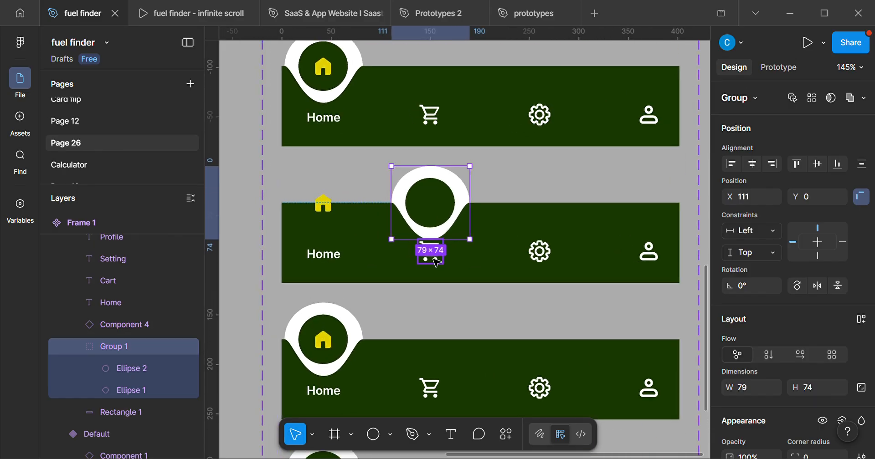
pyautogui.click(436, 263)
pyautogui.hotkey('shift', 'Up')
pyautogui.hotkey('shift', 'Up')
pyautogui.hotkey('shift', 'Up')
pyautogui.hotkey('shift', 'Up')
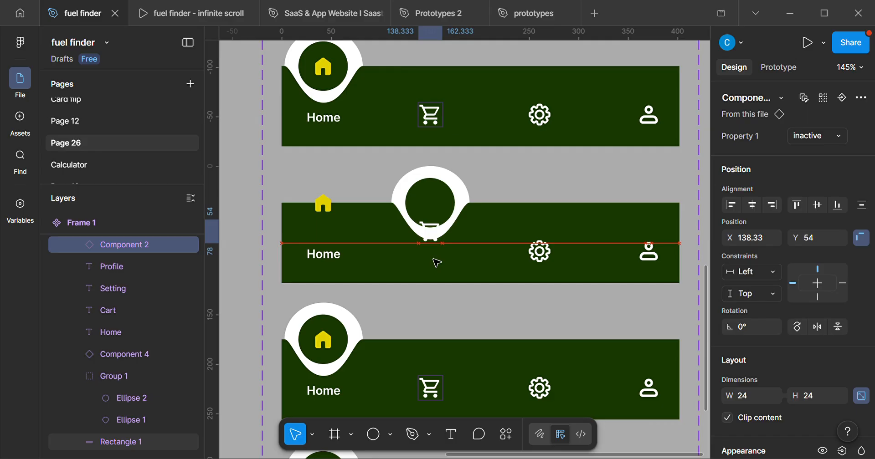
pyautogui.press('Up')
pyautogui.press('Up')
pyautogui.press('Up')
pyautogui.press('Up')
pyautogui.press('Up')
pyautogui.press('Up')
pyautogui.press('Up')
pyautogui.press('Up')
pyautogui.press('Up')
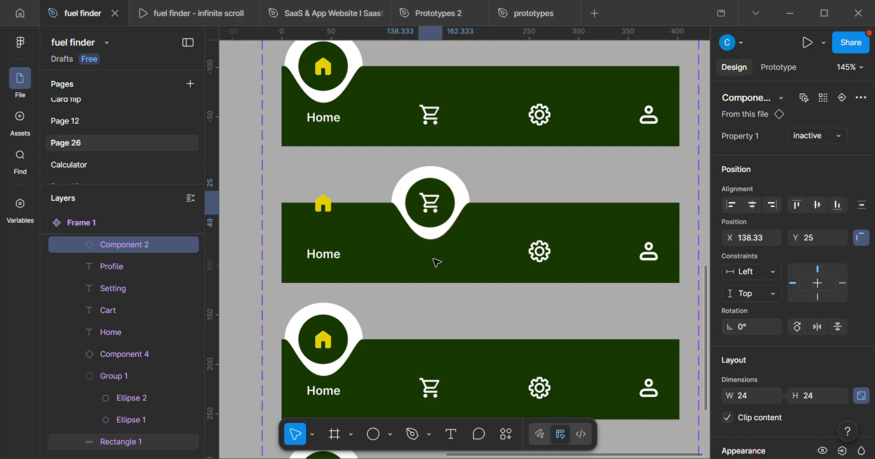
# Try small horizontal nudges of the second variant's cart icon to check its centering in the circle, ending at X 138.33.
pyautogui.press('Left')
pyautogui.press('Left')
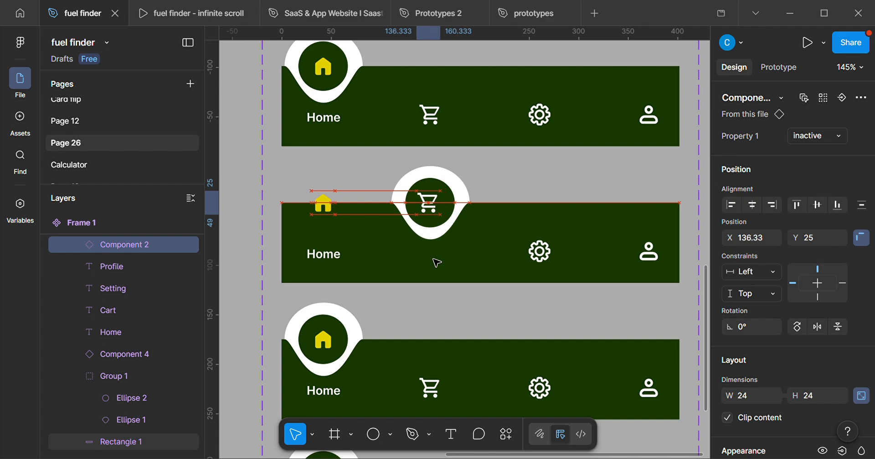
pyautogui.press('Right')
pyautogui.press('Right')
pyautogui.press('Right')
pyautogui.press('Right')
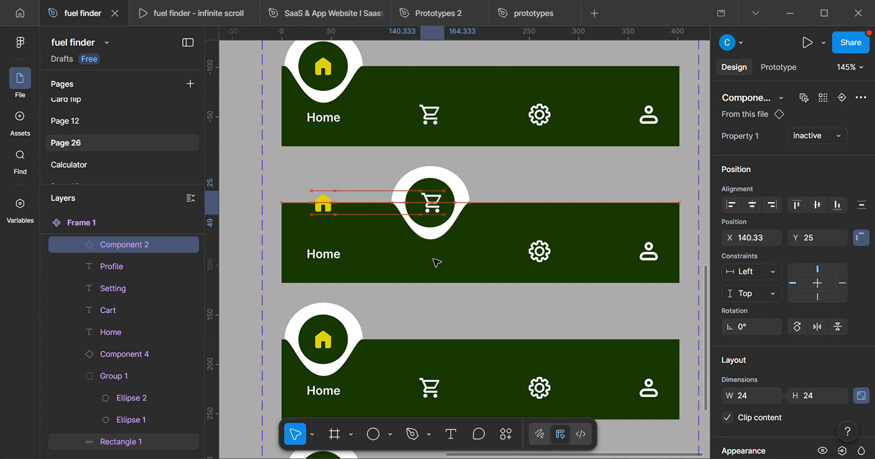
pyautogui.press('Left')
pyautogui.press('Left')
pyautogui.press('Left')
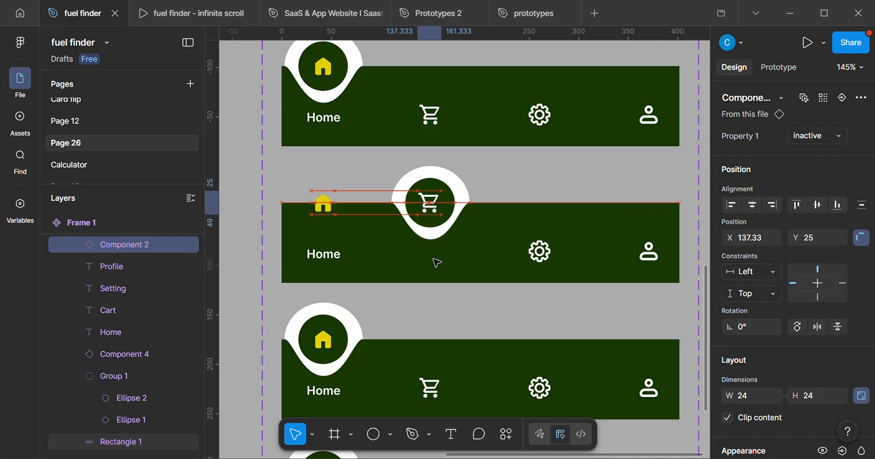
pyautogui.press('Right')
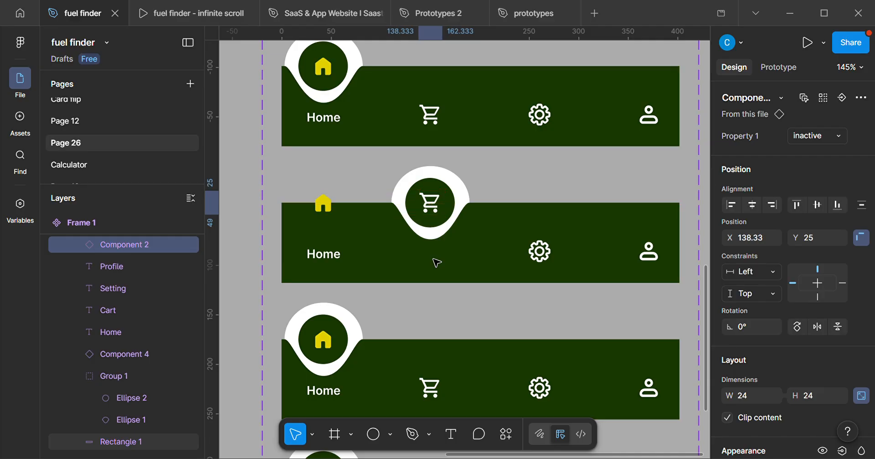
# Lower the second variant's home icon to Y 74, in line with the other inactive icons.
pyautogui.click(324, 205)
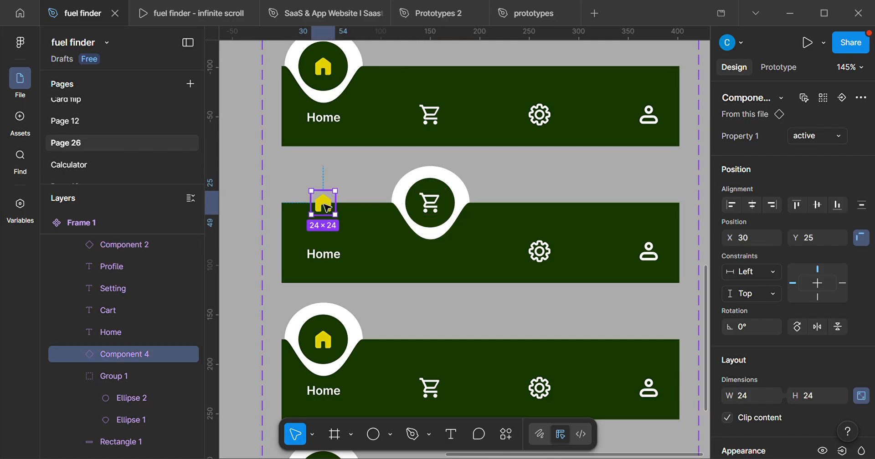
pyautogui.hotkey('shift', 'Down')
pyautogui.hotkey('shift', 'Down')
pyautogui.hotkey('shift', 'Down')
pyautogui.hotkey('shift', 'Down')
pyautogui.hotkey('shift', 'Down')
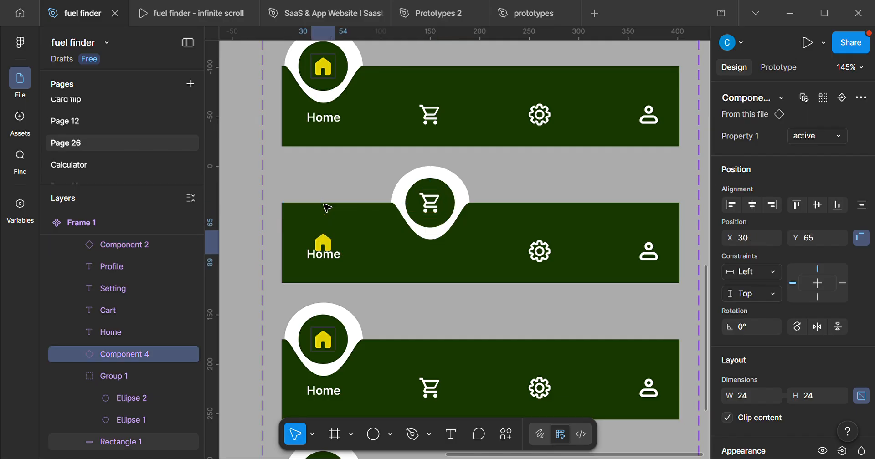
pyautogui.hotkey('shift', 'Down')
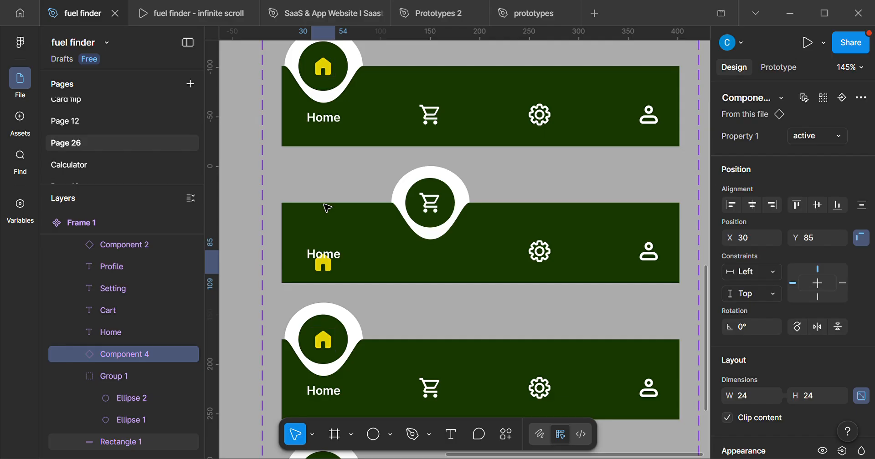
pyautogui.press('Up')
pyautogui.press('Up')
pyautogui.press('Up')
pyautogui.press('Up')
pyautogui.press('Up')
pyautogui.press('Up')
pyautogui.press('Up')
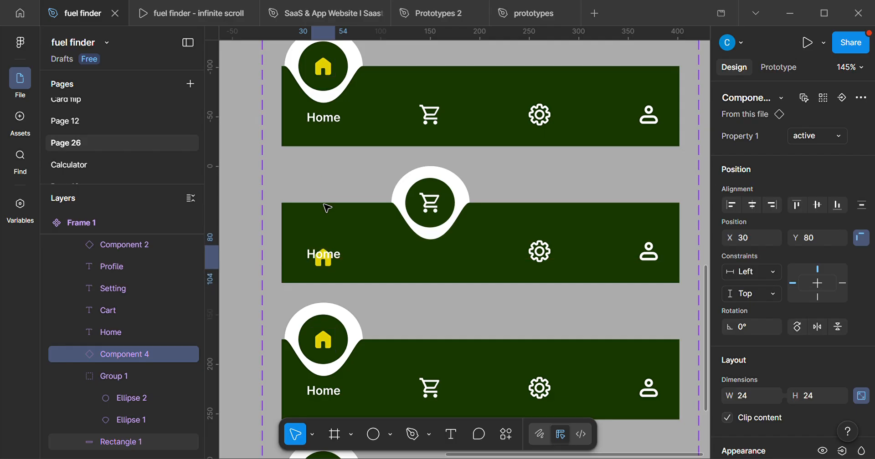
pyautogui.press('Up')
pyautogui.press('Up')
pyautogui.press('Up')
pyautogui.press('Up')
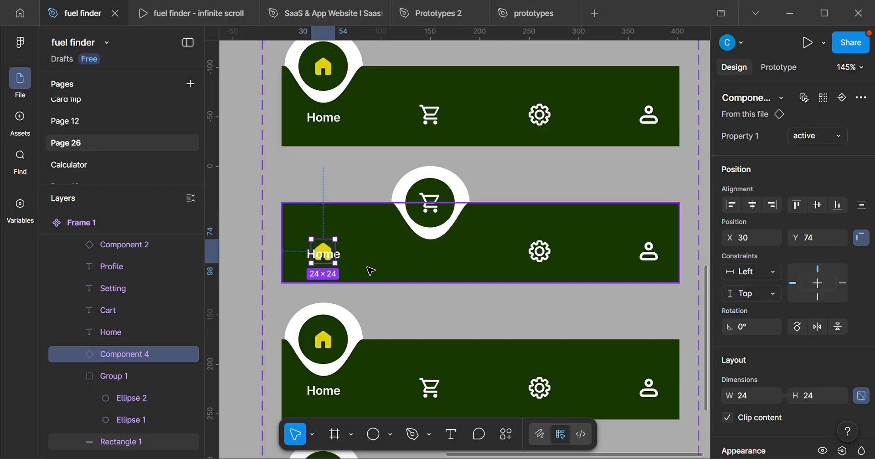
# Move the second variant's Cart label up into the bar to Y 81, below the notch.
pyautogui.scroll(3, 303, 277)
pyautogui.scroll(1, 357, 262)
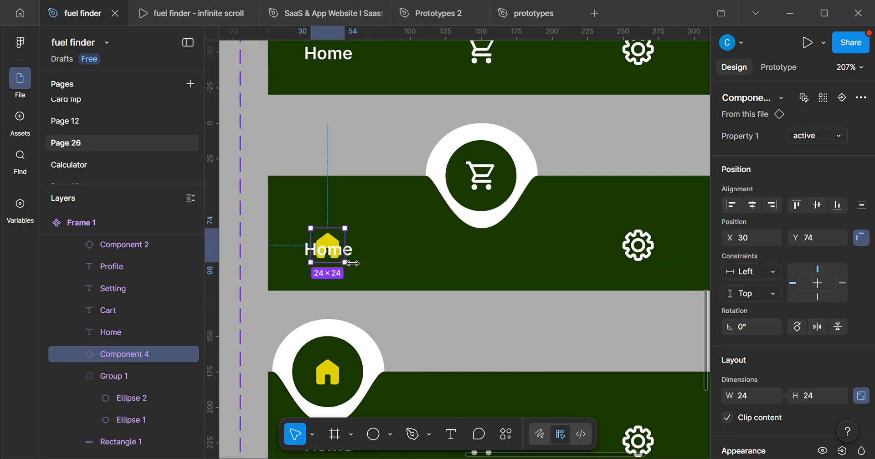
pyautogui.scroll(-5, 333, 274)
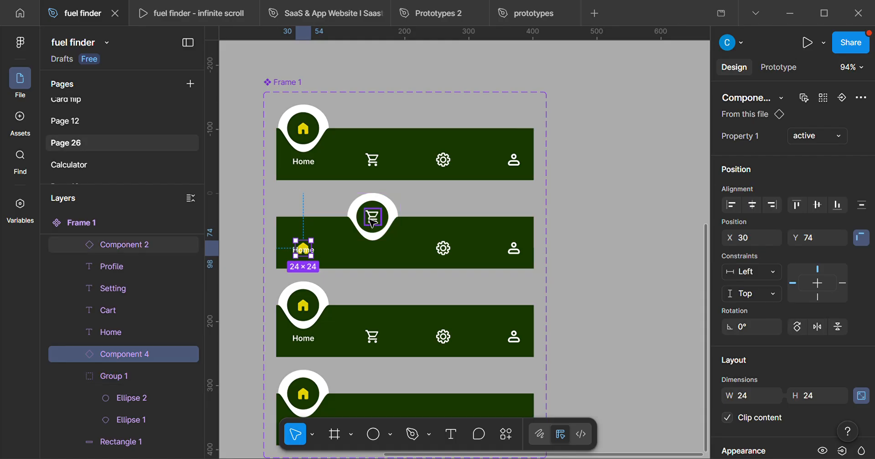
pyautogui.click(125, 306)
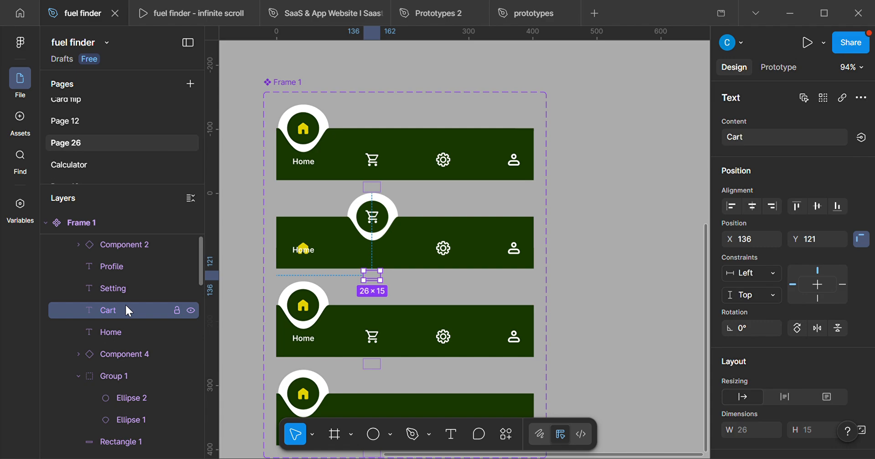
pyautogui.hotkey('shift', 'Up')
pyautogui.hotkey('shift', 'Up')
pyautogui.hotkey('shift', 'Up')
pyautogui.press('Up')
pyautogui.press('Up')
pyautogui.press('Up')
pyautogui.press('Up')
pyautogui.press('Up')
pyautogui.press('Up')
pyautogui.press('Up')
pyautogui.press('Up')
pyautogui.press('Up')
pyautogui.press('Up')
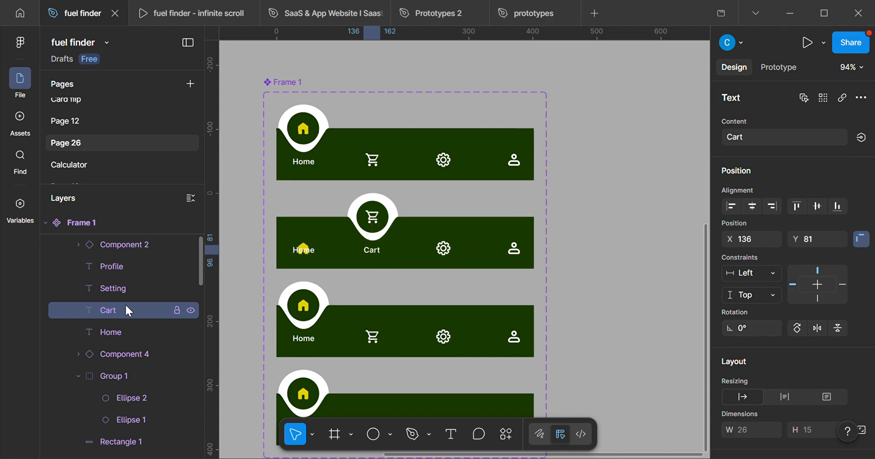
# Move the second variant's Home label down to Y 121, out of view below the bar.
pyautogui.scroll(3, 189, 221)
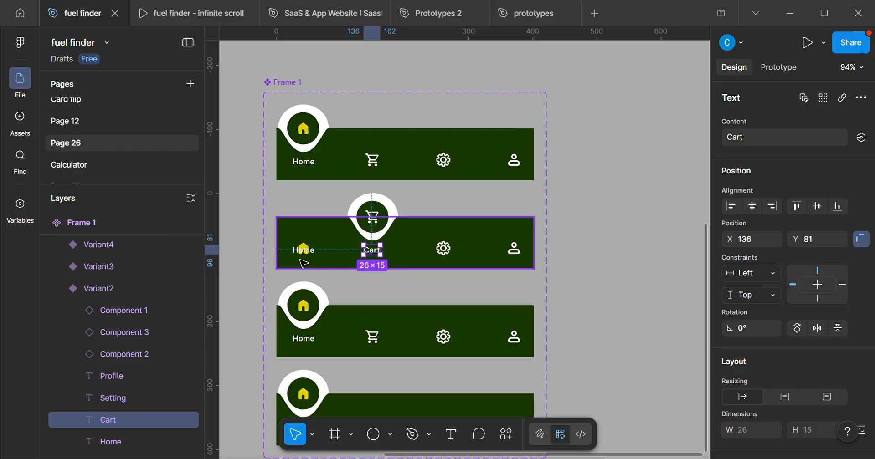
pyautogui.scroll(5, 306, 259)
pyautogui.click(302, 252)
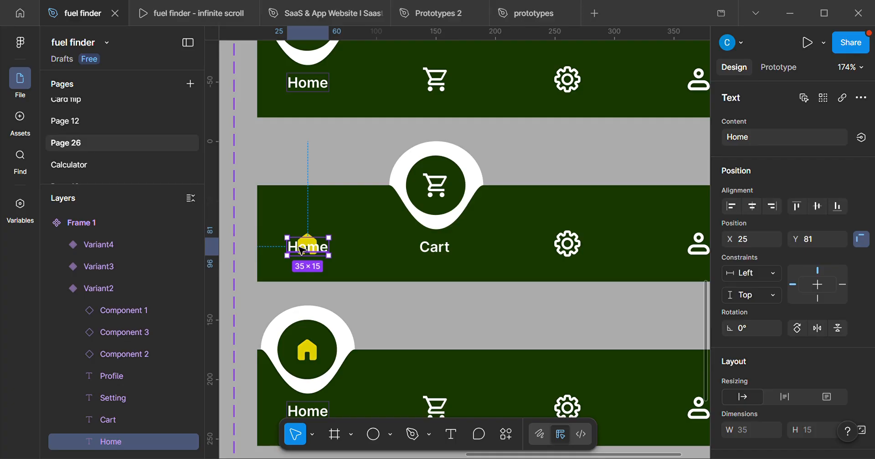
pyautogui.hotkey('shift', 'Down')
pyautogui.hotkey('shift', 'Down')
pyautogui.hotkey('shift', 'Down')
pyautogui.hotkey('shift', 'Down')
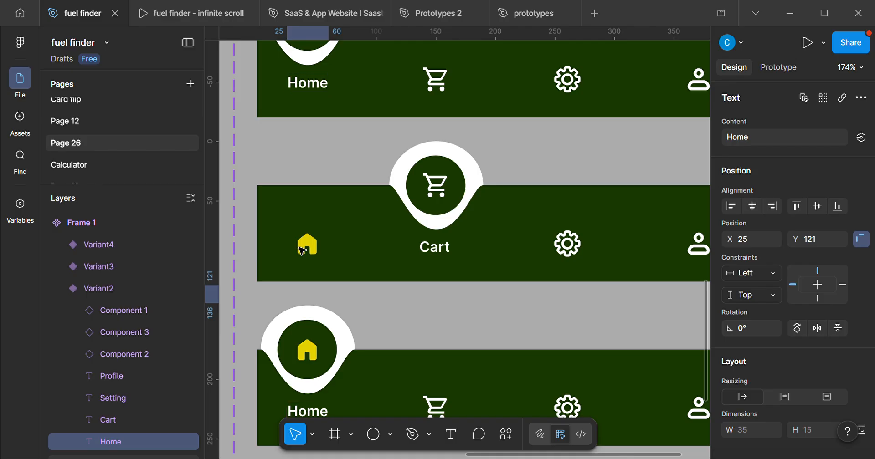
# Switch the second variant's home icon to inactive and its cart icon to active.
pyautogui.click(306, 249)
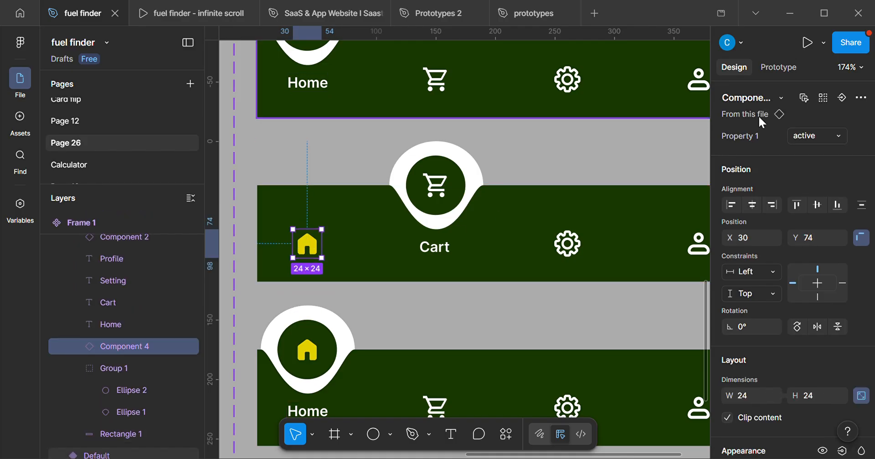
pyautogui.click(807, 141)
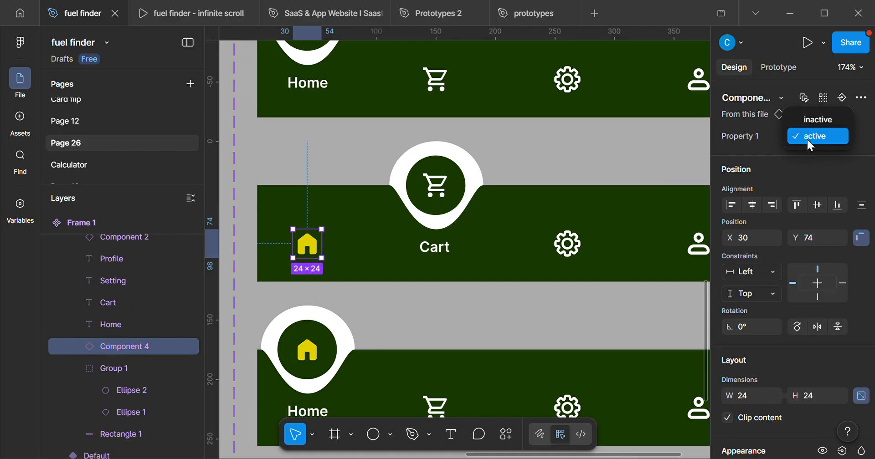
pyautogui.click(829, 120)
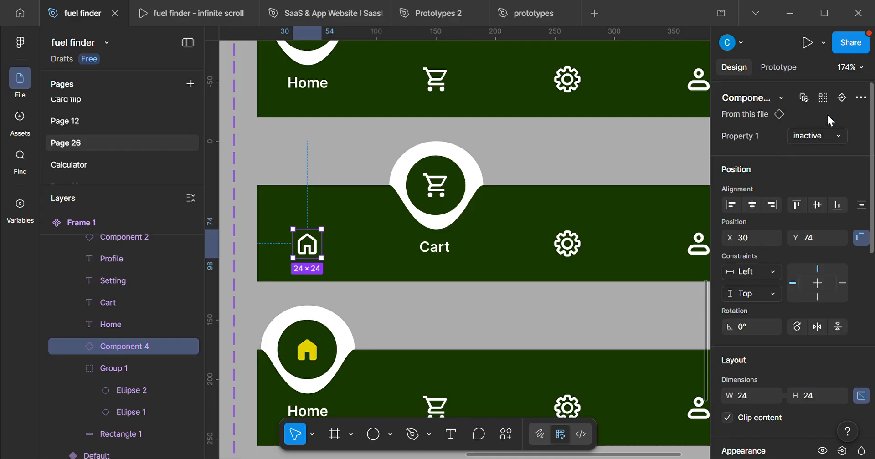
pyautogui.keyDown('ctrl'); pyautogui.scroll(-2, 391, 224); pyautogui.keyUp('ctrl')
pyautogui.keyDown('ctrl'); pyautogui.scroll(2, 391, 224); pyautogui.keyUp('ctrl')
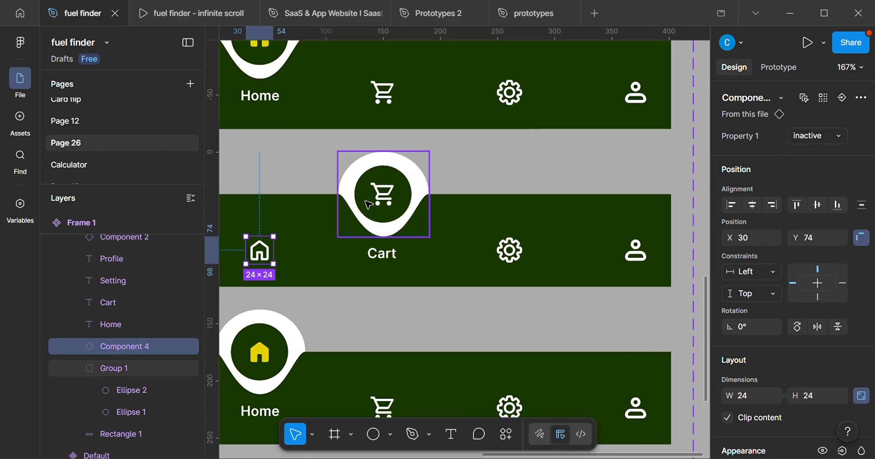
pyautogui.hscroll(-2, 390, 224)
pyautogui.click(426, 210)
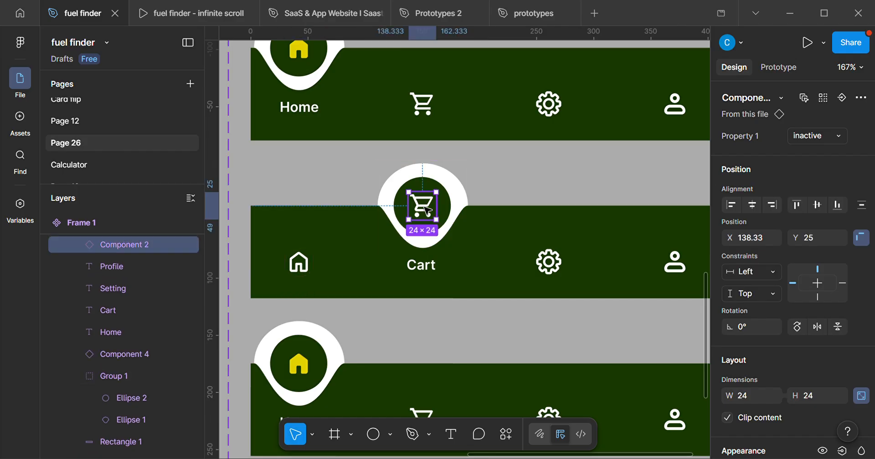
pyautogui.click(818, 136)
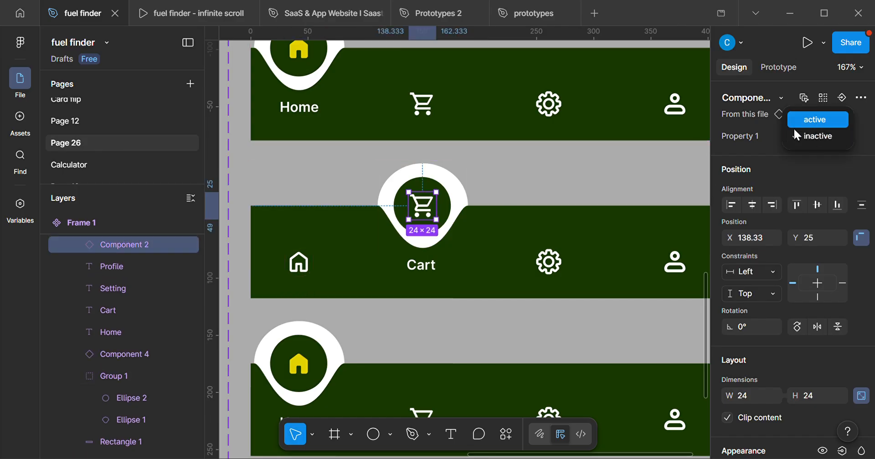
pyautogui.click(816, 120)
pyautogui.keyDown('ctrl'); pyautogui.scroll(-3, 496, 239); pyautogui.keyUp('ctrl')
pyautogui.click(541, 202)
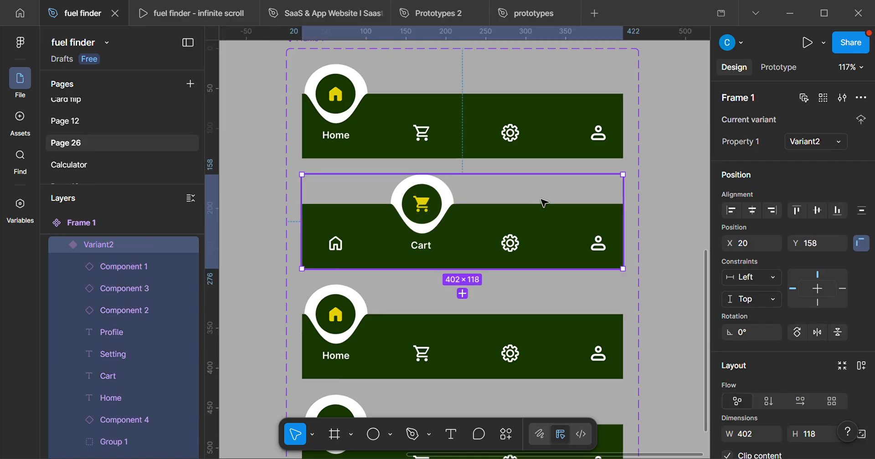
pyautogui.hscroll(-1, 542, 207)
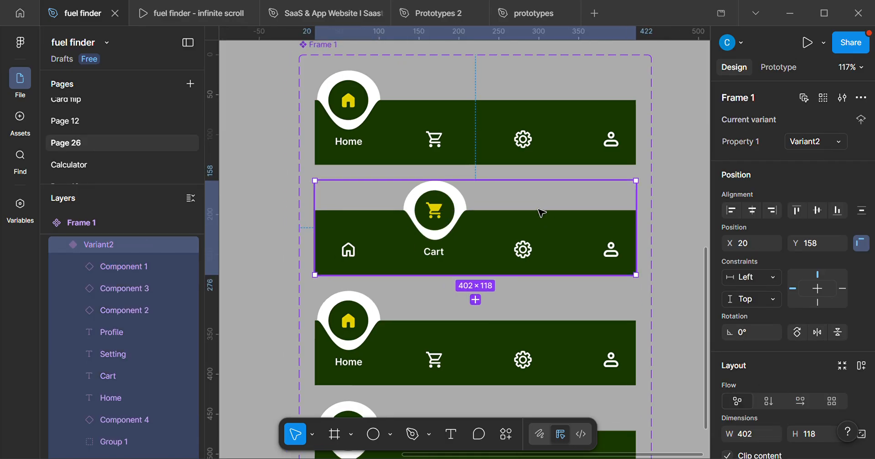
pyautogui.scroll(-1, 533, 232)
pyautogui.hscroll(1, 533, 232)
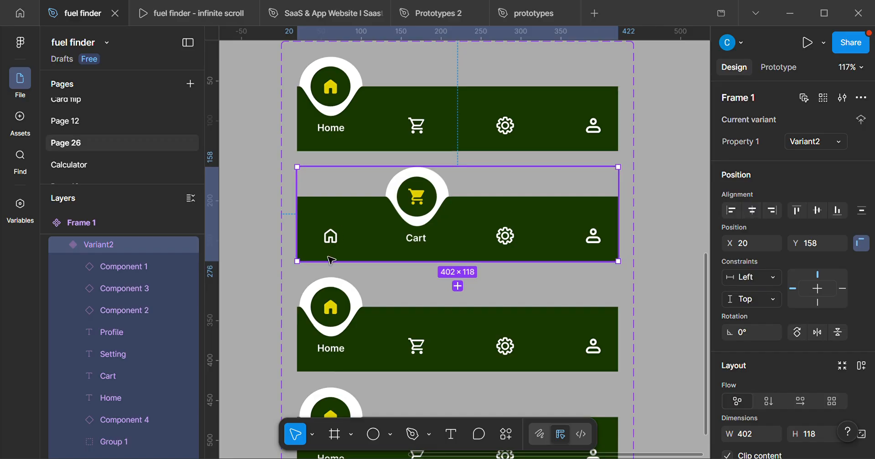
pyautogui.keyDown('ctrl'); pyautogui.scroll(2, 330, 255); pyautogui.keyUp('ctrl')
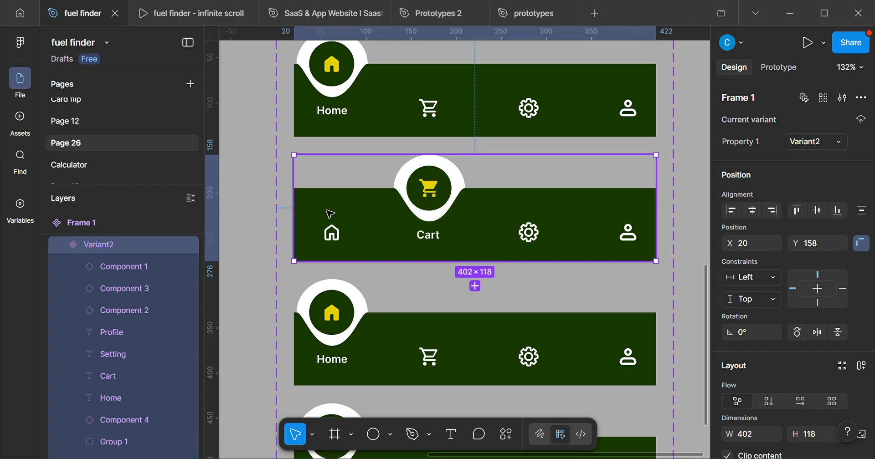
# Move the third variant's notch and circle group to X 222, Y 0, centred above the gear icon.
pyautogui.keyDown('ctrl'); pyautogui.scroll(2, 531, 254); pyautogui.keyUp('ctrl')
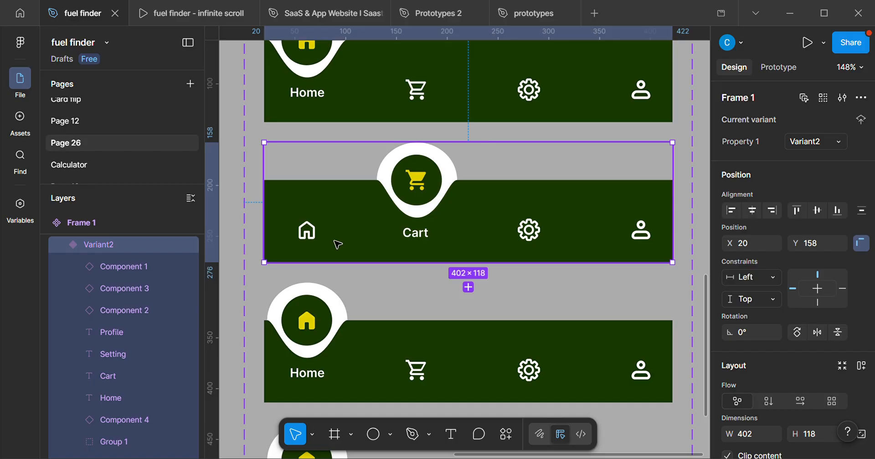
pyautogui.scroll(2, 416, 232)
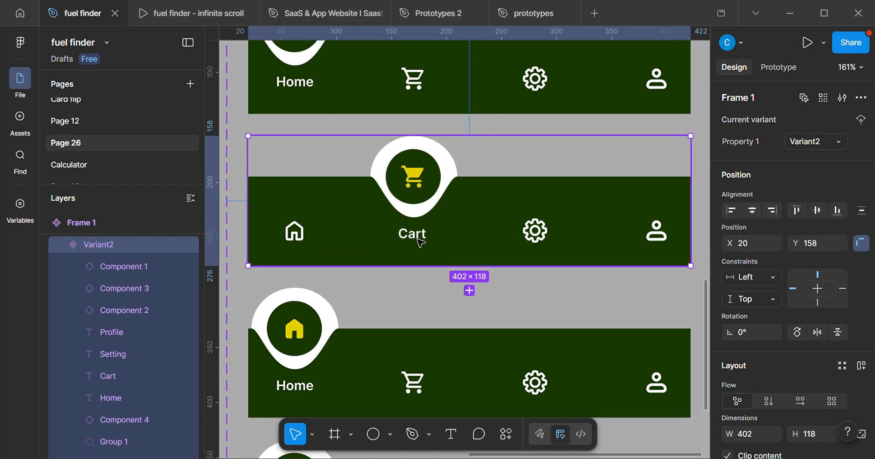
pyautogui.scroll(-2, 425, 248)
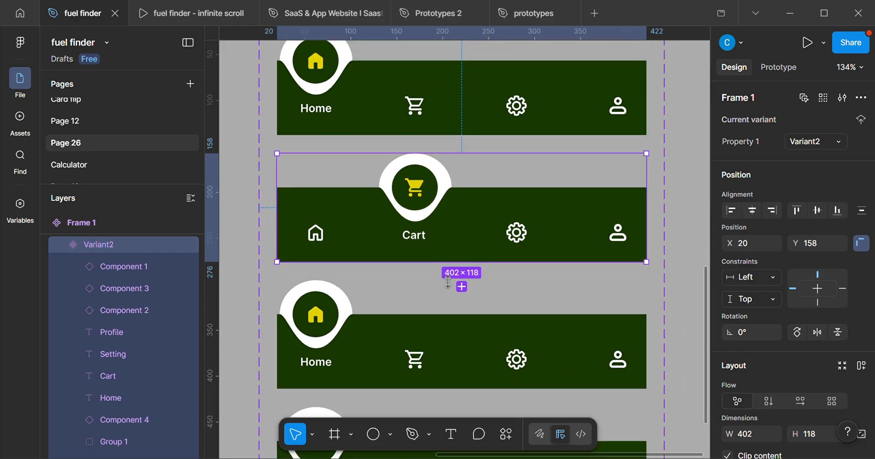
pyautogui.scroll(-3, 428, 251)
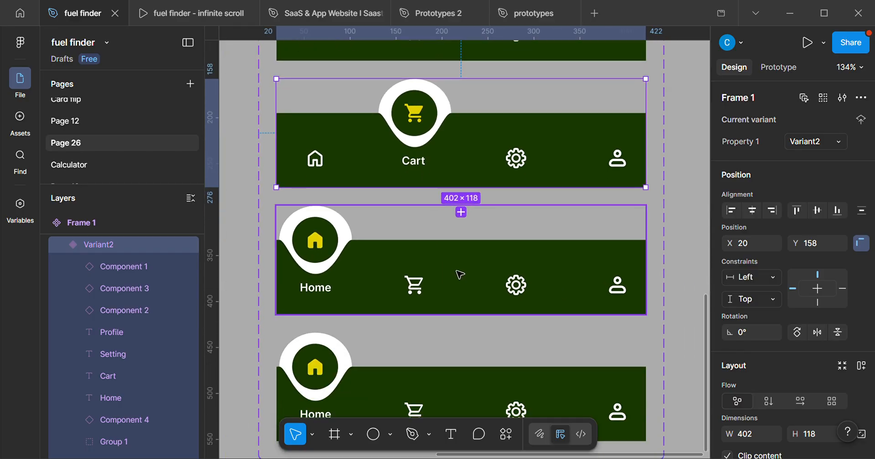
pyautogui.click(439, 273)
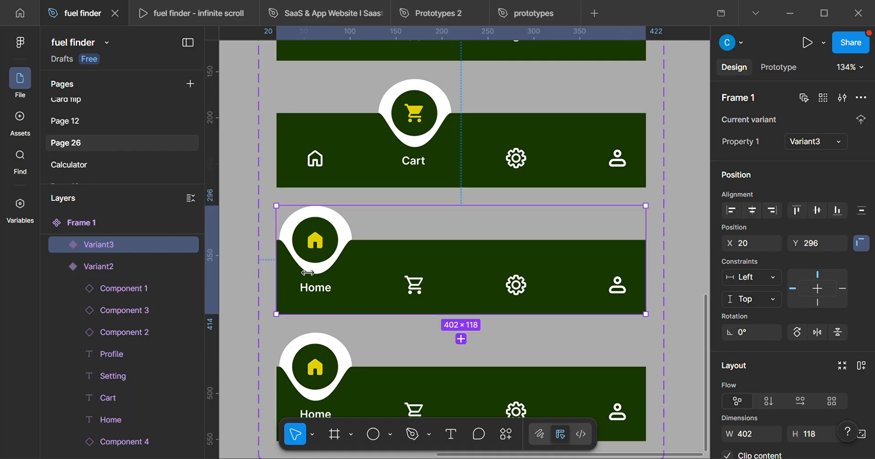
pyautogui.click(340, 250)
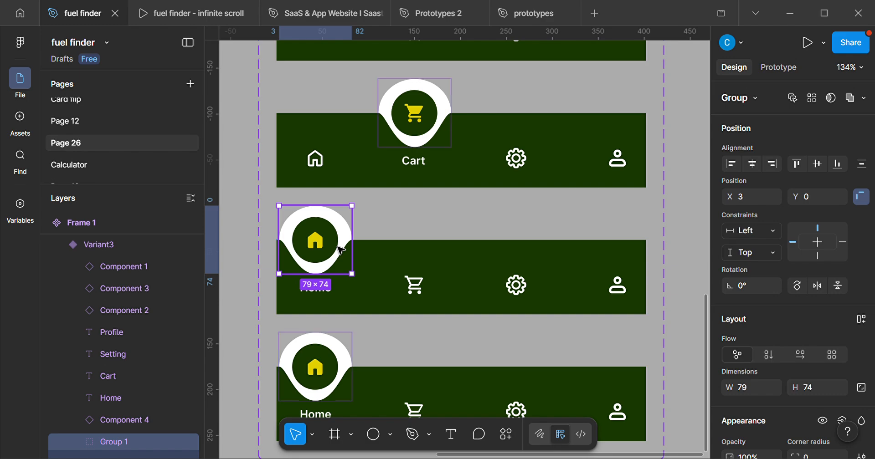
pyautogui.hotkey('shift', 'Right')
pyautogui.hotkey('shift', 'Right')
pyautogui.hotkey('shift', 'Right')
pyautogui.hotkey('shift', 'Right')
pyautogui.hotkey('shift', 'Right')
pyautogui.hotkey('shift', 'Right')
pyautogui.hotkey('shift', 'Right')
pyautogui.hotkey('shift', 'Right')
pyautogui.hotkey('shift', 'Right')
pyautogui.hotkey('shift', 'Right')
pyautogui.hotkey('shift', 'Right')
pyautogui.hotkey('shift', 'Right')
pyautogui.hotkey('shift', 'Right')
pyautogui.hotkey('shift', 'Right')
pyautogui.hotkey('shift', 'Right')
pyautogui.hotkey('shift', 'Right')
pyautogui.hotkey('shift', 'Right')
pyautogui.hotkey('shift', 'Right')
pyautogui.hotkey('shift', 'Right')
pyautogui.hotkey('shift', 'Right')
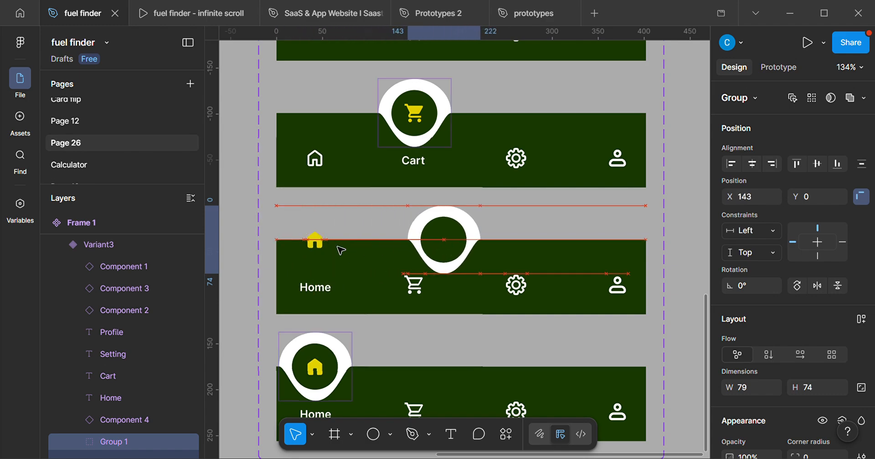
pyautogui.press('Right')
pyautogui.press('Right')
pyautogui.press('Right')
pyautogui.press('Right')
pyautogui.press('Right')
pyautogui.press('Right')
pyautogui.press('Right')
pyautogui.press('Right')
pyautogui.press('Right')
pyautogui.press('Right')
pyautogui.press('Right')
pyautogui.press('Right')
pyautogui.press('Right')
pyautogui.press('Right')
pyautogui.press('Right')
pyautogui.press('Right')
pyautogui.press('Right')
pyautogui.press('Right')
pyautogui.press('Right')
pyautogui.press('Right')
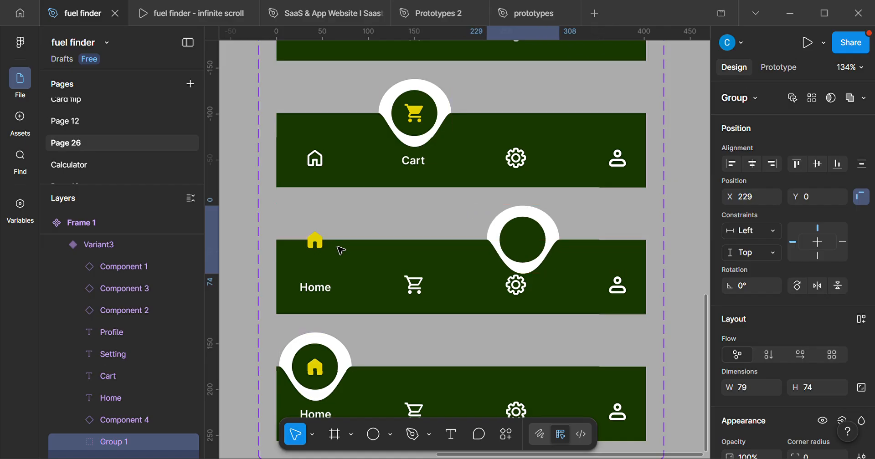
pyautogui.press('Left')
pyautogui.press('Left')
pyautogui.press('Left')
pyautogui.press('Left')
pyautogui.press('Left')
pyautogui.press('Left')
pyautogui.press('Left')
pyautogui.press('Left')
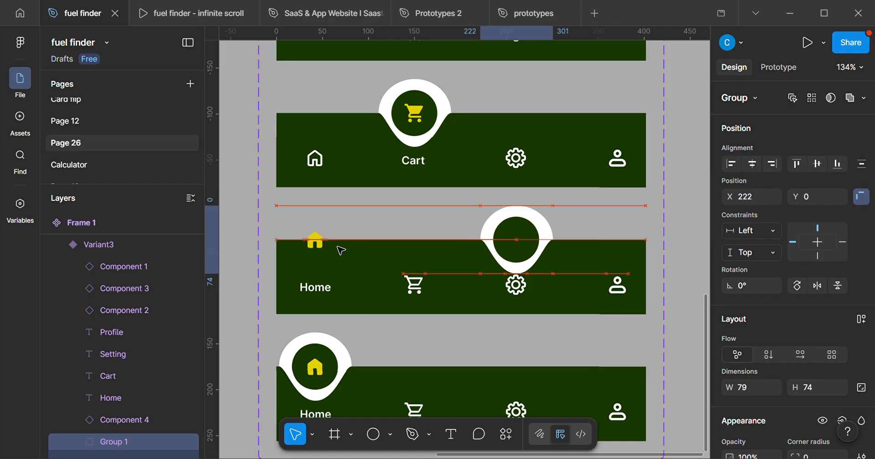
pyautogui.press('Right')
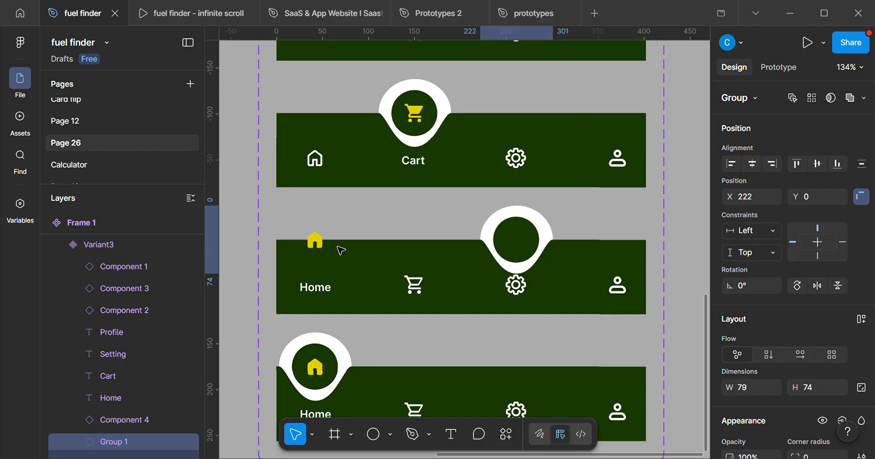
# Raise the third variant's gear icon to Y 25, inside the floating circle, keeping it at X 248.67.
pyautogui.click(520, 292)
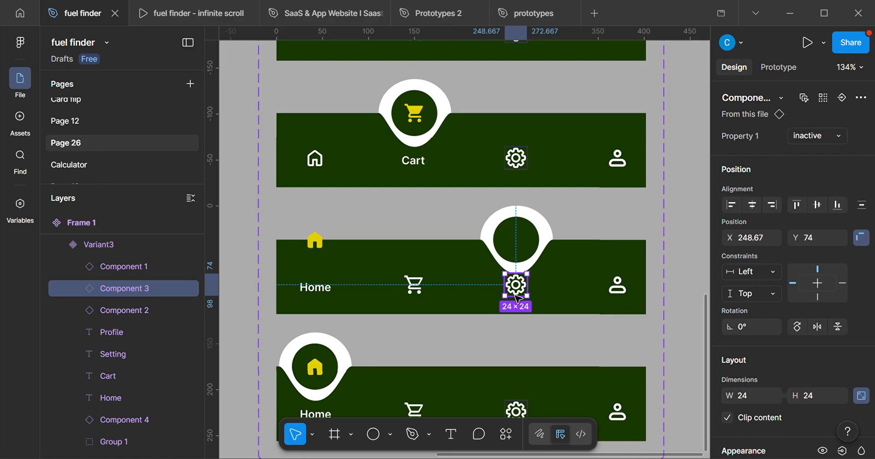
pyautogui.press('Up')
pyautogui.press('Up')
pyautogui.press('Up')
pyautogui.press('Up')
pyautogui.press('Up')
pyautogui.press('Up')
pyautogui.press('Up')
pyautogui.press('Up')
pyautogui.press('Up')
pyautogui.press('Up')
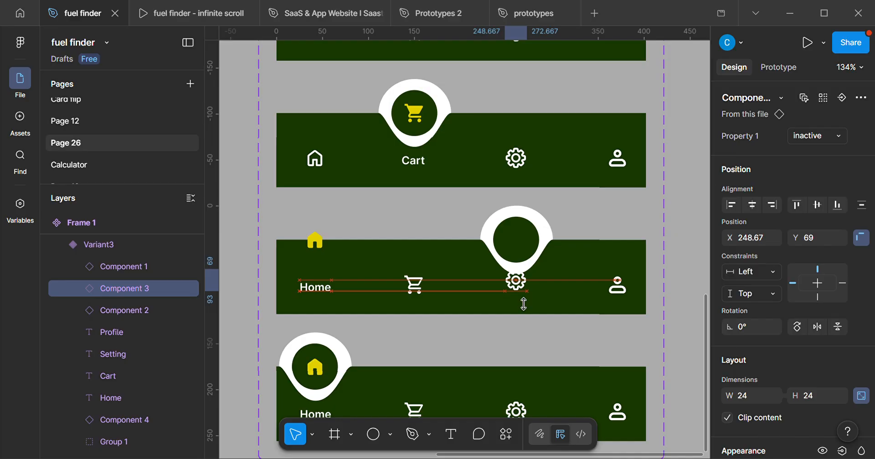
pyautogui.press('Up')
pyautogui.press('Up')
pyautogui.press('Up')
pyautogui.press('Up')
pyautogui.press('Up')
pyautogui.press('Up')
pyautogui.press('Up')
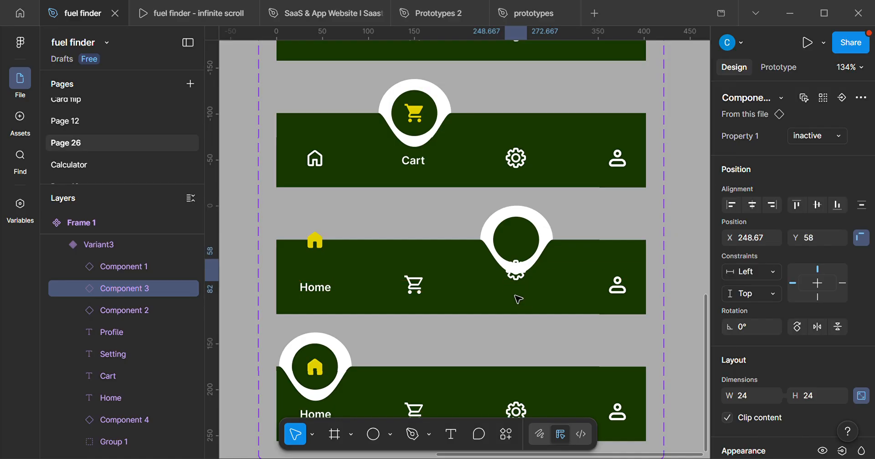
pyautogui.press('Up')
pyautogui.press('Up')
pyautogui.press('Up')
pyautogui.press('Up')
pyautogui.press('Up')
pyautogui.press('Up')
pyautogui.press('Up')
pyautogui.press('Up')
pyautogui.press('Up')
pyautogui.press('Up')
pyautogui.press('Up')
pyautogui.press('Up')
pyautogui.press('Up')
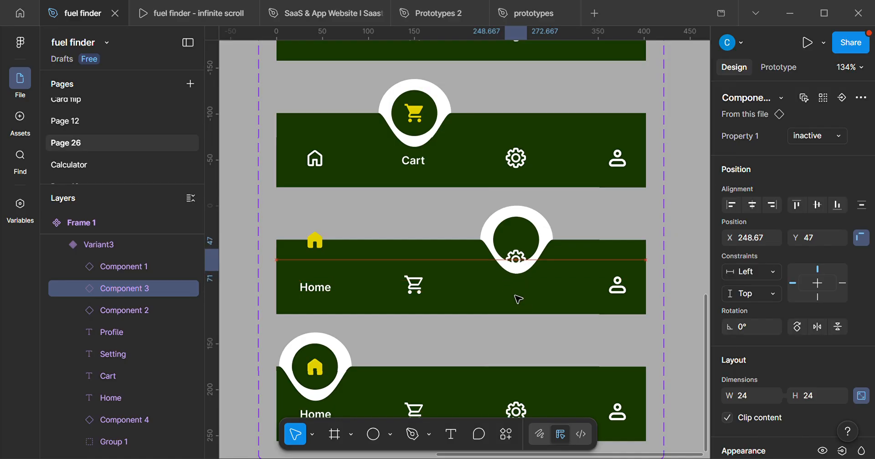
pyautogui.press('Up')
pyautogui.press('Up')
pyautogui.press('Up')
pyautogui.press('Up')
pyautogui.press('Up')
pyautogui.press('Up')
pyautogui.press('Up')
pyautogui.press('Up')
pyautogui.press('Up')
pyautogui.press('Up')
pyautogui.press('Up')
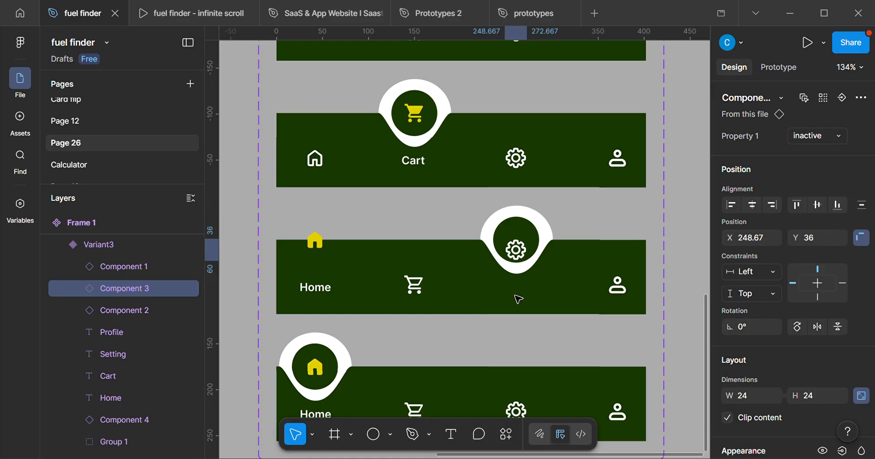
pyautogui.press('Up')
pyautogui.press('Up')
pyautogui.press('Up')
pyautogui.press('Up')
pyautogui.press('Up')
pyautogui.press('Up')
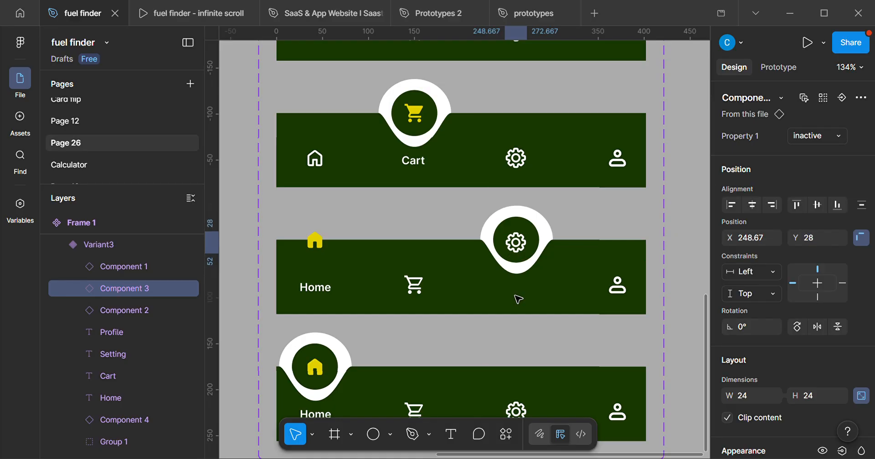
pyautogui.press('Left')
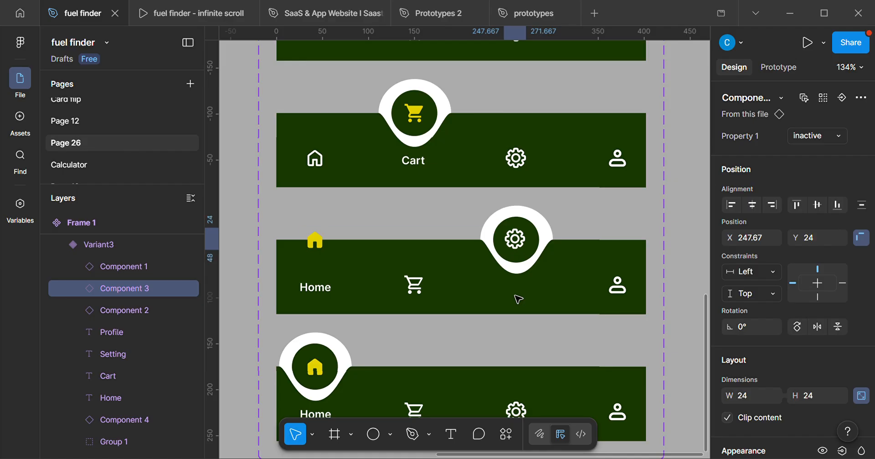
pyautogui.press('Up')
pyautogui.press('Right')
pyautogui.press('Up')
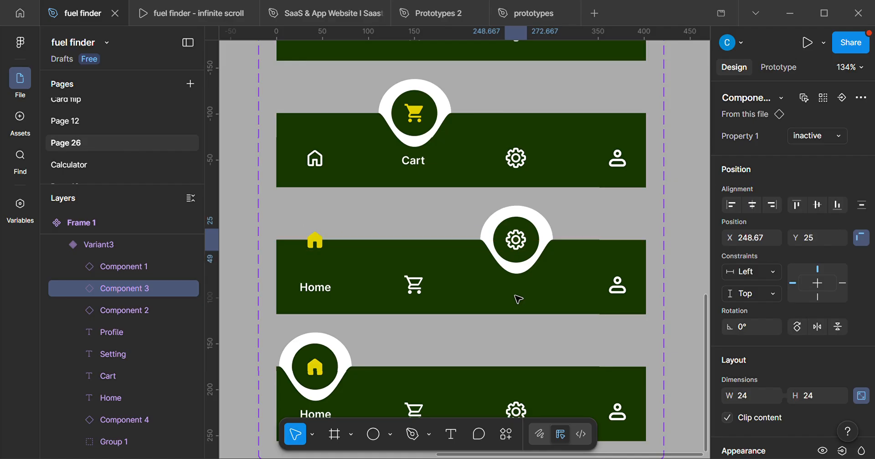
# Move the third variant's Setting label up into the bar to Y 81, below the notch.
pyautogui.scroll(1, 520, 285)
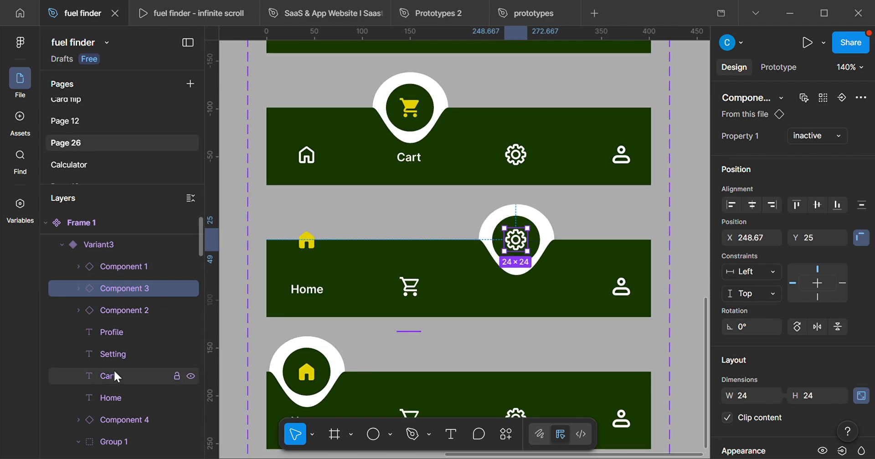
pyautogui.click(115, 352)
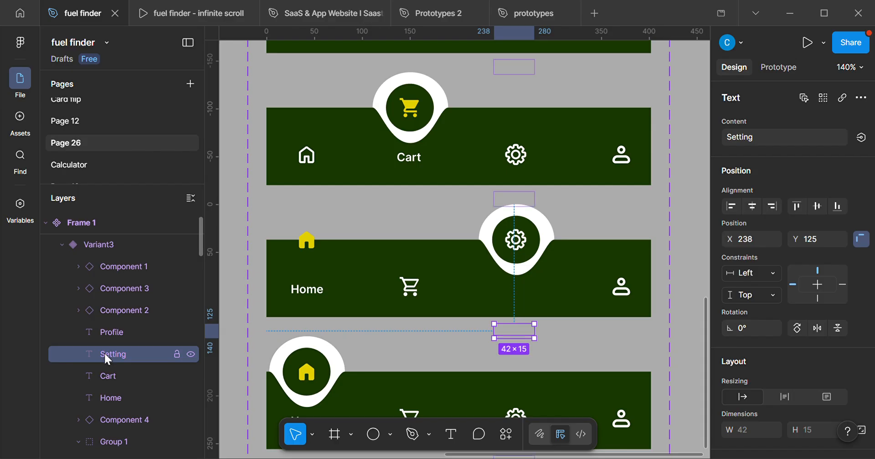
pyautogui.hotkey('shift', 'Up')
pyautogui.hotkey('shift', 'Up')
pyautogui.hotkey('shift', 'Up')
pyautogui.press('Up')
pyautogui.press('Up')
pyautogui.press('Up')
pyautogui.press('Up')
pyautogui.press('Up')
pyautogui.press('Up')
pyautogui.press('Up')
pyautogui.press('Up')
pyautogui.press('Up')
pyautogui.press('Up')
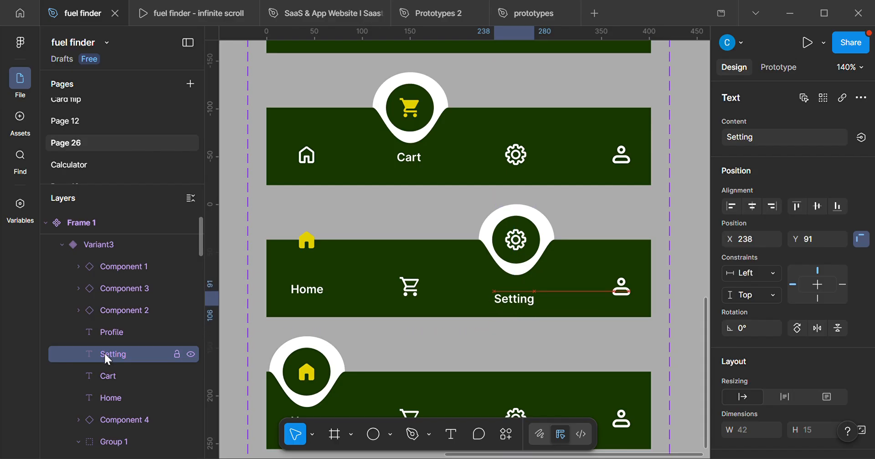
pyautogui.press('Up')
pyautogui.press('Up')
pyautogui.press('Up')
pyautogui.press('Up')
pyautogui.press('Up')
pyautogui.press('Up')
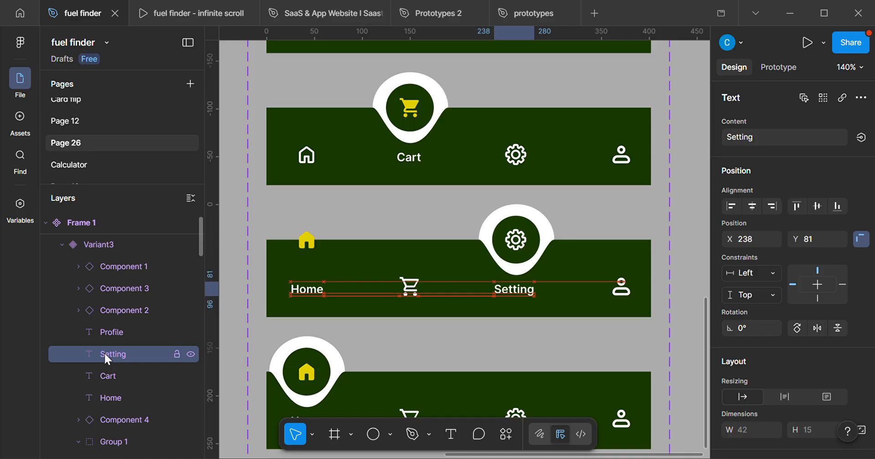
pyautogui.press('Down')
pyautogui.press('Down')
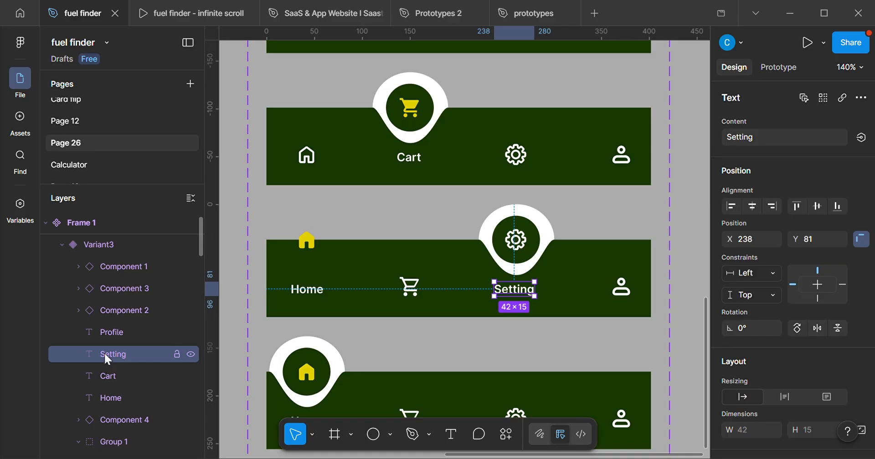
pyautogui.press('Up')
pyautogui.press('Down')
# Shift the third variant's Setting label horizontally to X 240, centring it under the gear icon.
pyautogui.press('Right')
pyautogui.press('Right')
pyautogui.press('Right')
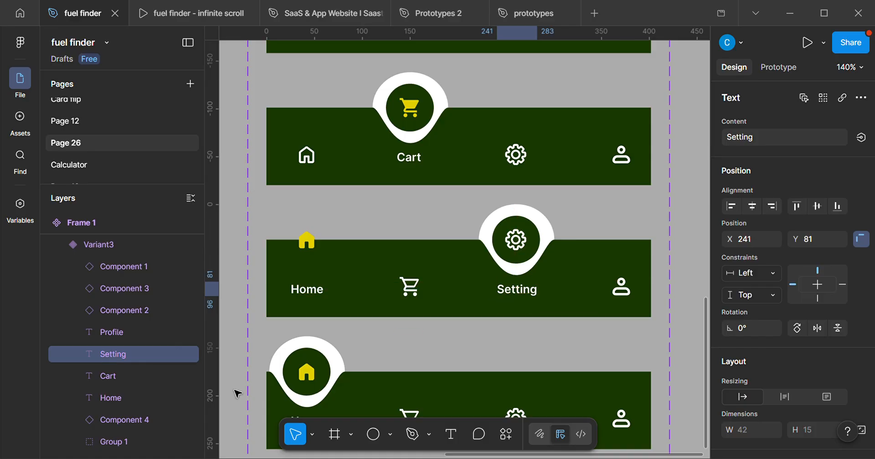
pyautogui.press('Left')
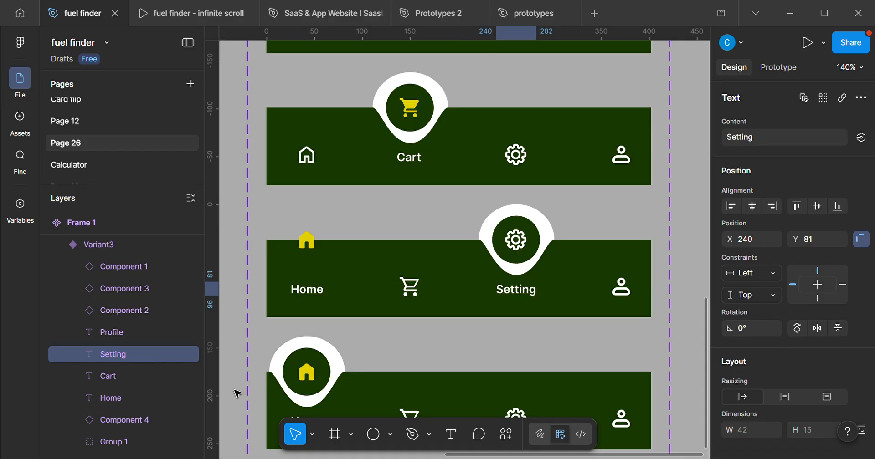
# Switch the third variant's gear icon to active.
pyautogui.scroll(-3, 234, 390)
pyautogui.moveTo(356, 323); pyautogui.dragTo(421, 297)
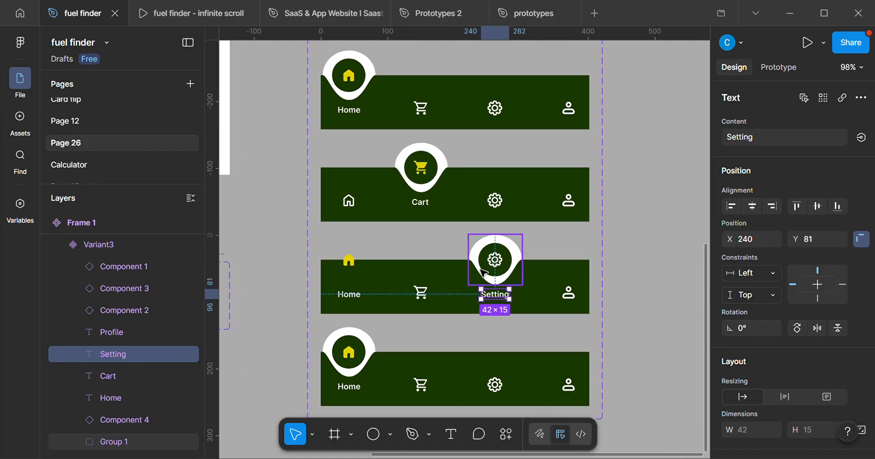
pyautogui.scroll(3, 484, 273)
pyautogui.click(501, 257)
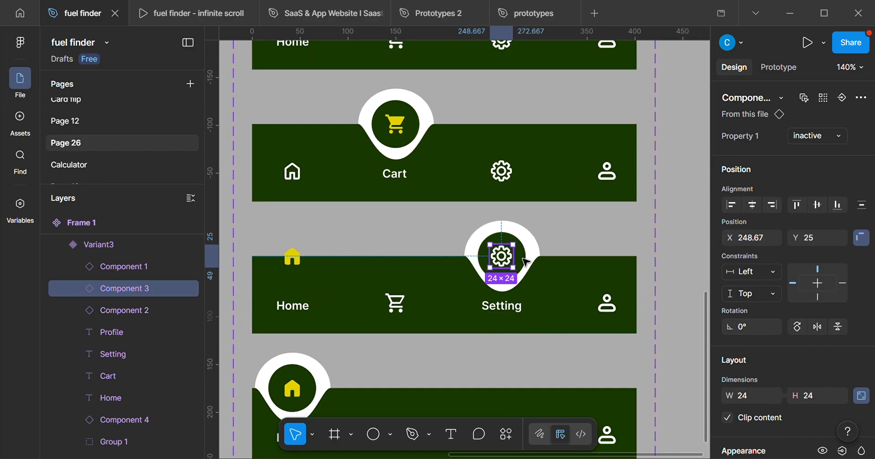
pyautogui.click(815, 136)
pyautogui.click(806, 119)
# Lower the third variant's home icon into the bar to Y 45.
pyautogui.moveTo(394, 254); pyautogui.dragTo(454, 246)
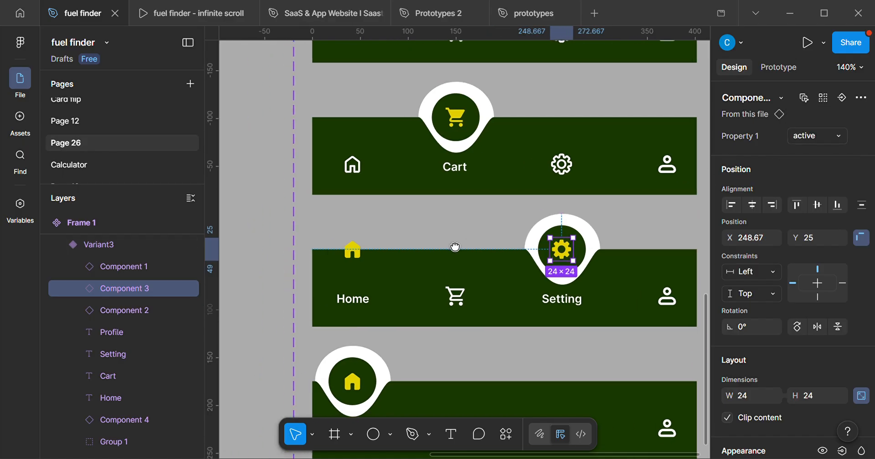
pyautogui.click(352, 254)
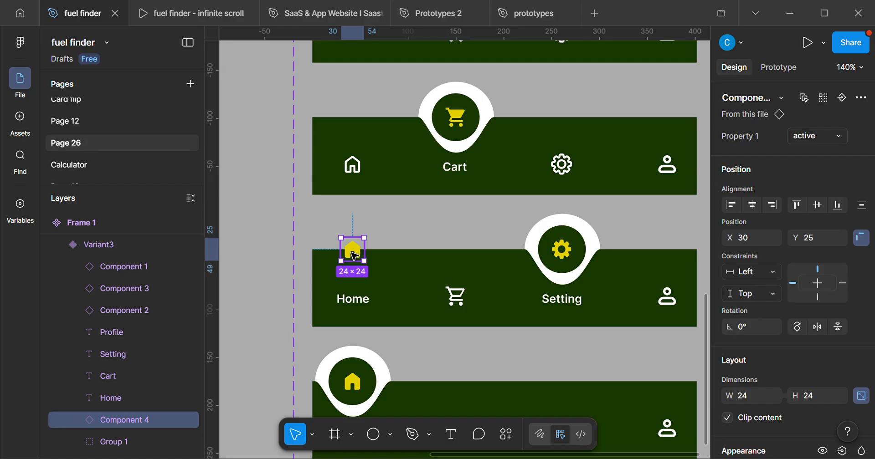
pyautogui.moveTo(354, 256); pyautogui.dragTo(359, 262)
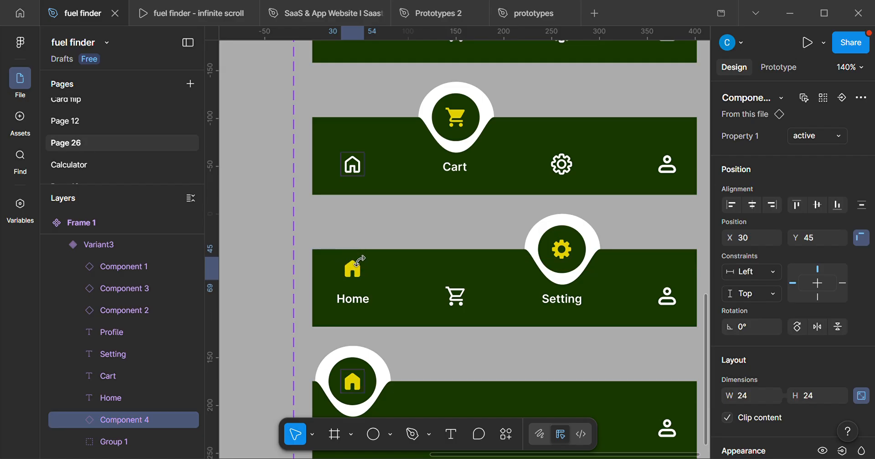
# Move the third variant's Home label down to Y 120, out of view below the bar.
pyautogui.click(358, 309)
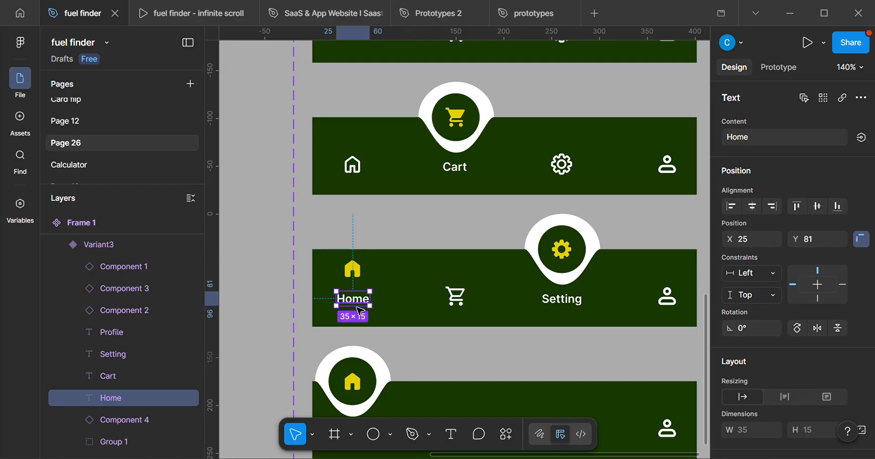
pyautogui.hotkey('shift', 'Down')
pyautogui.hotkey('shift', 'Down')
pyautogui.hotkey('shift', 'Down')
pyautogui.press('Down')
pyautogui.press('Down')
pyautogui.press('Down')
pyautogui.press('Down')
pyautogui.press('Down')
pyautogui.press('Down')
pyautogui.press('Down')
pyautogui.press('Down')
pyautogui.press('Down')
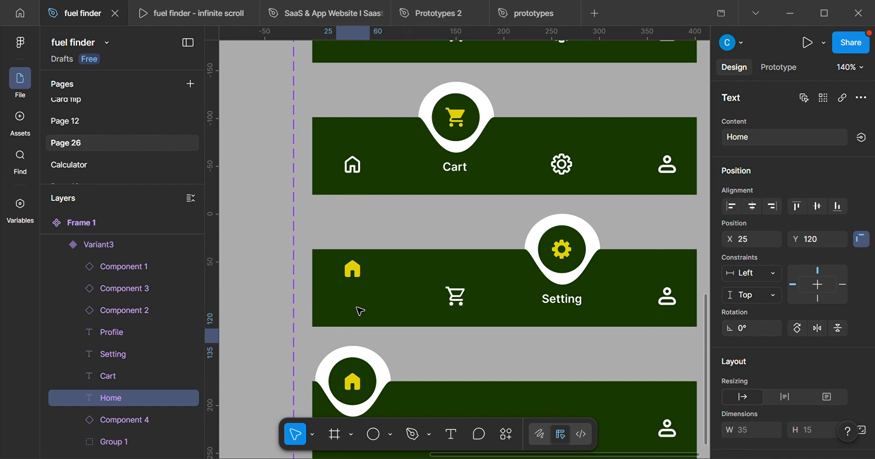
# Lower the third variant's home icon to Y 74, in line with the inactive cart and profile icons.
pyautogui.click(348, 276)
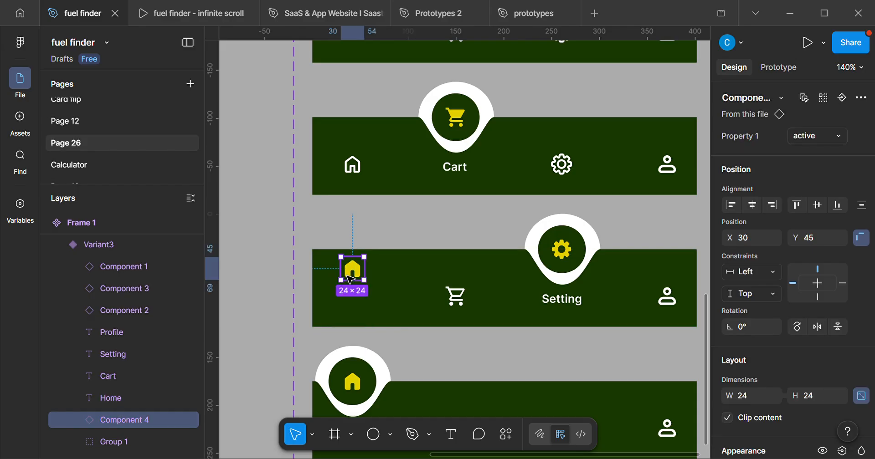
pyautogui.hotkey('shift', 'Down')
pyautogui.hotkey('shift', 'Down')
pyautogui.press('Down')
pyautogui.press('Down')
pyautogui.press('Down')
pyautogui.press('Down')
pyautogui.press('Down')
pyautogui.press('Down')
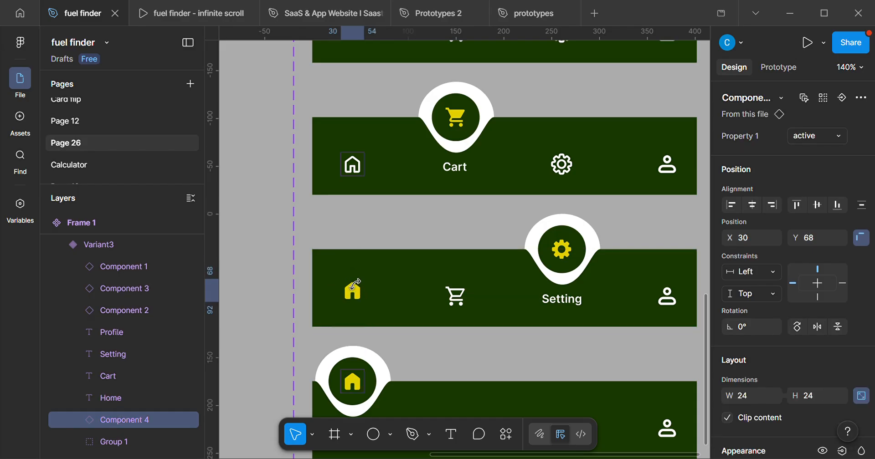
pyautogui.press('Down')
pyautogui.press('Down')
pyautogui.press('Down')
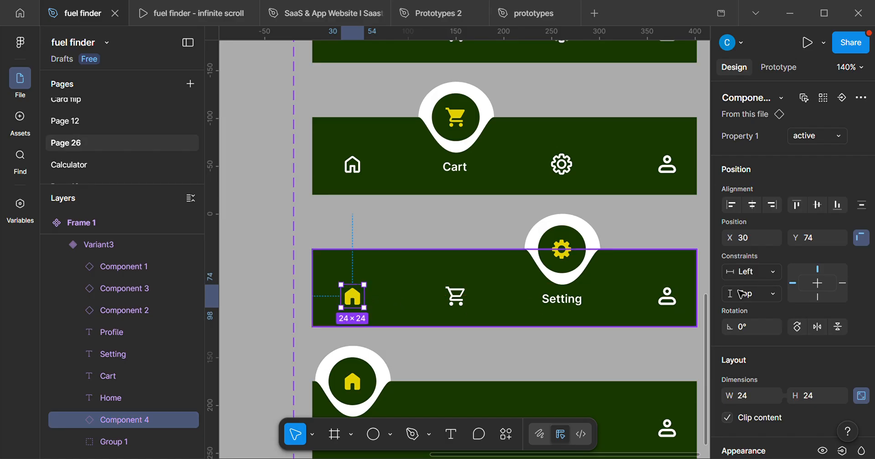
# Switch the third variant's home icon to inactive.
pyautogui.click(813, 135)
pyautogui.click(816, 119)
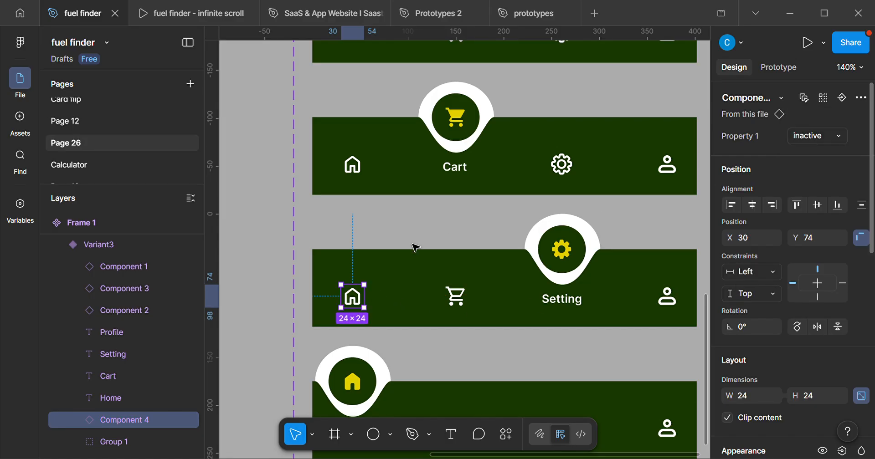
# Move the fourth variant's curved notch and circle group across the bar to X 322, above the profile icon.
pyautogui.scroll(-3, 380, 286)
pyautogui.scroll(-3, 384, 296)
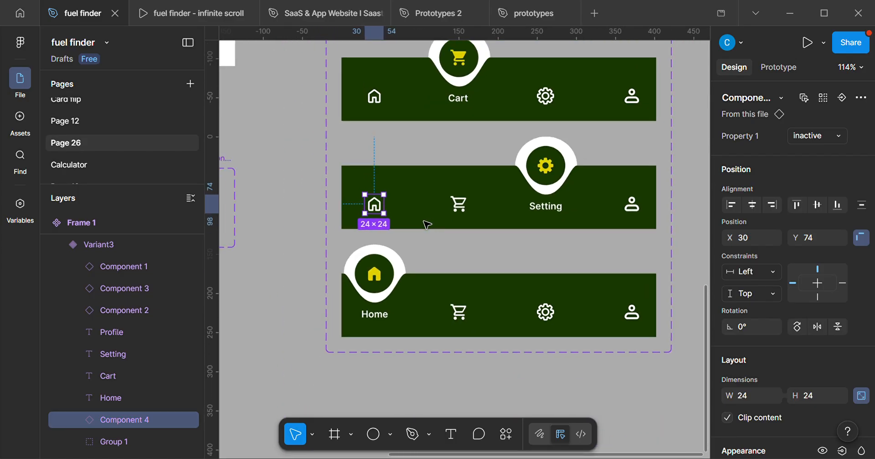
pyautogui.scroll(-2, 542, 240)
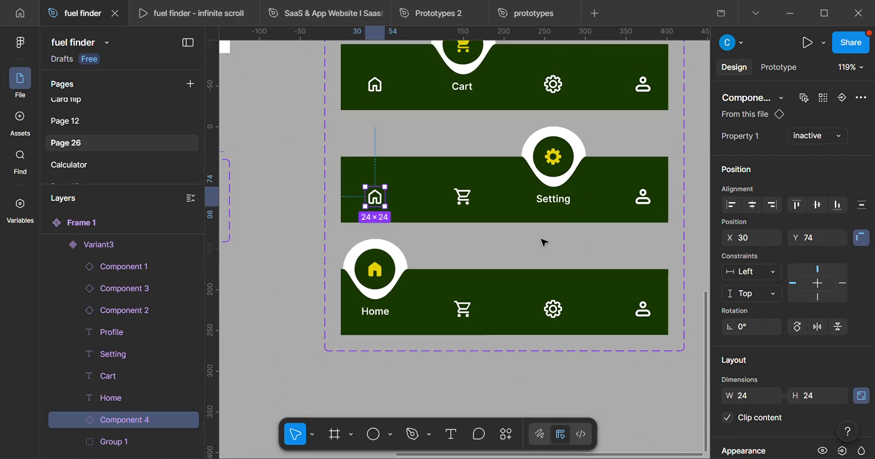
pyautogui.click(434, 272)
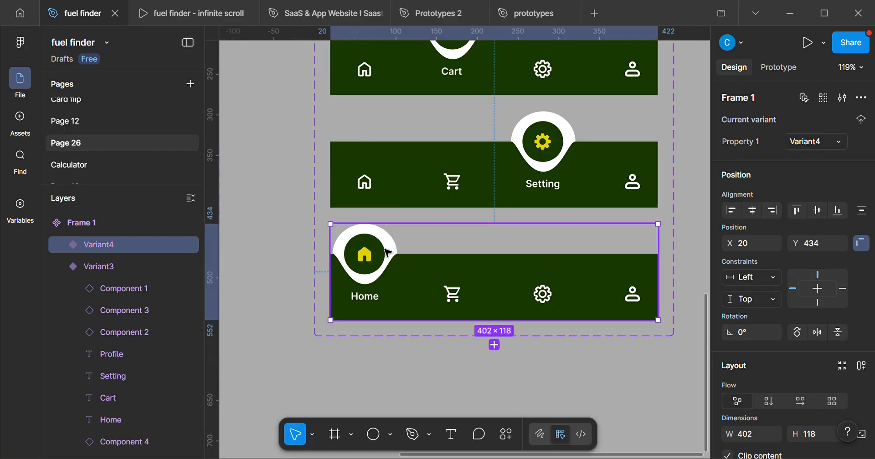
pyautogui.doubleClick(386, 252)
pyautogui.hotkey('shift', 'Right')
pyautogui.hotkey('shift', 'Right')
pyautogui.hotkey('shift', 'Right')
pyautogui.hotkey('shift', 'Right')
pyautogui.hotkey('shift', 'Right')
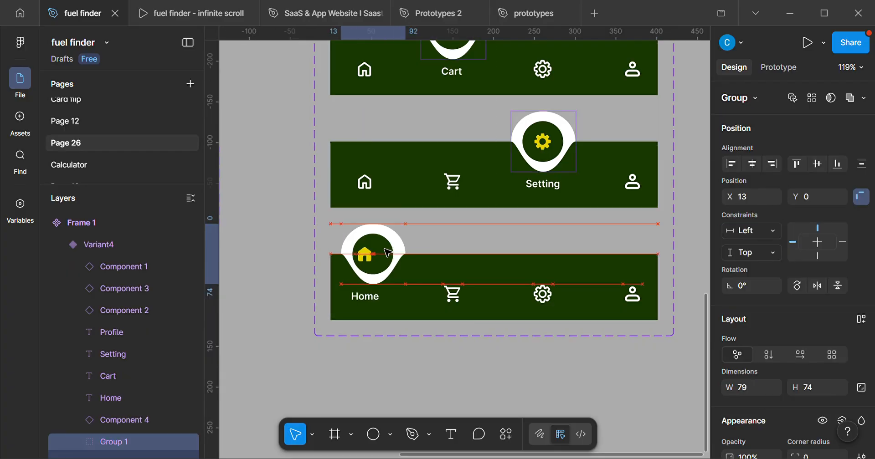
pyautogui.hotkey('shift', 'Right')
pyautogui.hotkey('shift', 'Right')
pyautogui.hotkey('shift', 'Right')
pyautogui.hotkey('shift', 'Right')
pyautogui.hotkey('shift', 'Right')
pyautogui.hotkey('shift', 'Right')
pyautogui.hotkey('shift', 'Right')
pyautogui.hotkey('shift', 'Right')
pyautogui.hotkey('shift', 'Right')
pyautogui.hotkey('shift', 'Right')
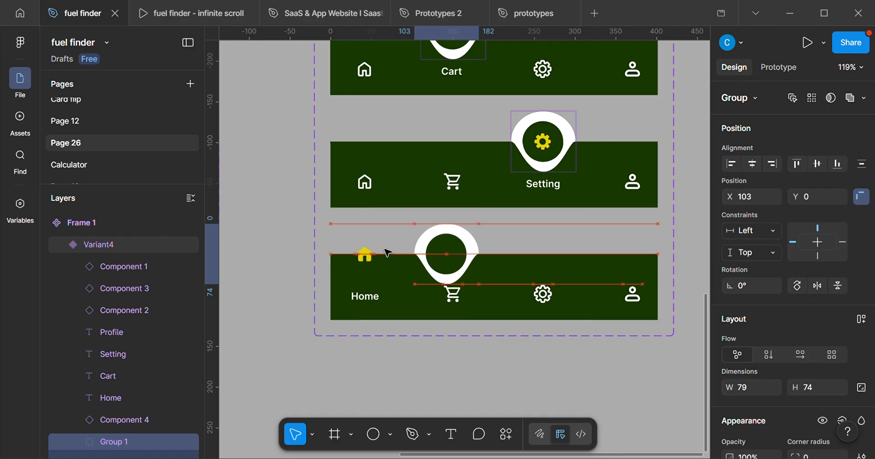
pyautogui.hotkey('shift', 'Right')
pyautogui.hotkey('shift', 'Right')
pyautogui.hotkey('shift', 'Right')
pyautogui.hotkey('shift', 'Right')
pyautogui.hotkey('shift', 'Right')
pyautogui.hotkey('shift', 'Right')
pyautogui.hotkey('shift', 'Right')
pyautogui.hotkey('shift', 'Right')
pyautogui.hotkey('shift', 'Right')
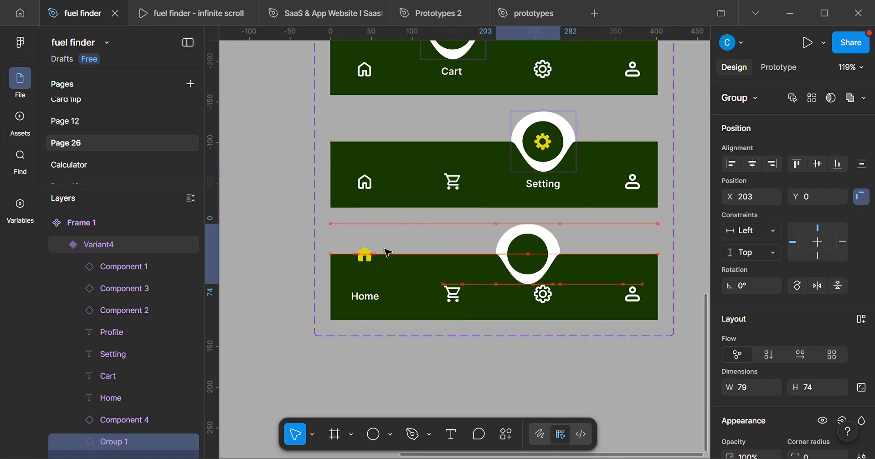
pyautogui.hotkey('shift', 'Right')
pyautogui.hotkey('shift', 'Right')
pyautogui.hotkey('shift', 'Right')
pyautogui.hotkey('shift', 'Right')
pyautogui.hotkey('shift', 'Right')
pyautogui.hotkey('shift', 'Right')
pyautogui.hotkey('shift', 'Right')
pyautogui.hotkey('shift', 'Right')
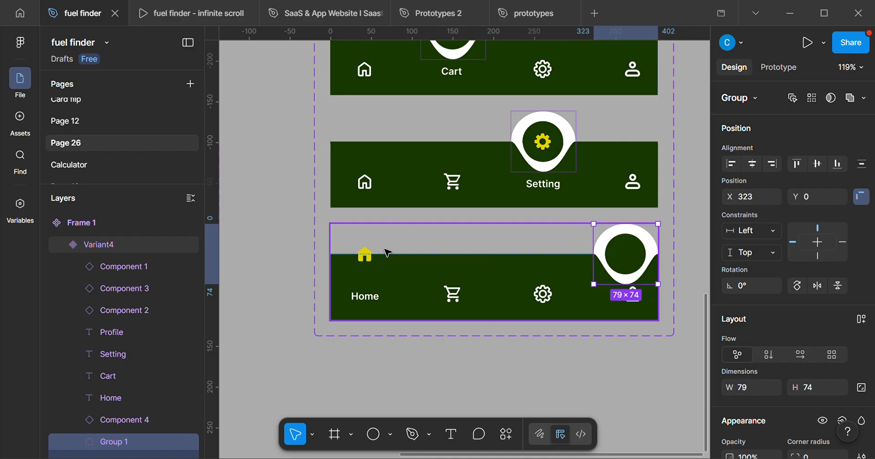
pyautogui.press('Left')
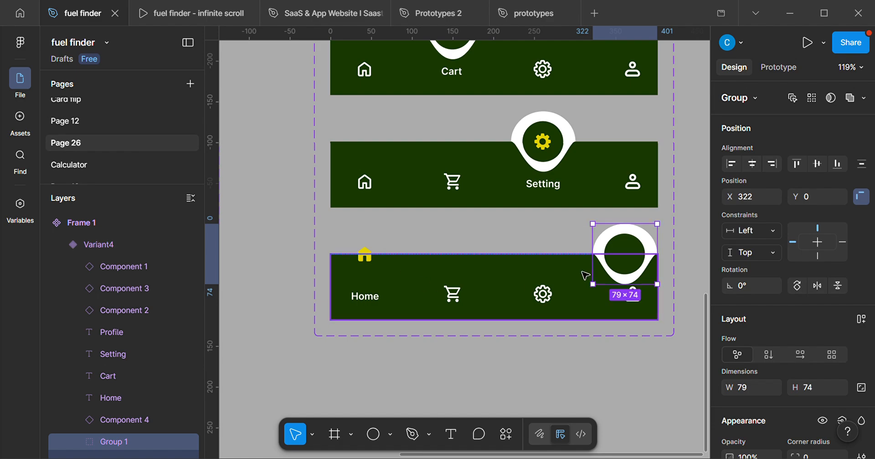
# Raise the fourth variant's profile icon into the floating circle at Y 24.
pyautogui.scroll(3, 645, 296)
pyautogui.click(637, 302)
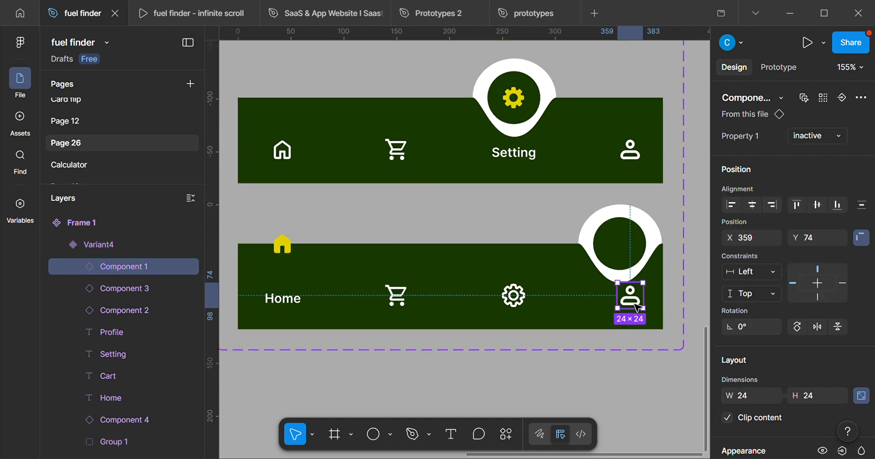
pyautogui.hotkey('shift', 'Up')
pyautogui.hotkey('shift', 'Up')
pyautogui.hotkey('shift', 'Up')
pyautogui.hotkey('shift', 'Up')
pyautogui.hotkey('shift', 'Up')
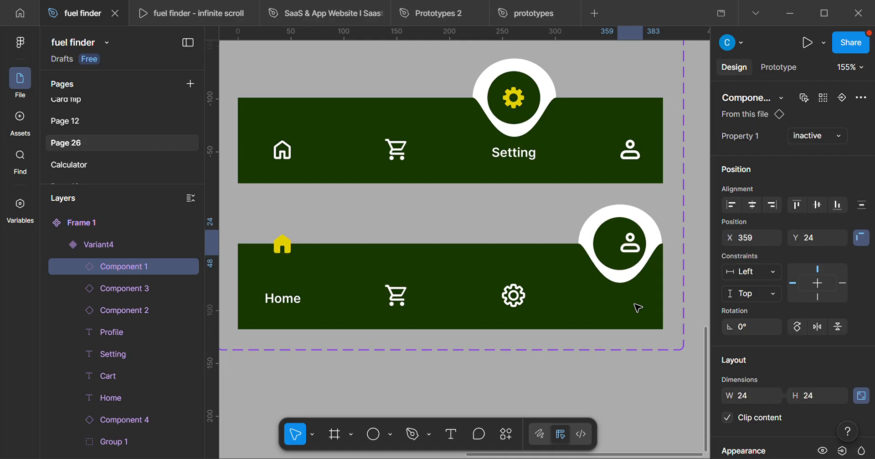
# Centre the fourth variant's profile icon in the circle at X 349, Y 25.
pyautogui.press('Left')
pyautogui.press('Left')
pyautogui.press('Left')
pyautogui.press('Left')
pyautogui.press('Left')
pyautogui.press('Left')
pyautogui.press('Left')
pyautogui.press('Left')
pyautogui.press('Left')
pyautogui.press('Left')
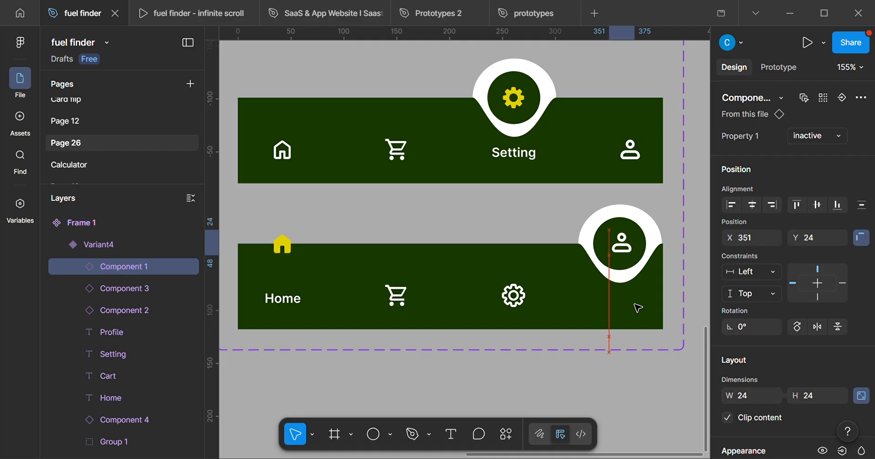
pyautogui.press('Left')
pyautogui.press('Right')
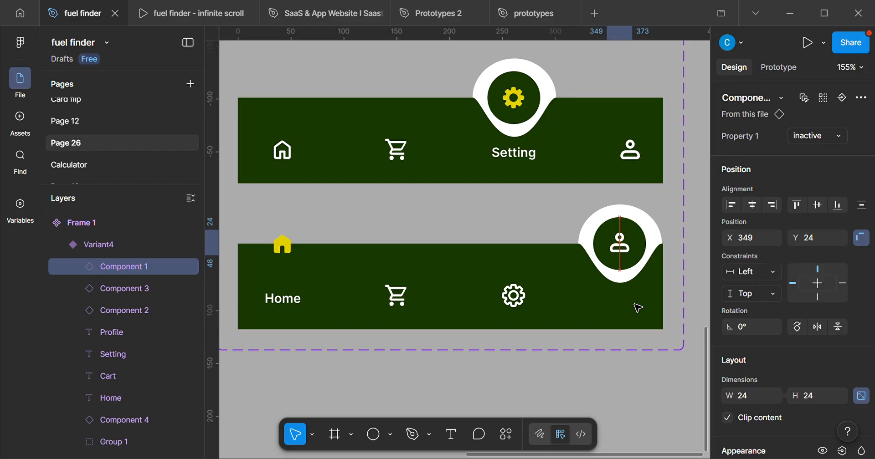
pyautogui.press('Up')
pyautogui.press('Up')
pyautogui.press('Up')
pyautogui.press('Up')
pyautogui.press('Down')
pyautogui.press('Down')
pyautogui.press('Down')
pyautogui.press('Down')
pyautogui.press('Down')
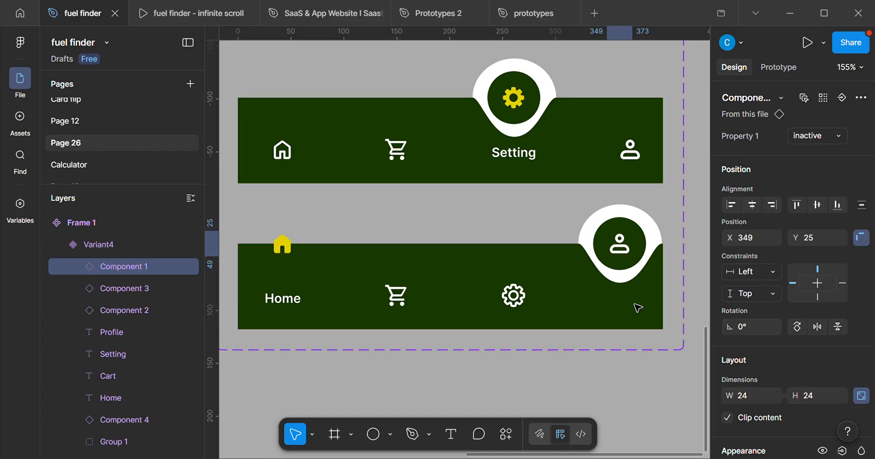
# Bring the fourth variant's hidden Profile label up into the bar at X 343, Y 85, centred under the circle.
pyautogui.scroll(-1, 634, 304)
pyautogui.moveTo(634, 304); pyautogui.dragTo(734, 303)
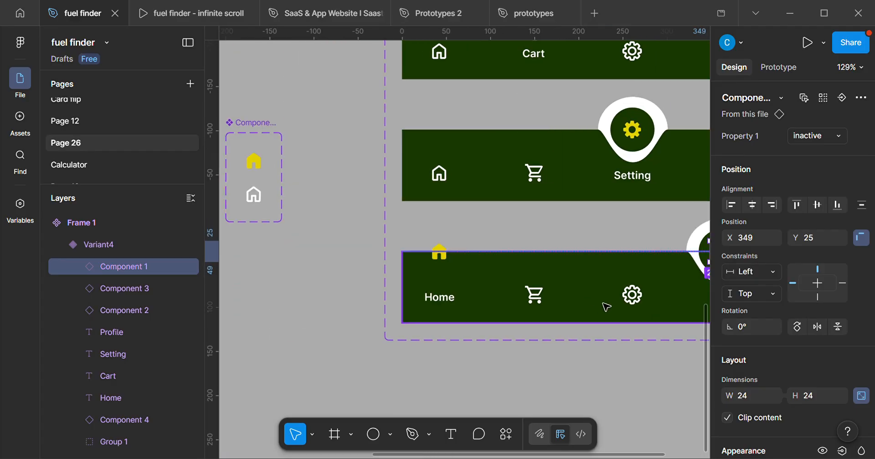
pyautogui.moveTo(604, 303); pyautogui.dragTo(485, 281)
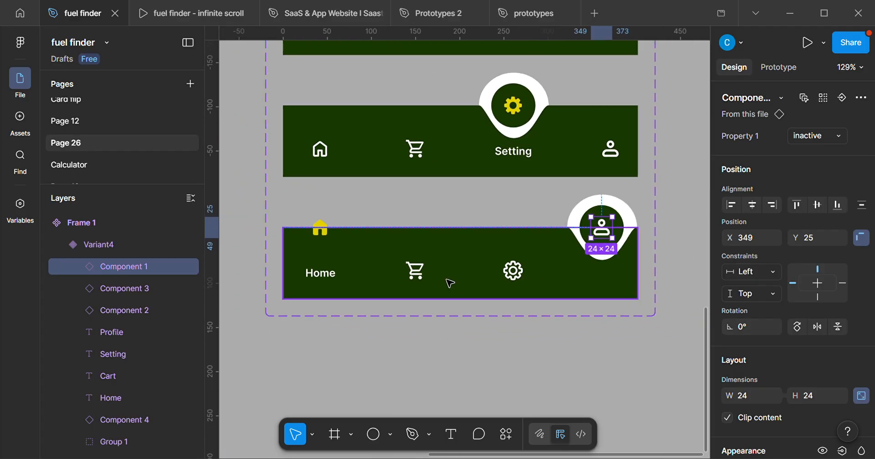
pyautogui.click(323, 235)
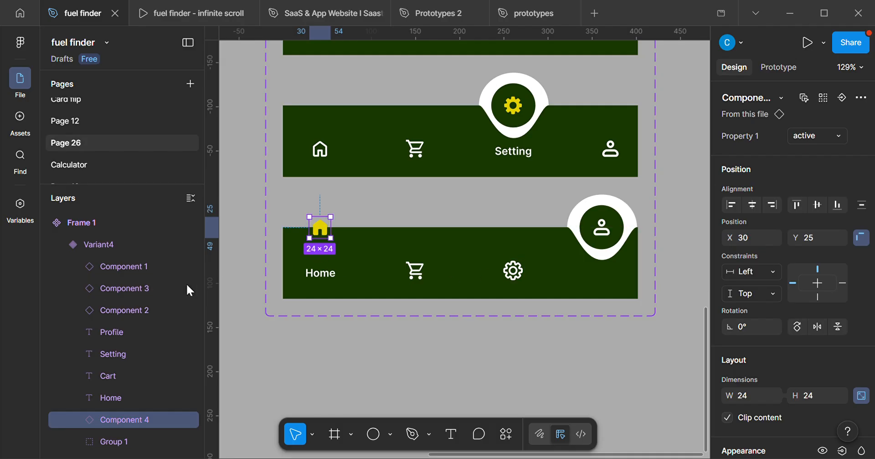
pyautogui.click(124, 337)
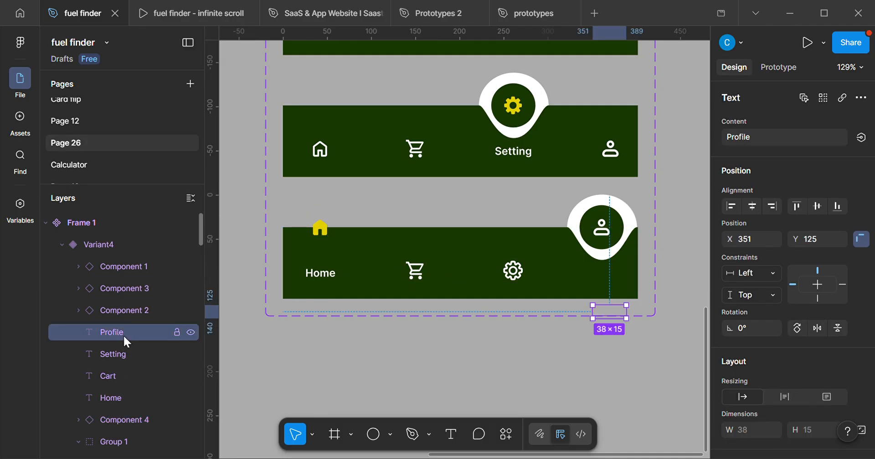
pyautogui.hotkey('shift', 'Up')
pyautogui.hotkey('shift', 'Up')
pyautogui.hotkey('shift', 'Up')
pyautogui.hotkey('shift', 'Up')
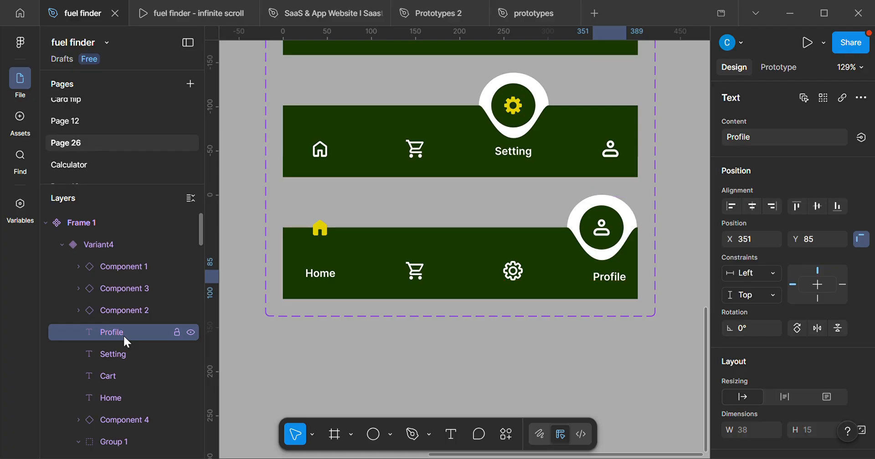
pyautogui.press('Left')
pyautogui.press('Left')
pyautogui.press('Left')
pyautogui.press('Left')
pyautogui.press('Left')
pyautogui.press('Left')
pyautogui.press('Left')
pyautogui.press('Left')
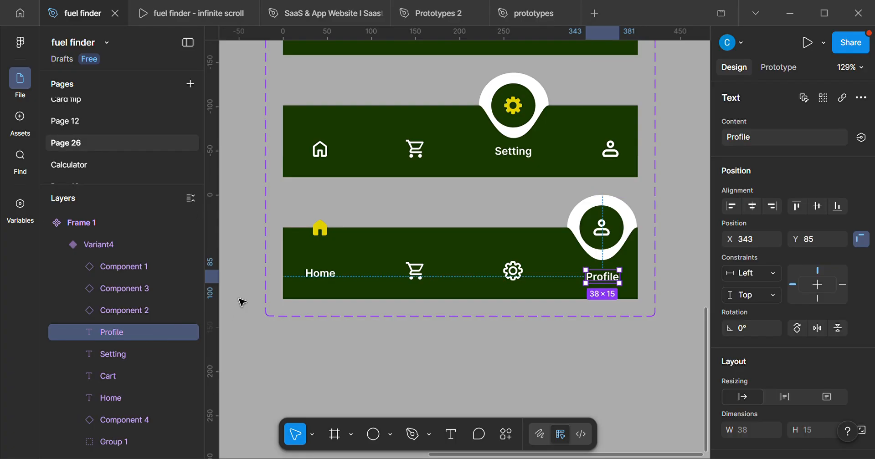
# Move the fourth variant's Home label down to Y 131, out of view below the bar.
pyautogui.click(317, 279)
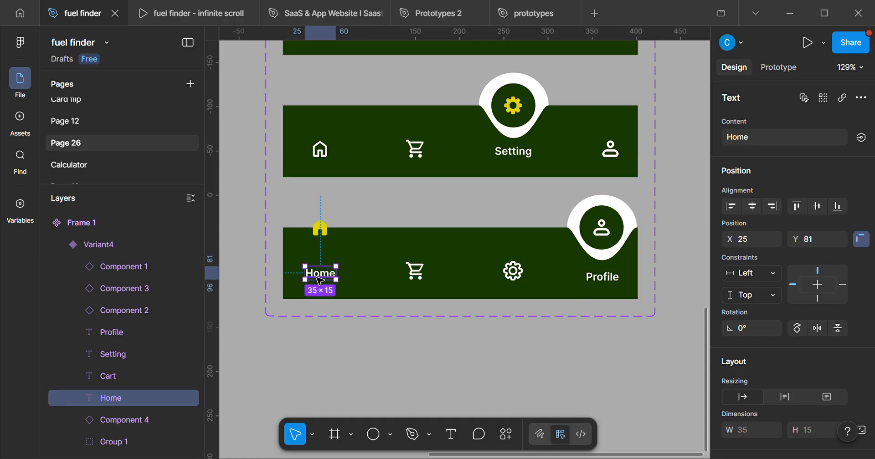
pyautogui.hotkey('shift', 'Down')
pyautogui.hotkey('shift', 'Down')
pyautogui.hotkey('shift', 'Down')
pyautogui.hotkey('shift', 'Down')
pyautogui.hotkey('shift', 'Down')
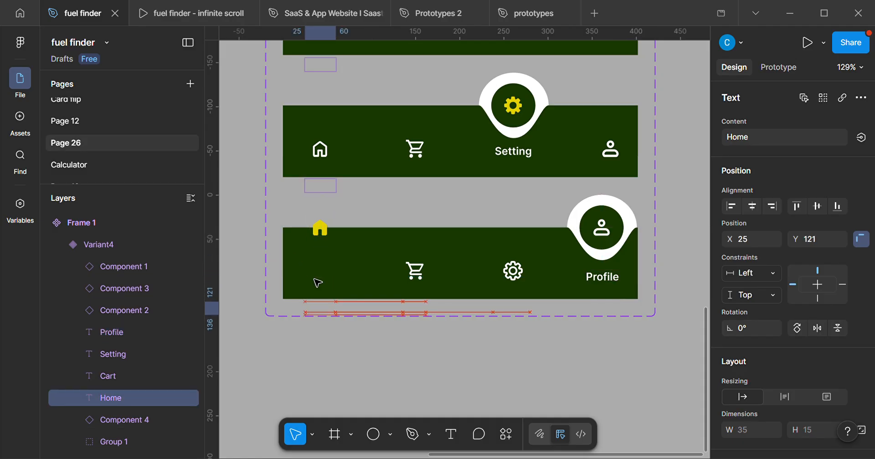
# Lower the fourth variant's home icon to Y 74, in line with the inactive cart and gear icons.
pyautogui.click(329, 237)
pyautogui.hotkey('shift', 'Down')
pyautogui.hotkey('shift', 'Down')
pyautogui.hotkey('shift', 'Down')
pyautogui.hotkey('shift', 'Down')
pyautogui.hotkey('shift', 'Down')
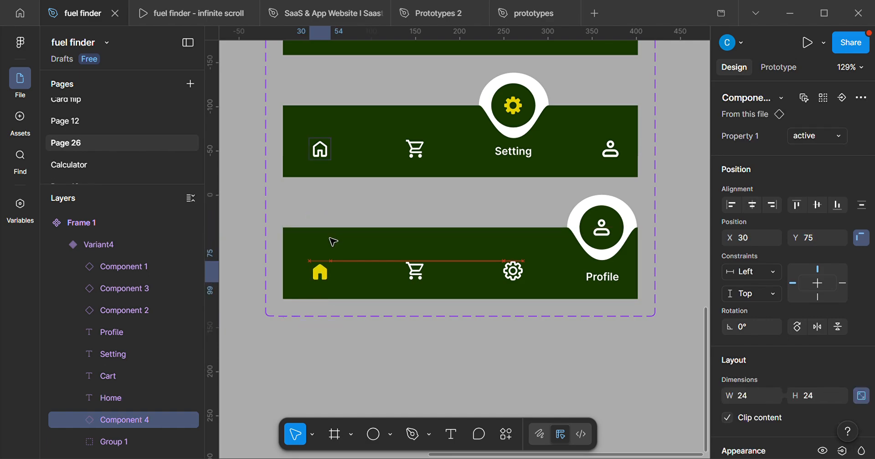
pyautogui.press('Down')
pyautogui.press('Up')
pyautogui.press('Up')
pyautogui.press('Up')
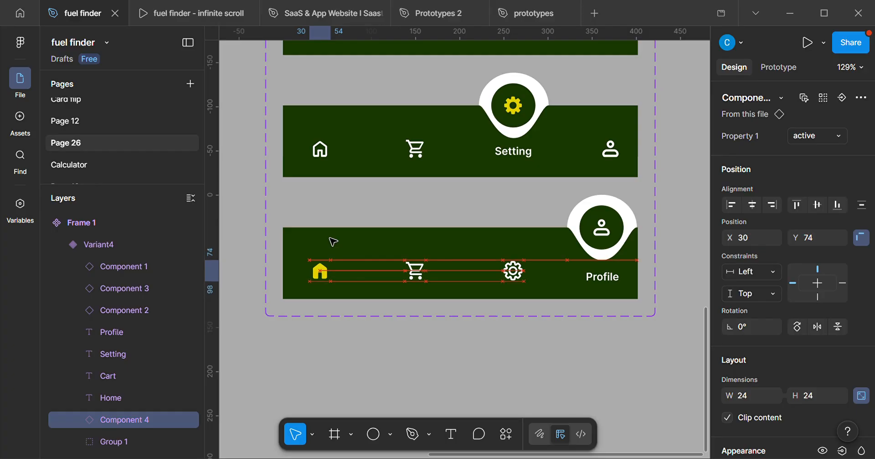
pyautogui.press('Down')
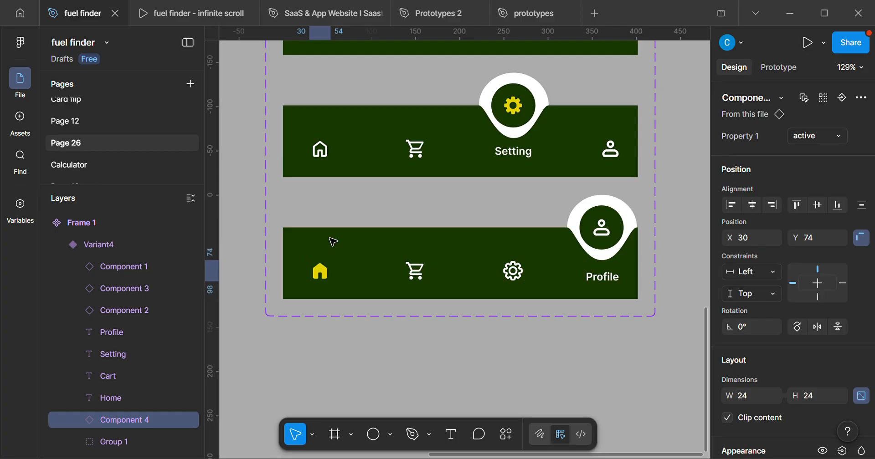
# In the fourth variant, switch the home icon to inactive and the profile icon to active.
pyautogui.click(842, 135)
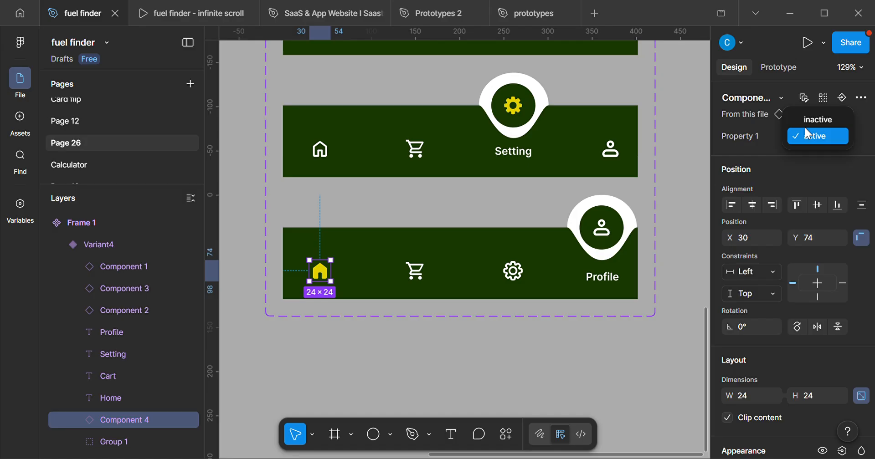
pyautogui.click(817, 119)
pyautogui.scroll(-1, 353, 250)
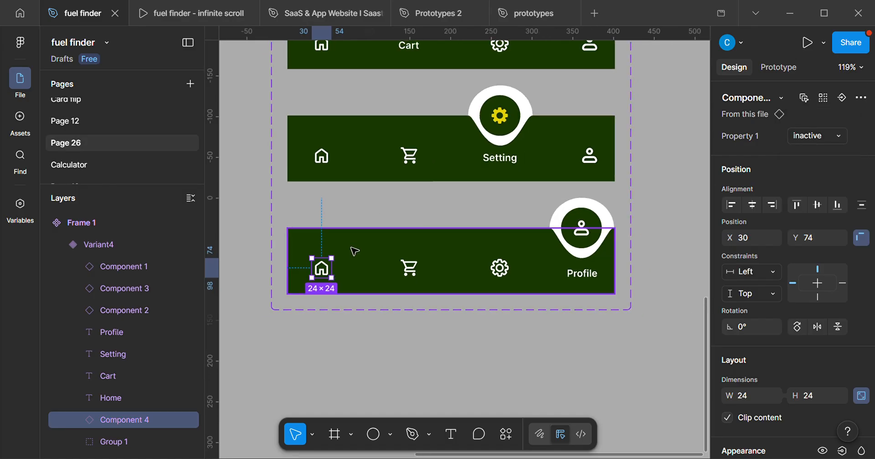
pyautogui.scroll(3, 389, 250)
pyautogui.click(613, 231)
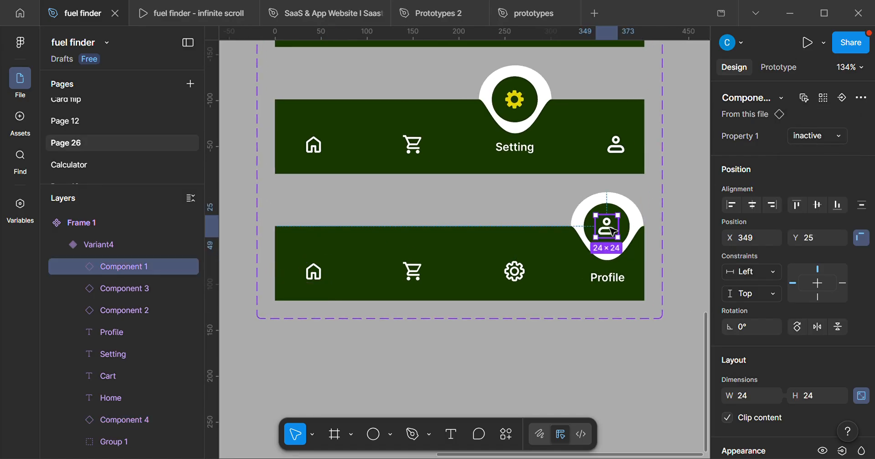
pyautogui.click(814, 136)
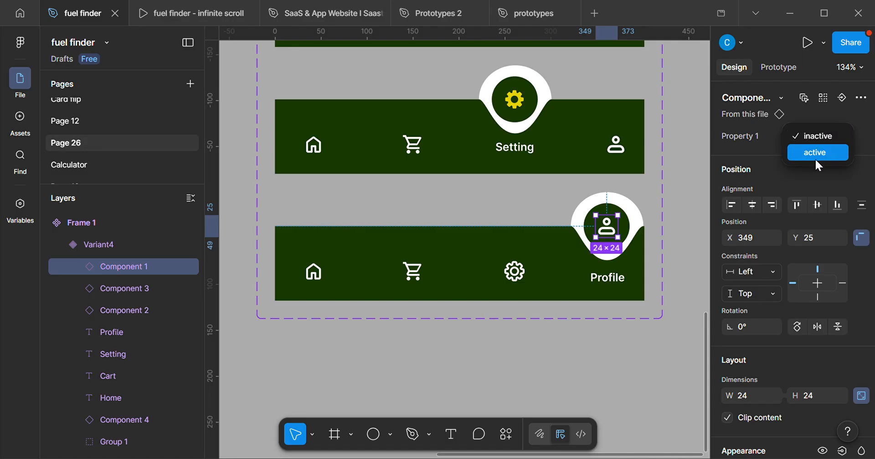
pyautogui.click(815, 158)
pyautogui.click(506, 221)
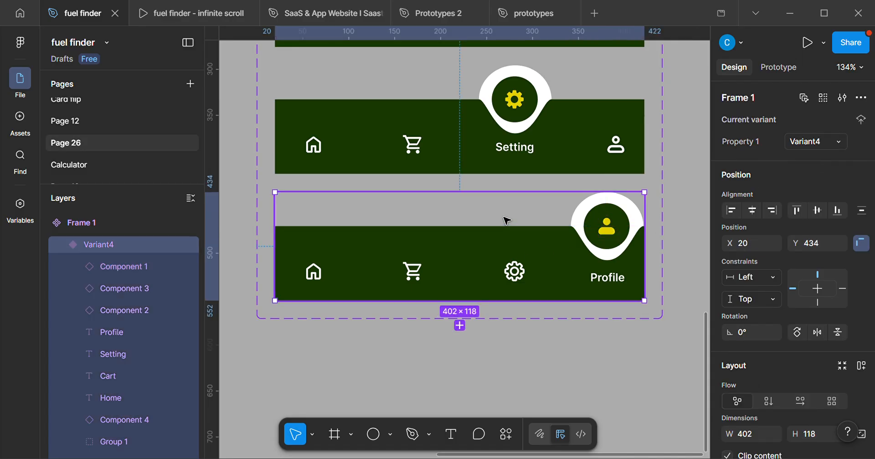
# Select the home icon in all four variants of the navigation bar together.
pyautogui.scroll(-5, 506, 221)
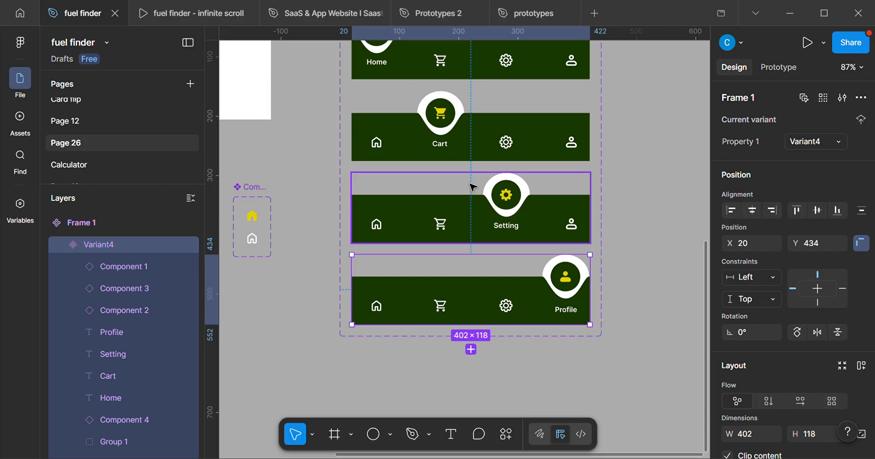
pyautogui.scroll(4, 460, 191)
pyautogui.scroll(-3, 582, 138)
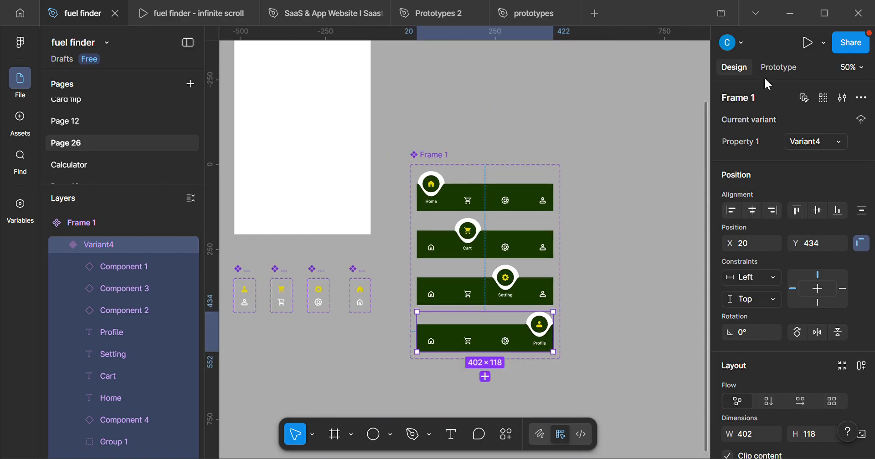
pyautogui.scroll(5, 444, 257)
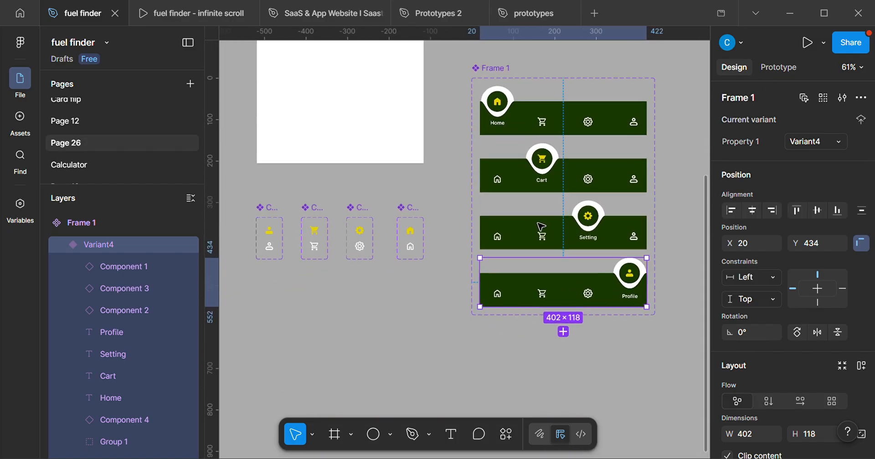
pyautogui.scroll(1, 518, 210)
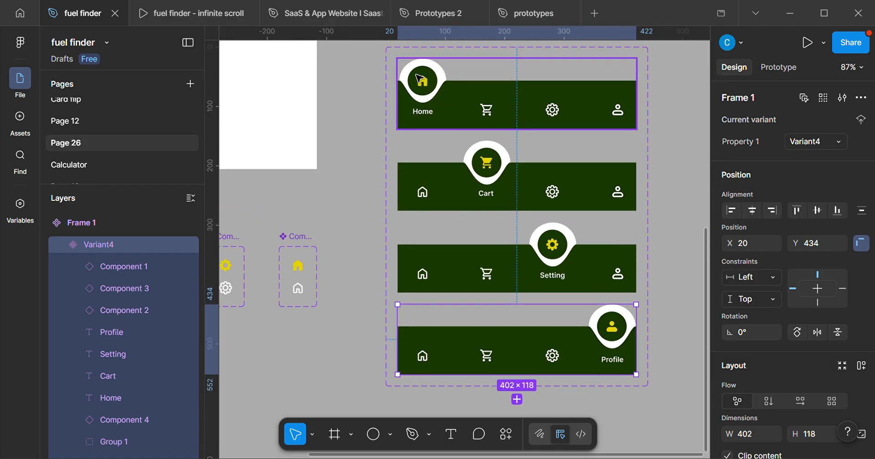
pyautogui.click(430, 93)
pyautogui.doubleClick(430, 92)
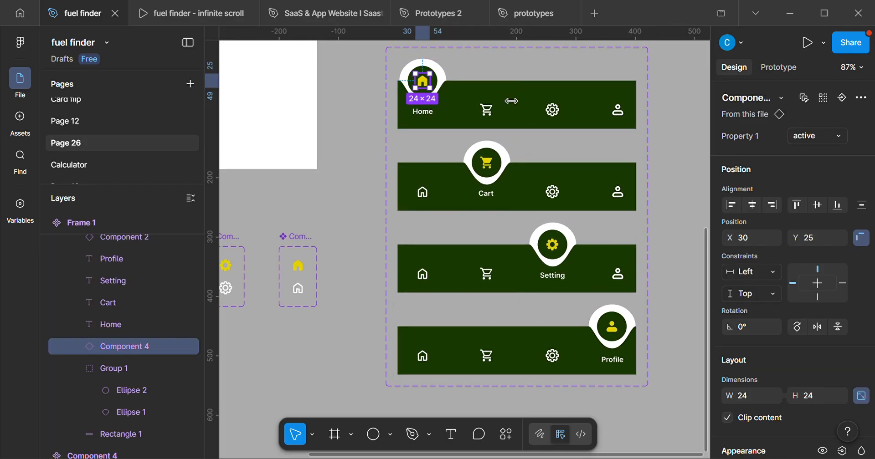
pyautogui.click(829, 102)
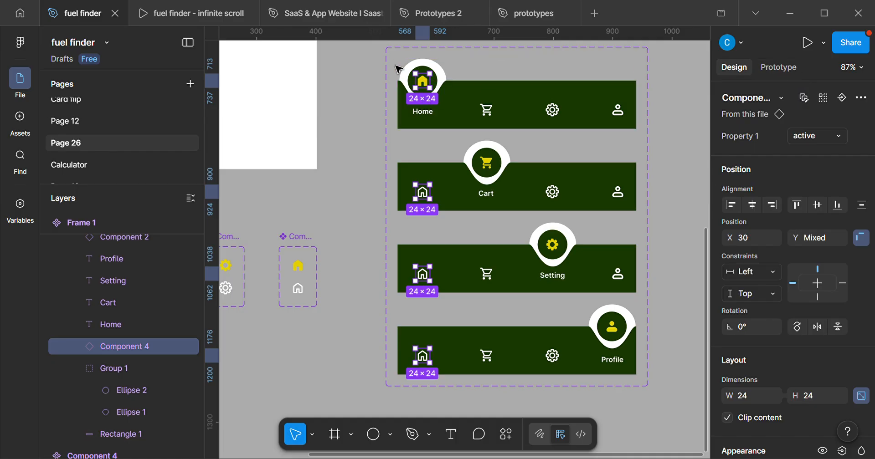
# Try to connect the inactive home icons of variants two to four to the first variant on tap.
pyautogui.scroll(5, 421, 97)
pyautogui.scroll(5, 394, 153)
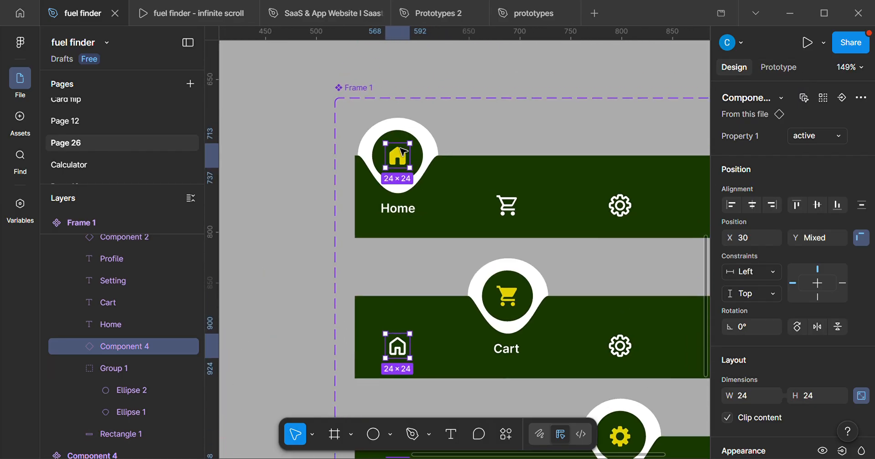
pyautogui.keyDown('shift'); pyautogui.click(410, 161); pyautogui.keyUp('shift')
pyautogui.scroll(-6, 411, 161)
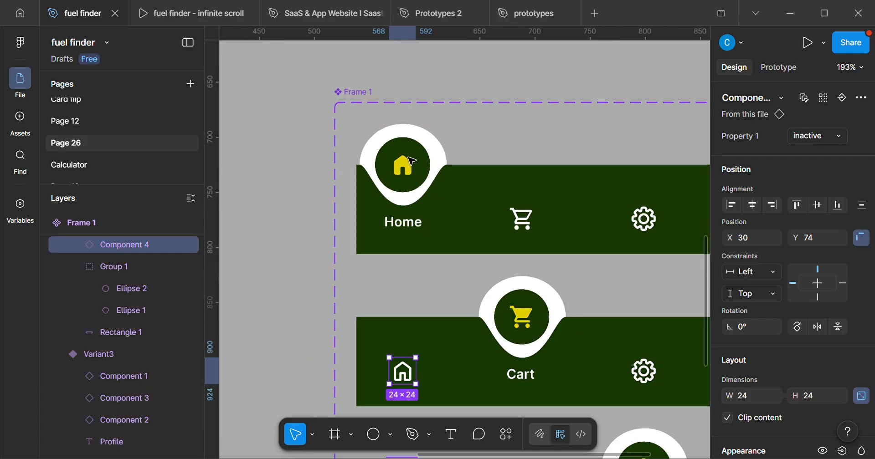
pyautogui.click(789, 68)
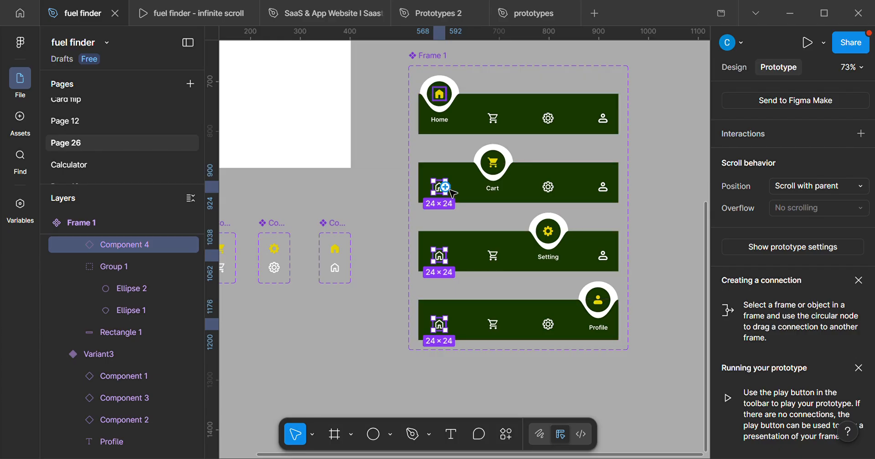
pyautogui.moveTo(445, 186); pyautogui.dragTo(488, 126)
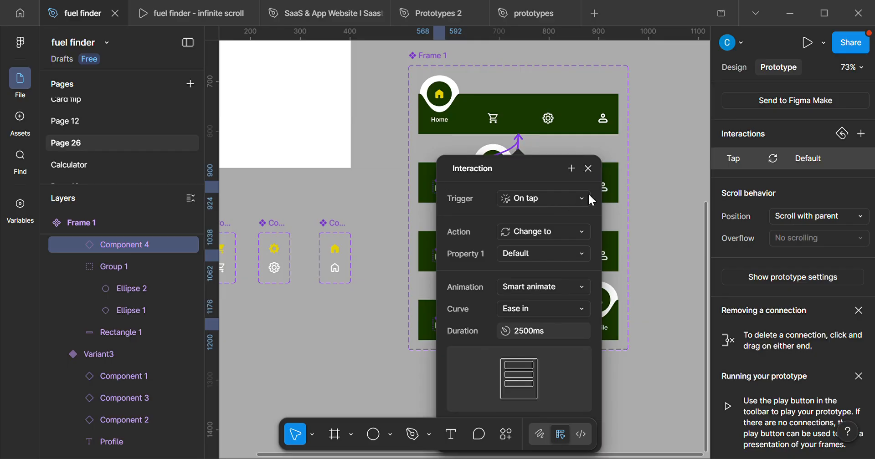
pyautogui.click(588, 169)
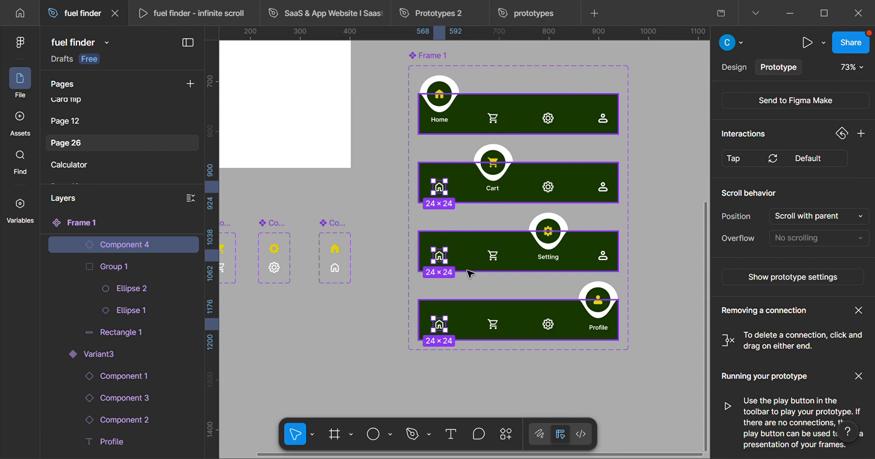
pyautogui.hotkey('ctrl', 'z')
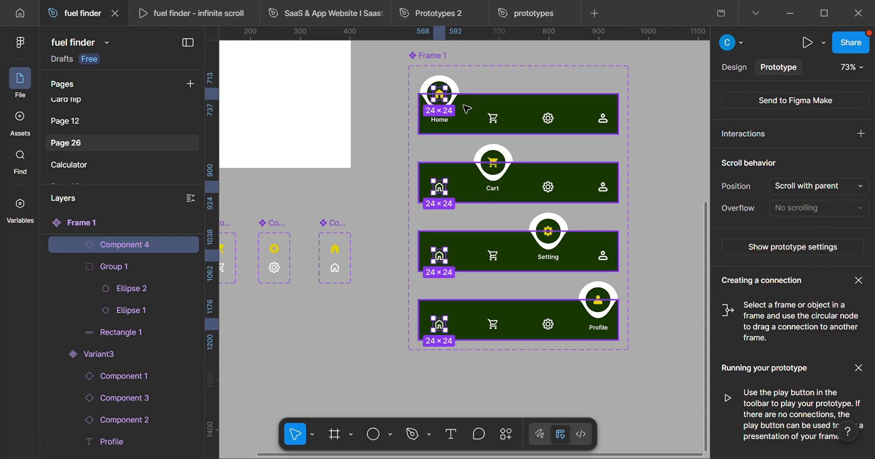
# Remove the first variant's active home icon from the selection, keeping the inactive home icons of the other three variants selected.
pyautogui.click(732, 67)
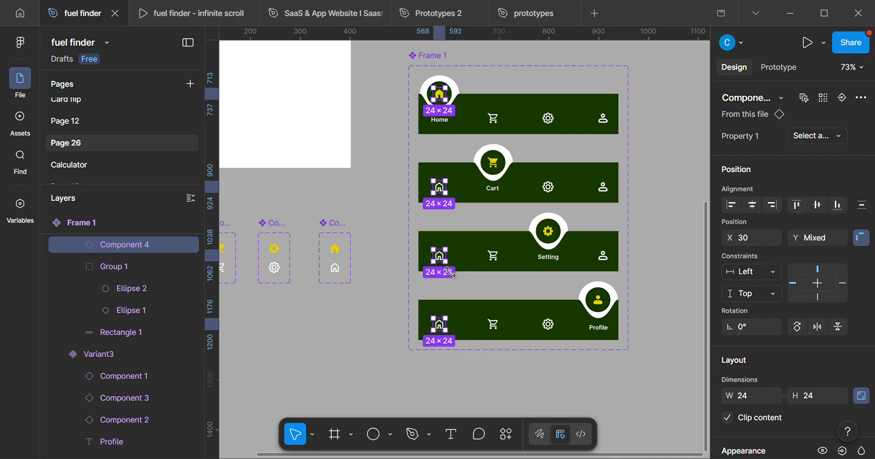
pyautogui.scroll(2, 441, 219)
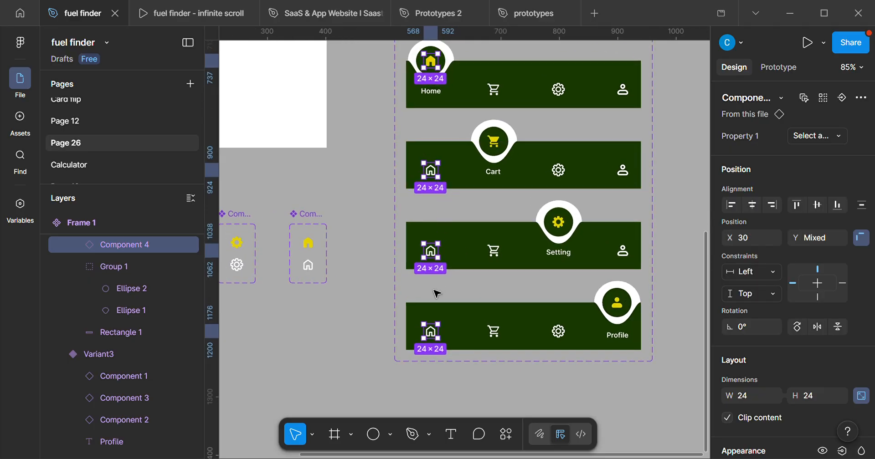
pyautogui.scroll(3, 430, 60)
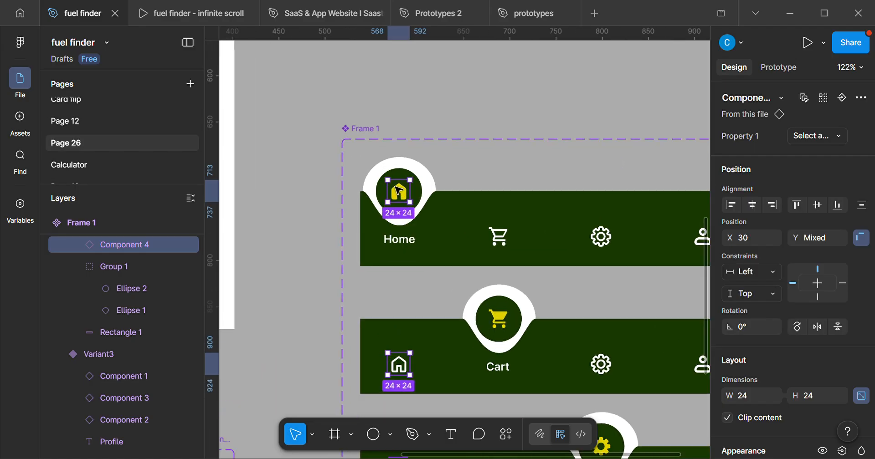
pyautogui.scroll(1, 398, 191)
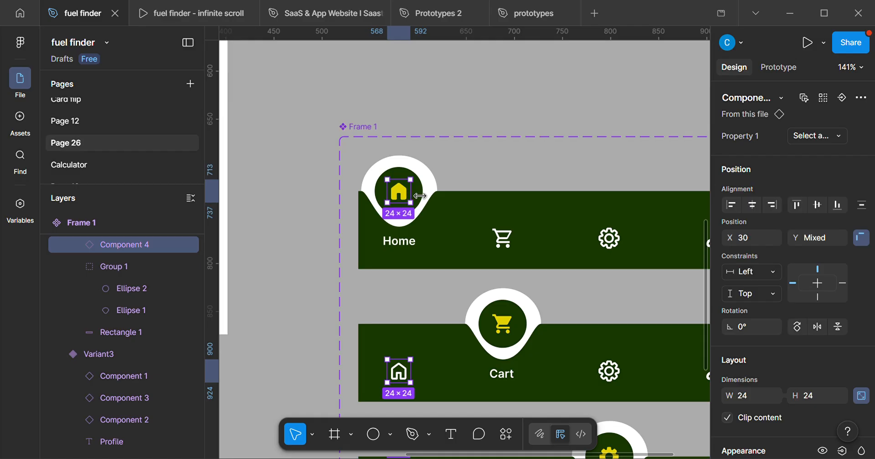
pyautogui.keyDown('shift'); pyautogui.click(401, 192); pyautogui.keyUp('shift')
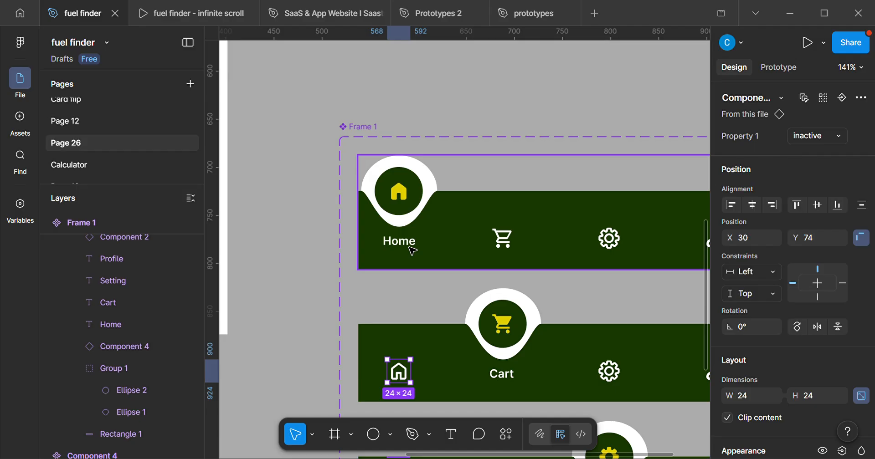
pyautogui.scroll(-5, 411, 250)
pyautogui.moveTo(414, 264); pyautogui.dragTo(452, 154)
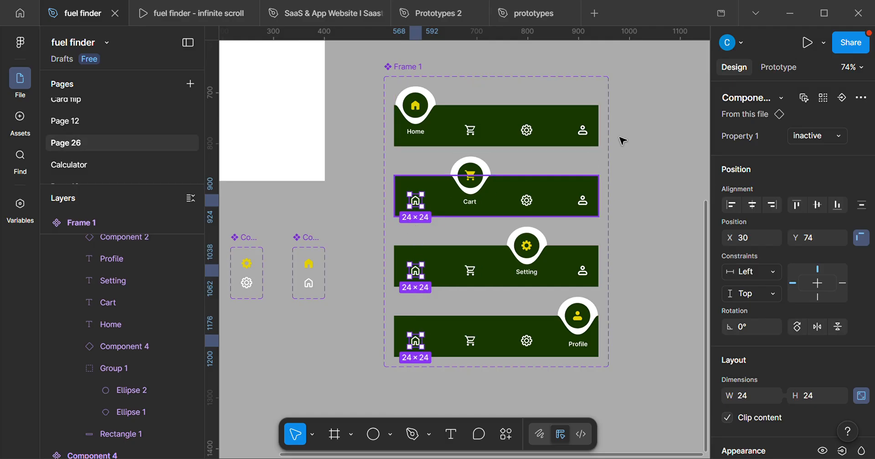
# Connect the three inactive home icons to the Default variant on tap, using Smart animate with a Gentle curve.
pyautogui.click(796, 67)
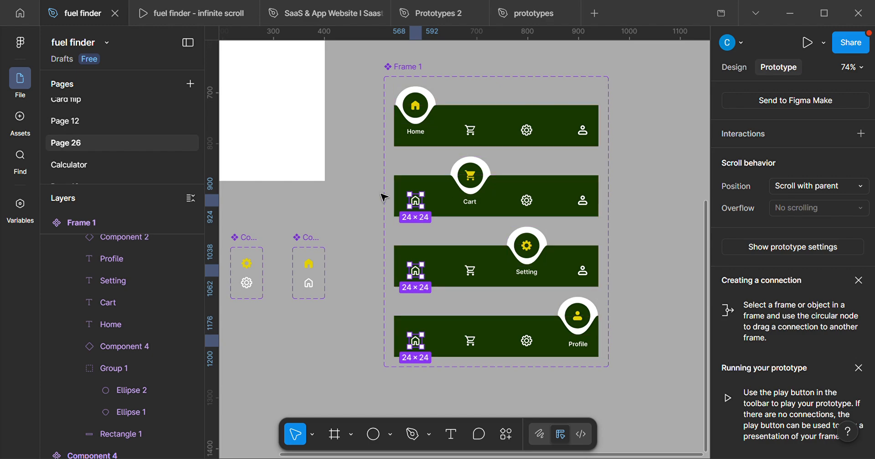
pyautogui.moveTo(431, 207)
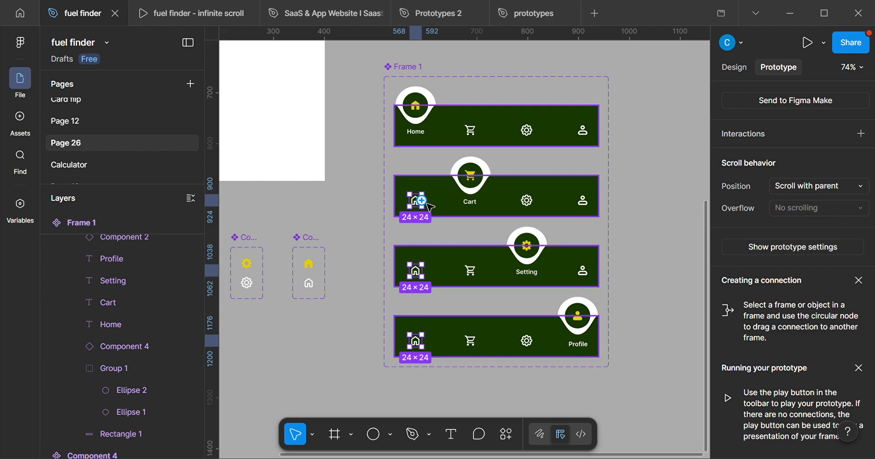
pyautogui.moveTo(421, 201); pyautogui.dragTo(505, 144)
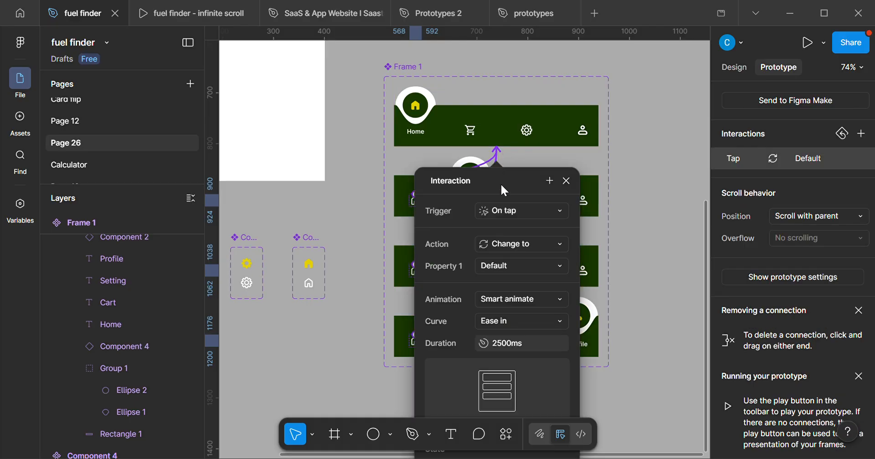
pyautogui.moveTo(501, 184); pyautogui.dragTo(693, 74)
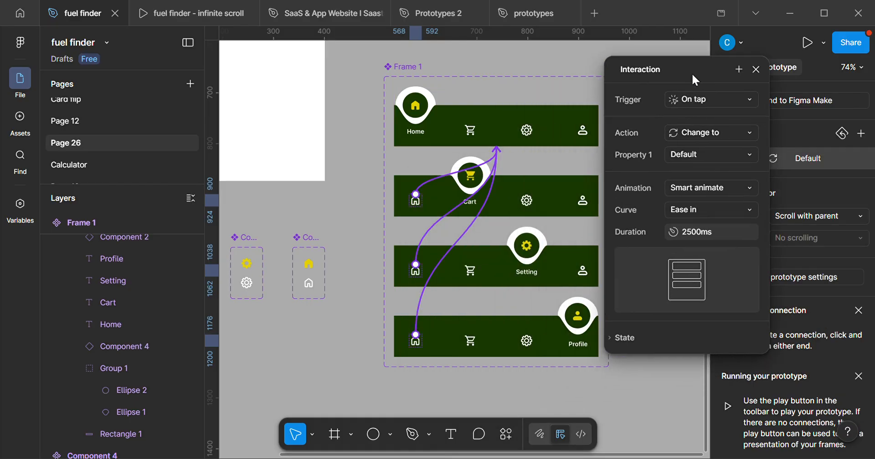
pyautogui.click(707, 210)
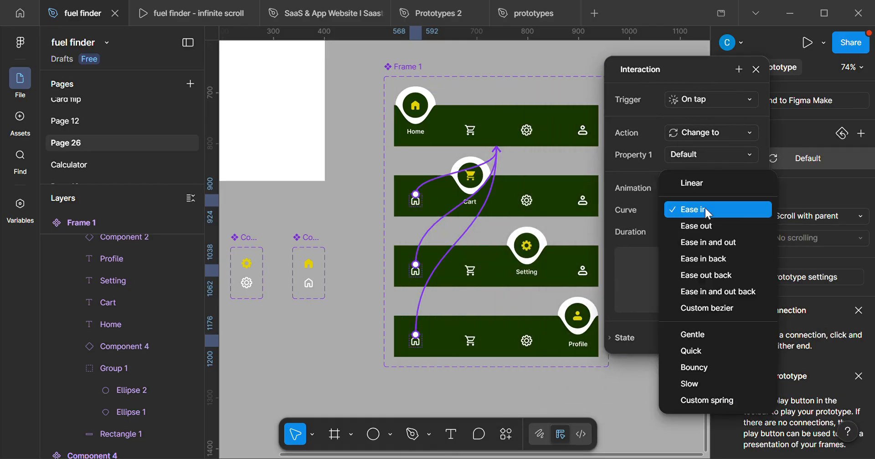
pyautogui.click(696, 335)
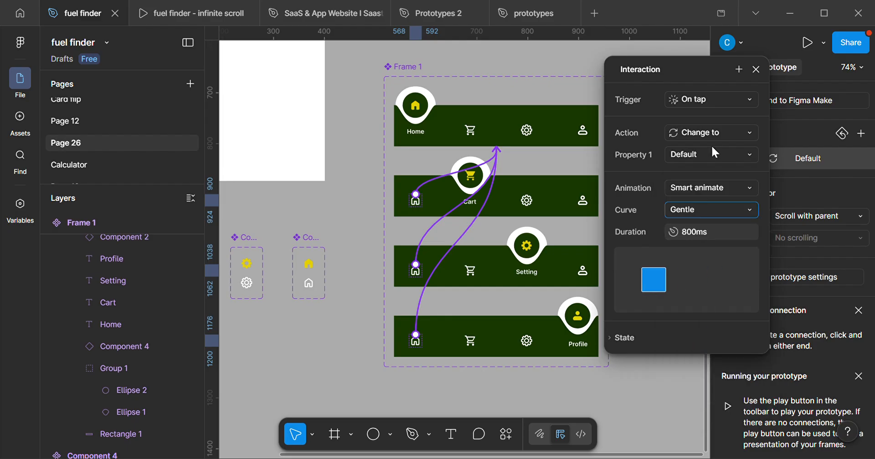
pyautogui.click(757, 70)
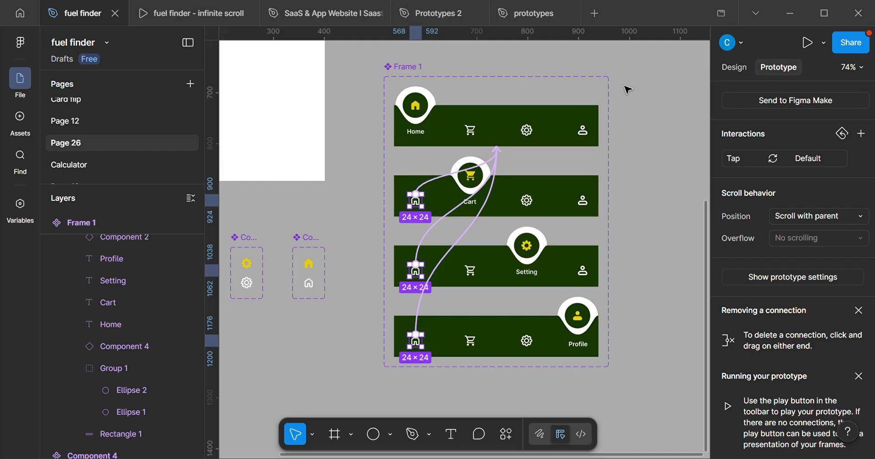
# Select the matching cart icons across the variants, leaving out the second variant's active yellow cart.
pyautogui.click(737, 70)
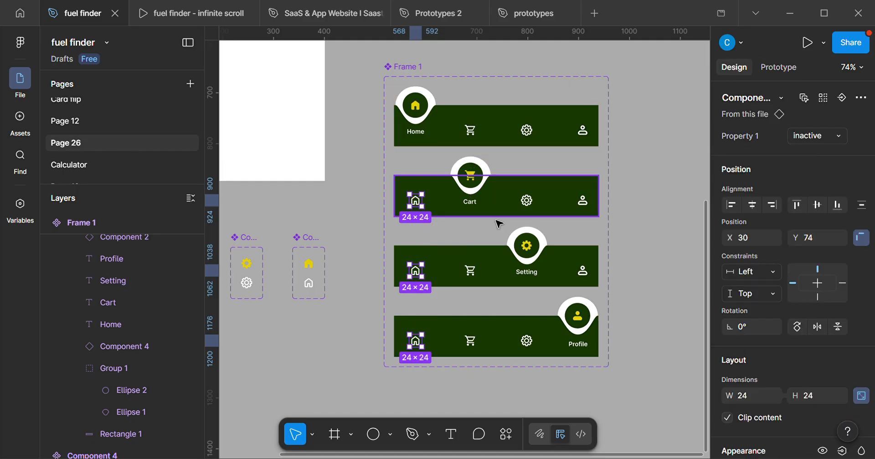
pyautogui.click(480, 130)
pyautogui.click(480, 130)
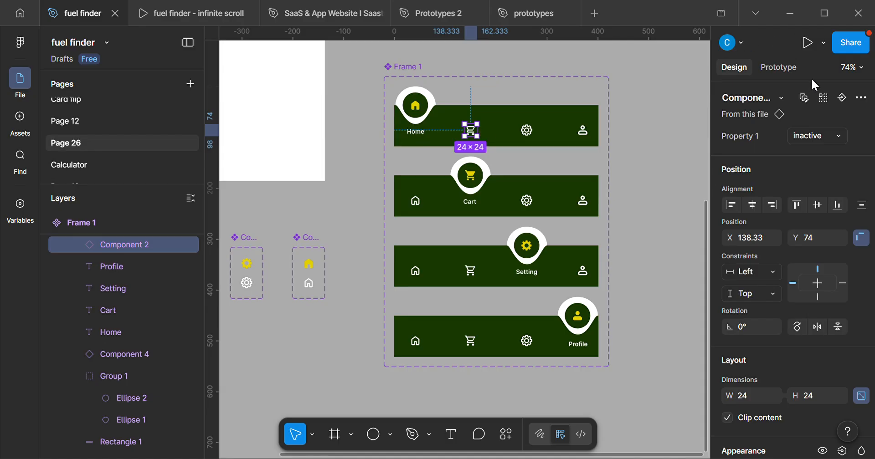
pyautogui.click(823, 98)
pyautogui.scroll(5, 474, 202)
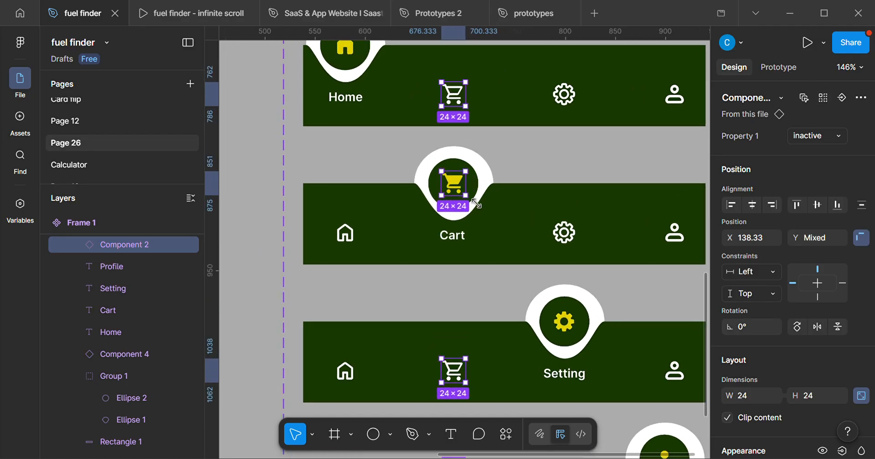
pyautogui.scroll(5, 476, 204)
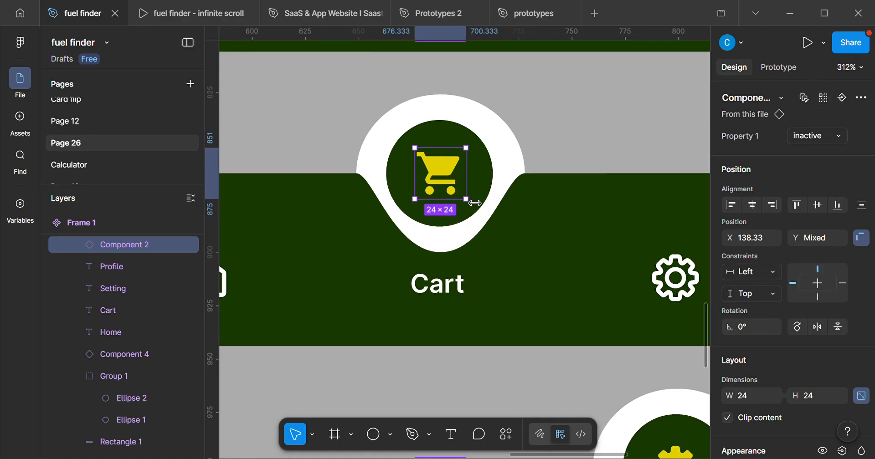
pyautogui.keyDown('shift'); pyautogui.click(453, 186); pyautogui.keyUp('shift')
pyautogui.scroll(-10, 455, 186)
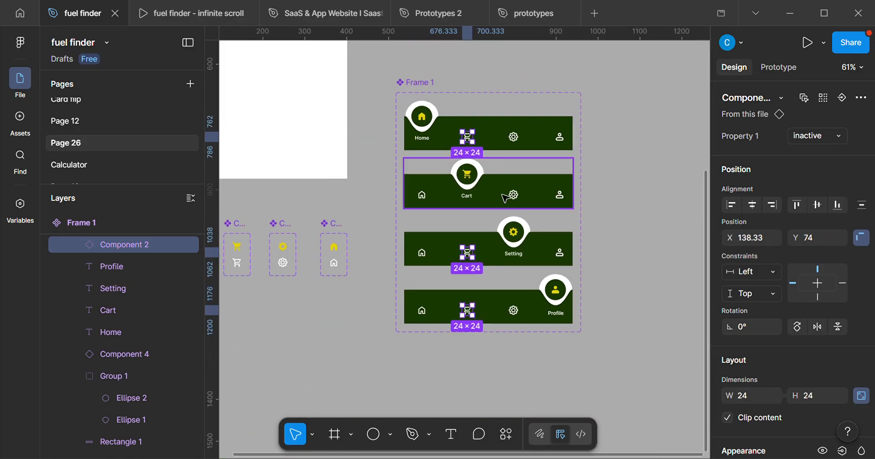
# Connect the three inactive cart icons to Variant2 on tap, with Change to and Gentle Smart animate.
pyautogui.hotkey('shift', 'e')
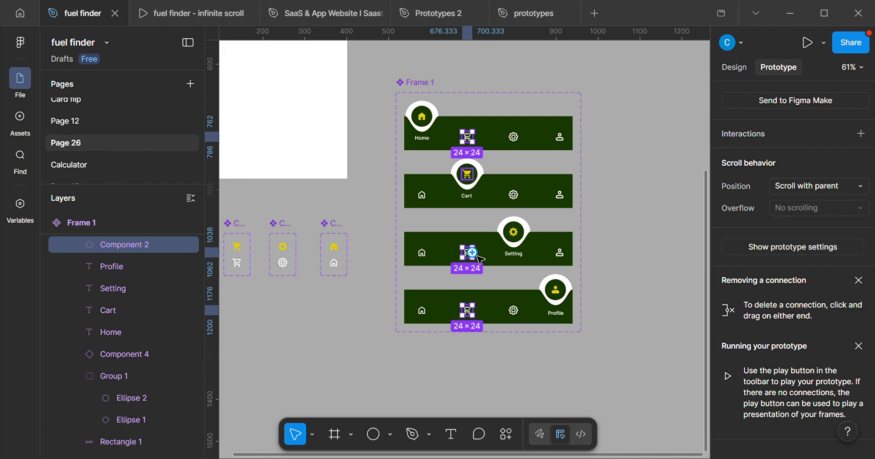
pyautogui.moveTo(477, 255); pyautogui.dragTo(534, 209)
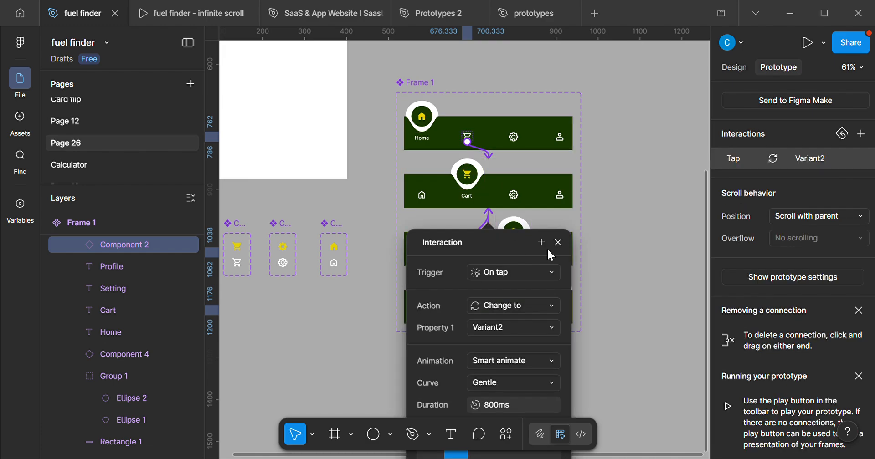
pyautogui.moveTo(513, 258); pyautogui.dragTo(758, 142)
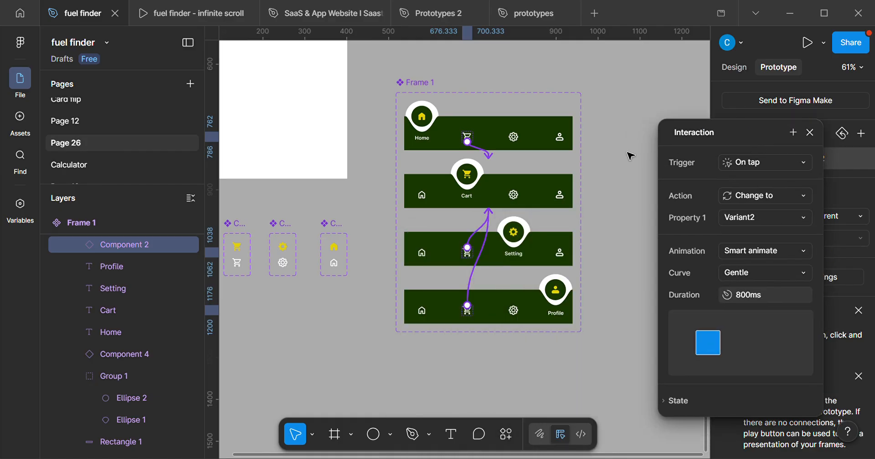
pyautogui.click(628, 157)
# Select the matching setting icons across the variants, leaving out the third variant's active yellow gear.
pyautogui.scroll(4, 511, 205)
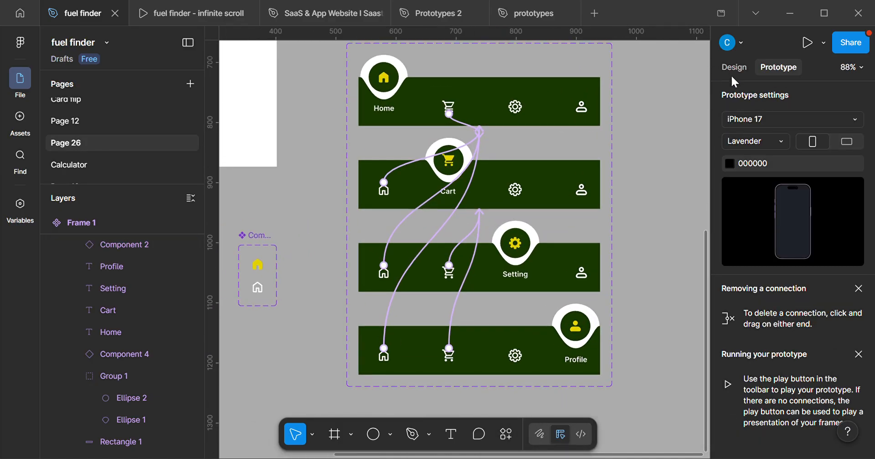
pyautogui.click(728, 68)
pyautogui.scroll(2, 510, 128)
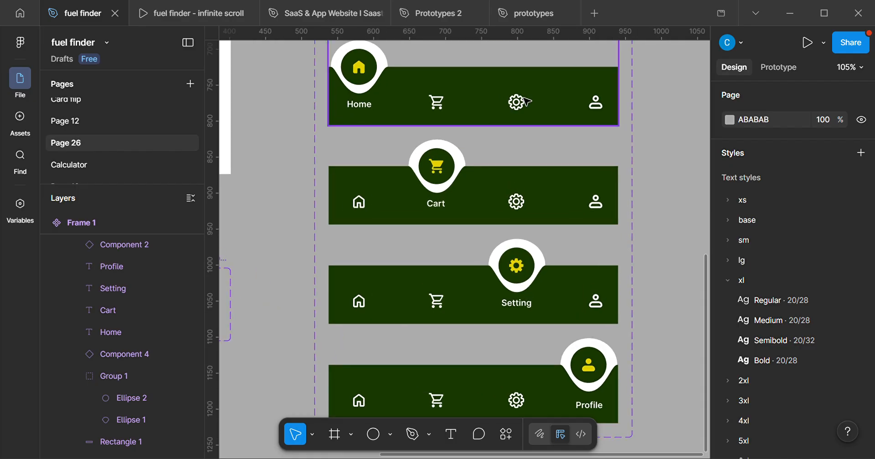
pyautogui.doubleClick(520, 101)
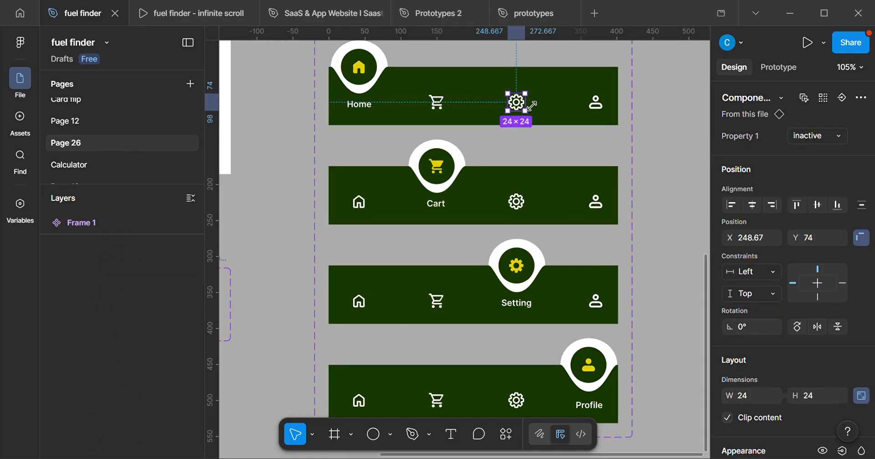
pyautogui.click(824, 98)
pyautogui.scroll(-3, 593, 188)
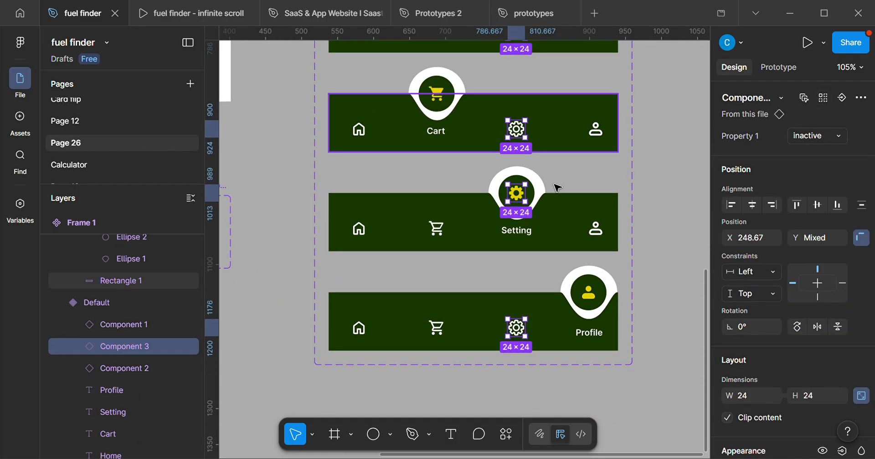
pyautogui.keyDown('shift'); pyautogui.click(525, 200); pyautogui.keyUp('shift')
pyautogui.scroll(1, 540, 217)
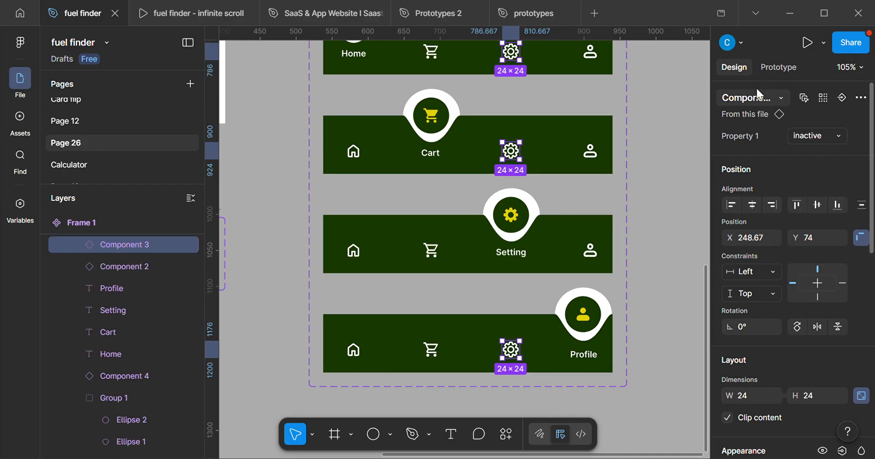
# Connect the three inactive setting icons to Variant3 on tap, using Change to and Gentle Smart animate.
pyautogui.hotkey('shift', 'e')
pyautogui.moveTo(519, 151); pyautogui.dragTo(549, 221)
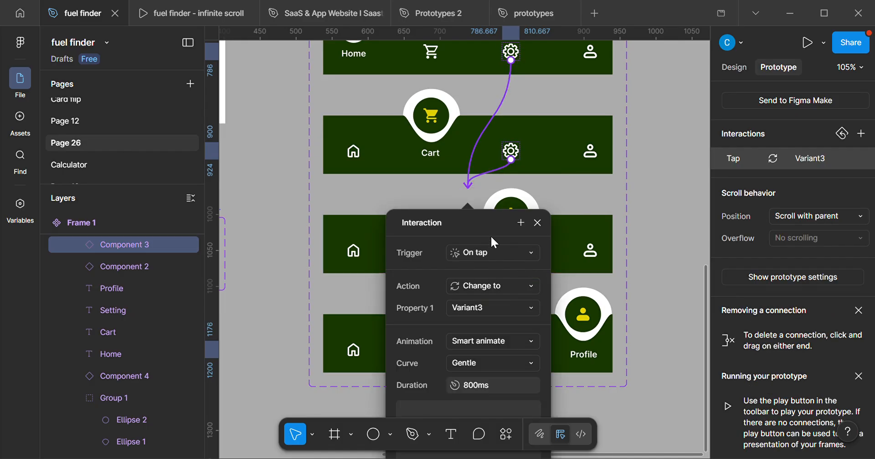
pyautogui.click(635, 179)
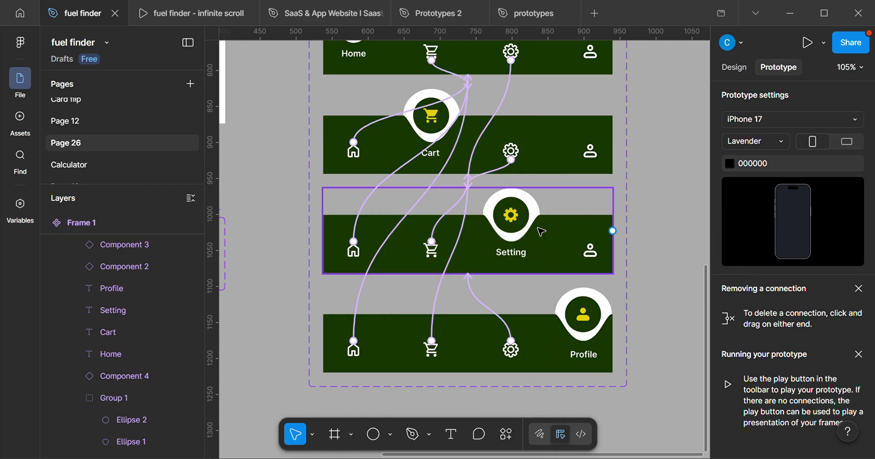
# Select the first variant's inactive profile icon.
pyautogui.click(734, 67)
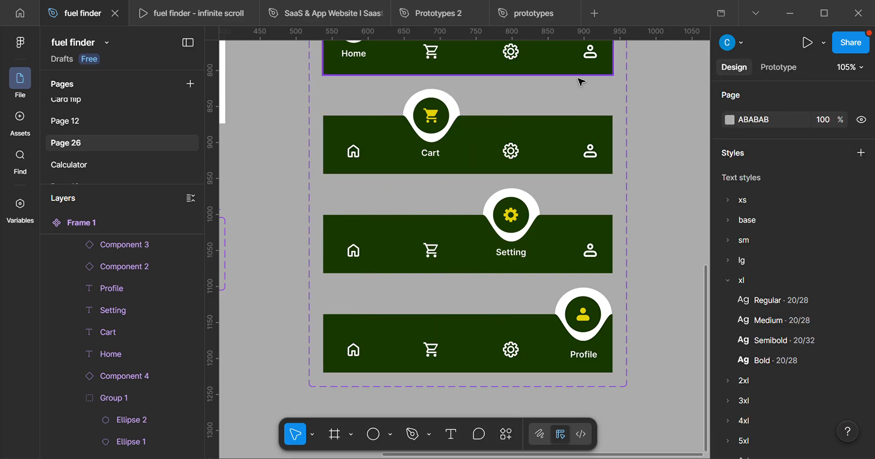
pyautogui.scroll(2, 583, 91)
pyautogui.click(586, 98)
pyautogui.click(588, 98)
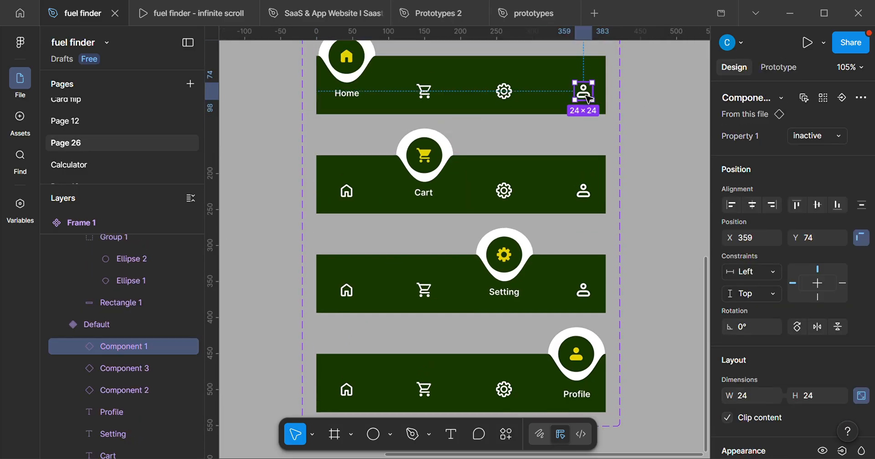
pyautogui.scroll(-1, 499, 250)
pyautogui.moveTo(499, 249); pyautogui.dragTo(532, 210)
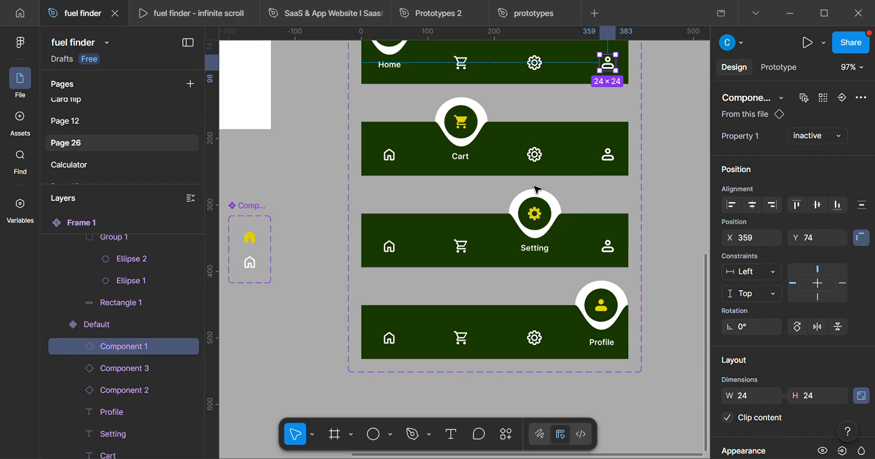
# Undo the profile icon selection and the setting icons' connections to Variant3.
pyautogui.hotkey('ctrl', 'z')
pyautogui.hotkey('ctrl', 'z')
pyautogui.hotkey('ctrl', 'z')
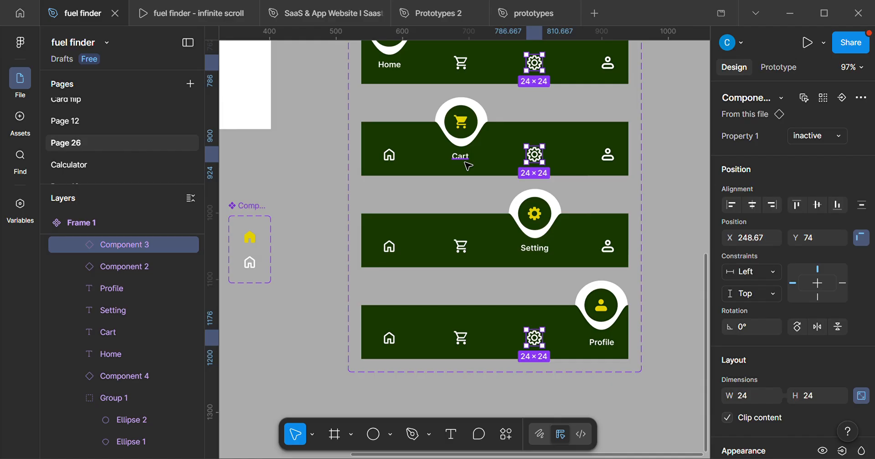
# Review the prototype connections of the home and cart icons, inspecting the individual variants one after another.
pyautogui.moveTo(558, 173); pyautogui.dragTo(569, 187)
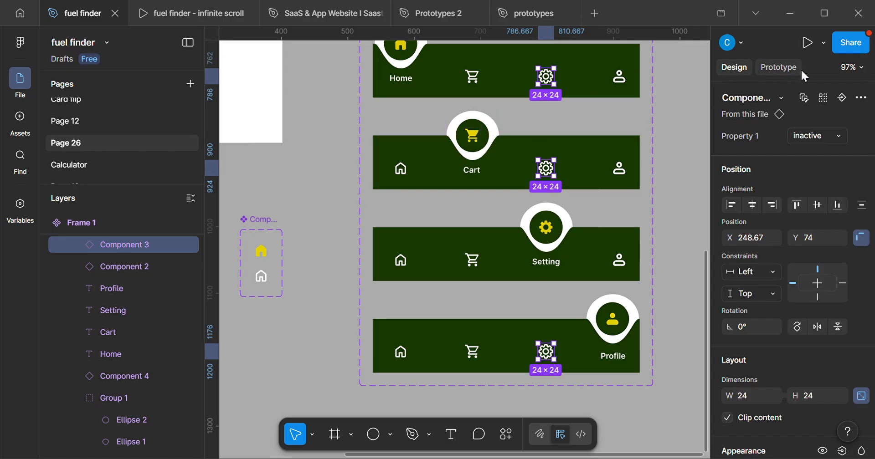
pyautogui.click(778, 67)
pyautogui.click(474, 137)
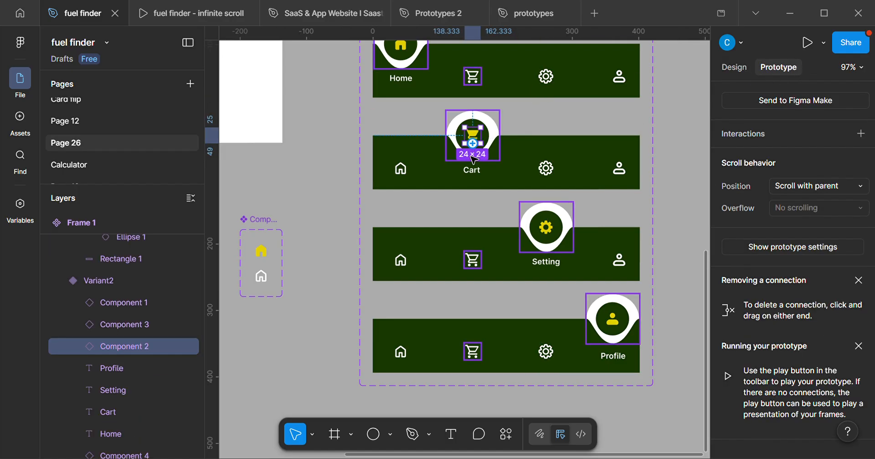
pyautogui.click(476, 252)
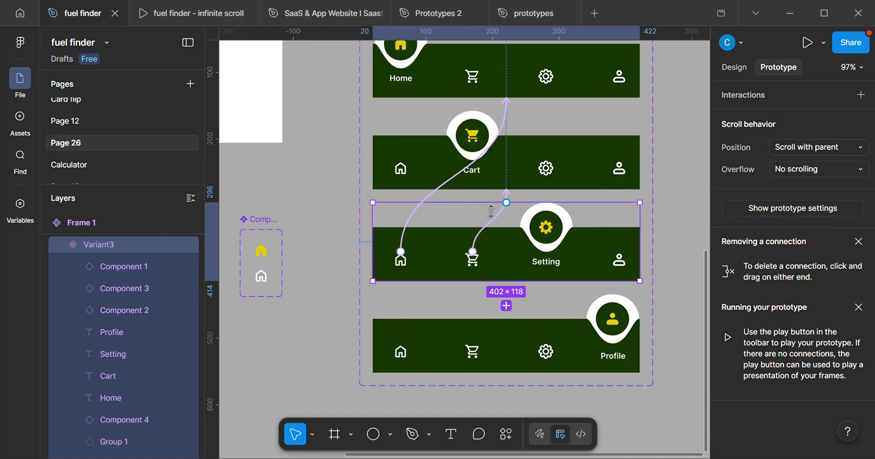
pyautogui.click(477, 351)
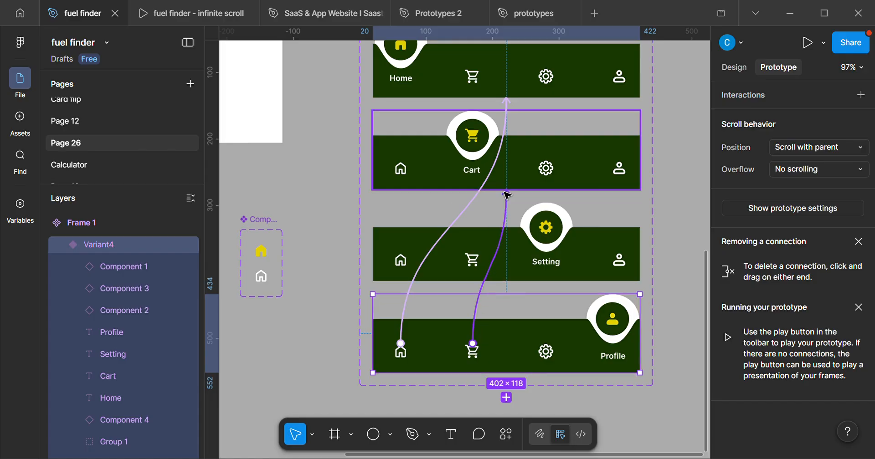
pyautogui.moveTo(518, 149); pyautogui.dragTo(519, 215)
pyautogui.click(485, 147)
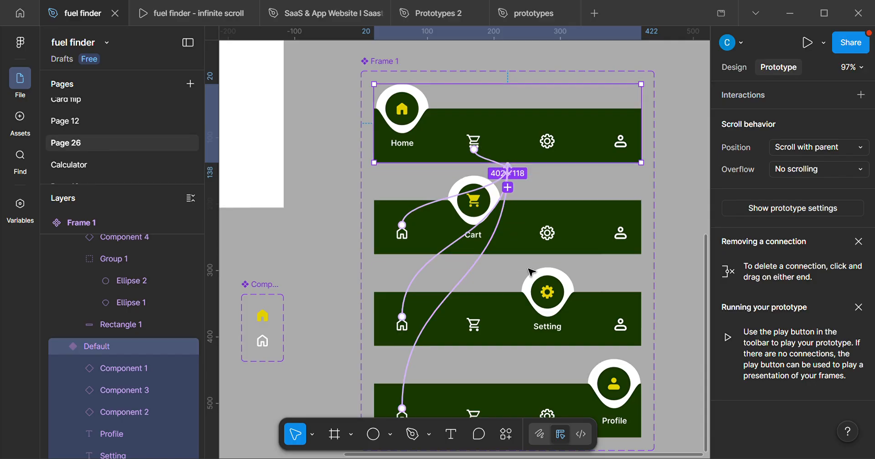
pyautogui.scroll(-3, 529, 215)
pyautogui.moveTo(559, 226); pyautogui.dragTo(567, 272)
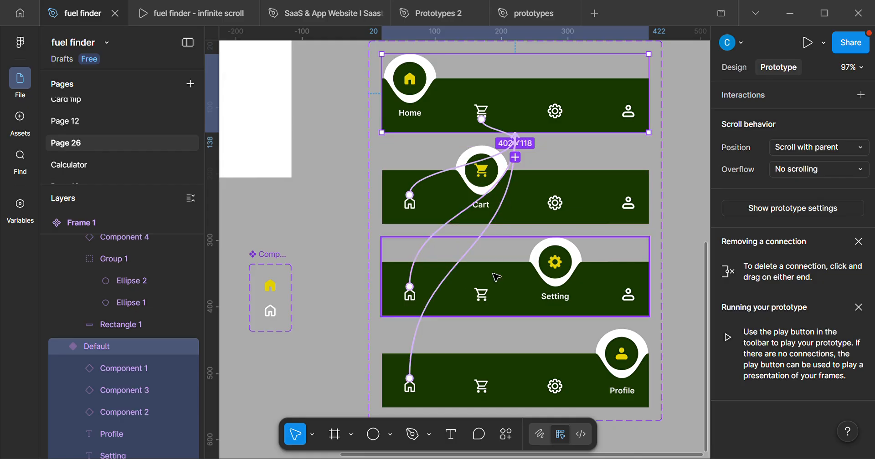
pyautogui.click(489, 299)
pyautogui.moveTo(482, 287); pyautogui.dragTo(510, 230)
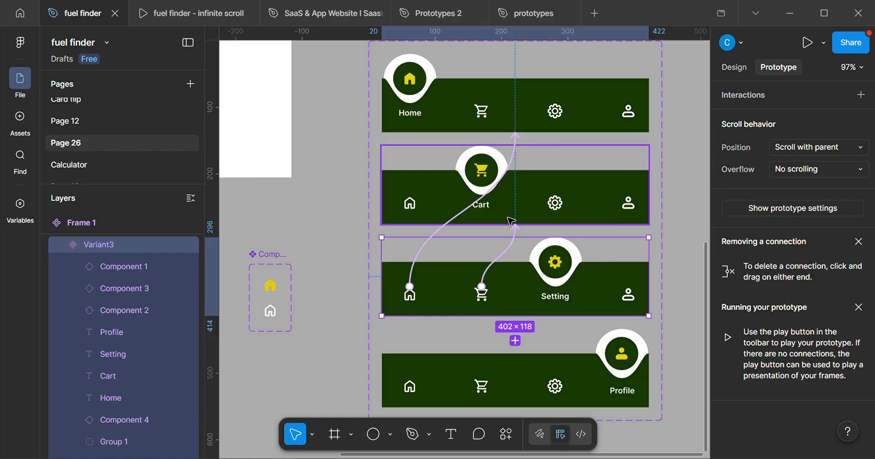
# Check up close that the inactive cart icons of the Setting, Profile and Home variants lead to Variant2.
pyautogui.scroll(5, 511, 222)
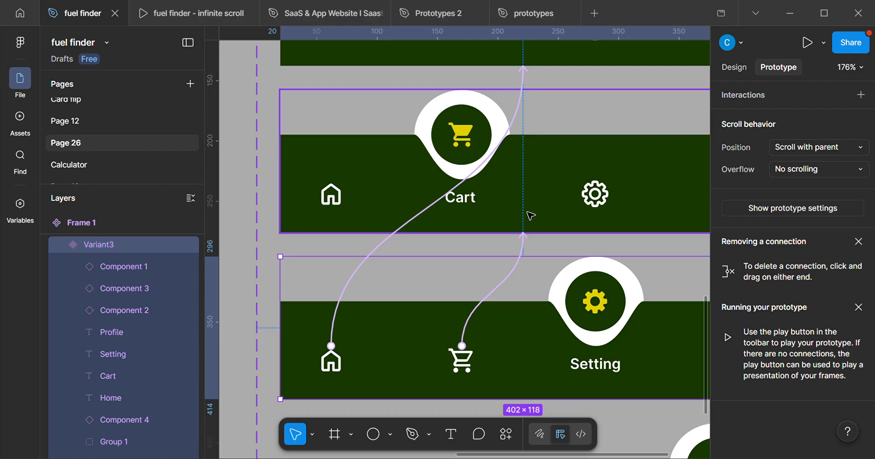
pyautogui.scroll(-5, 472, 144)
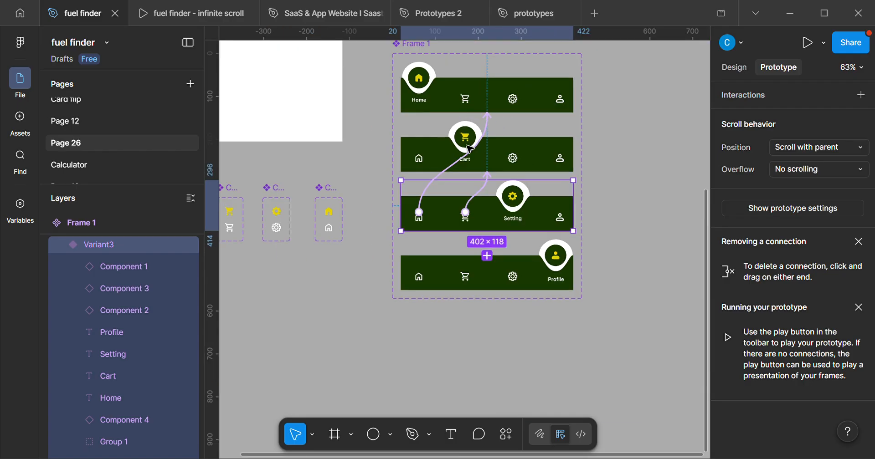
pyautogui.scroll(4, 478, 305)
pyautogui.click(467, 260)
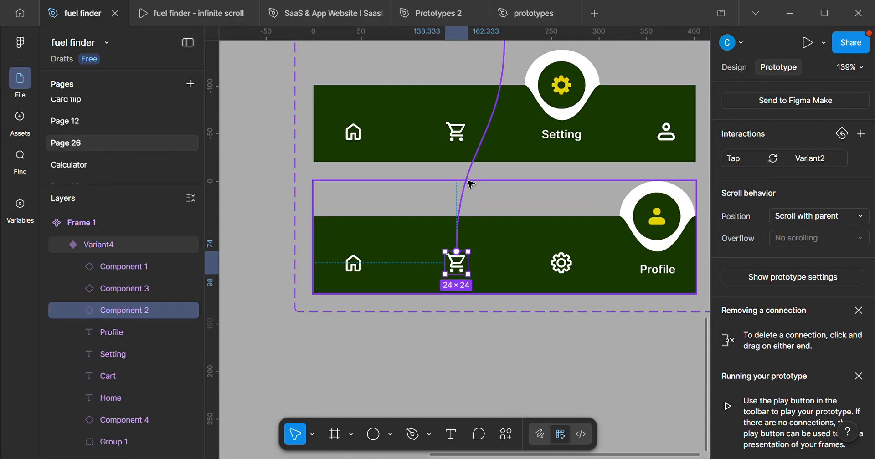
pyautogui.moveTo(466, 146); pyautogui.dragTo(484, 277)
pyautogui.scroll(3, 522, 164)
pyautogui.scroll(5, 522, 161)
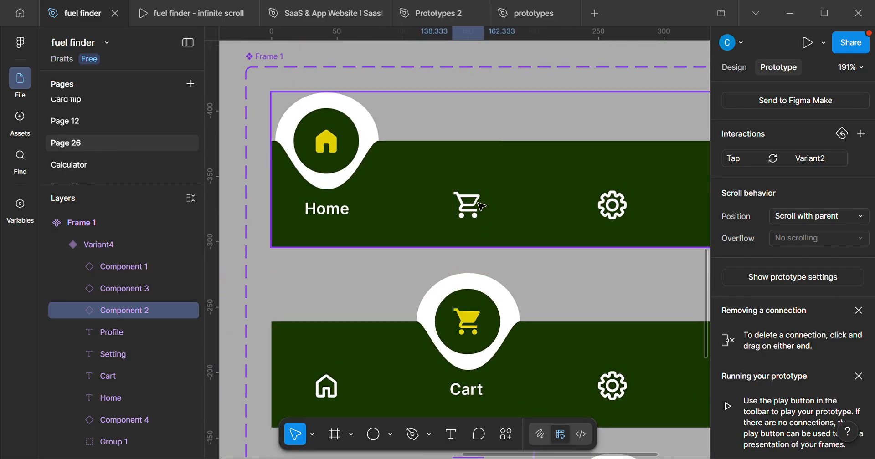
pyautogui.moveTo(481, 206); pyautogui.dragTo(538, 279)
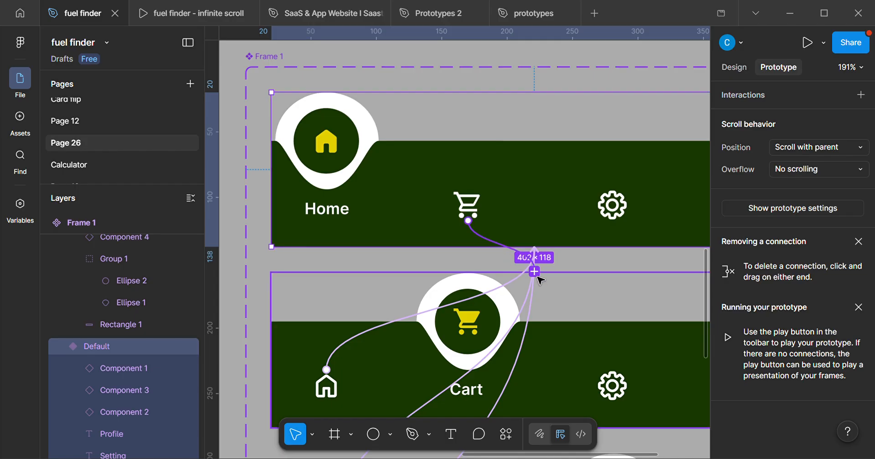
pyautogui.scroll(-5, 535, 300)
pyautogui.moveTo(575, 348); pyautogui.dragTo(537, 193)
pyautogui.moveTo(502, 247); pyautogui.dragTo(535, 261)
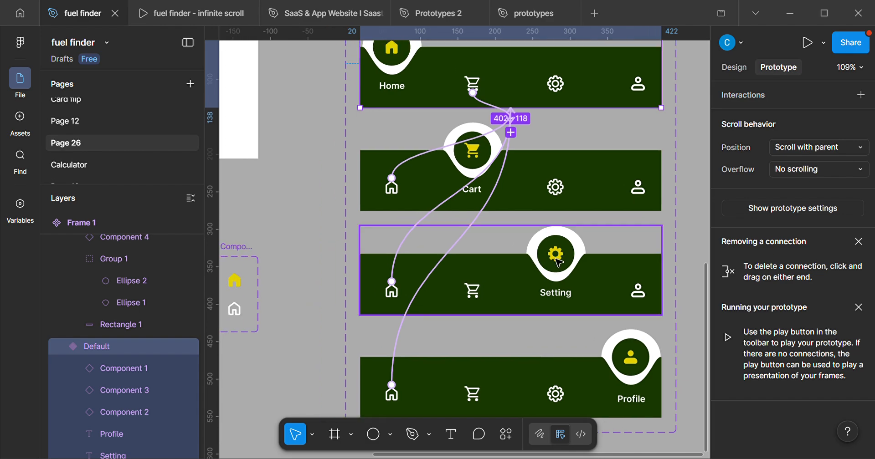
# Select the inactive setting icons of the first, second and fourth variants together, excluding the third variant's active gear.
pyautogui.doubleClick(557, 255)
pyautogui.click(728, 67)
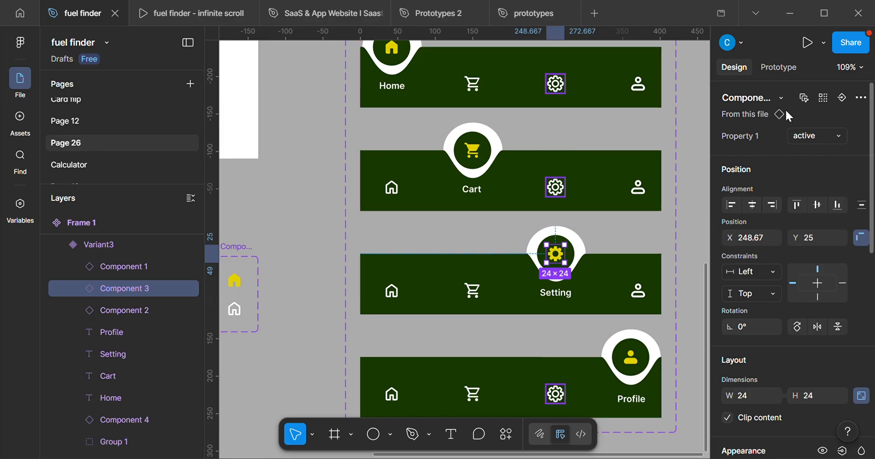
pyautogui.press('Escape')
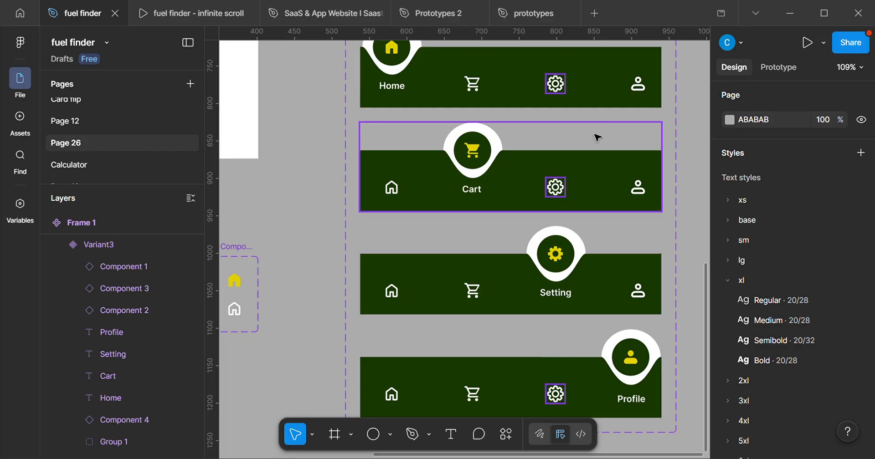
pyautogui.click(557, 190)
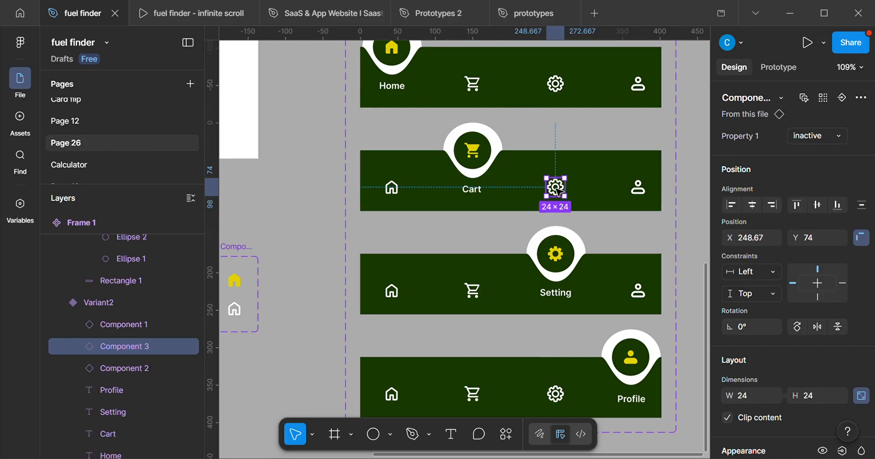
pyautogui.click(823, 98)
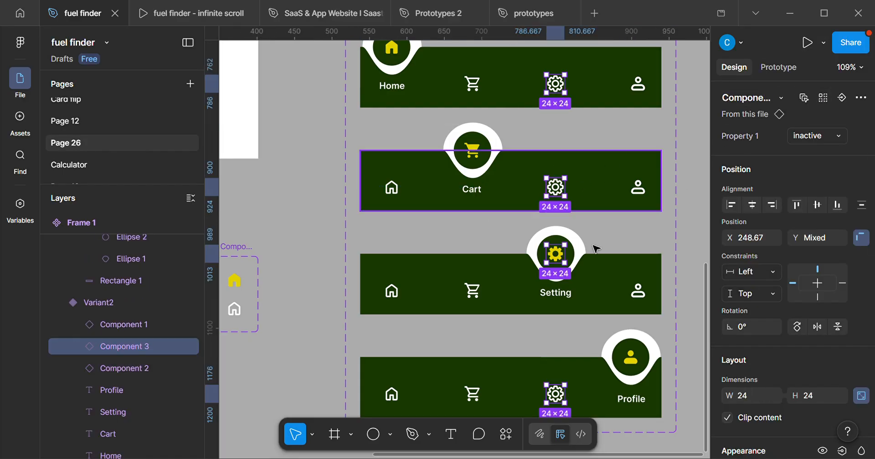
pyautogui.keyDown('shift'); pyautogui.click(557, 263); pyautogui.keyUp('shift')
# Connect the three inactive setting icons to Variant3 on tap, with Change to and Gentle Smart animate.
pyautogui.hotkey('shift', 'e')
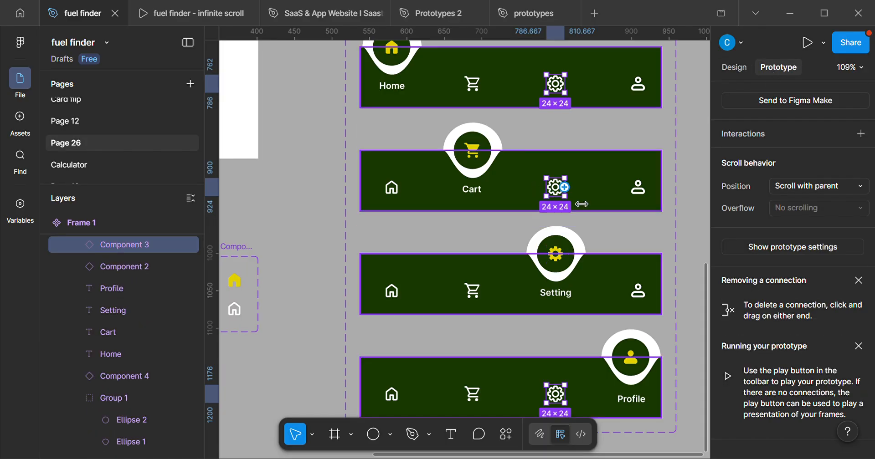
pyautogui.moveTo(566, 83); pyautogui.dragTo(597, 245)
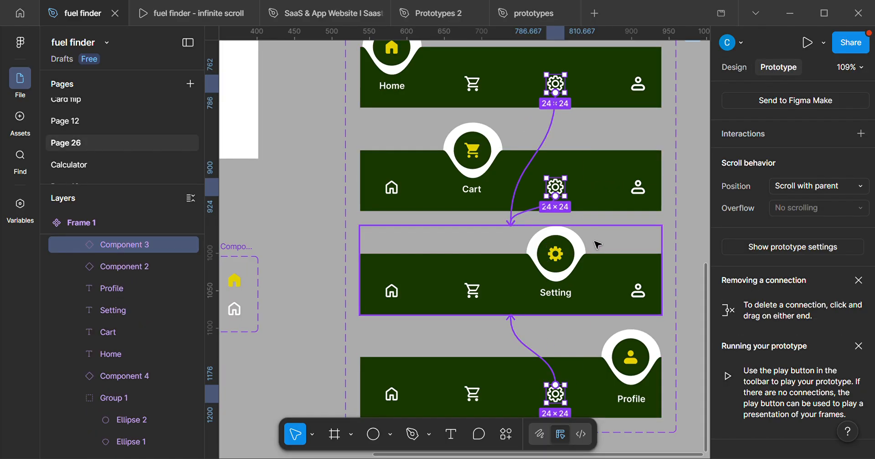
pyautogui.moveTo(541, 254); pyautogui.dragTo(455, 189)
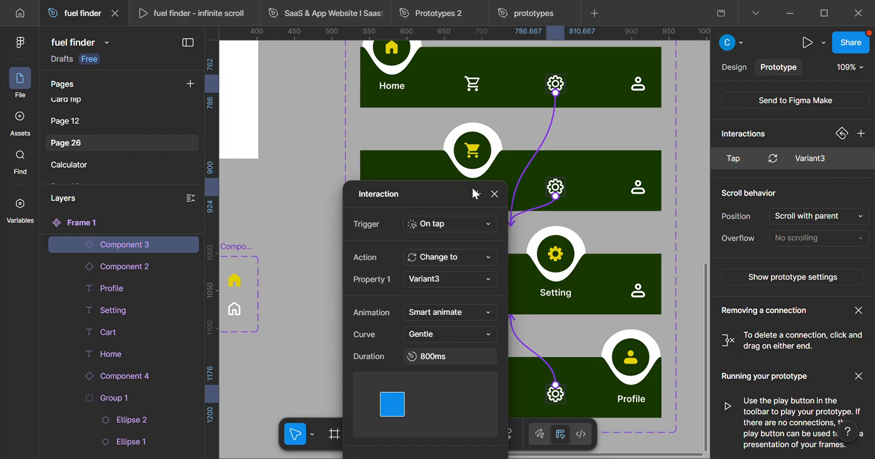
pyautogui.click(594, 225)
# Select the matching profile icons across the variants, leaving out the fourth variant's active yellow profile icon.
pyautogui.scroll(-2, 587, 286)
pyautogui.hscroll(2, 587, 286)
pyautogui.click(554, 266)
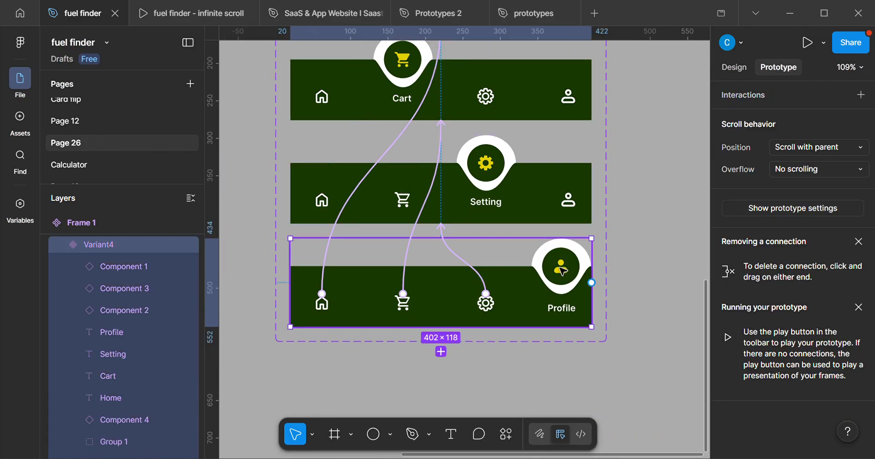
pyautogui.click(553, 266)
pyautogui.click(734, 67)
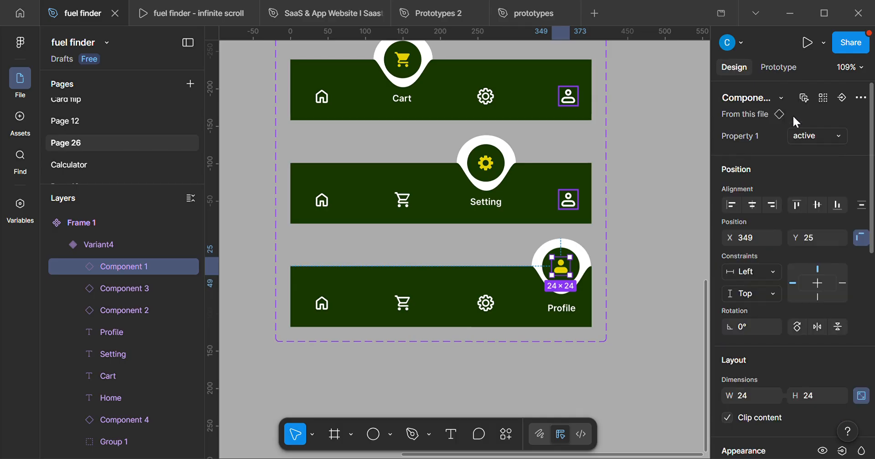
pyautogui.click(823, 97)
pyautogui.scroll(2, 501, 282)
pyautogui.hscroll(-1, 501, 283)
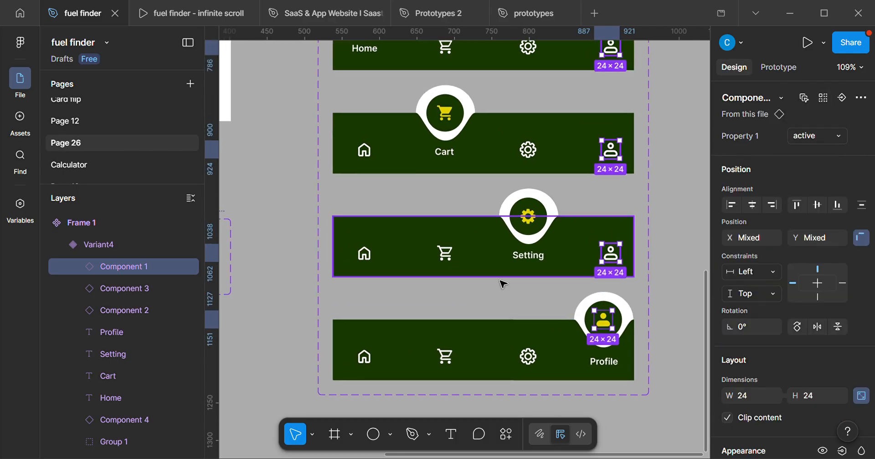
pyautogui.keyDown('shift'); pyautogui.click(606, 325); pyautogui.keyUp('shift')
pyautogui.scroll(1, 597, 300)
pyautogui.hscroll(-1, 597, 300)
pyautogui.scroll(1, 661, 223)
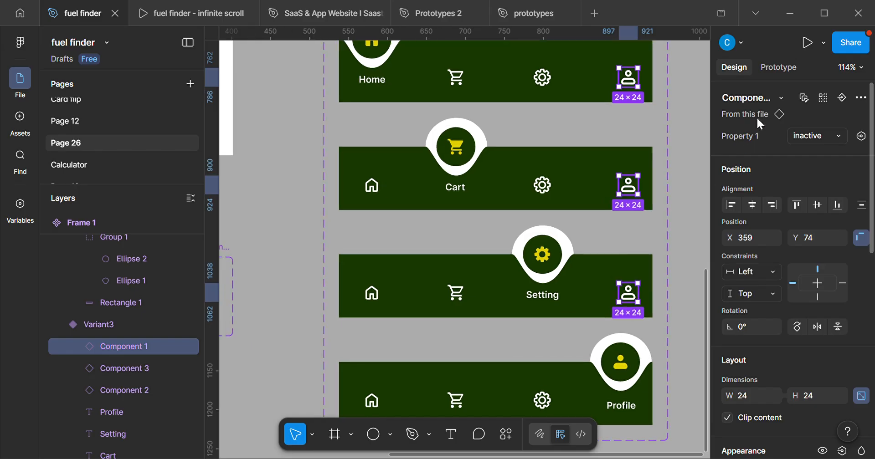
# Connect the three inactive profile icons to Variant4 on tap, with Change to and Gentle Smart animate over 800 ms.
pyautogui.click(778, 67)
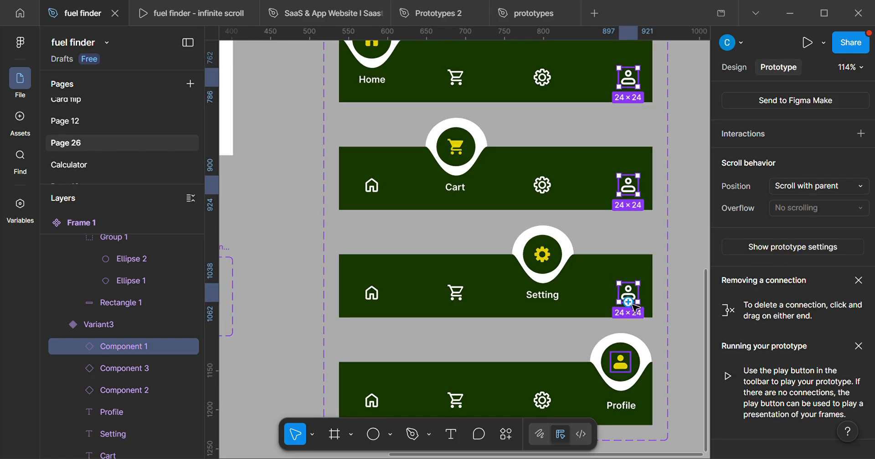
pyautogui.moveTo(634, 306); pyautogui.dragTo(523, 361)
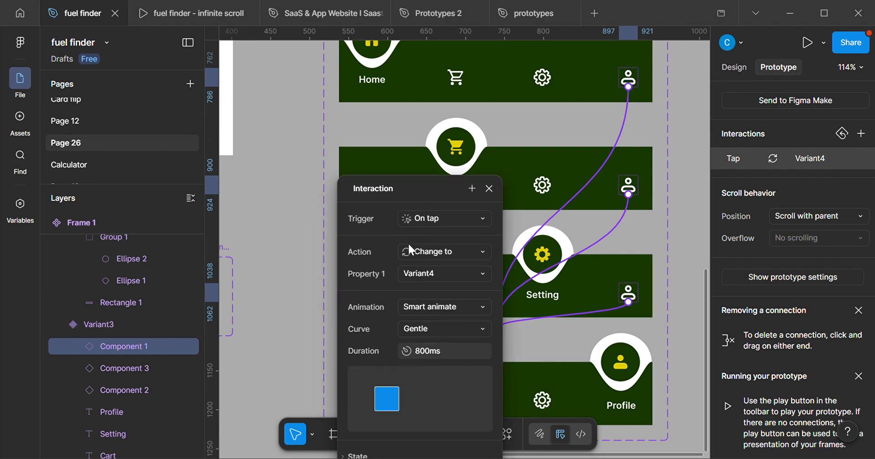
pyautogui.click(675, 267)
pyautogui.keyDown('ctrl'); pyautogui.scroll(-5, 674, 287); pyautogui.keyUp('ctrl')
pyautogui.click(734, 67)
# Place an instance of the Home variant in the iPhone 16 & 17 Pro - 1 frame, centred horizontally and aligned to the bottom.
pyautogui.scroll(5, 445, 201)
pyautogui.hscroll(-2, 445, 201)
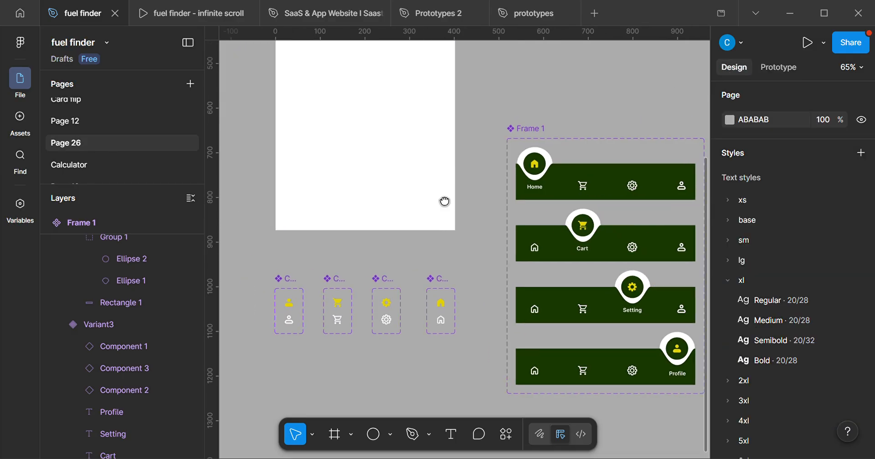
pyautogui.click(549, 259)
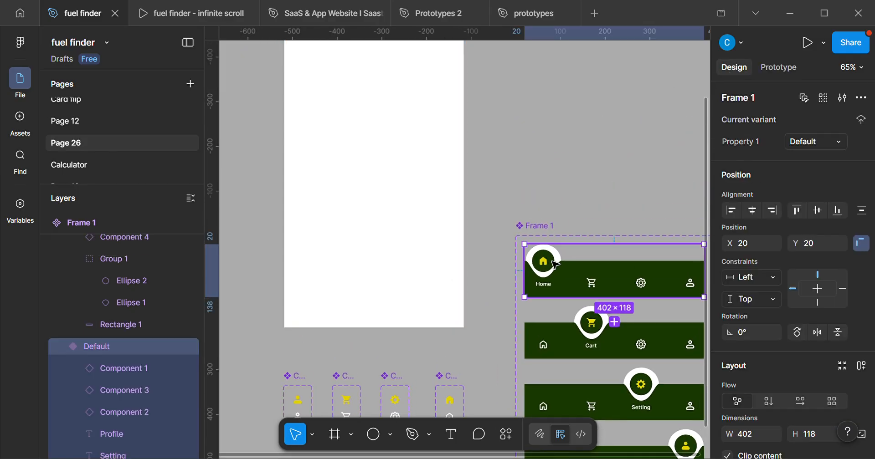
pyautogui.moveTo(553, 261); pyautogui.dragTo(353, 281)
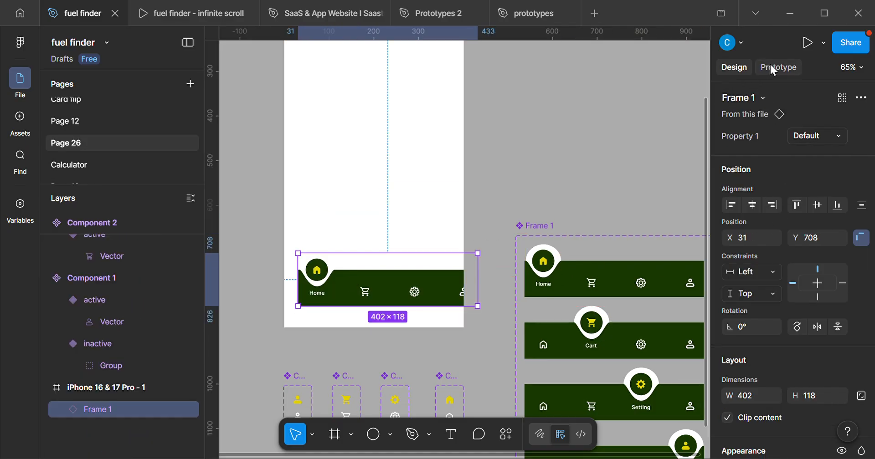
pyautogui.click(752, 204)
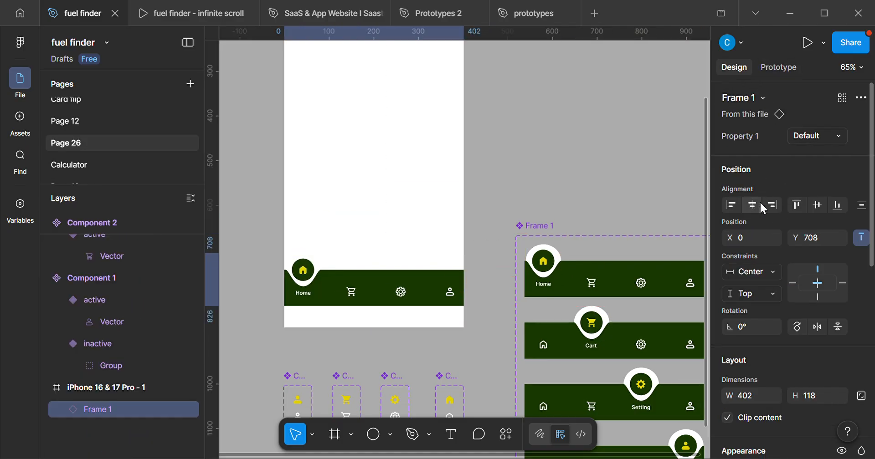
pyautogui.click(837, 204)
pyautogui.scroll(2, 287, 267)
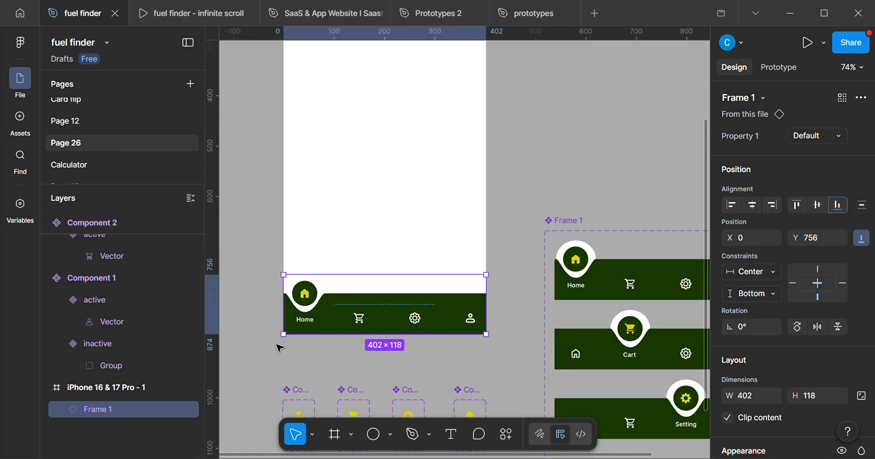
# Open a preview of the prototype and test switching between the Cart, Setting, Profile and Home tabs.
pyautogui.click(824, 42)
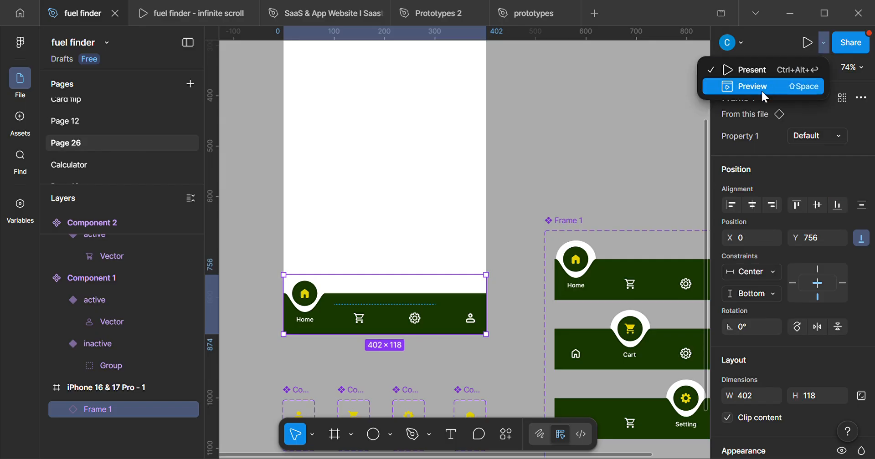
pyautogui.click(760, 86)
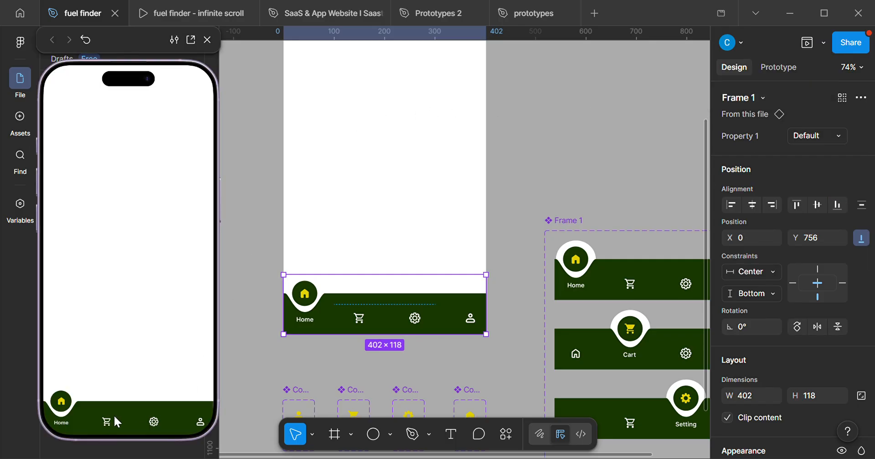
pyautogui.click(106, 424)
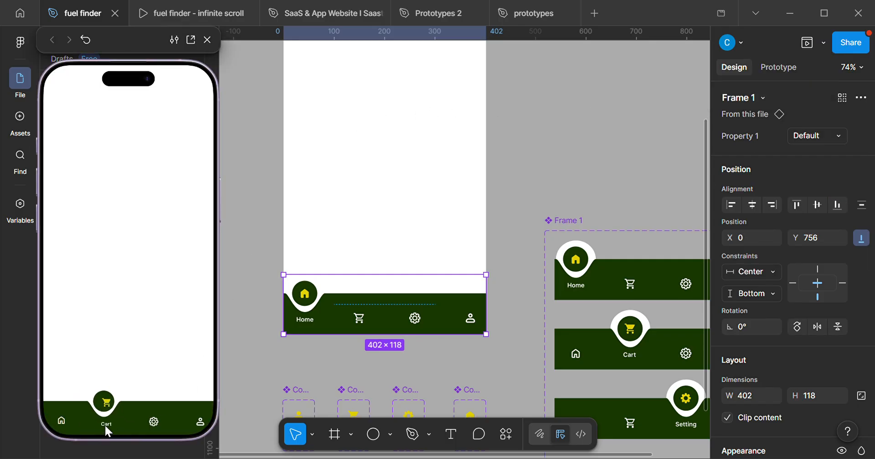
pyautogui.click(154, 424)
pyautogui.click(199, 426)
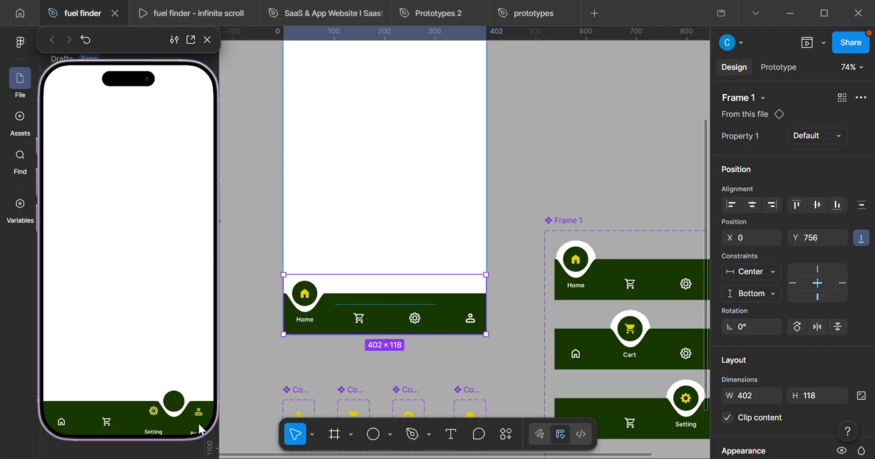
pyautogui.click(151, 426)
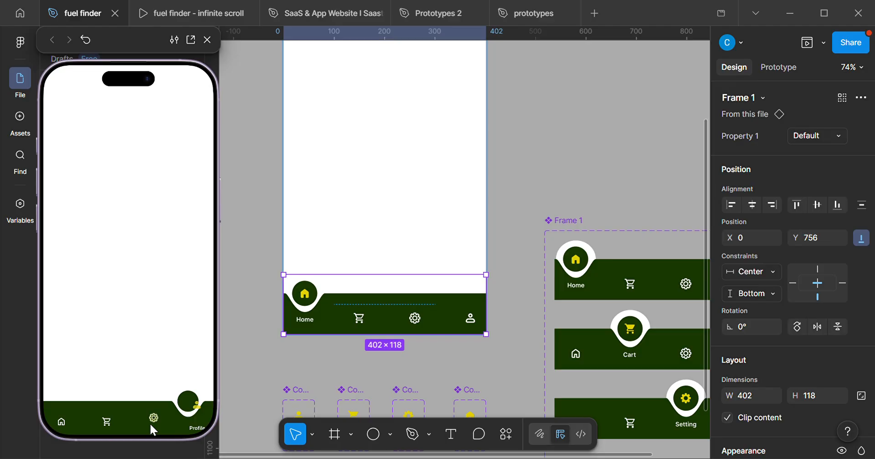
pyautogui.click(110, 422)
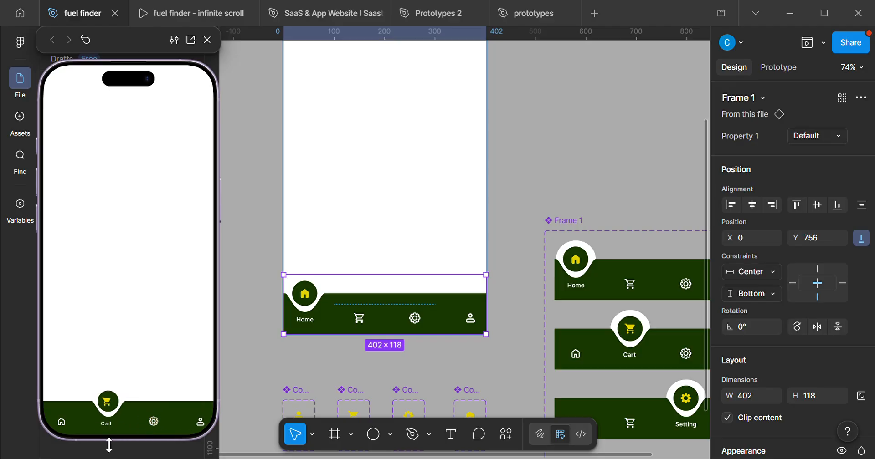
pyautogui.click(62, 422)
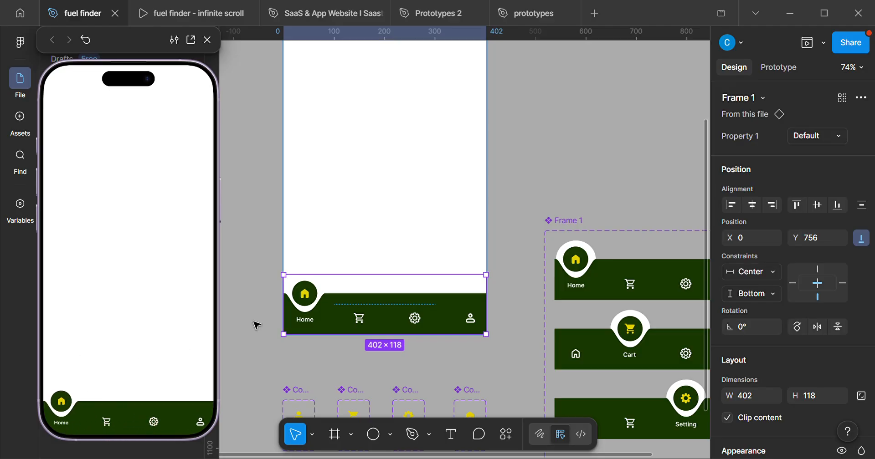
# Replay the tab transitions across Setting, Profile, Cart and Home in the preview, ending on Profile, and close the preview.
pyautogui.scroll(-1, 351, 277)
pyautogui.moveTo(506, 362); pyautogui.dragTo(448, 253)
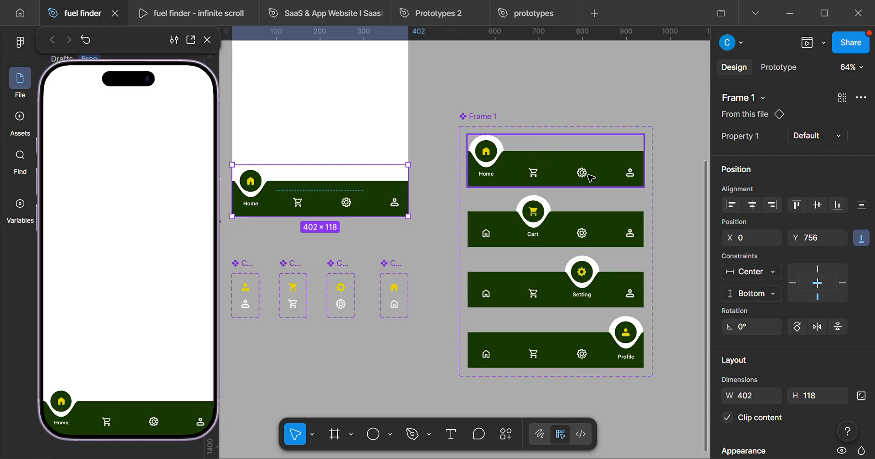
pyautogui.click(153, 421)
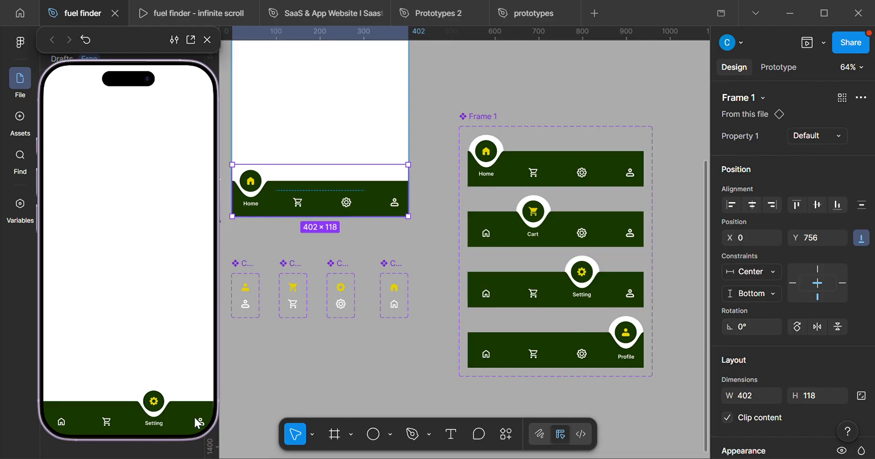
pyautogui.click(204, 427)
pyautogui.click(159, 426)
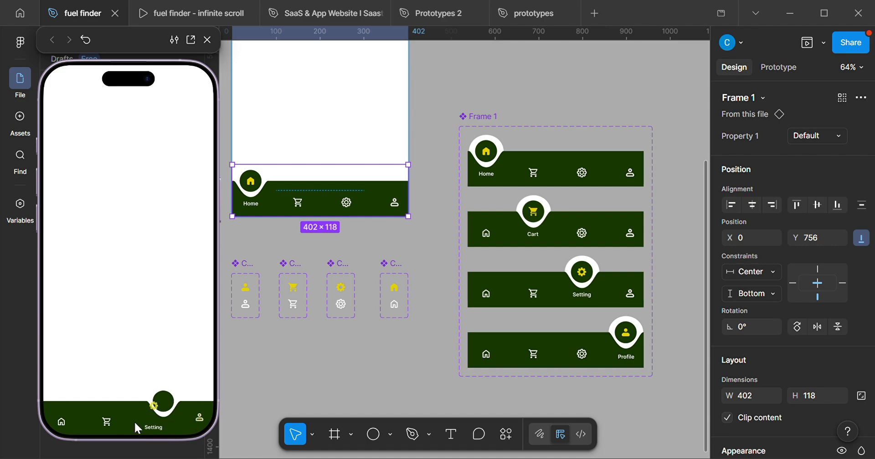
pyautogui.click(105, 423)
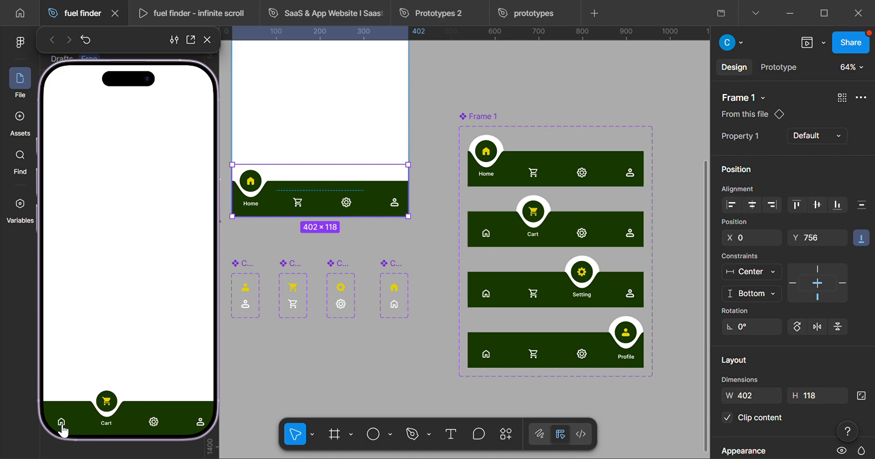
pyautogui.click(66, 426)
pyautogui.click(106, 423)
pyautogui.click(155, 422)
pyautogui.click(198, 425)
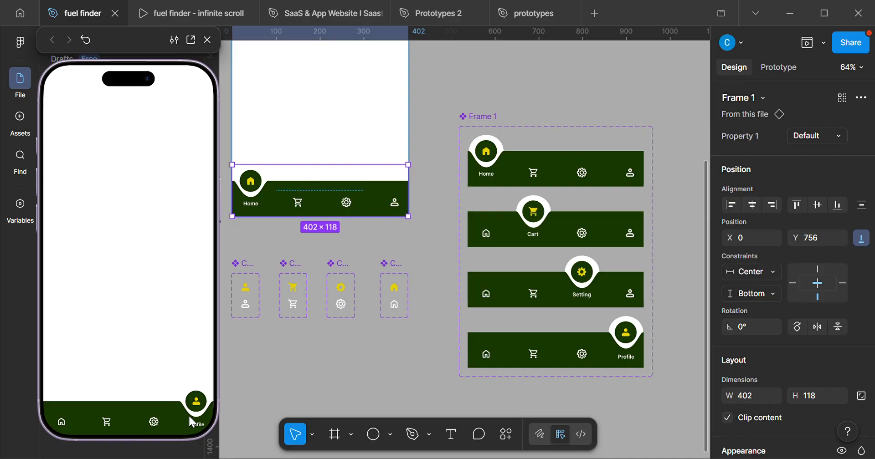
pyautogui.click(207, 39)
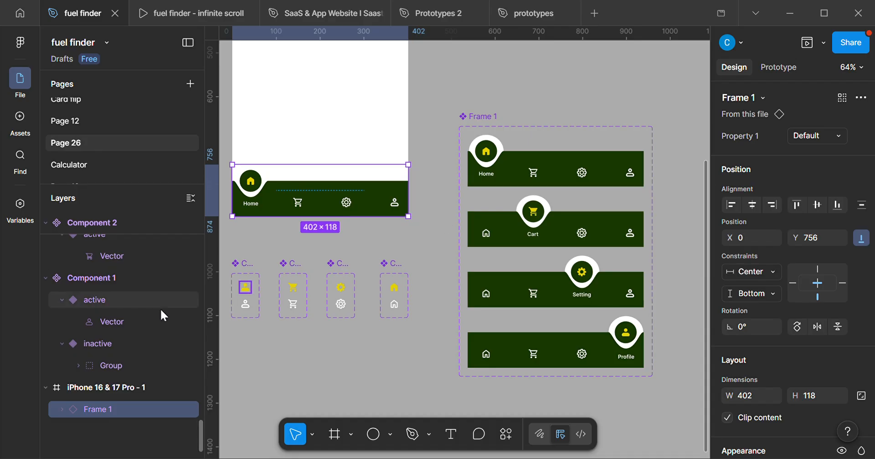
# Search Iconify for "profile" and import the iconamoon:profile-thin icon onto the empty canvas below the icon component sets.
pyautogui.scroll(-1, 349, 277)
pyautogui.moveTo(349, 277); pyautogui.dragTo(441, 178)
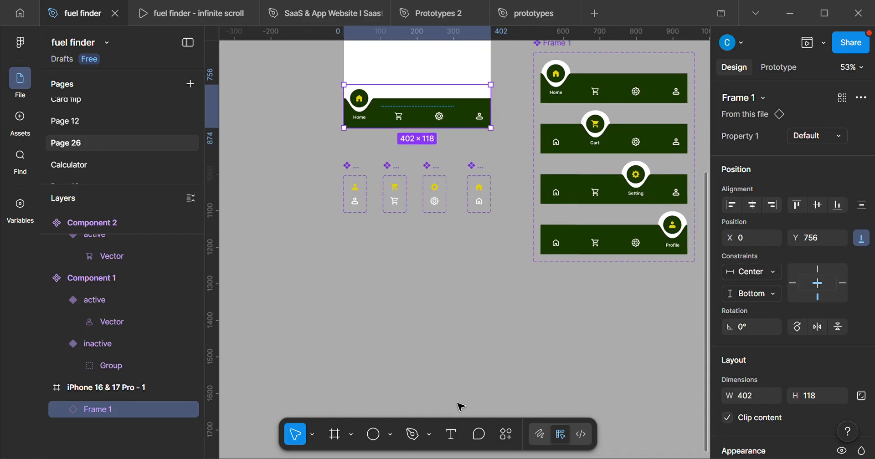
pyautogui.click(505, 442)
pyautogui.click(386, 248)
pyautogui.click(569, 121)
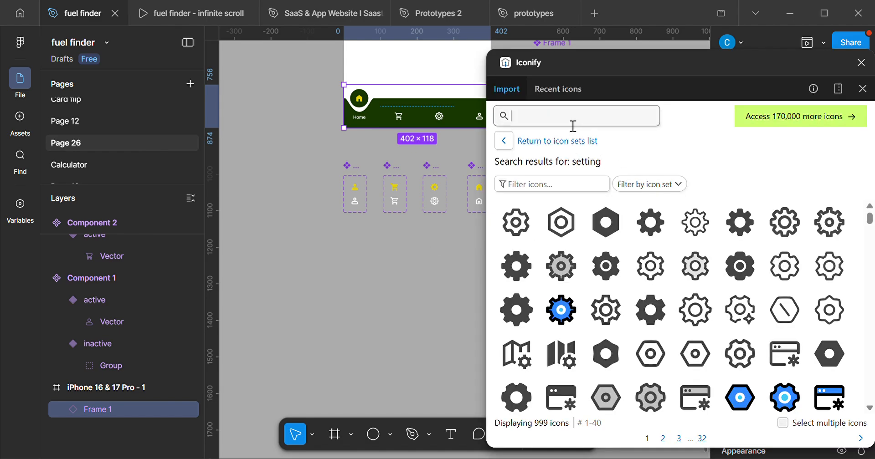
pyautogui.write('p')
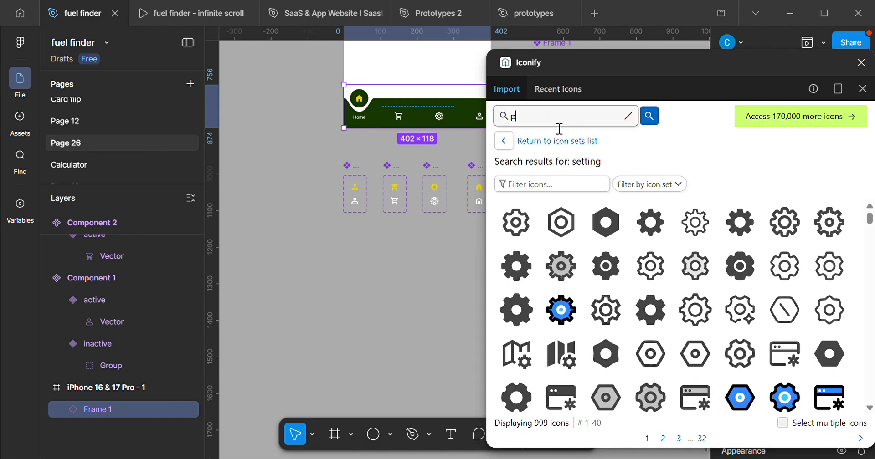
pyautogui.write('rofile')
pyautogui.press('Return')
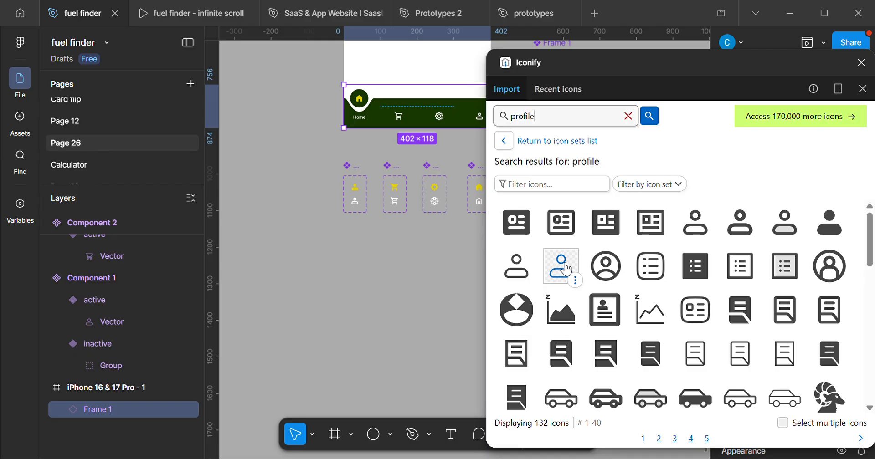
pyautogui.moveTo(560, 270); pyautogui.dragTo(390, 276)
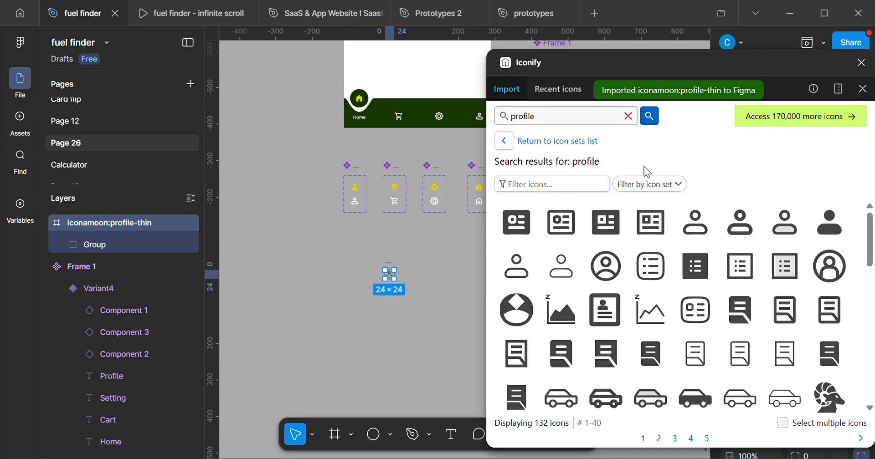
pyautogui.click(861, 63)
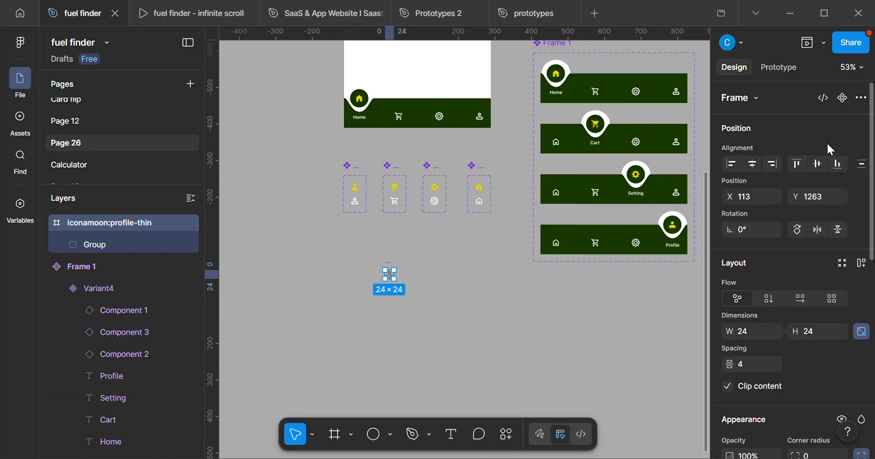
# Expand the imported profile icon's group and move its head circle out of the icon frame.
pyautogui.hotkey('shift', '2')
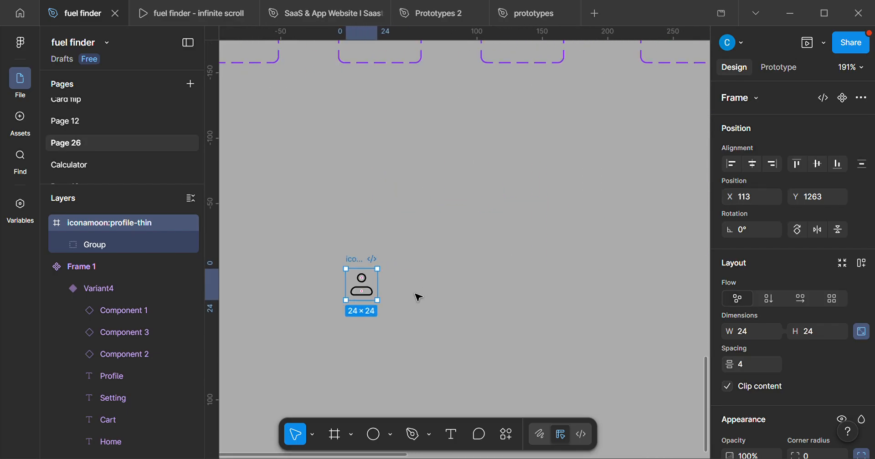
pyautogui.click(62, 246)
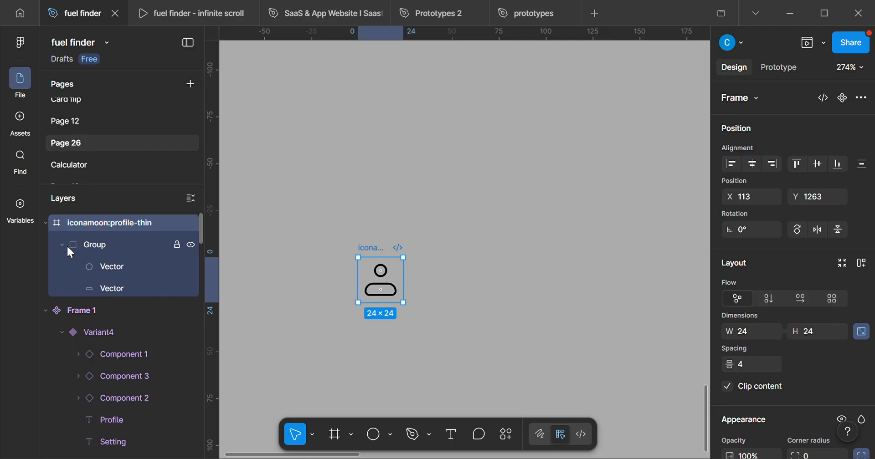
pyautogui.click(121, 267)
pyautogui.scroll(5, 390, 270)
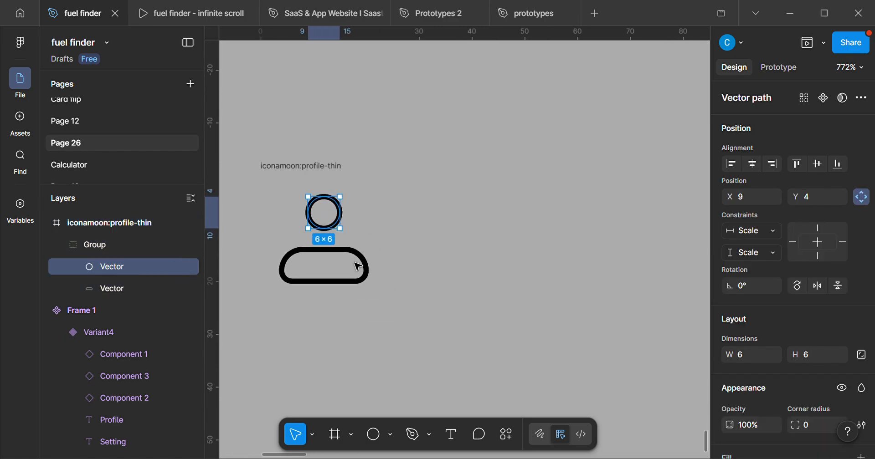
pyautogui.scroll(2, 342, 243)
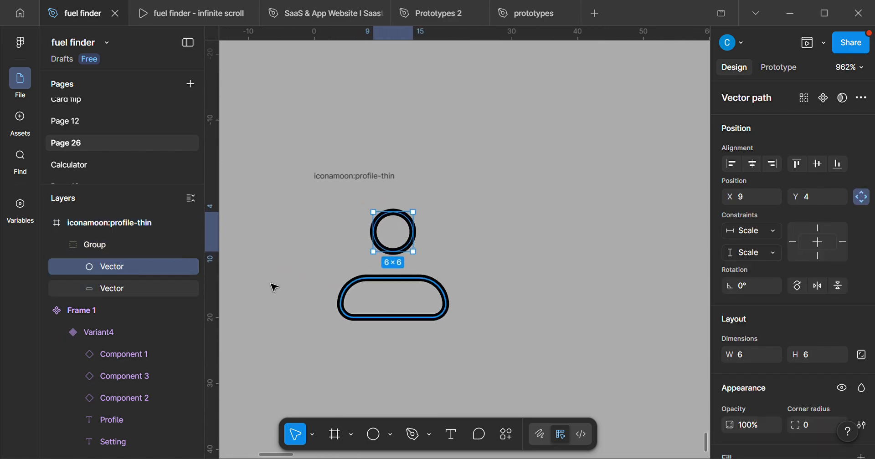
pyautogui.click(122, 283)
pyautogui.click(414, 234)
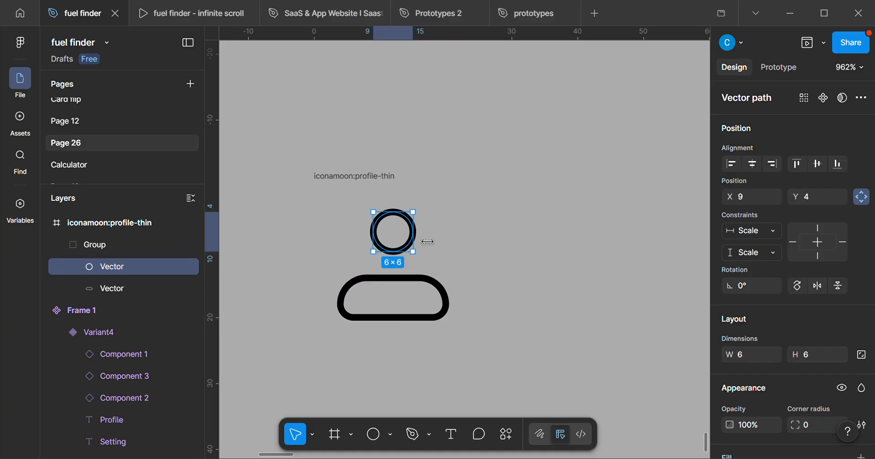
pyautogui.moveTo(401, 225); pyautogui.dragTo(617, 186)
pyautogui.scroll(-5, 589, 256)
# Try to move the body shape's group out of the icon frame and shift the emptied frame away.
pyautogui.click(474, 274)
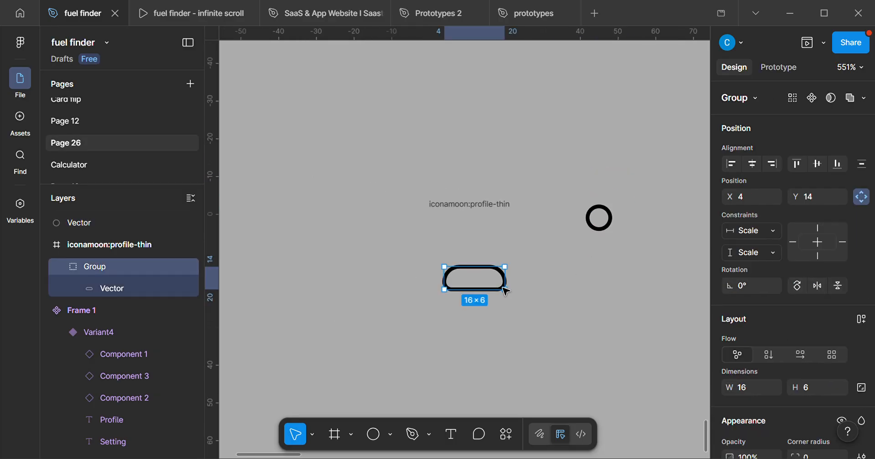
pyautogui.hscroll(3, 422, 283)
pyautogui.moveTo(412, 273); pyautogui.dragTo(585, 247)
pyautogui.moveTo(410, 196); pyautogui.dragTo(363, 172)
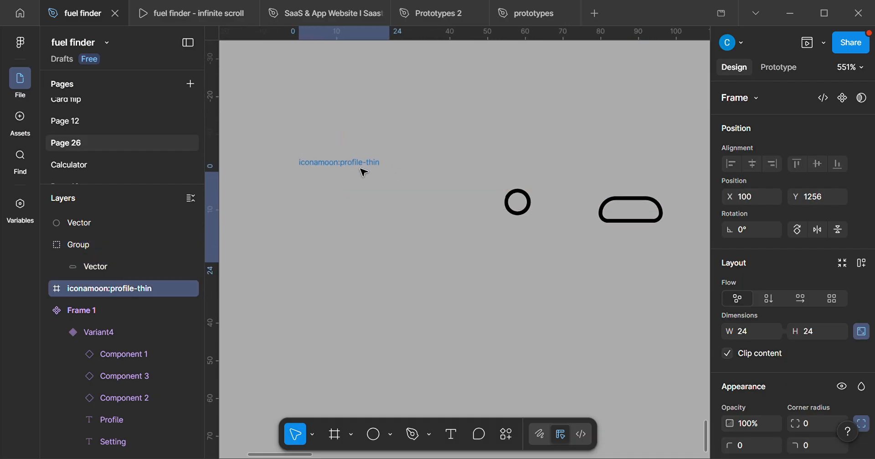
pyautogui.click(100, 250)
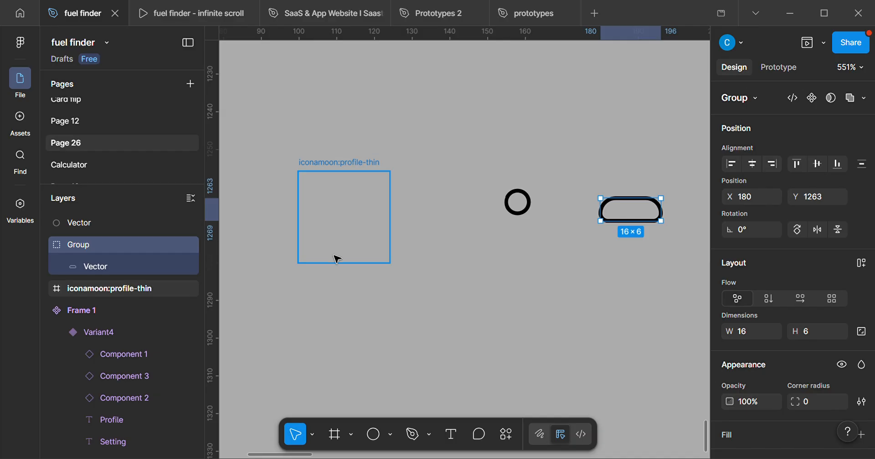
# Undo the moves of the icon frame and the body shape's group.
pyautogui.hotkey('ctrl', 'z')
pyautogui.hotkey('ctrl', 'z')
pyautogui.hotkey('ctrl', 'z')
pyautogui.hotkey('ctrl', 'z')
pyautogui.hotkey('ctrl', 'z')
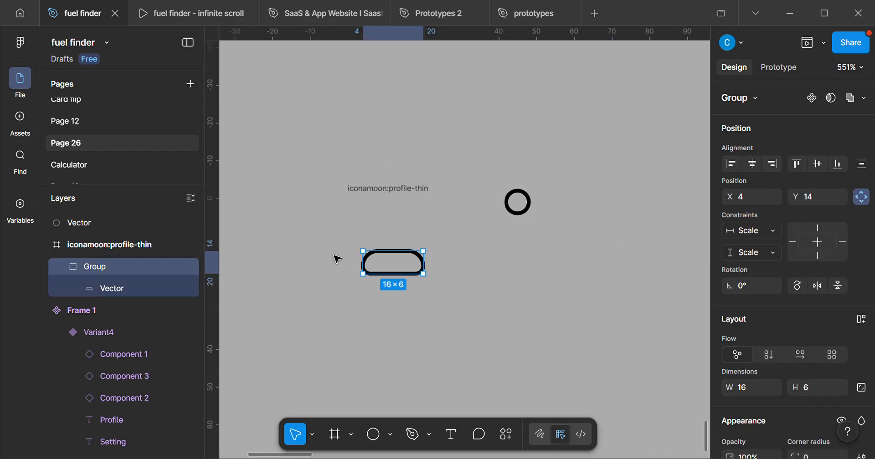
# Undo the head circle's move out of the icon frame and reposition the whole profile icon frame at X 126, Y 1252.
pyautogui.hotkey('ctrl', 'z')
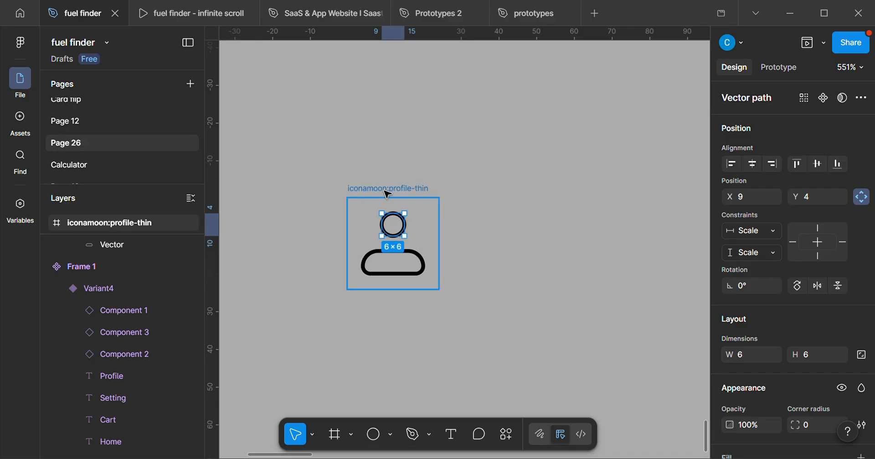
pyautogui.moveTo(386, 189); pyautogui.dragTo(416, 186)
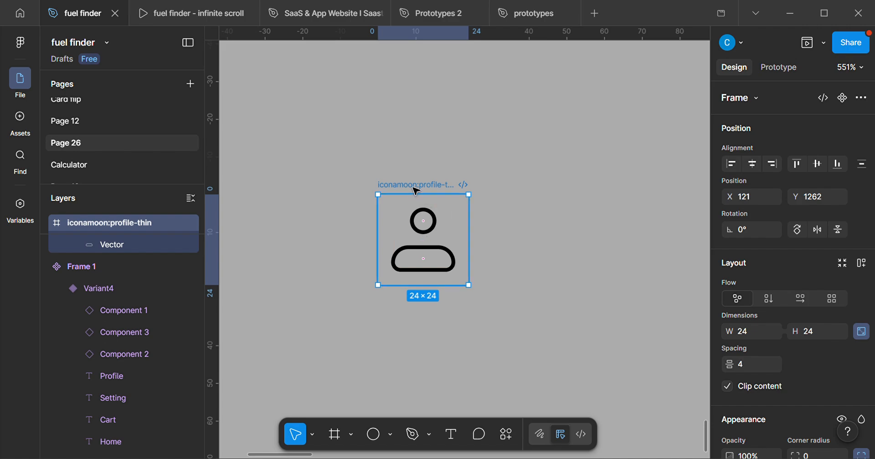
pyautogui.moveTo(414, 189); pyautogui.dragTo(478, 172)
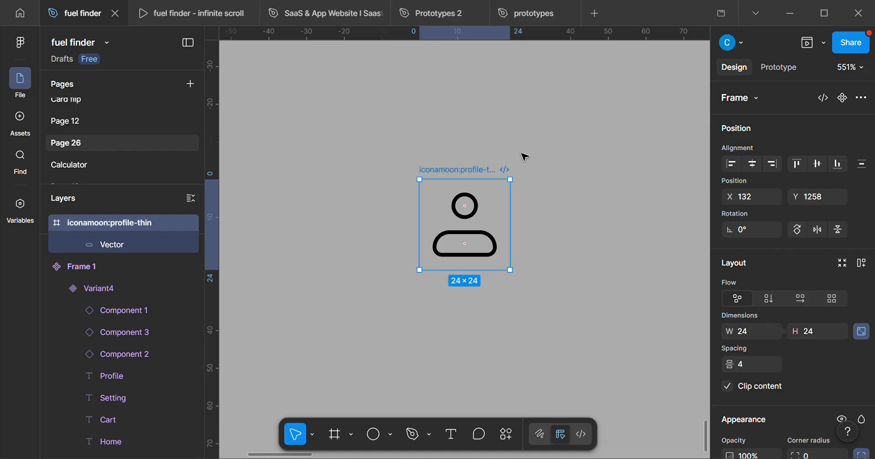
pyautogui.scroll(5, 458, 172)
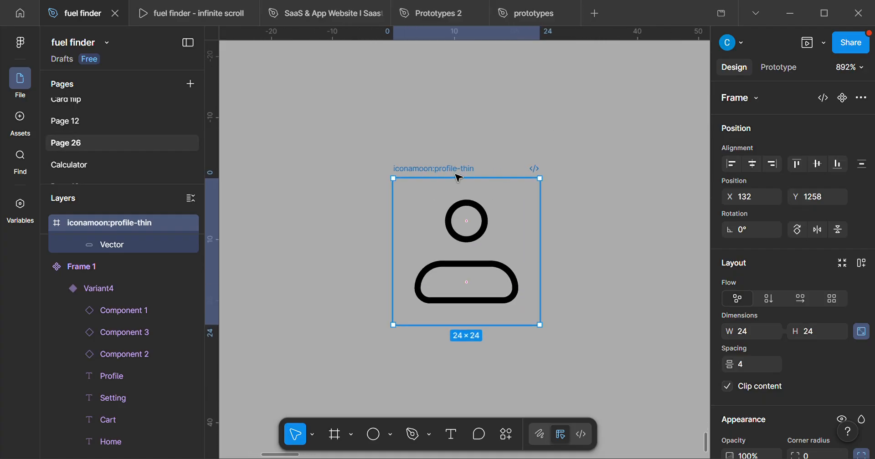
pyautogui.moveTo(457, 172); pyautogui.dragTo(389, 133)
pyautogui.scroll(2, 353, 177)
pyautogui.moveTo(362, 159); pyautogui.dragTo(416, 177)
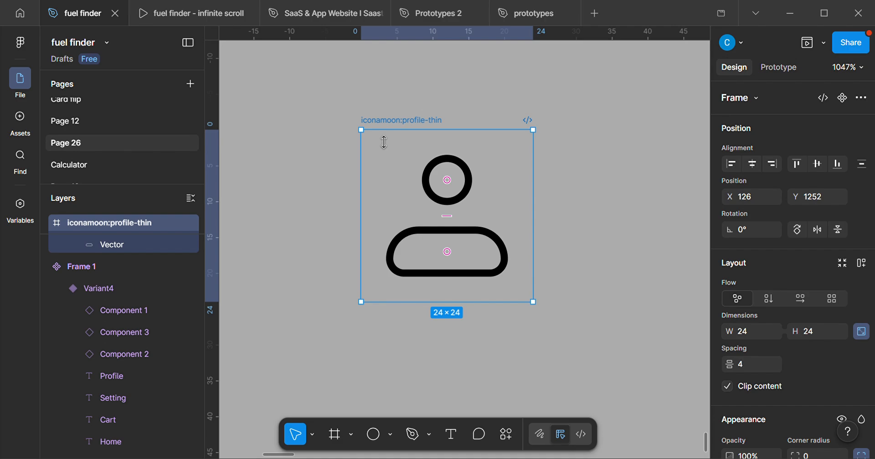
# Move the group holding the head and body shapes out of the icon frame to X 161, Y 1252 and ungroup it.
pyautogui.scroll(-4, 384, 138)
pyautogui.scroll(7, 477, 145)
pyautogui.moveTo(451, 169); pyautogui.dragTo(392, 163)
pyautogui.moveTo(448, 190); pyautogui.dragTo(558, 230)
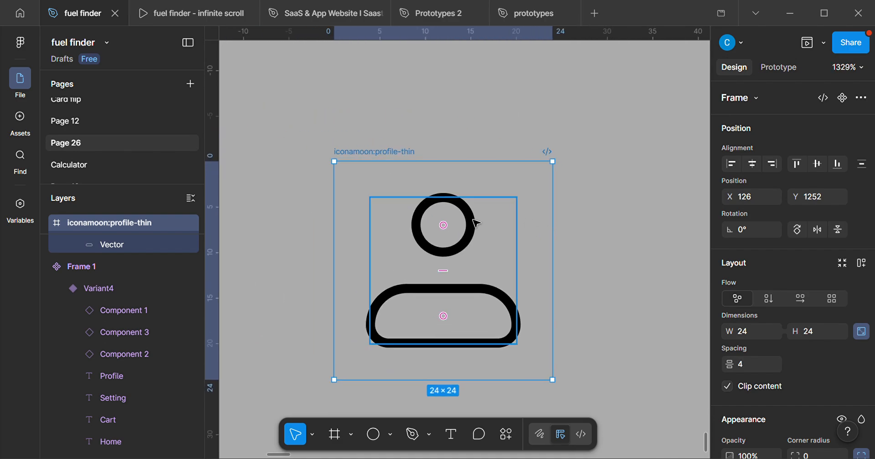
pyautogui.moveTo(483, 210); pyautogui.dragTo(383, 147)
pyautogui.scroll(-4, 392, 150)
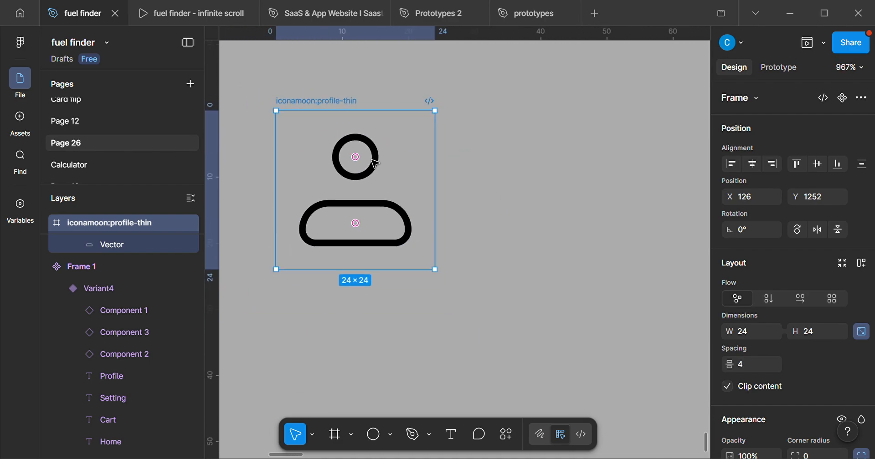
pyautogui.click(373, 159)
pyautogui.click(377, 161)
pyautogui.moveTo(377, 169); pyautogui.dragTo(501, 175)
pyautogui.rightClick(504, 177)
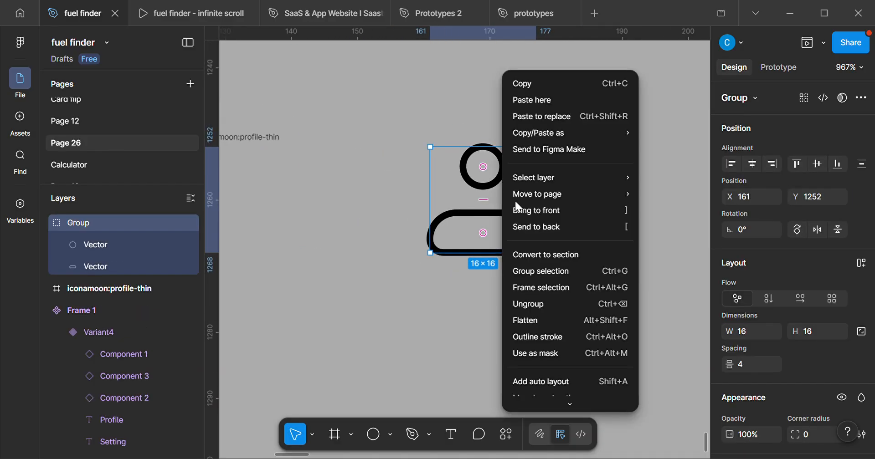
pyautogui.click(527, 304)
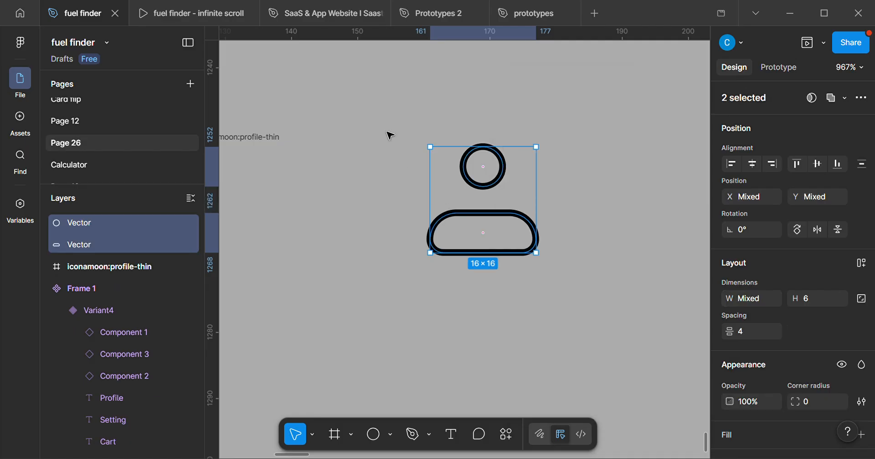
pyautogui.click(570, 207)
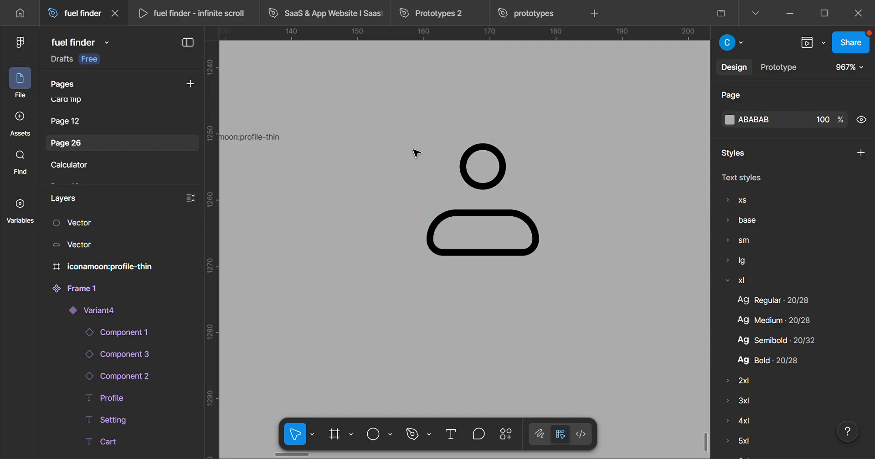
# Try moving the ungrouped head circle and body shape apart separately, and undo both moves.
pyautogui.moveTo(504, 164); pyautogui.dragTo(557, 121)
pyautogui.moveTo(512, 219); pyautogui.dragTo(463, 199)
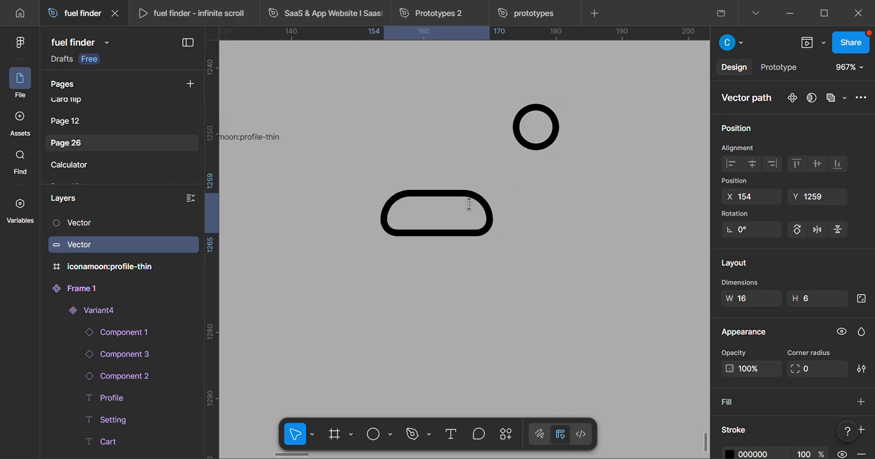
pyautogui.hotkey('ctrl', 'z')
pyautogui.hotkey('ctrl', 'z')
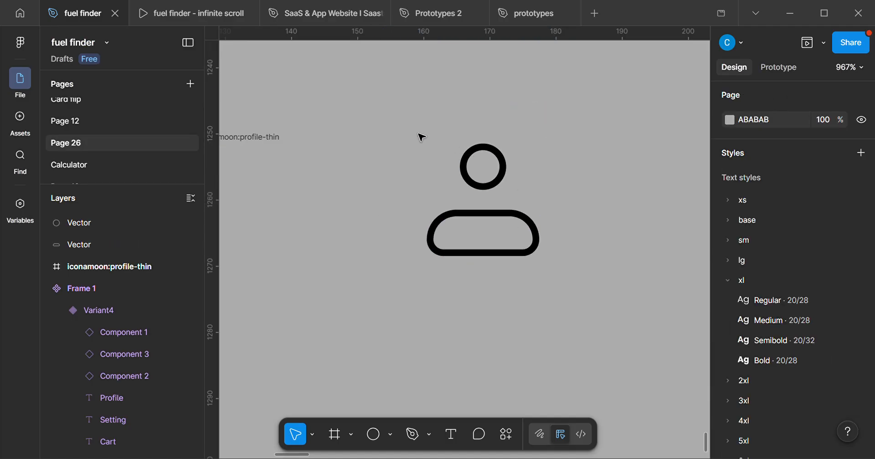
# Flatten the head circle and body shape into a single vector and move it to X 164, Y 1255.
pyautogui.moveTo(416, 132); pyautogui.dragTo(596, 335)
pyautogui.scroll(5, 484, 224)
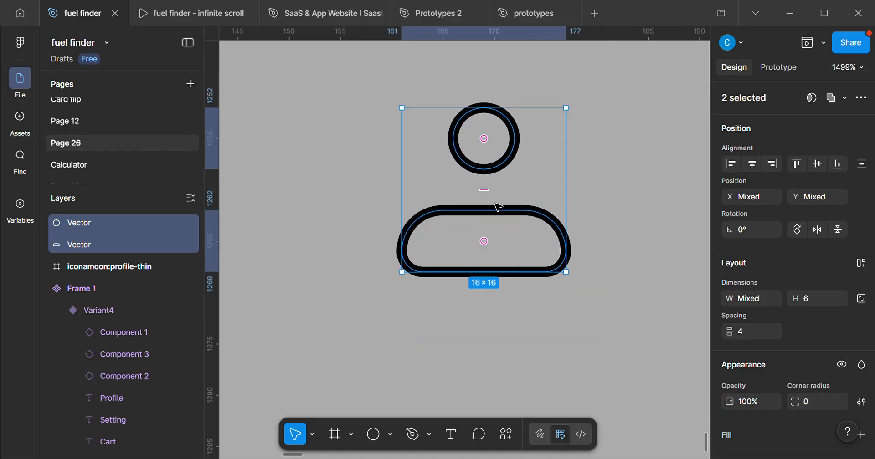
pyautogui.rightClick(492, 200)
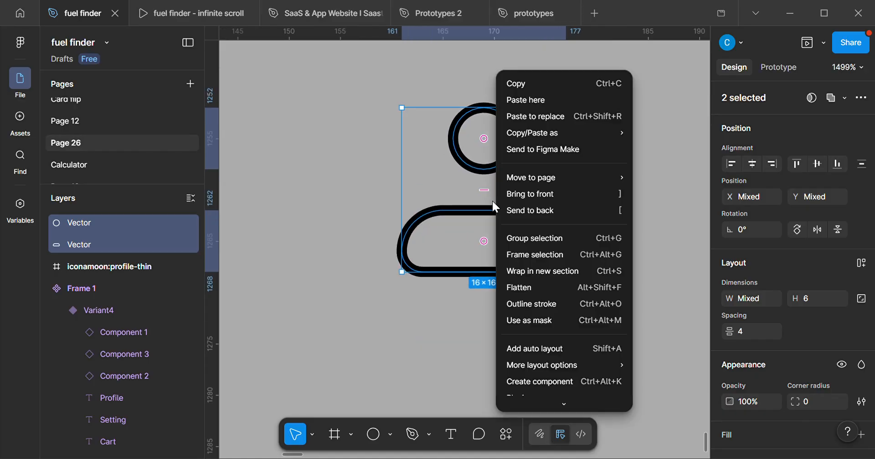
pyautogui.click(541, 289)
pyautogui.moveTo(503, 249); pyautogui.dragTo(520, 267)
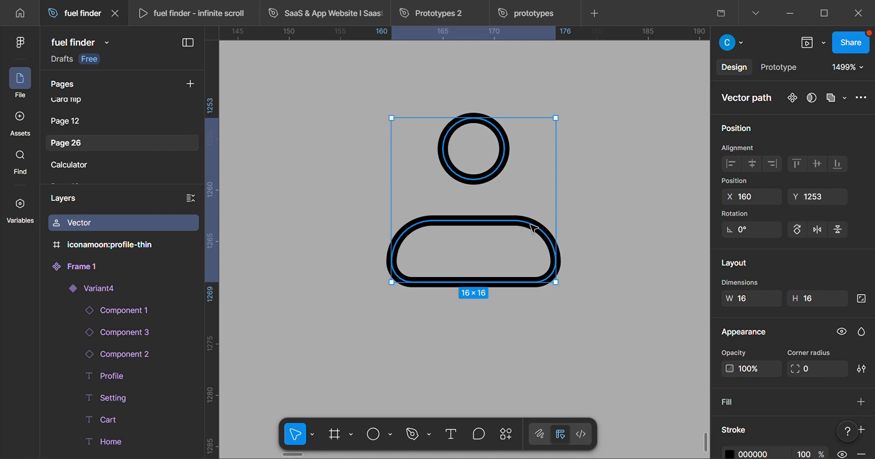
pyautogui.moveTo(520, 240); pyautogui.dragTo(553, 228)
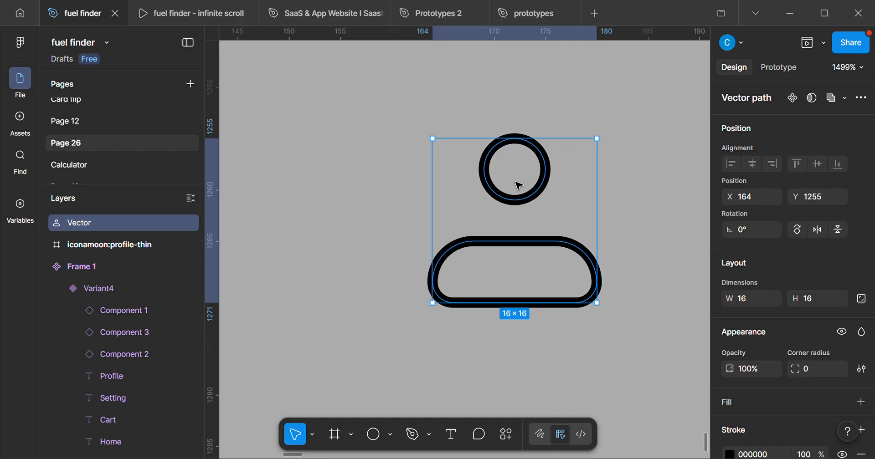
# Examine the icons in the phone frame's navigation bar and the icon component sets below it.
pyautogui.scroll(-10, 519, 184)
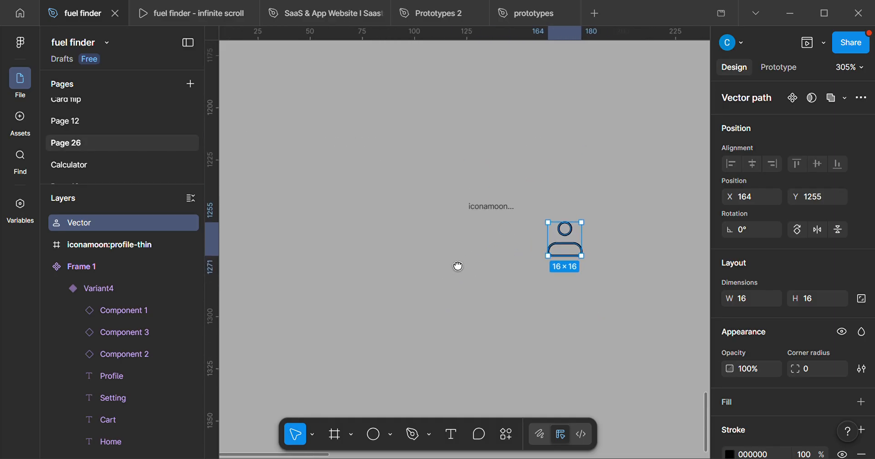
pyautogui.moveTo(449, 271); pyautogui.dragTo(529, 345)
pyautogui.scroll(-2, 524, 338)
pyautogui.moveTo(533, 249); pyautogui.dragTo(503, 324)
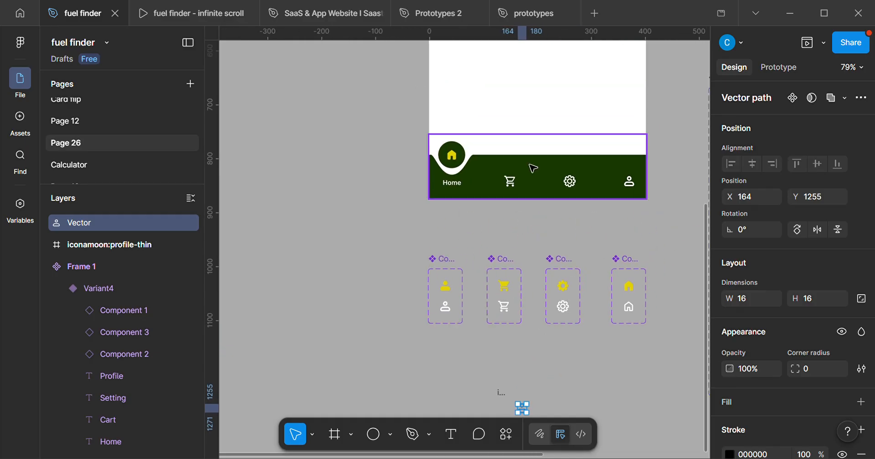
pyautogui.moveTo(569, 180); pyautogui.dragTo(572, 243)
pyautogui.scroll(3, 586, 205)
pyautogui.scroll(-3, 546, 219)
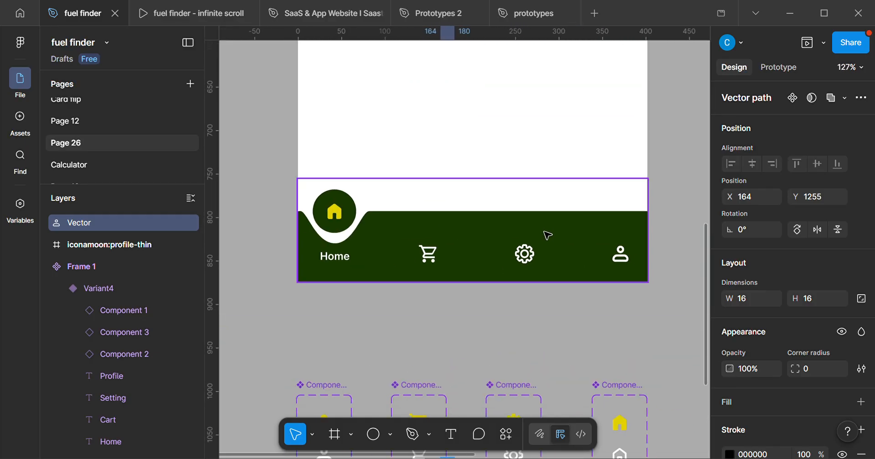